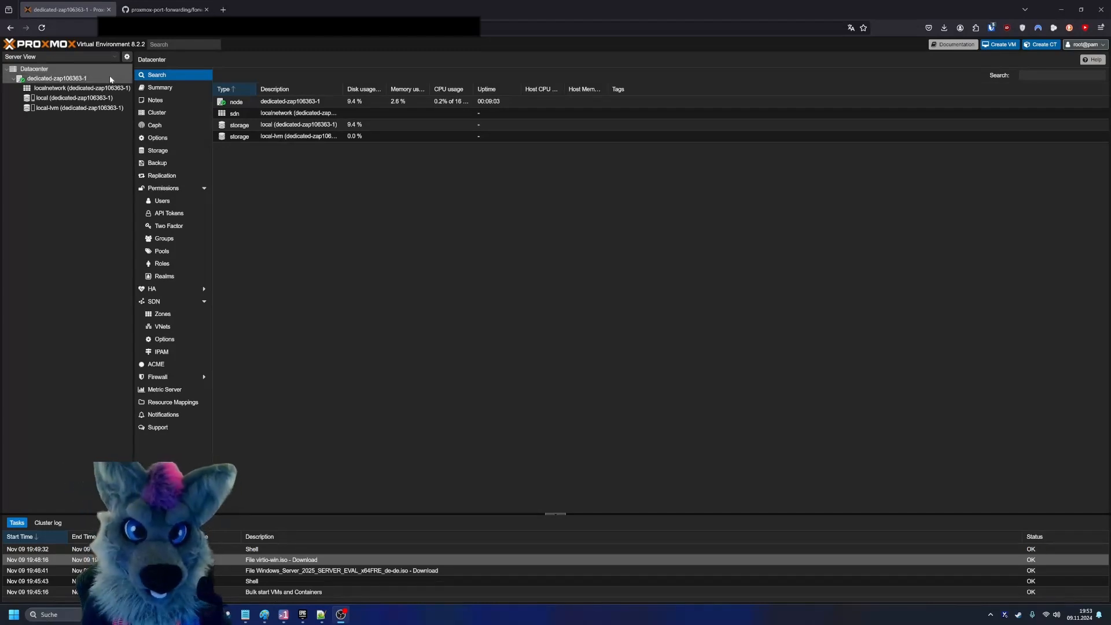
click(110, 80)
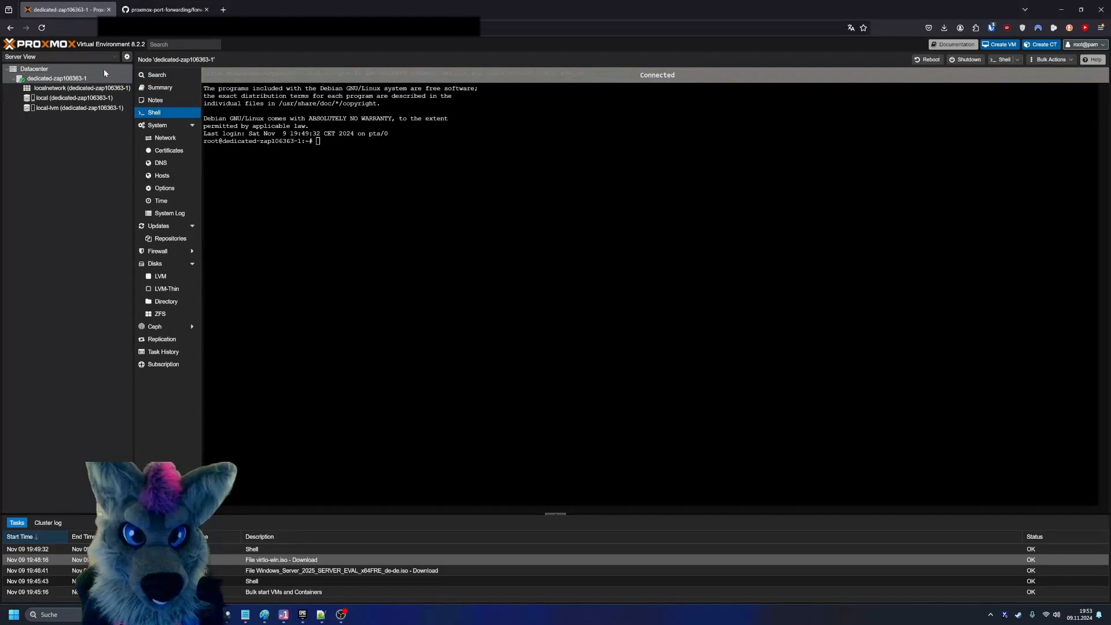
click(104, 71)
click(101, 80)
click(184, 77)
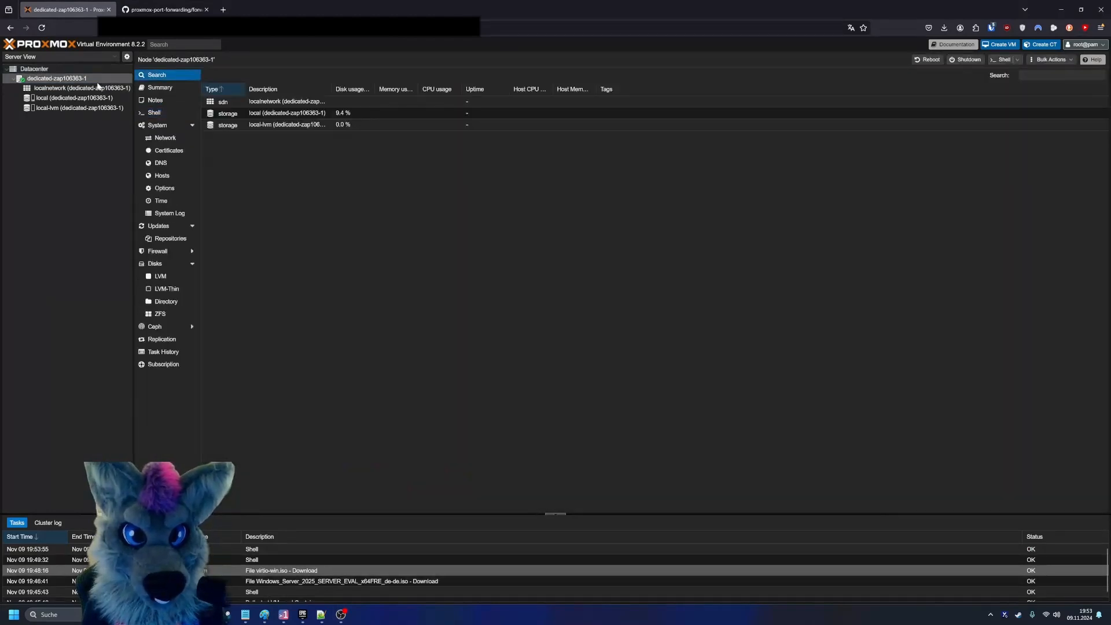
right_click(99, 86)
click(116, 92)
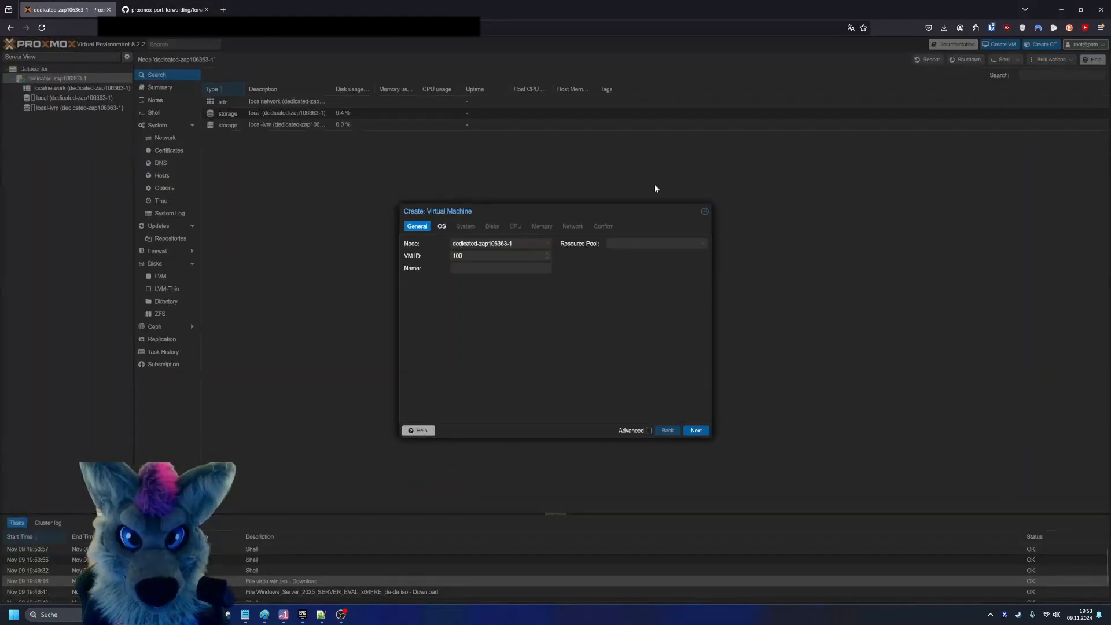
click(441, 226)
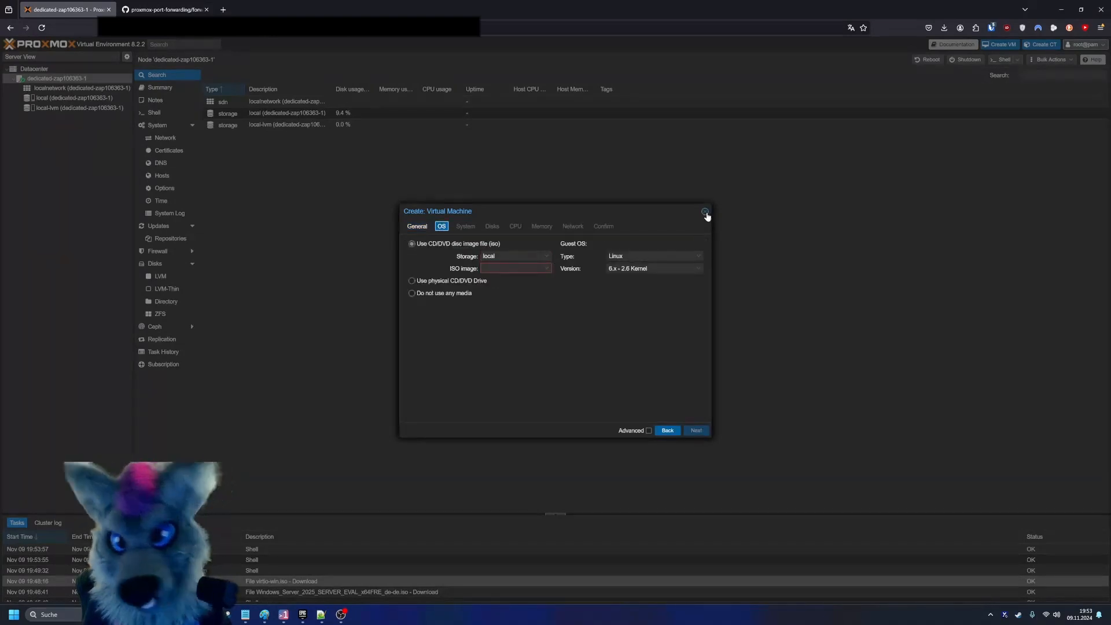
click(704, 211)
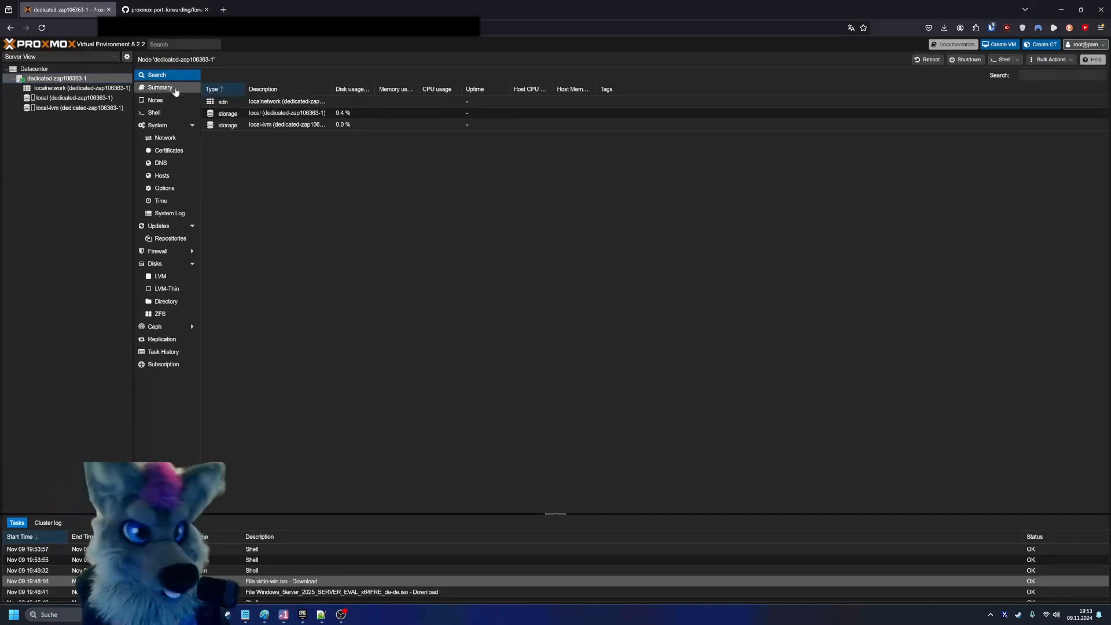
- Start a new Linux bridge vmbr1 in the node's network settings with IPv4/CIDR 192.168.100.1/24 and no gateway
click(109, 72)
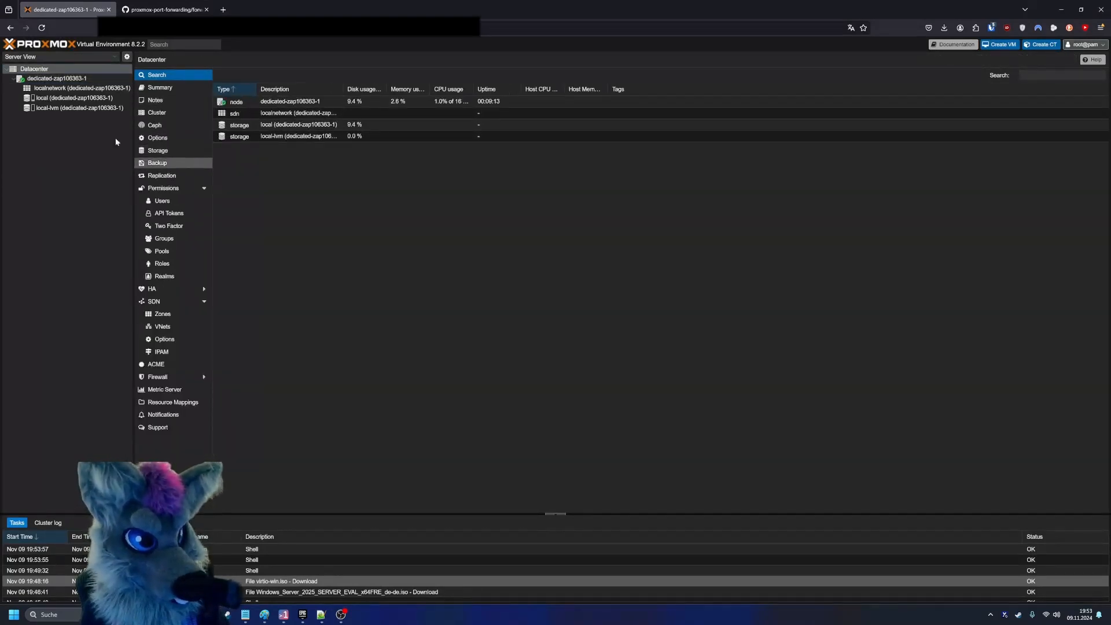
click(88, 80)
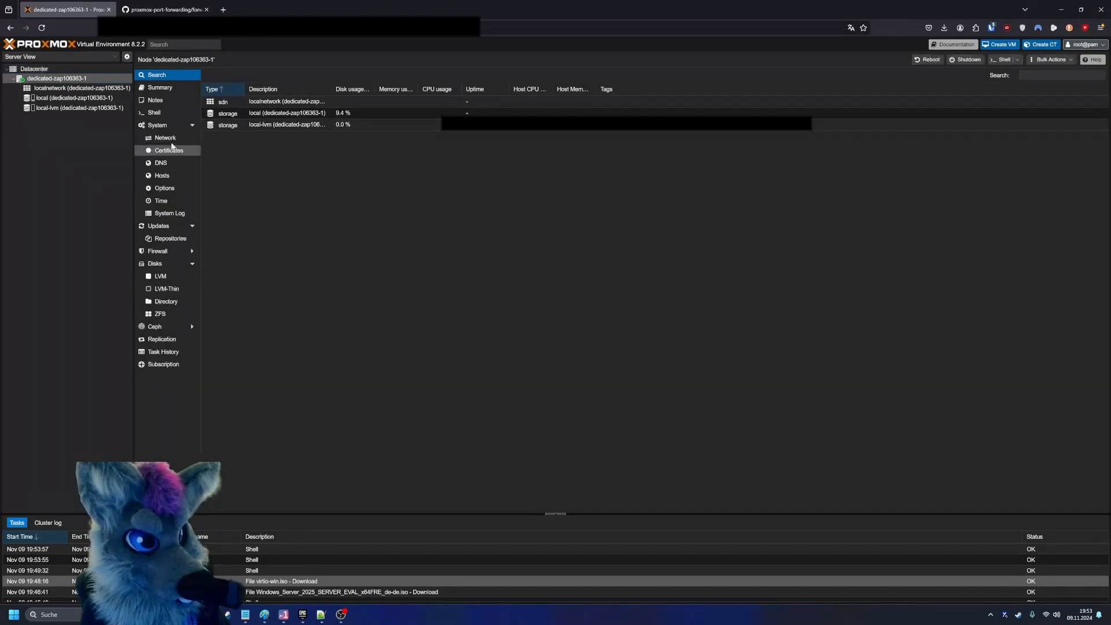
click(153, 139)
click(218, 75)
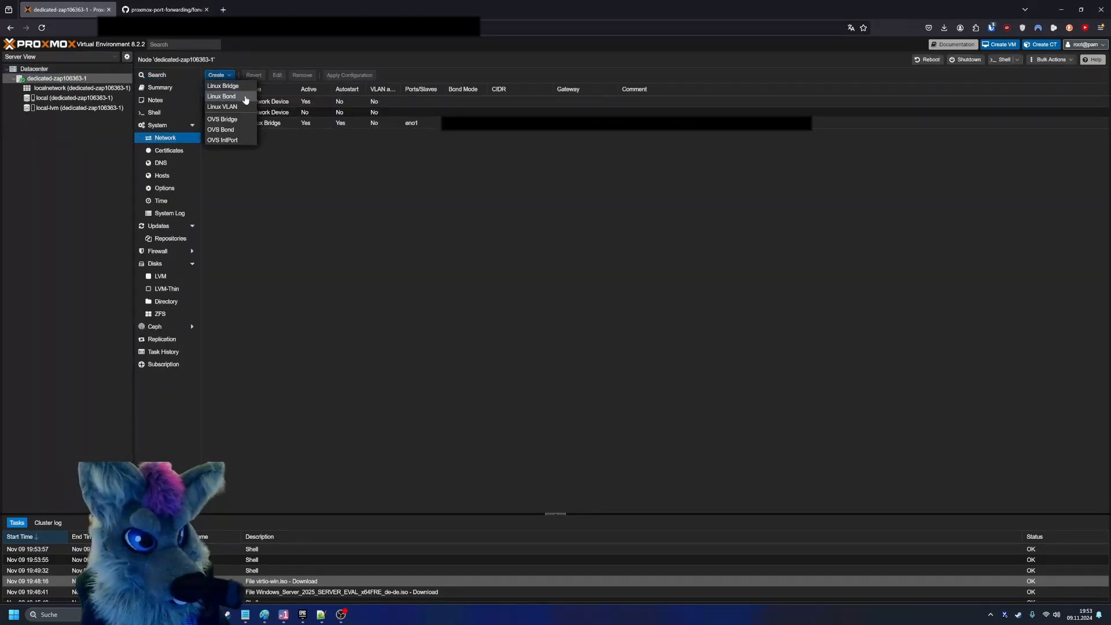
click(224, 85)
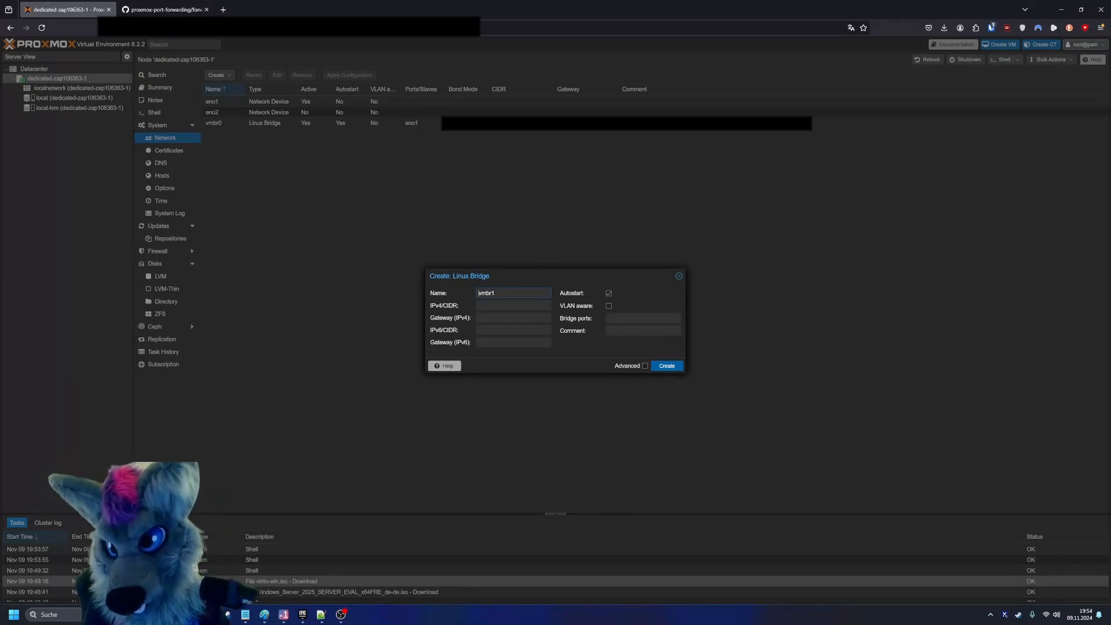
key(super+d)
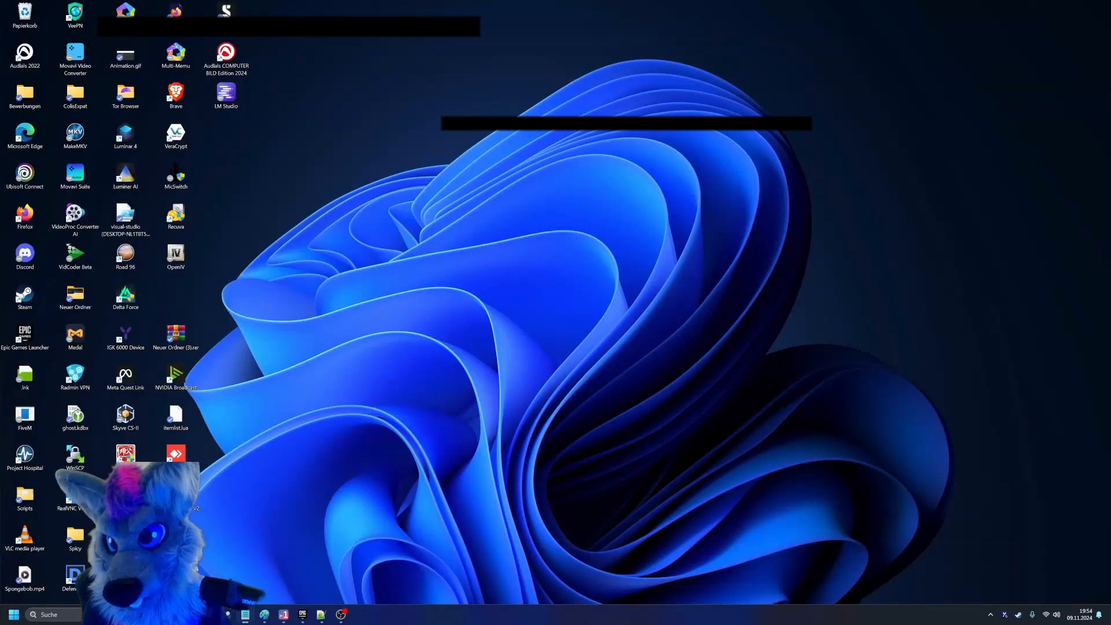
key(super+d)
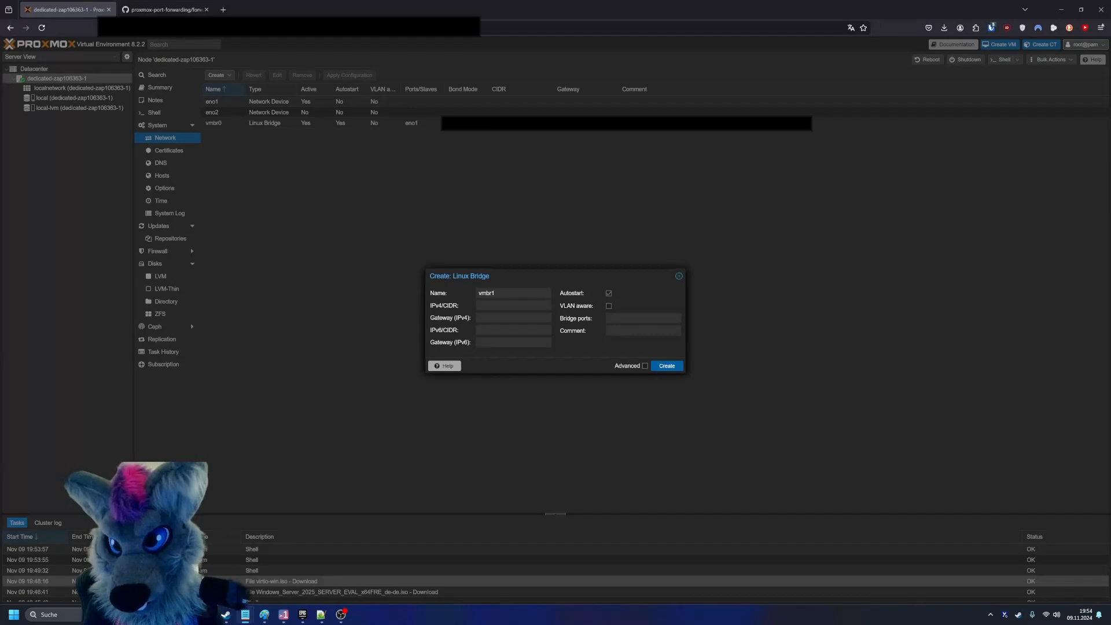
text(192.168.100.1/24)
double_click(483, 306)
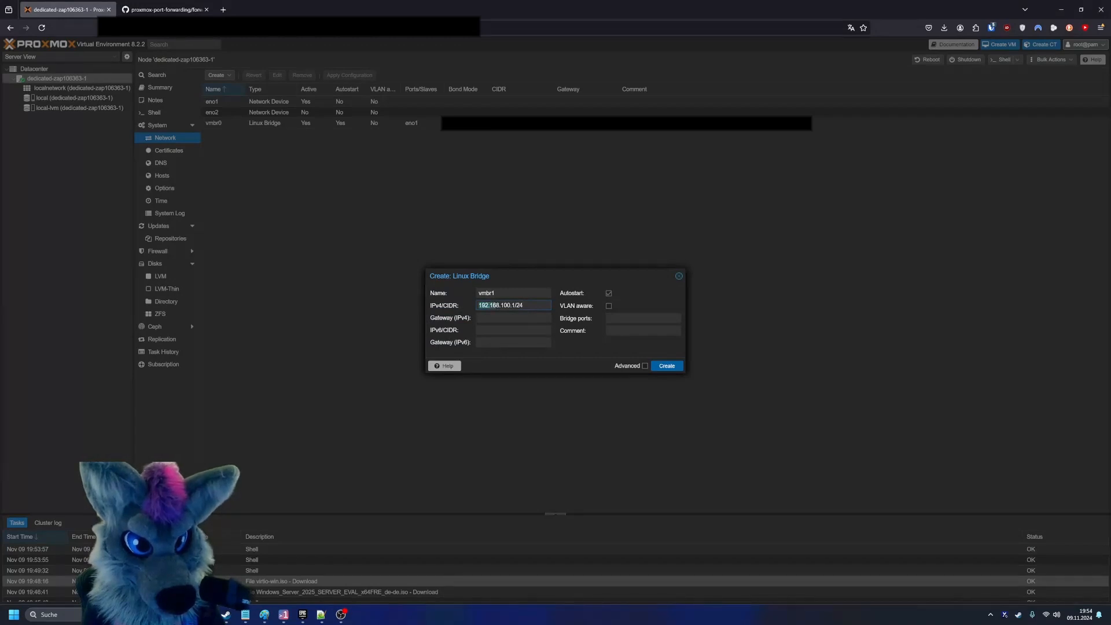
click(501, 305)
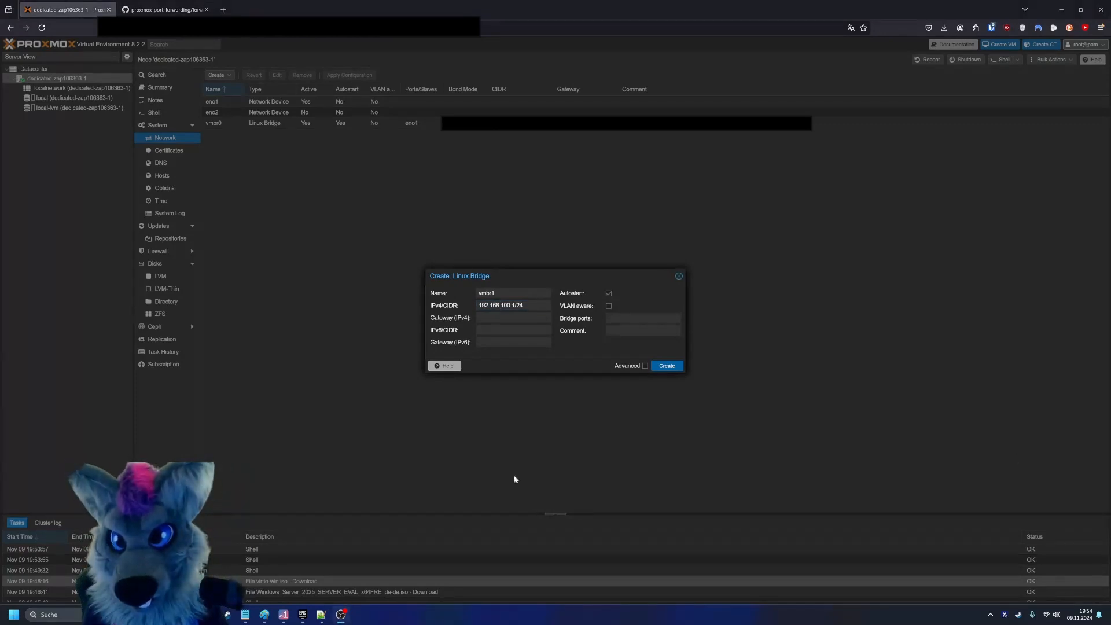
click(512, 318)
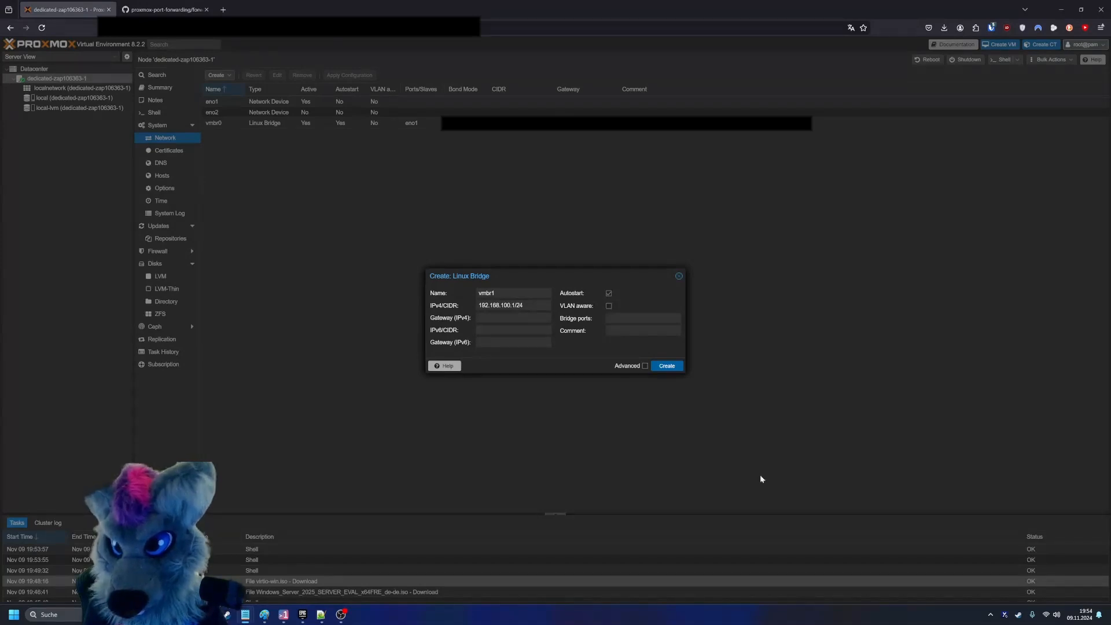
- Create the bridge with the comment "VLAM 100" and apply the pending network configuration
key(alt+Tab)
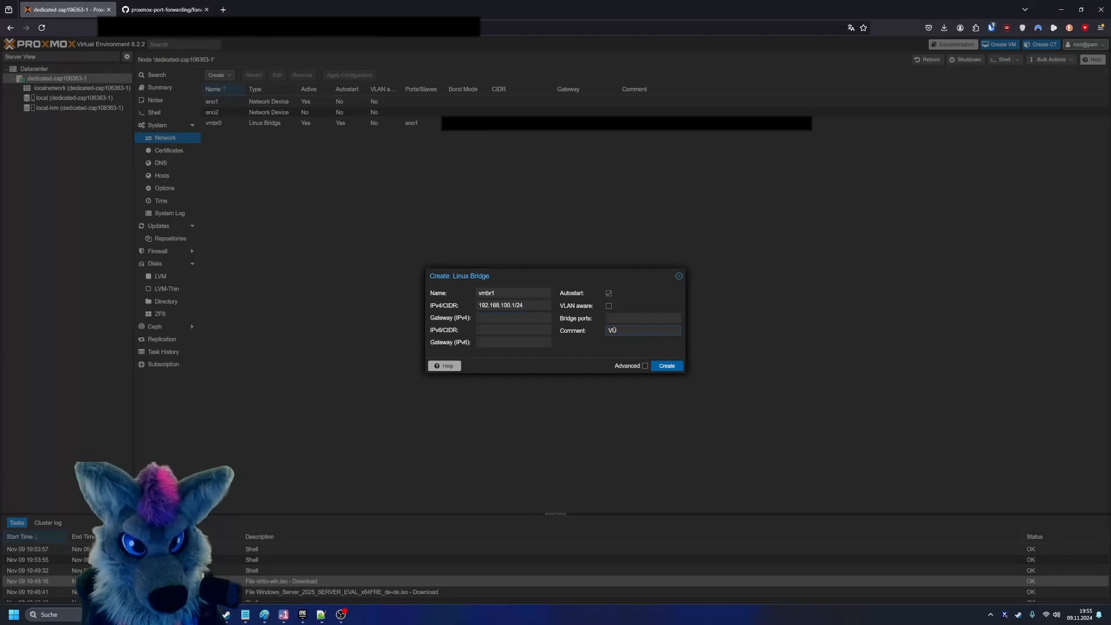
key(BackSpace)
key(BackSpace)
text(LAM 100)
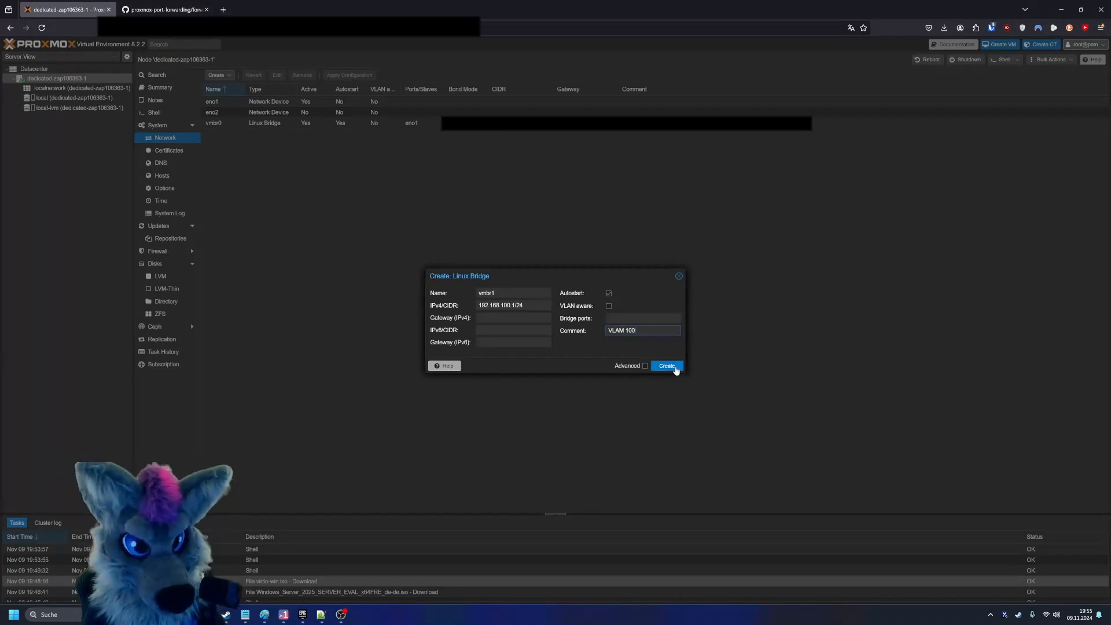
click(646, 366)
click(644, 384)
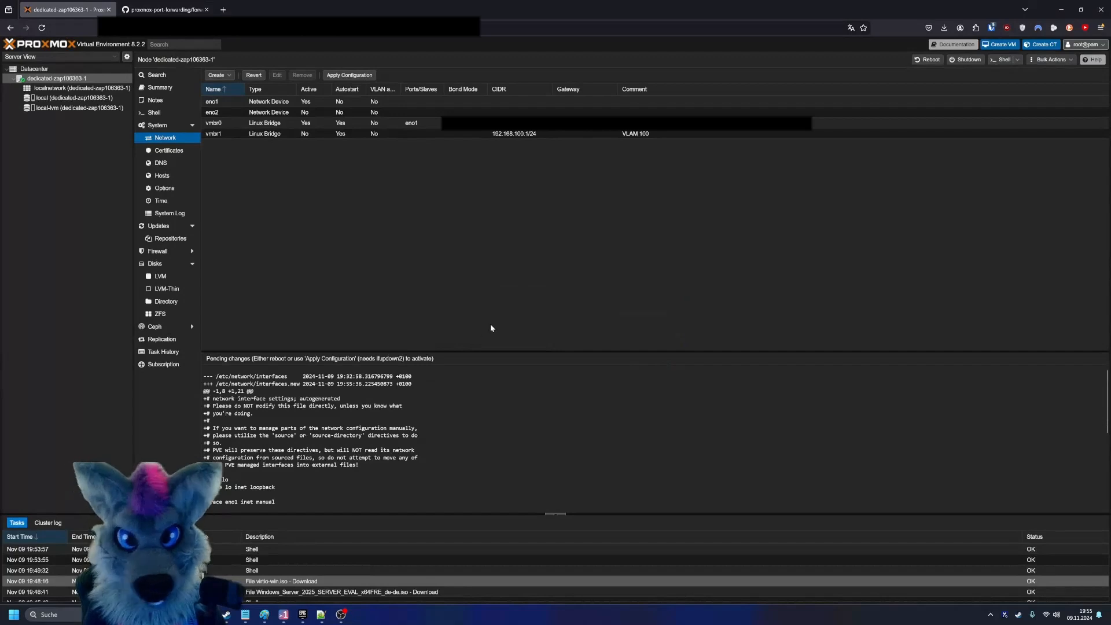
click(349, 75)
click(538, 340)
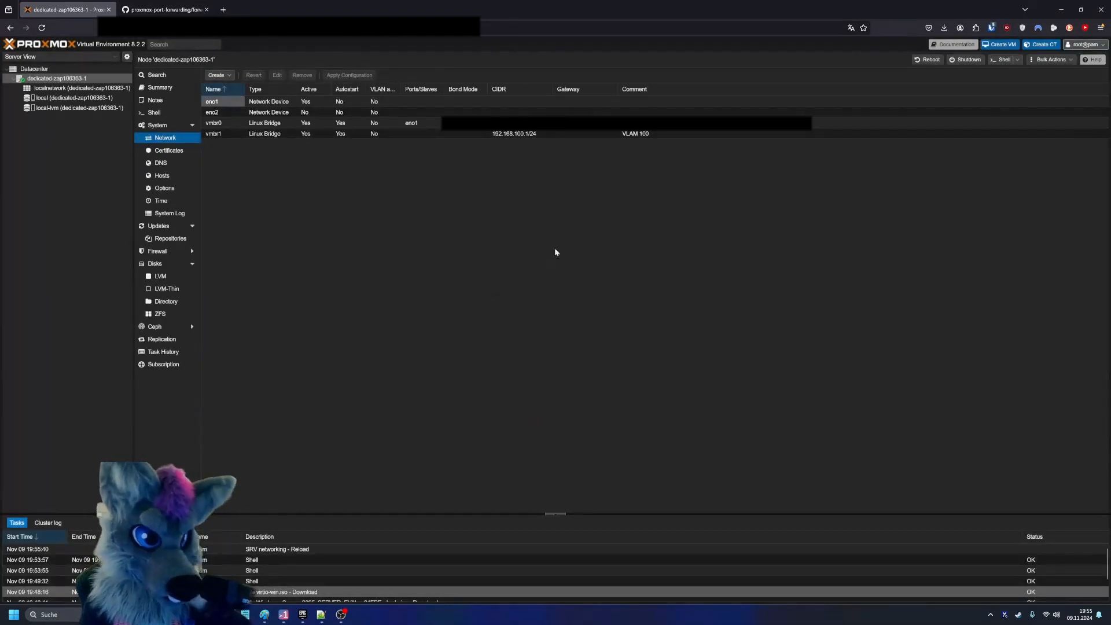
- Create a second Linux bridge vmbr2 with IPv4/CIDR 192.168.110.1/24 and apply the network configuration
click(217, 75)
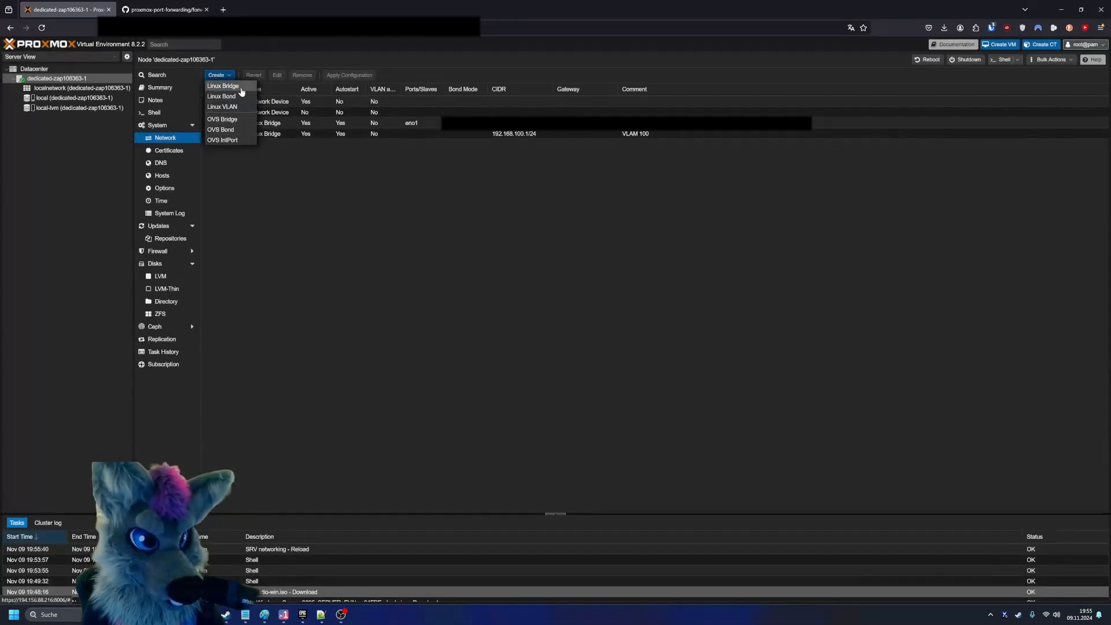
click(241, 88)
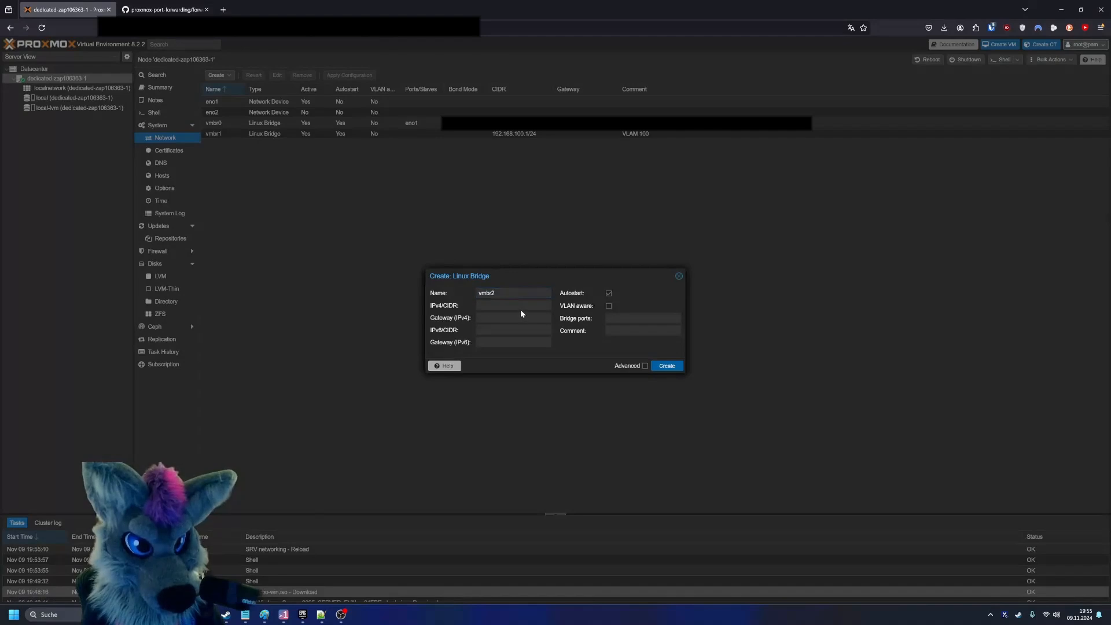
text(192)
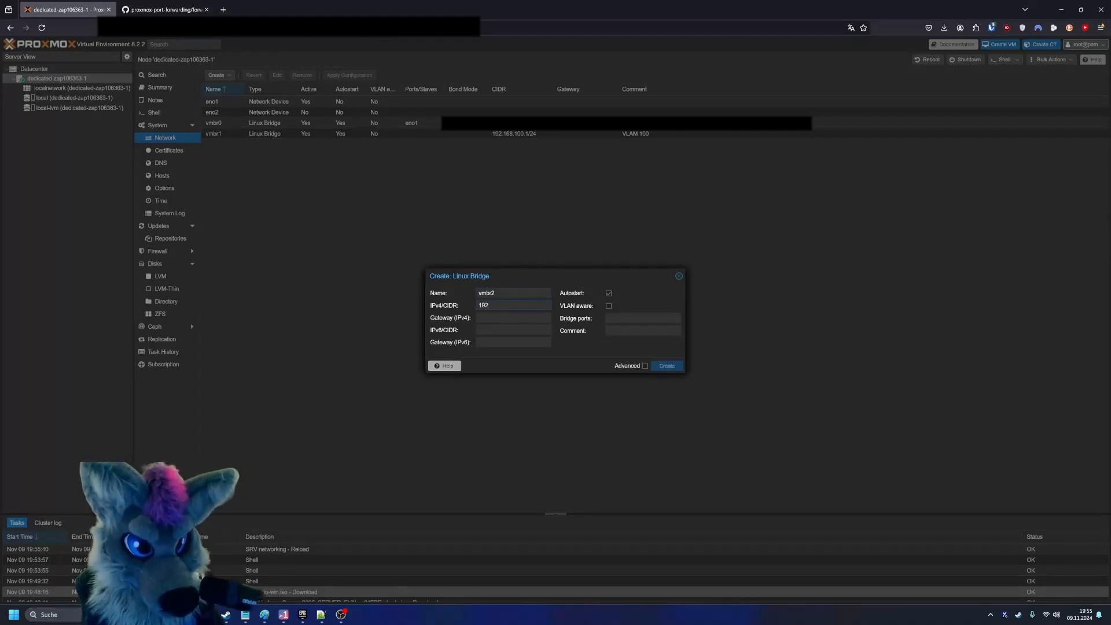
text(.168.100.1/24)
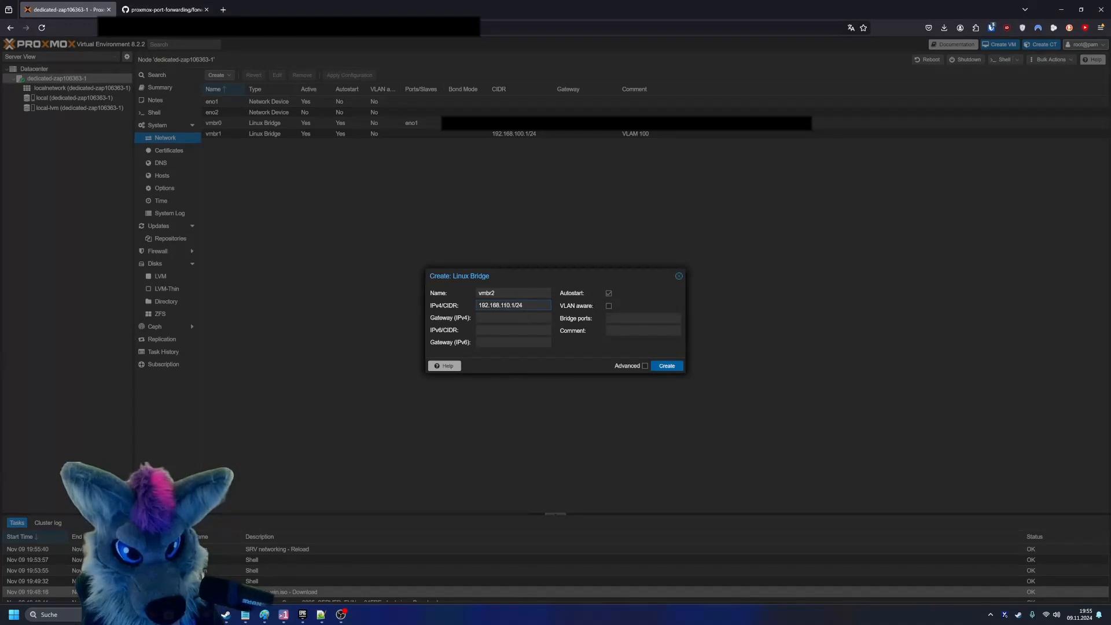
click(659, 367)
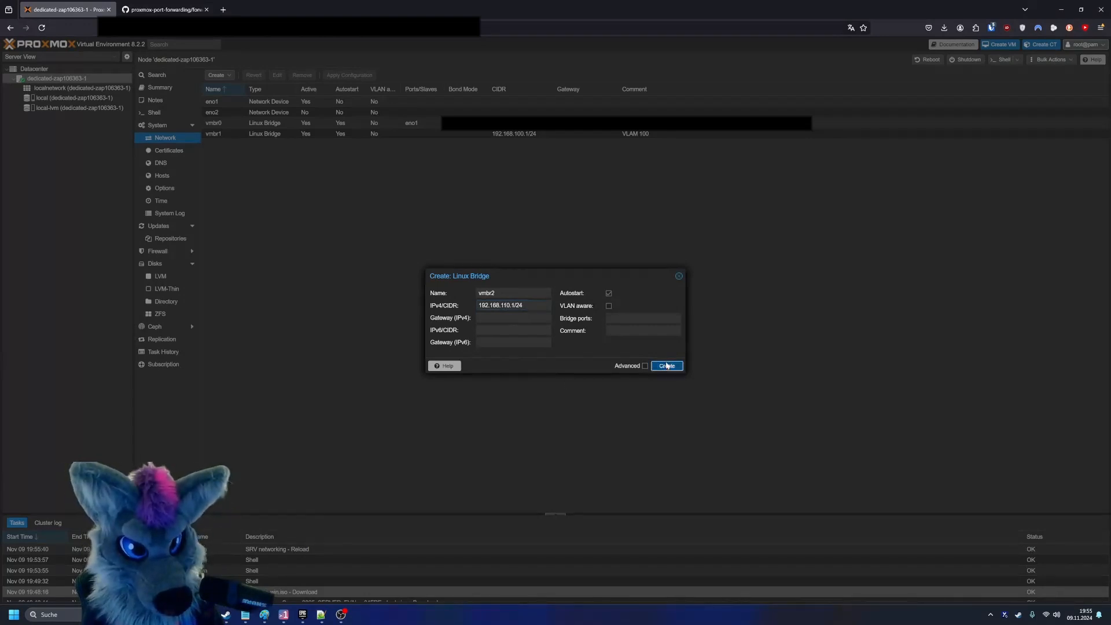
click(349, 75)
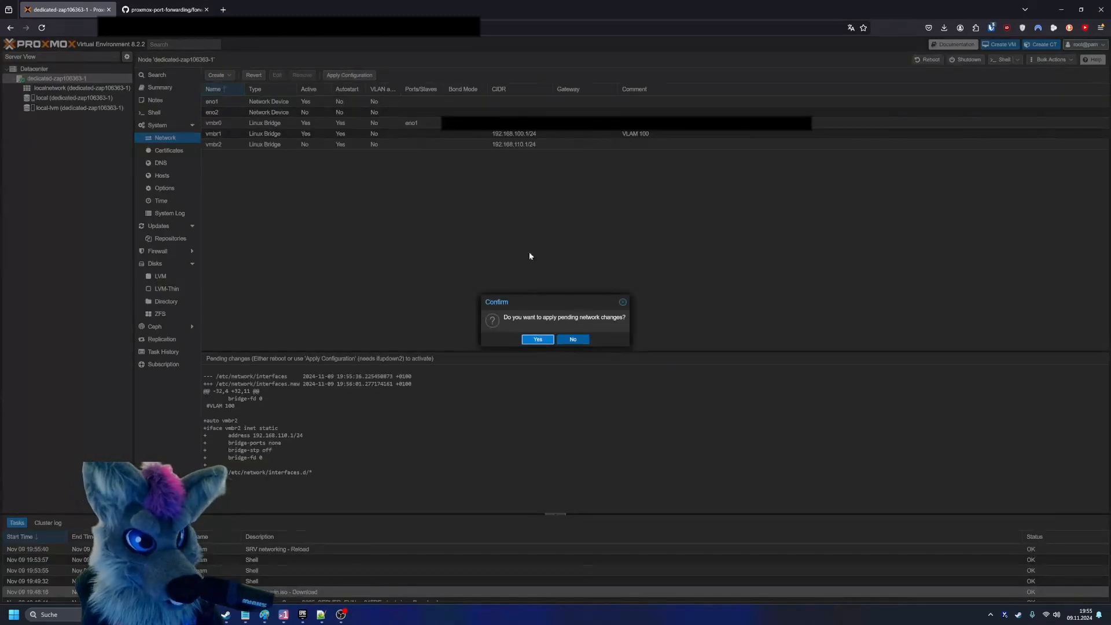
click(537, 337)
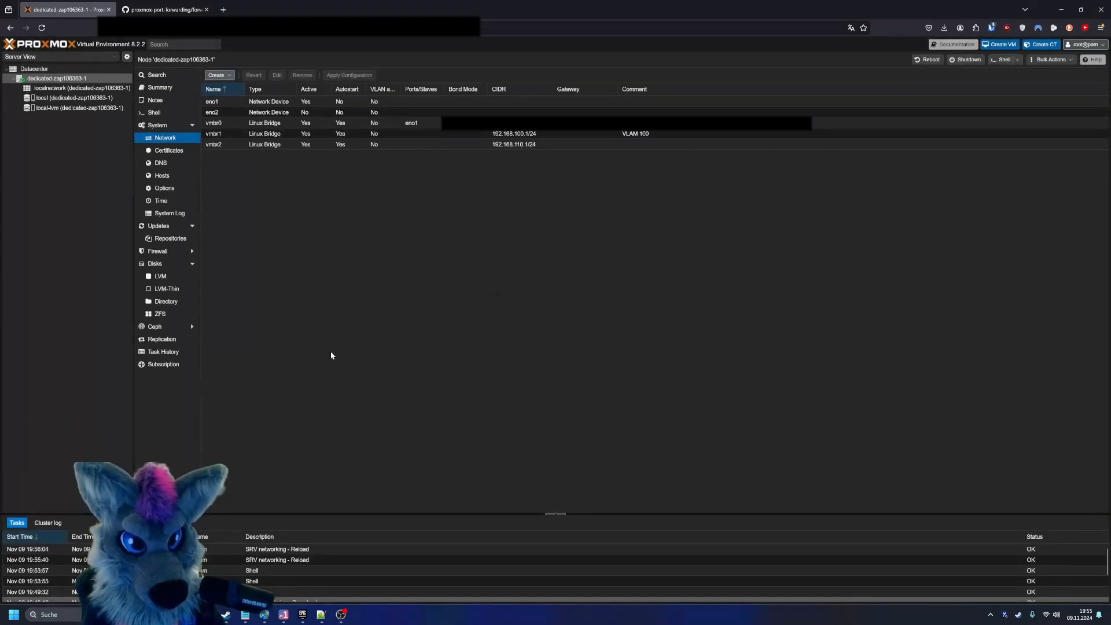
- Set the comment of bridge vmbr2 to "Vlan 110"
click(434, 134)
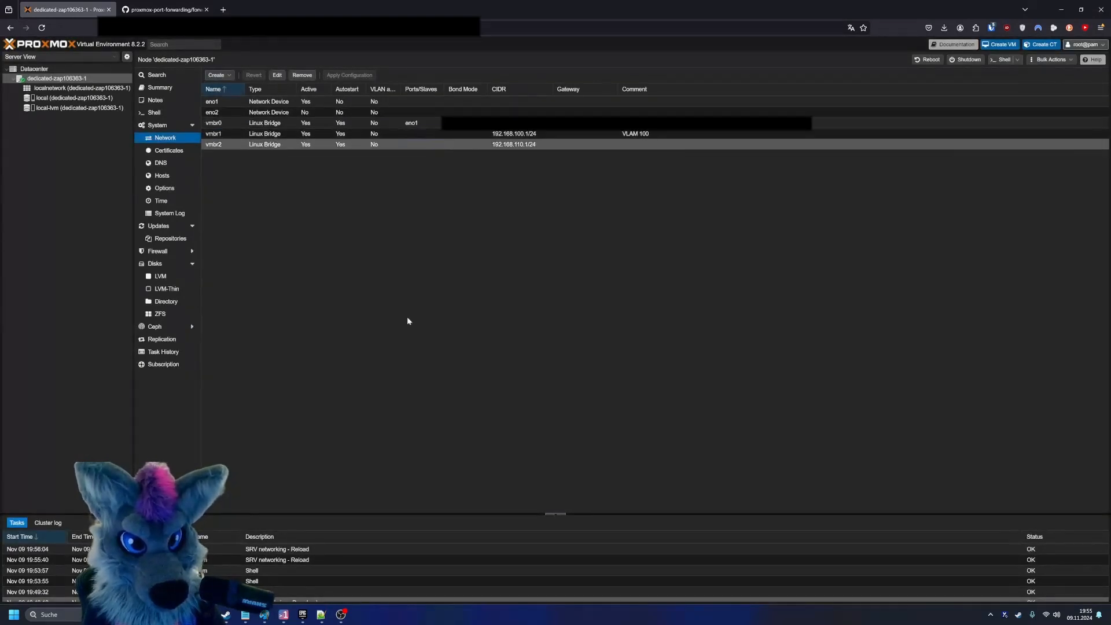
double_click(500, 142)
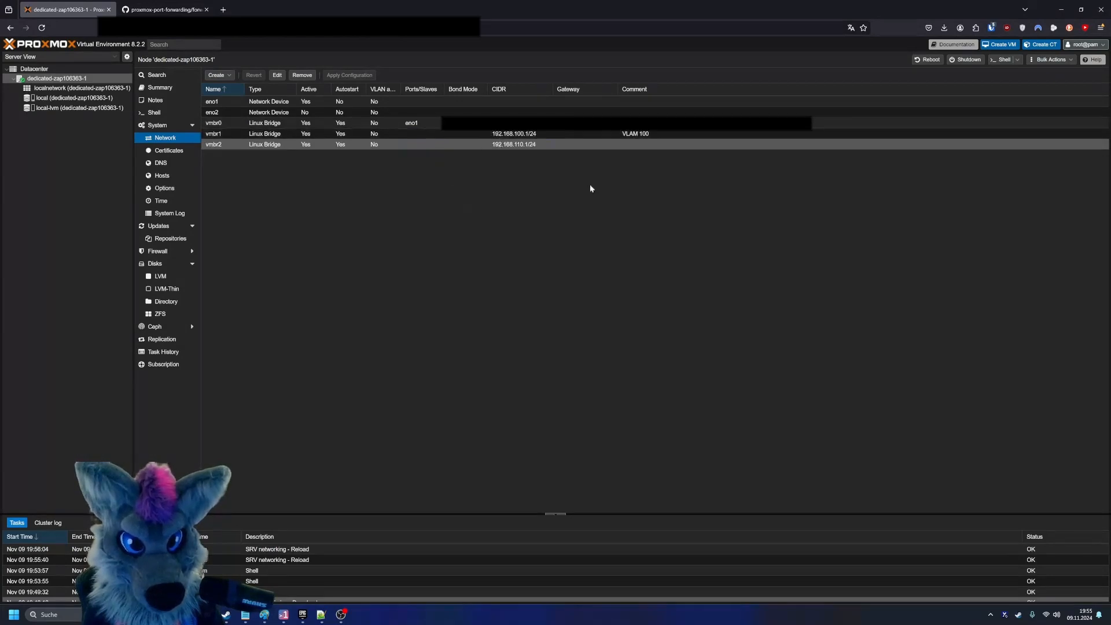
click(642, 331)
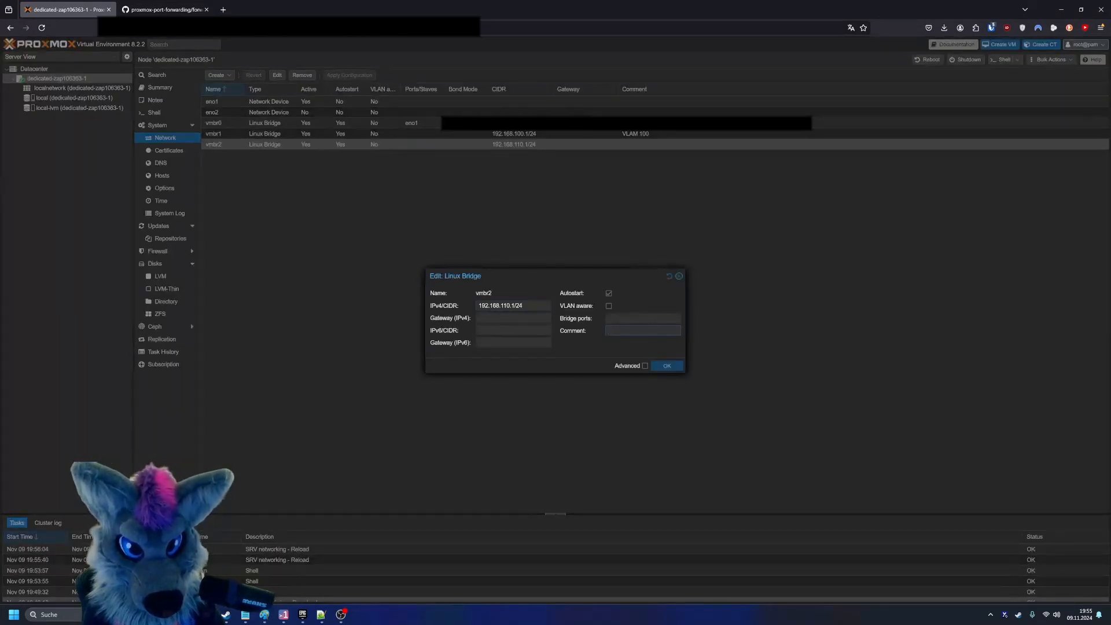
text(VLAM)
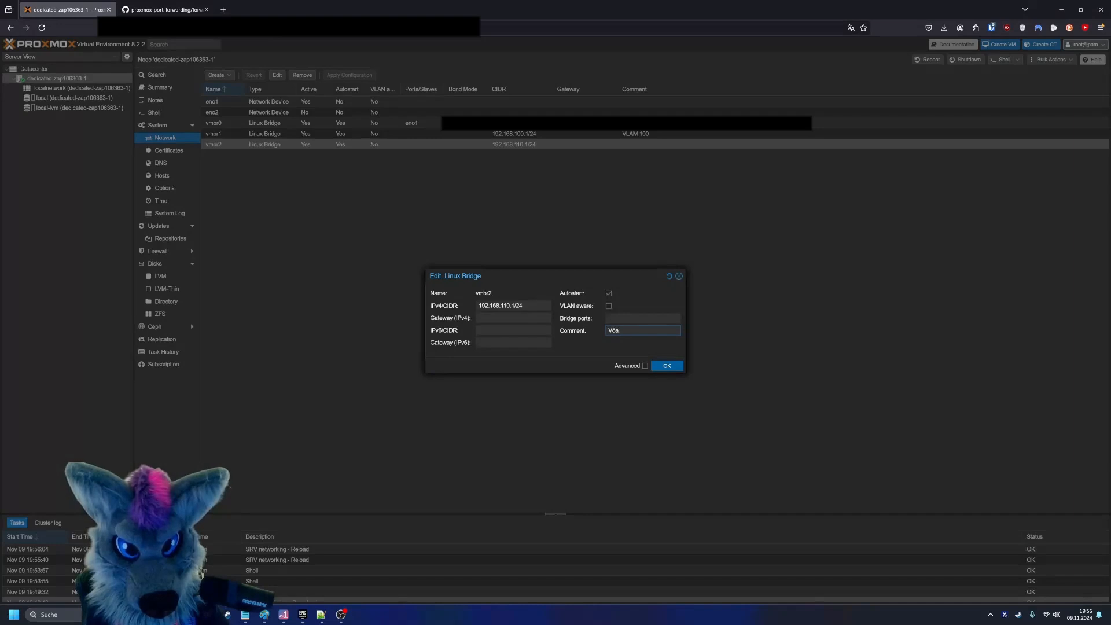
key(BackSpace)
text(n 110)
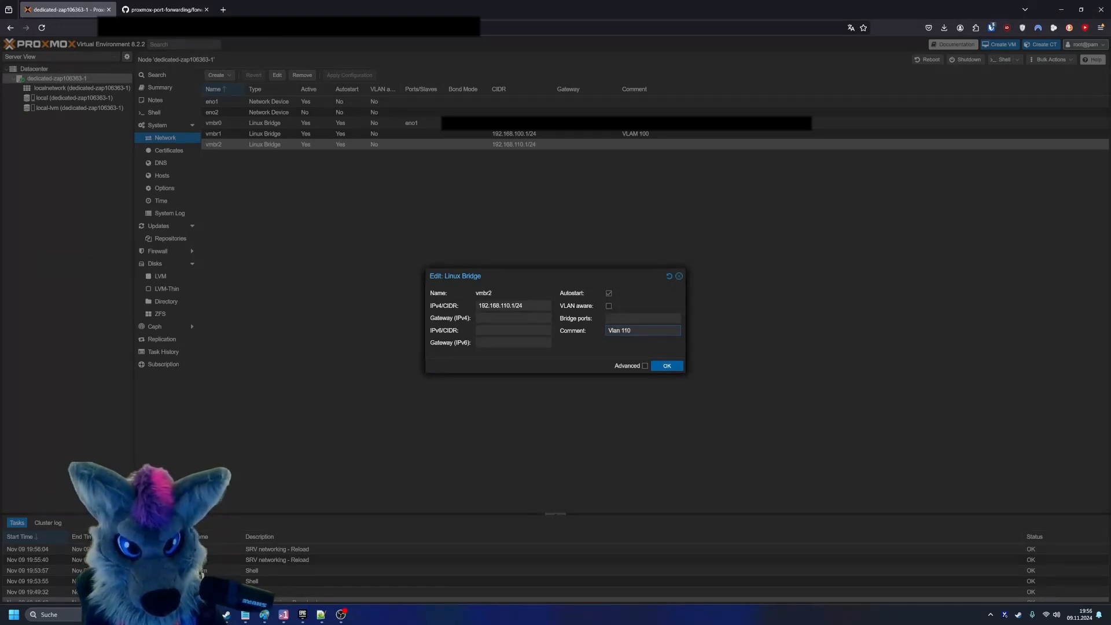
click(670, 366)
- Change the comment of bridge vmbr1 to "Vlan 100" and apply the pending network configuration
double_click(668, 134)
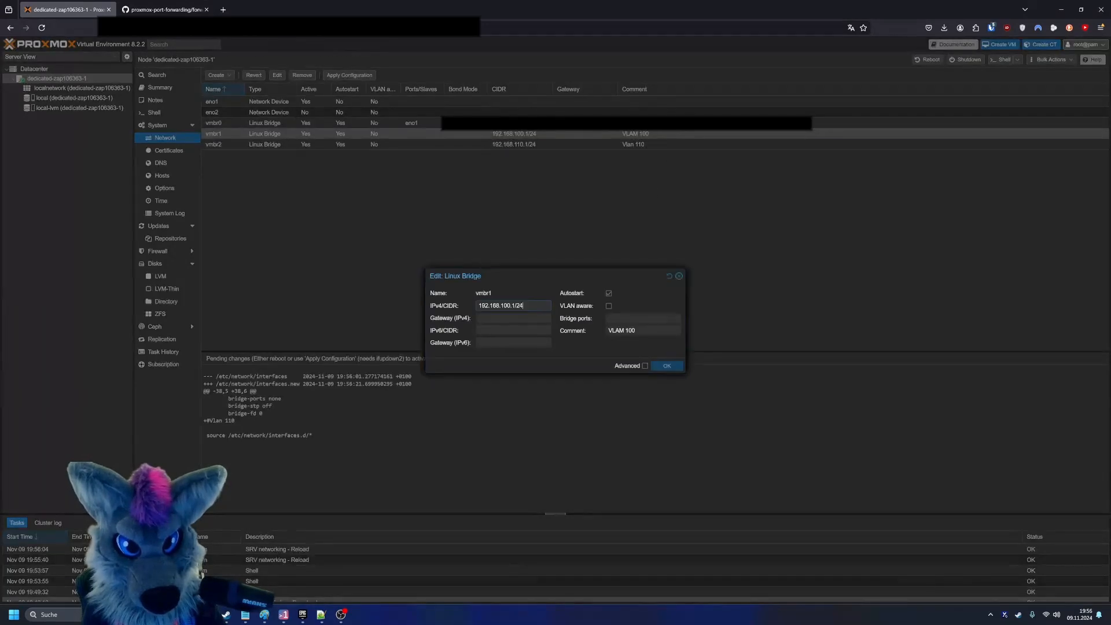
drag(643, 331, 334, 332)
text(Vlan)
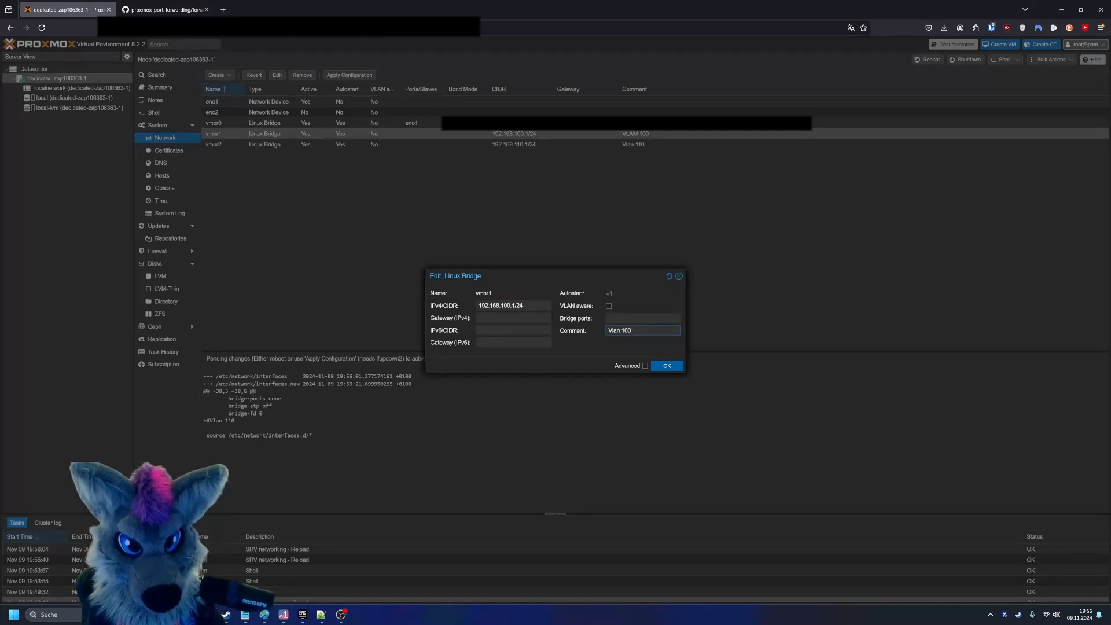
click(665, 365)
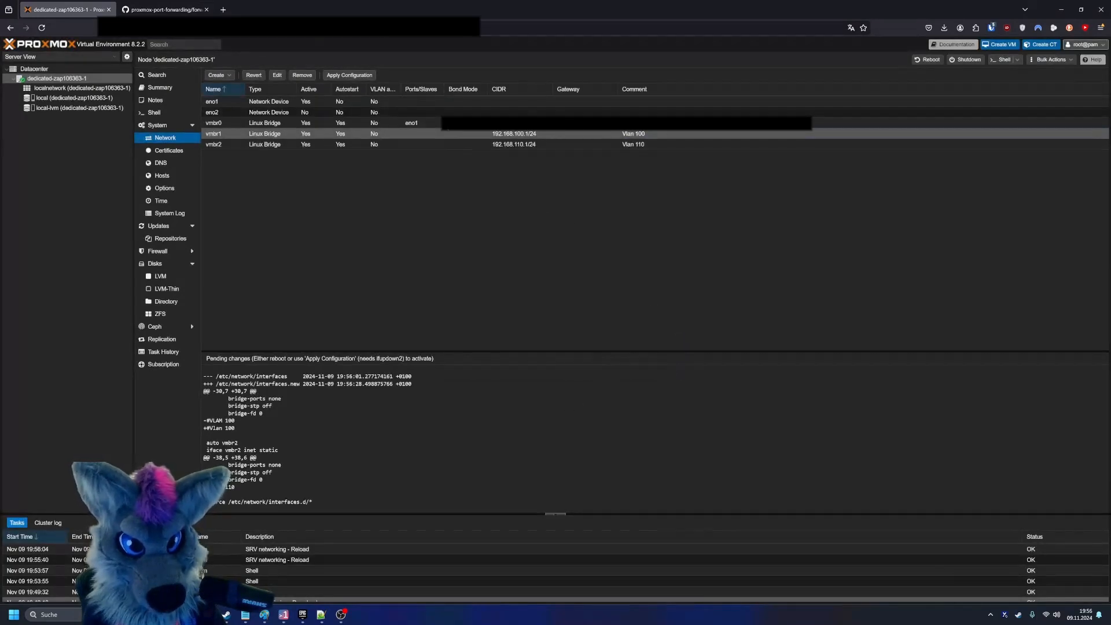
click(349, 75)
click(546, 341)
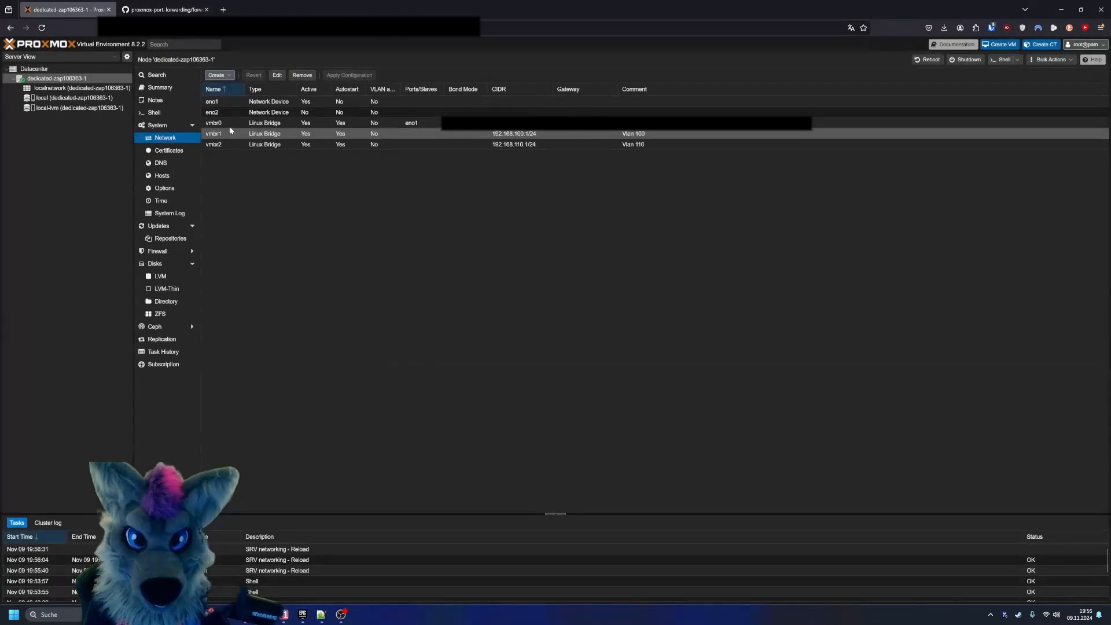
- In the node's shell, change to /etc/network/ and open the interfaces file in nano
click(183, 114)
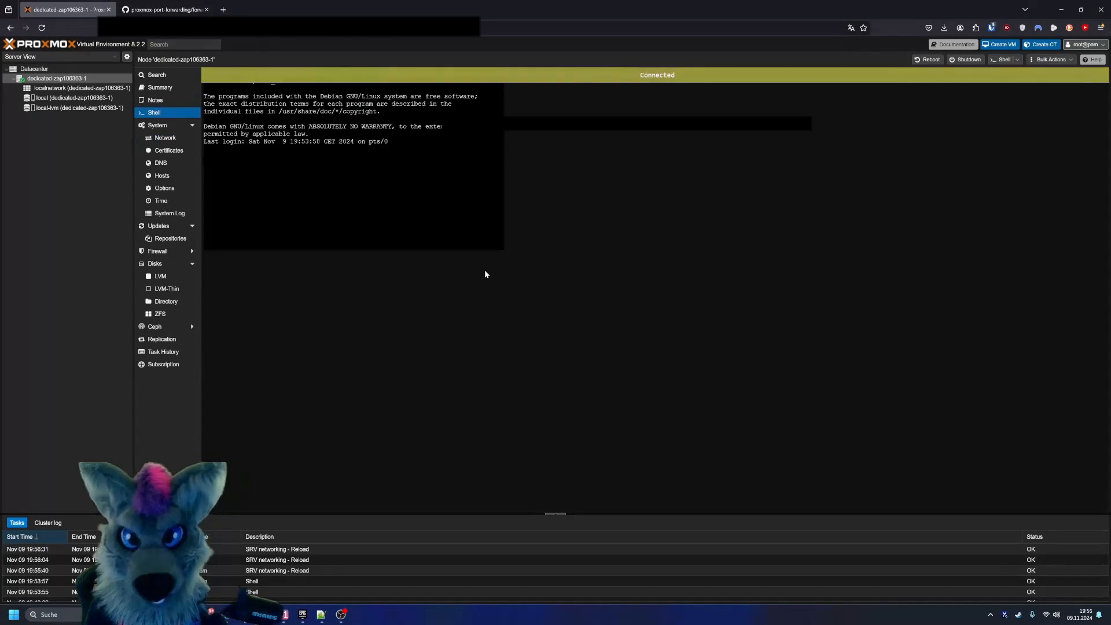
text(cd )
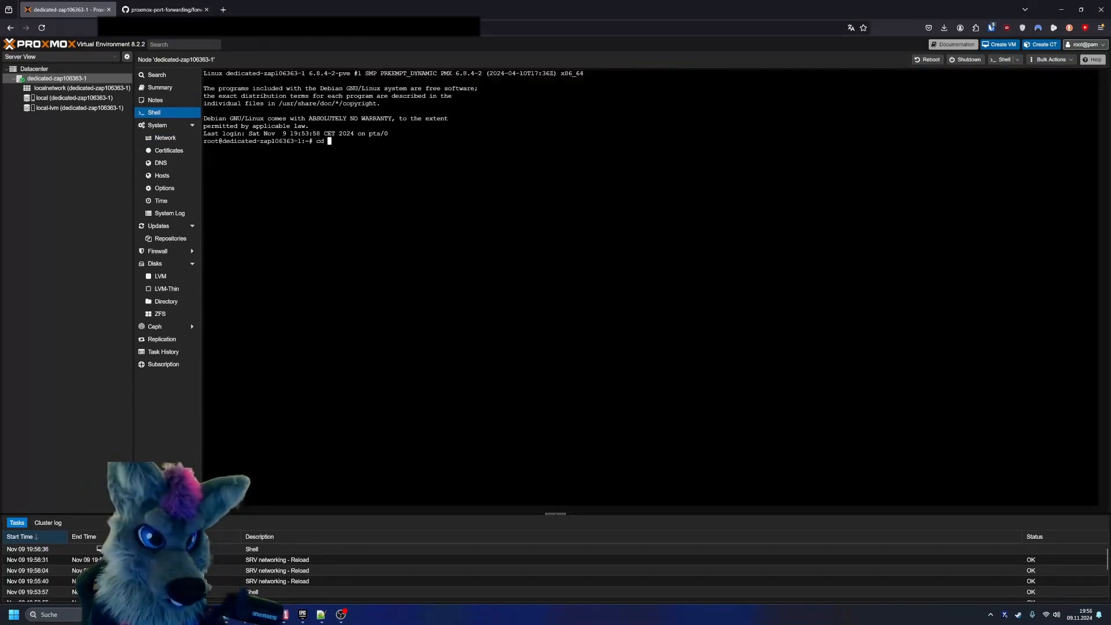
text(/etc/network/)
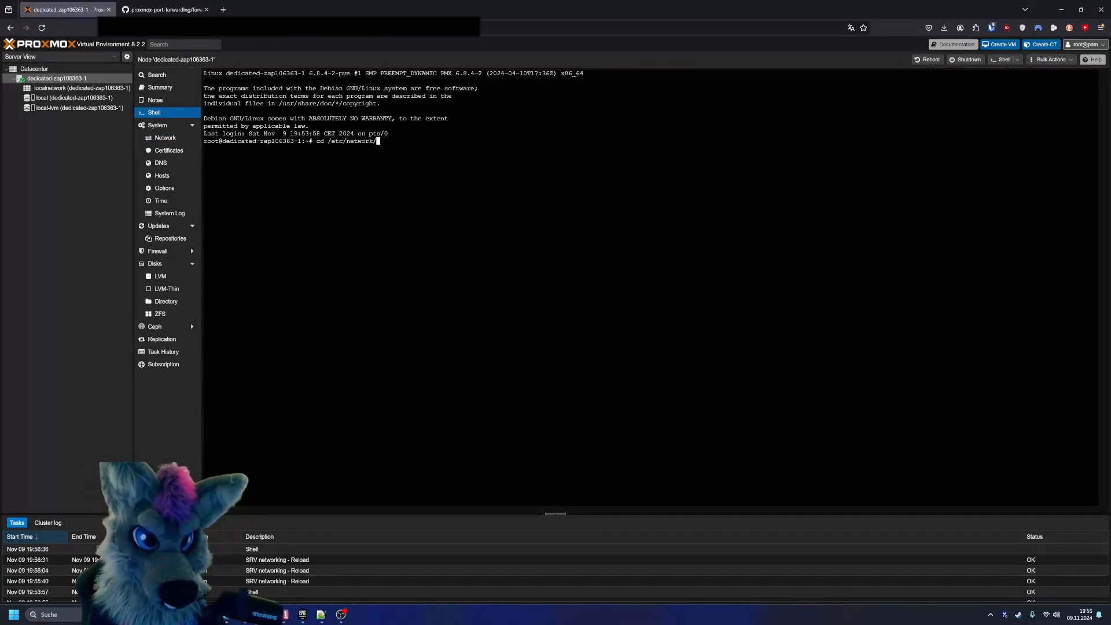
key(Return)
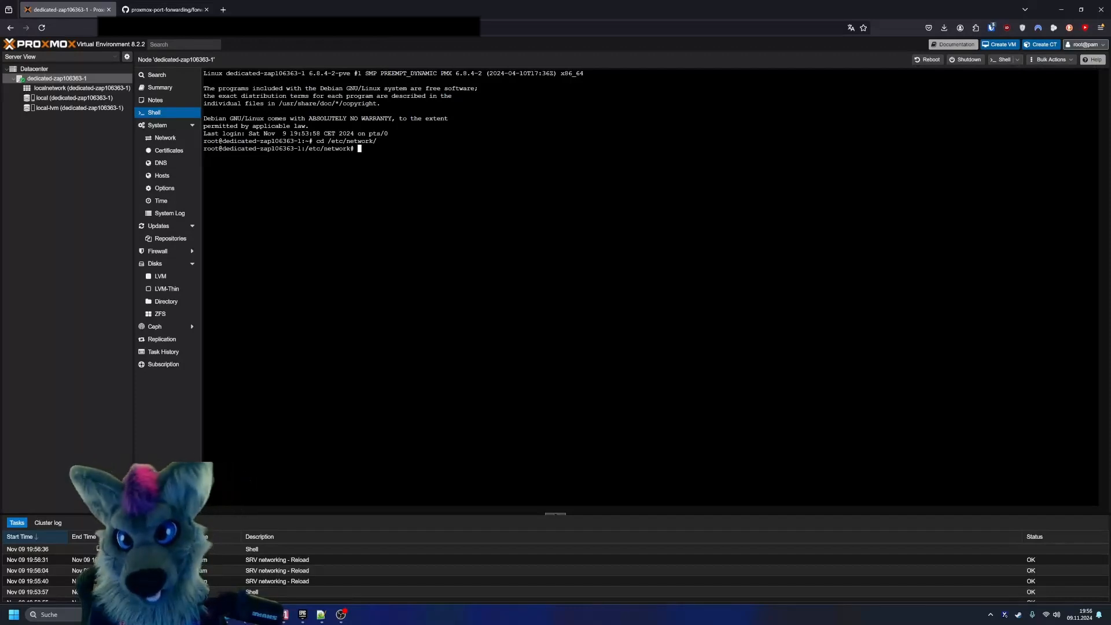
text(nano)
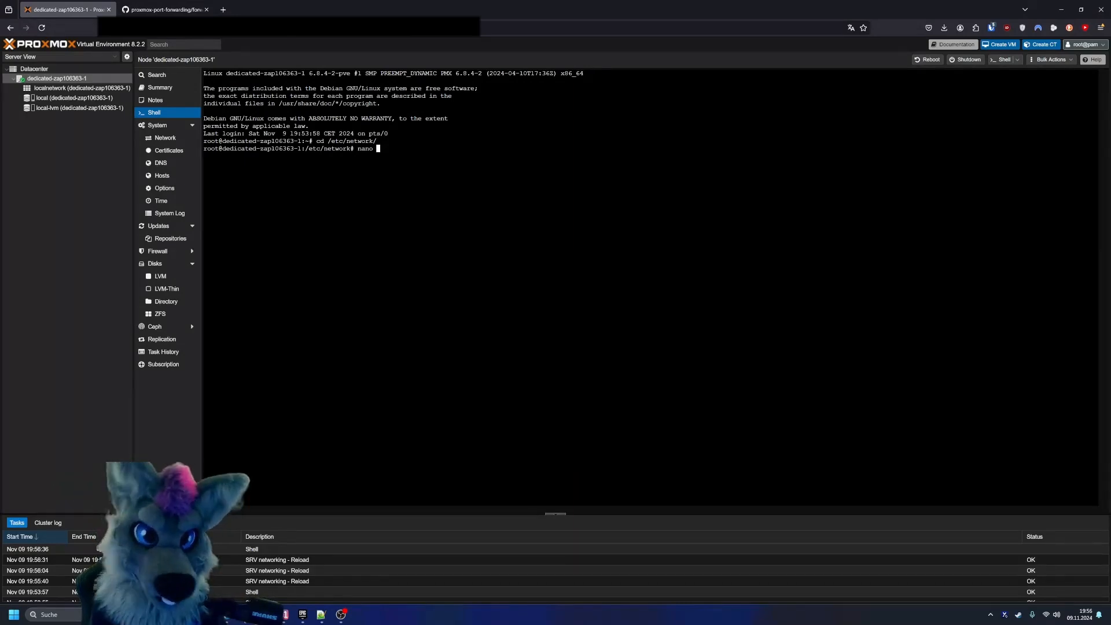
text(interfaces)
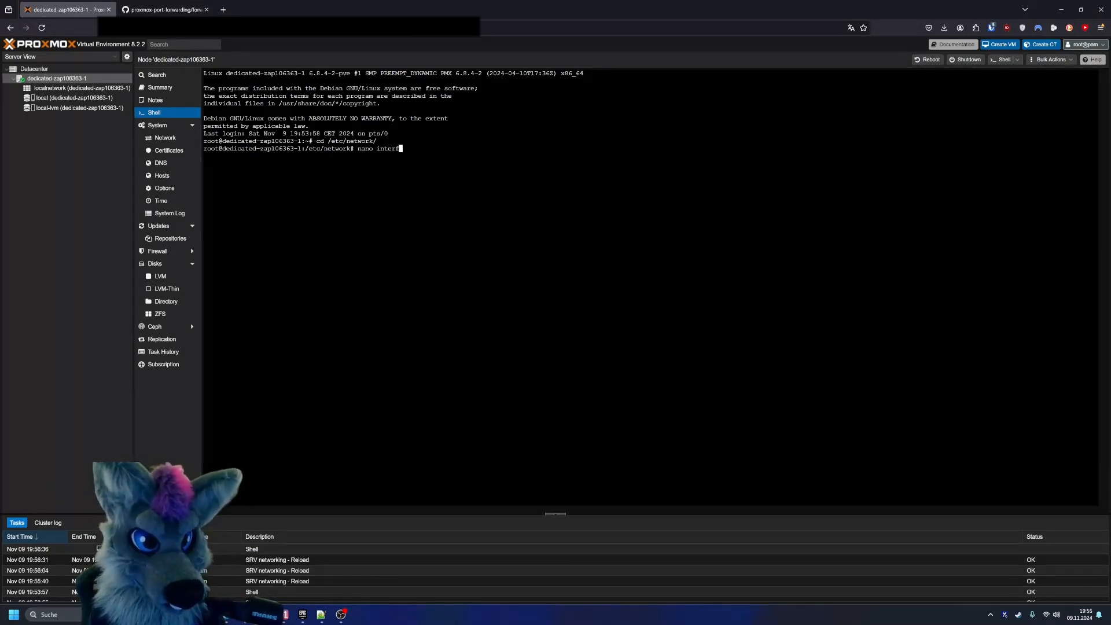
key(Return)
- Add a blank line at the end of the interfaces file, below the source line
key(Down)
key(Down)
key(Down)
key(Down)
key(Down)
key(Down)
key(Down)
key(Down)
key(Down)
key(Down)
key(Down)
key(Down)
key(Down)
key(Down)
key(Down)
key(Down)
key(Down)
key(Down)
key(Down)
key(Down)
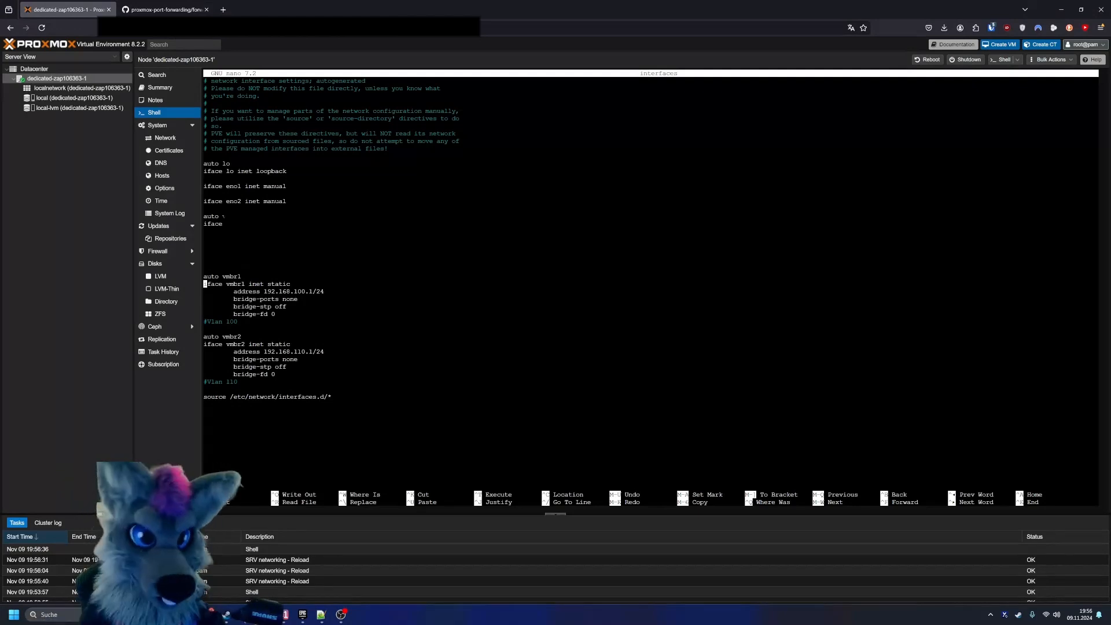
key(Down)
key(Down)
key(Down)
key(Down)
key(Down)
key(Down)
key(Down)
key(Down)
key(Down)
key(Down)
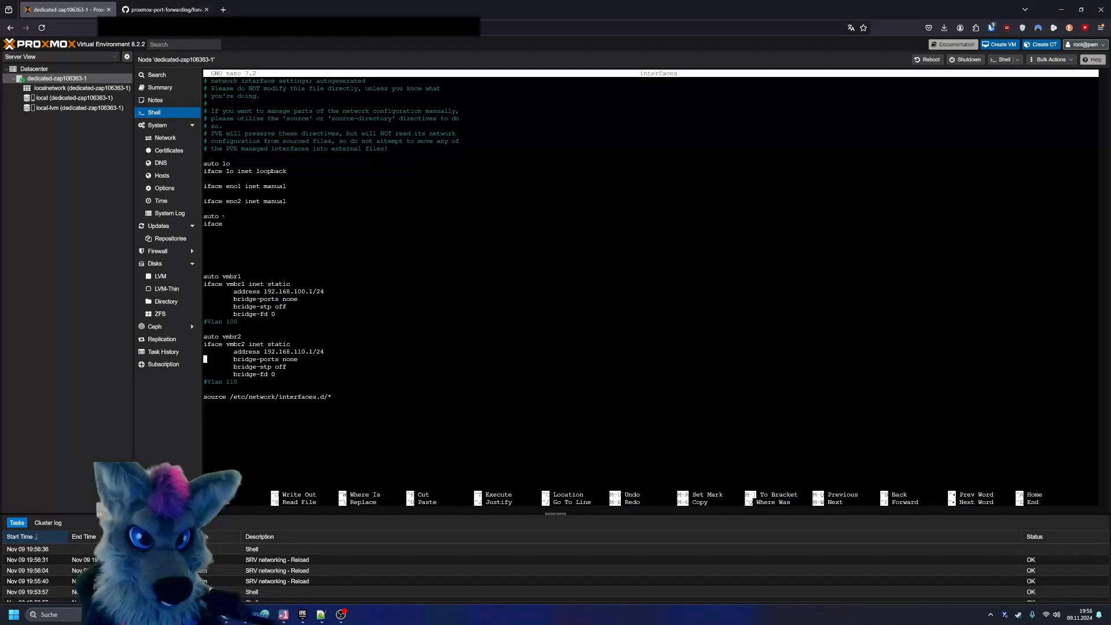
key(Down)
key(Down)
key(Down)
key(Down)
key(Down)
key(Down)
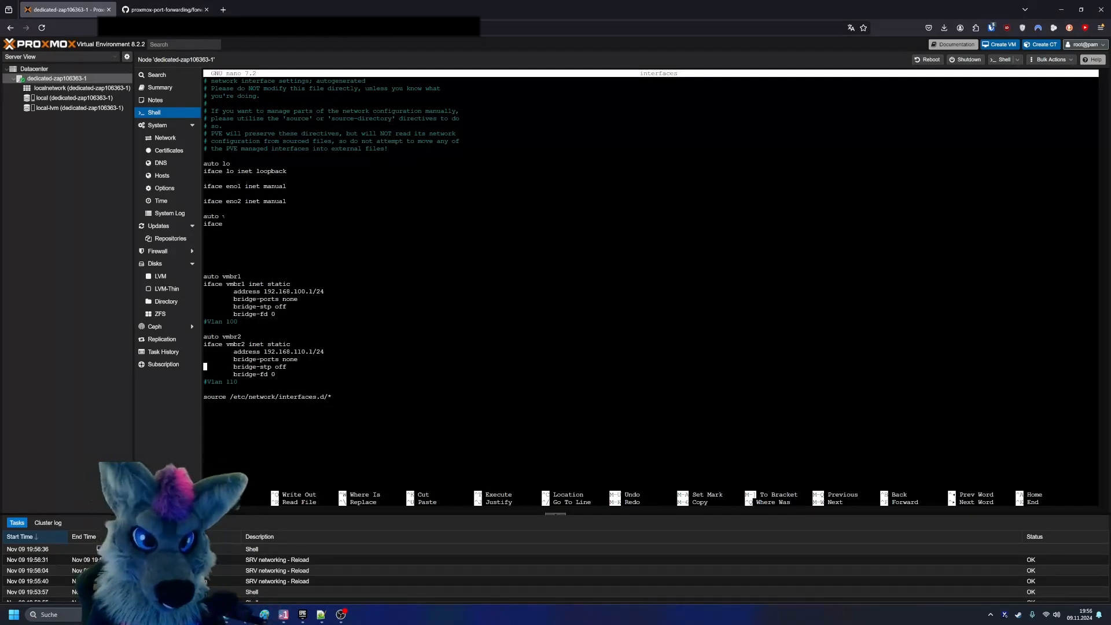
key(Return)
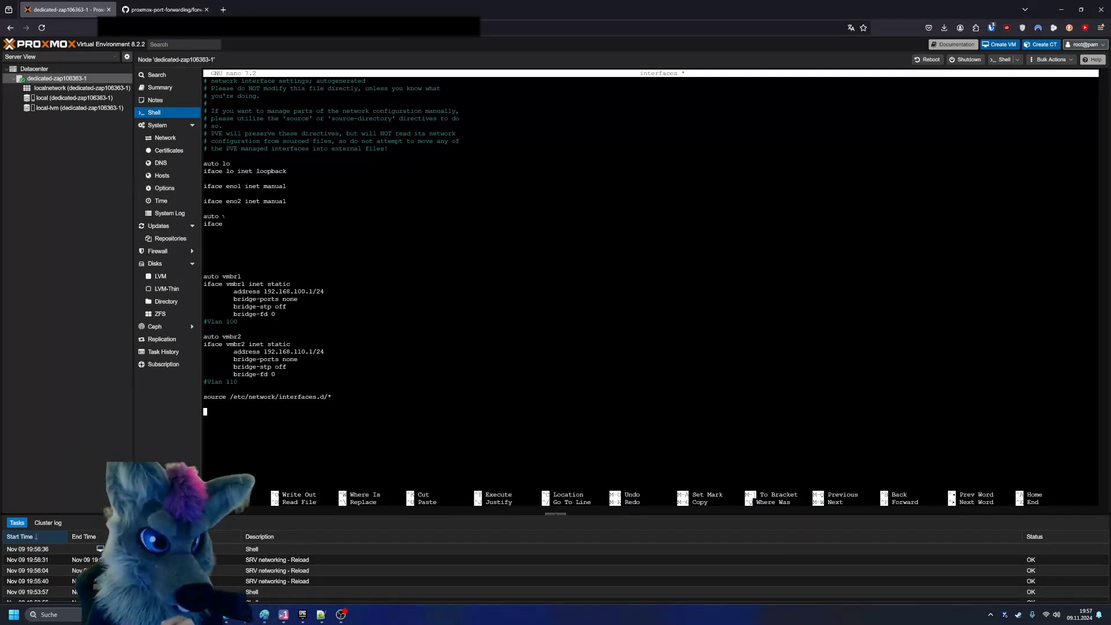
- Examine the existing eno1 entry and the vmbr0 bridge settings in the interfaces file
drag(289, 186, 249, 187)
click(249, 187)
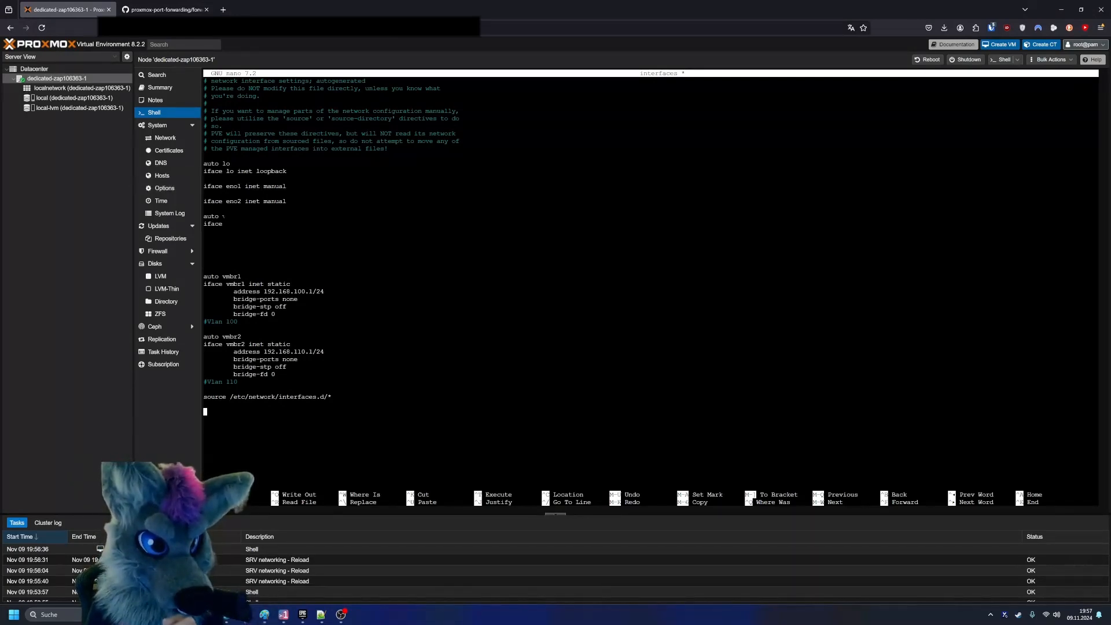
drag(225, 261, 193, 229)
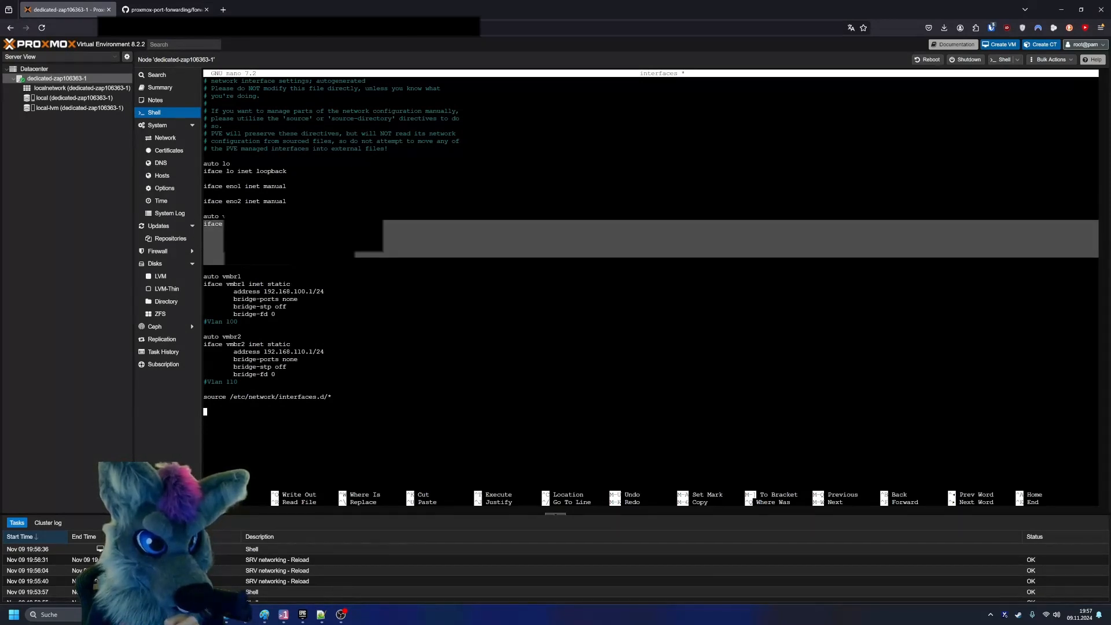
drag(301, 186, 218, 186)
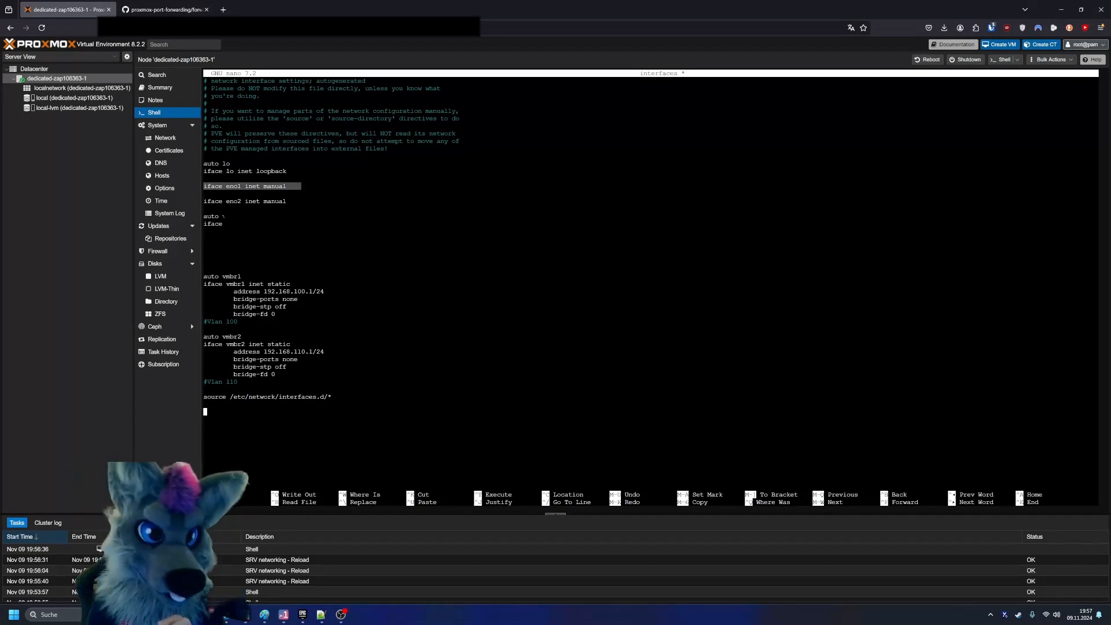
click(224, 216)
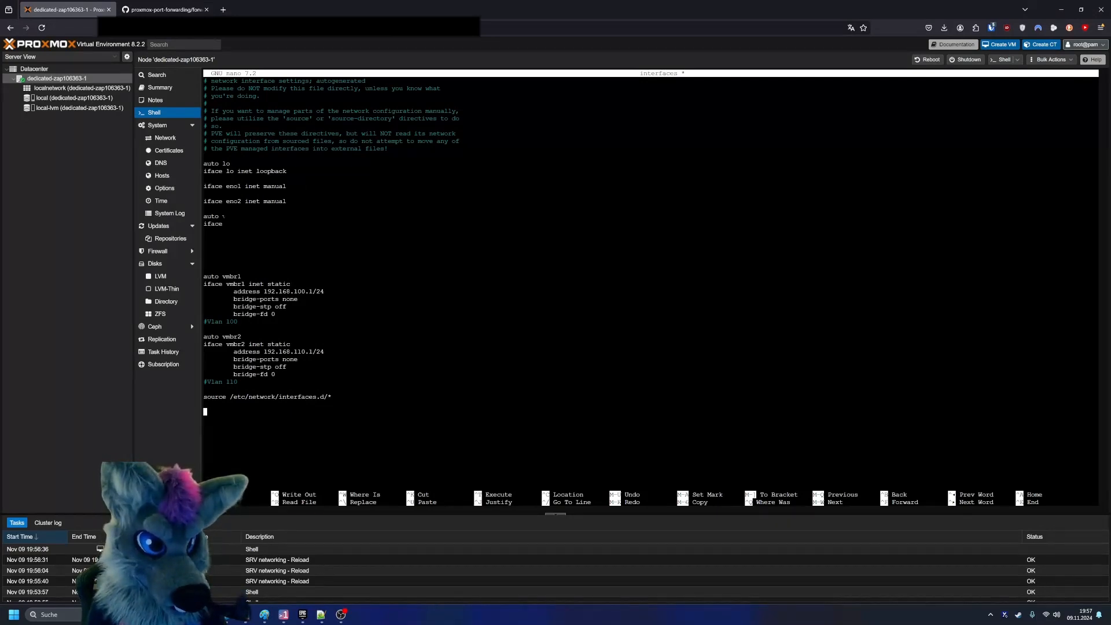
drag(234, 232, 278, 261)
click(278, 262)
drag(241, 171, 222, 179)
drag(294, 193, 214, 193)
drag(226, 262, 381, 232)
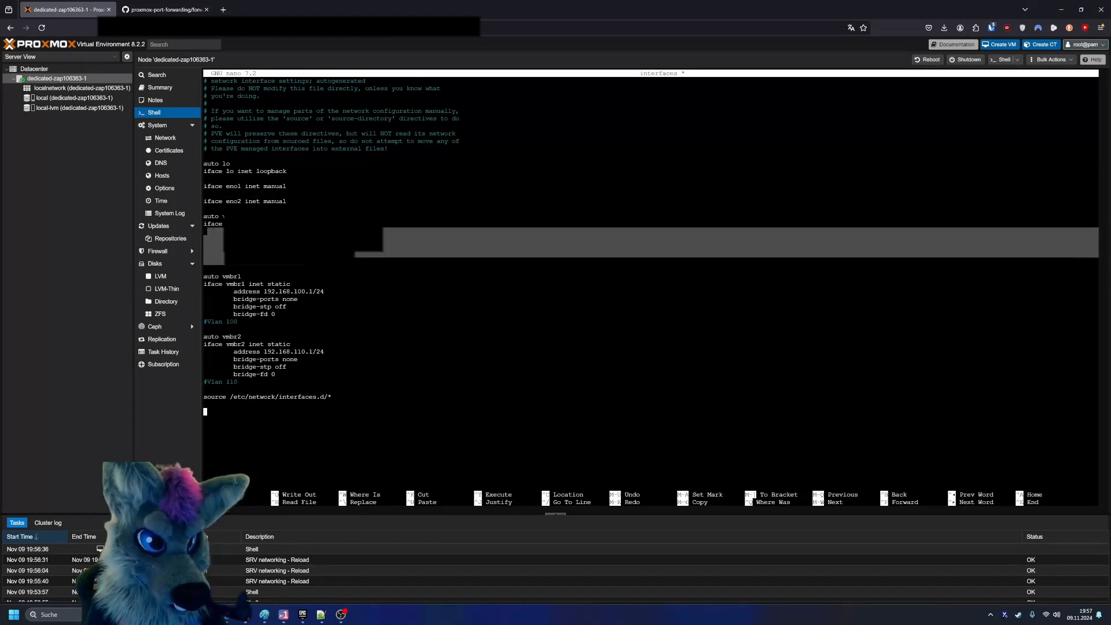
click(278, 246)
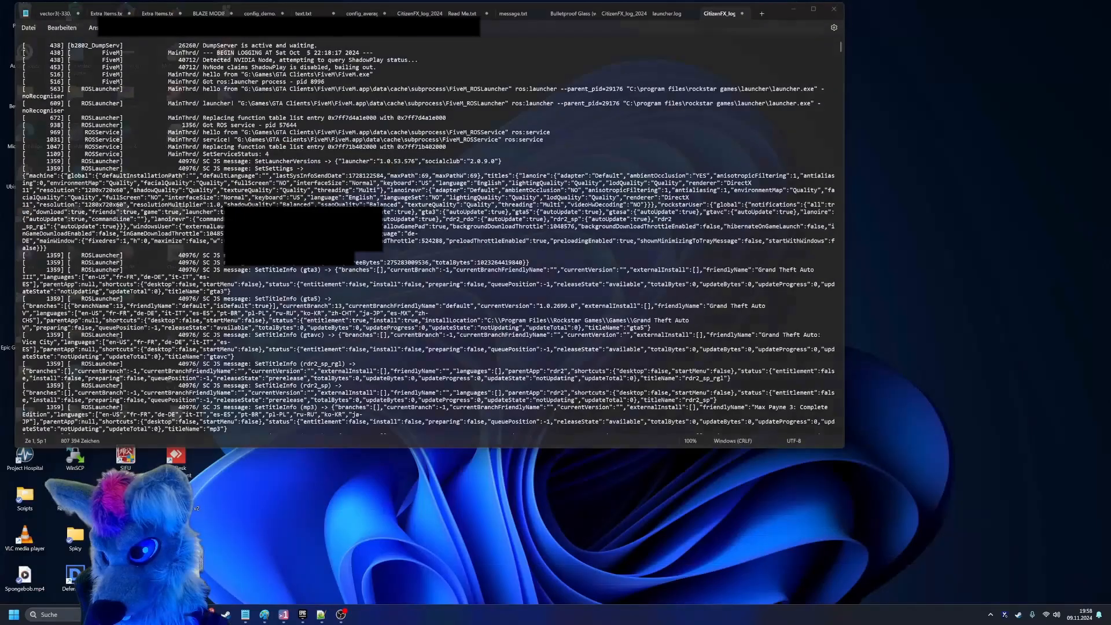
- Paste the template block for eno1 with its dns-nameservers and for vmbr0 with yourip and yourgateway below the source line
key(alt+Tab)
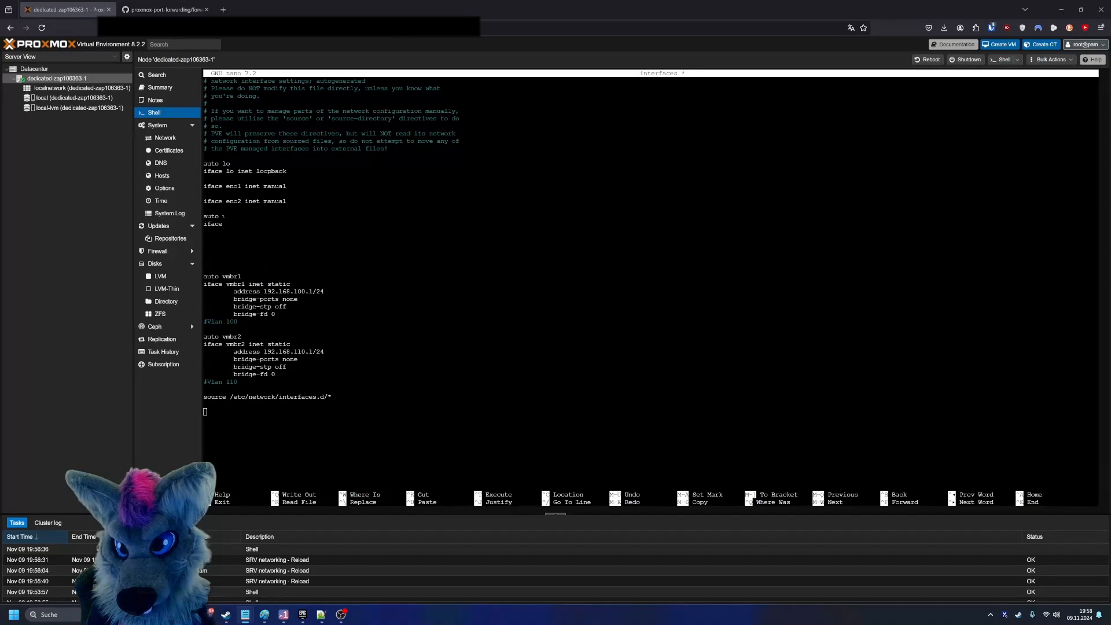
key(alt+Tab)
right_click(397, 223)
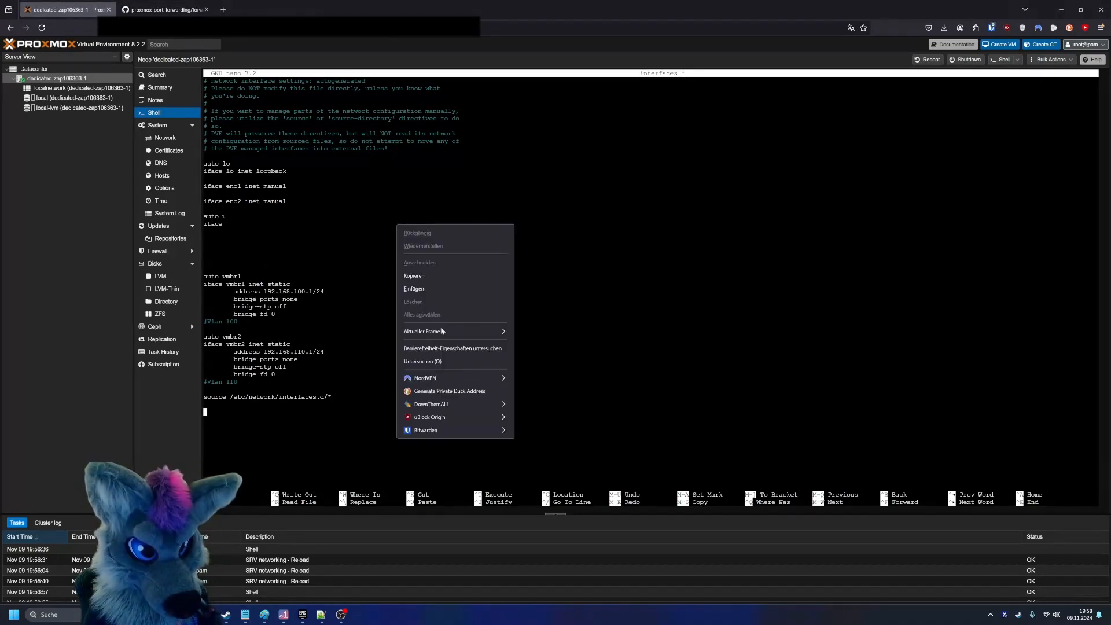
click(437, 292)
key(Return)
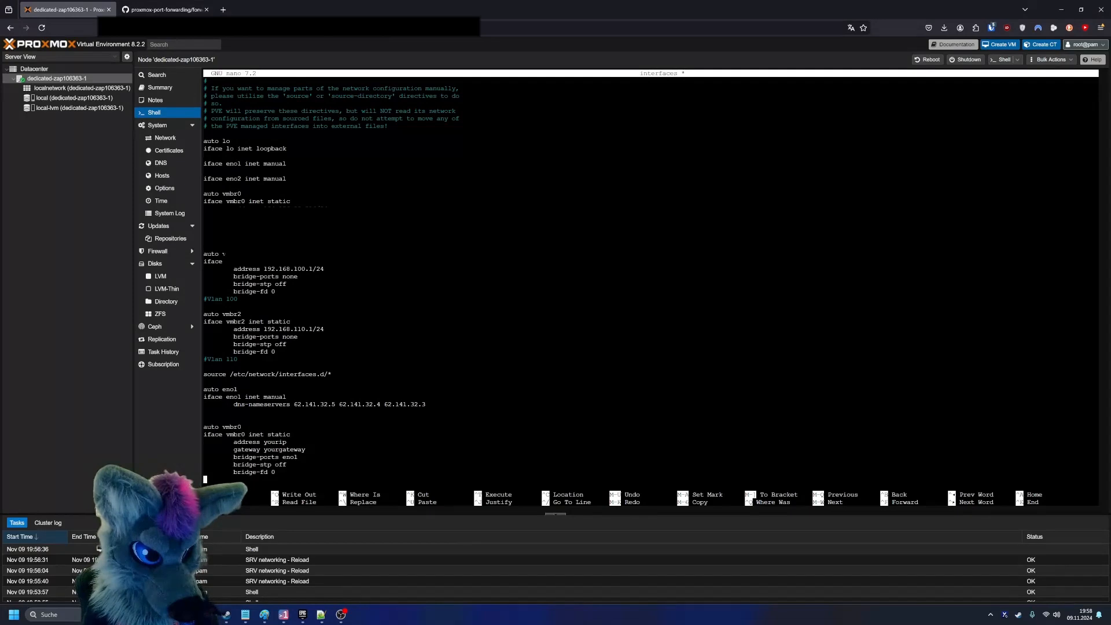
drag(302, 457, 222, 427)
click(269, 449)
click(222, 427)
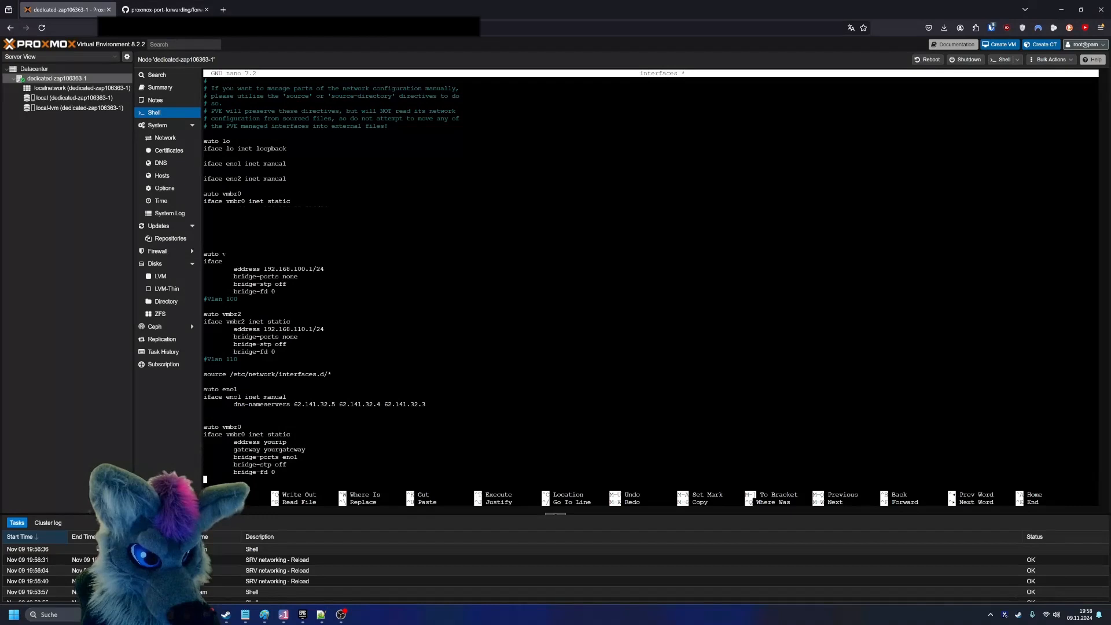
- Try to select and remove the pasted eno1 and vmbr0 template block
drag(276, 472, 203, 389)
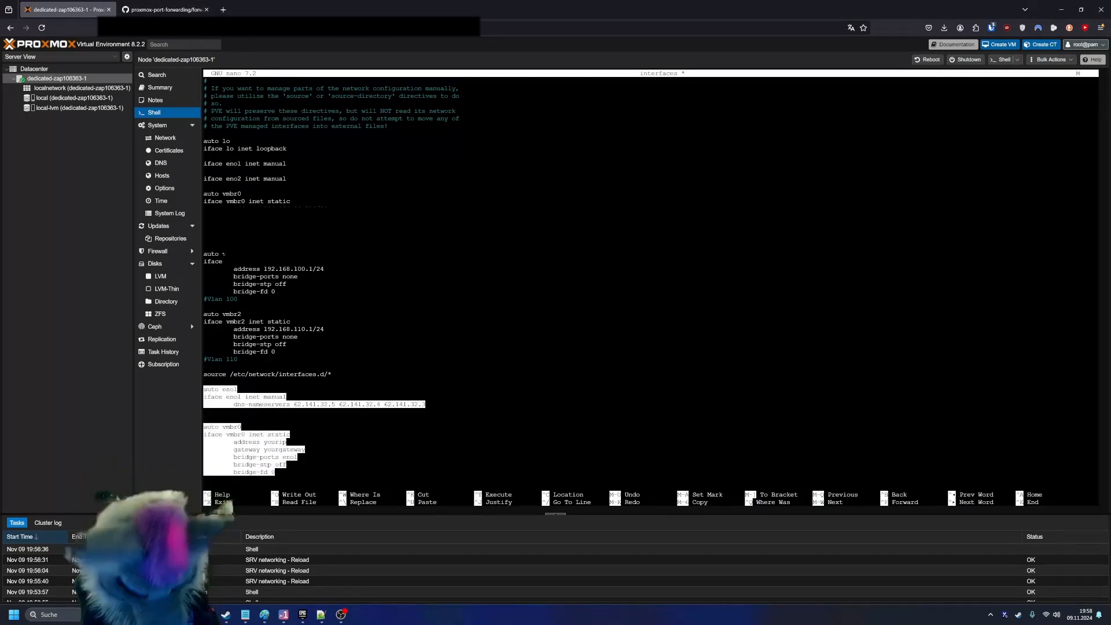
click(206, 389)
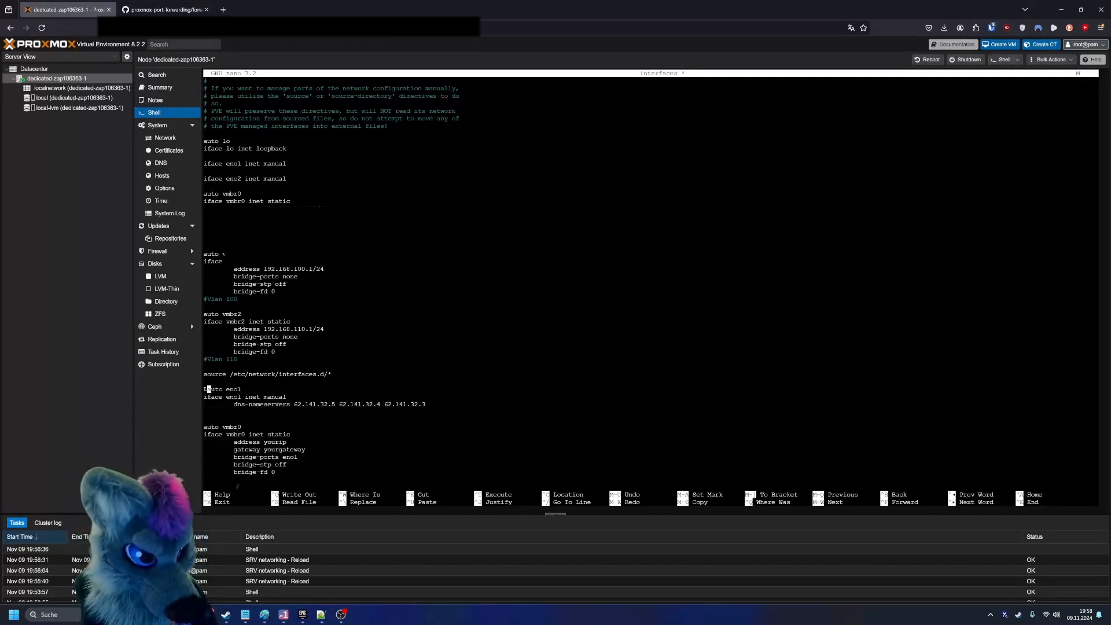
key(Down)
key(Down)
key(Down)
key(Down)
key(Down)
key(Down)
key(Down)
key(Down)
key(Down)
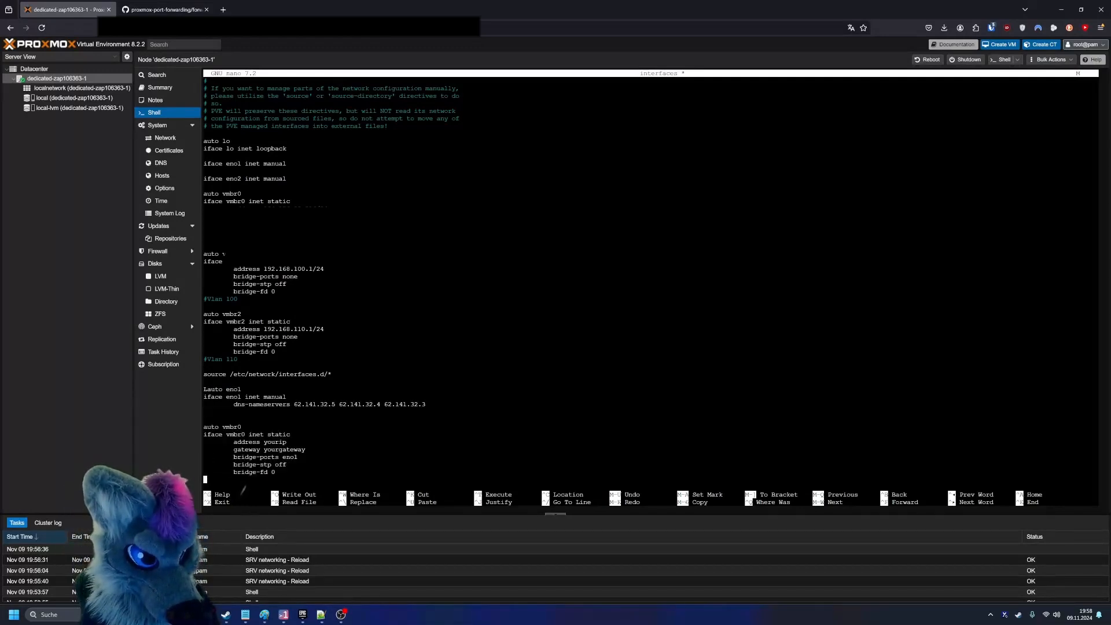
key(shift+Up)
key(shift+Up)
key(shift+Up)
key(shift+Up)
key(shift+Up)
key(Up)
key(Up)
key(Up)
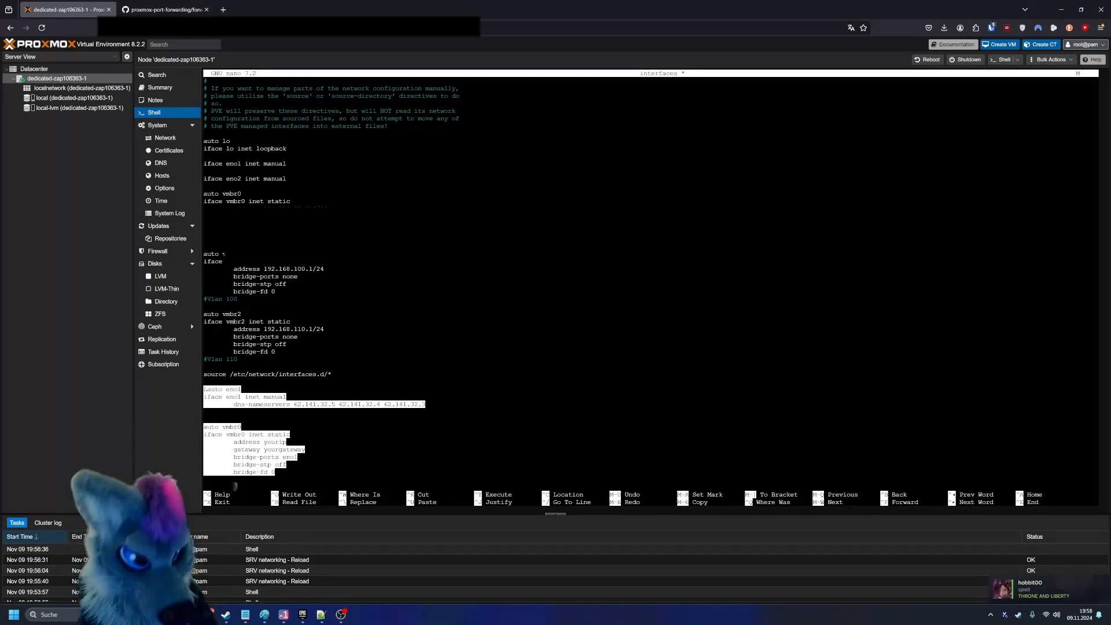
text(K)
key(Down)
key(Down)
key(Down)
key(Down)
key(Down)
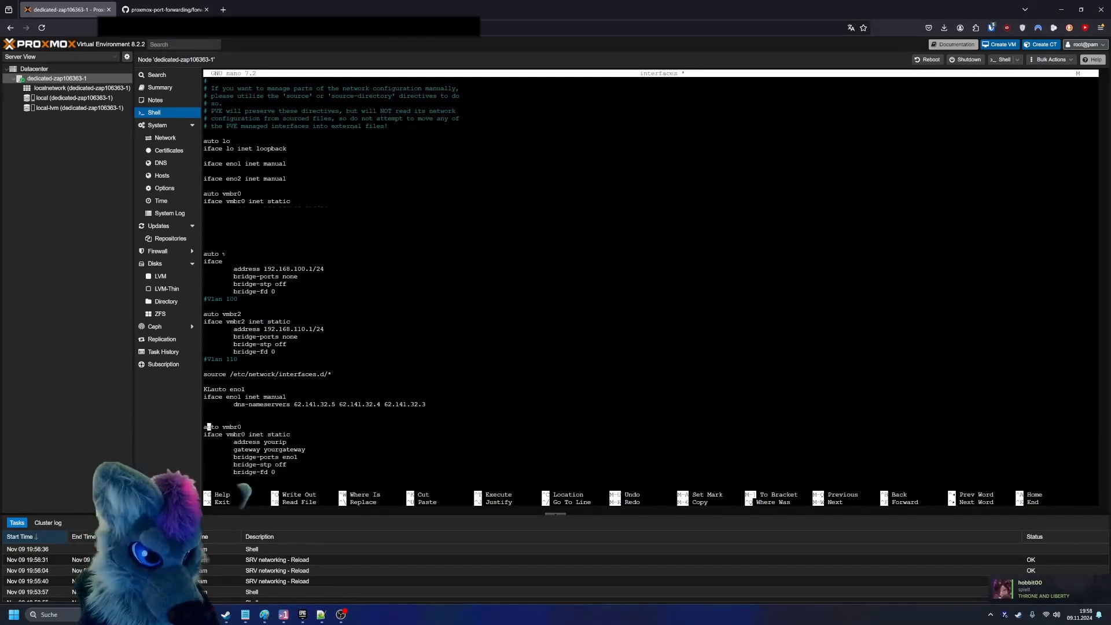
key(Up)
key(Up)
key(Up)
key(Up)
key(Up)
key(Up)
key(Up)
key(Up)
key(Up)
key(Up)
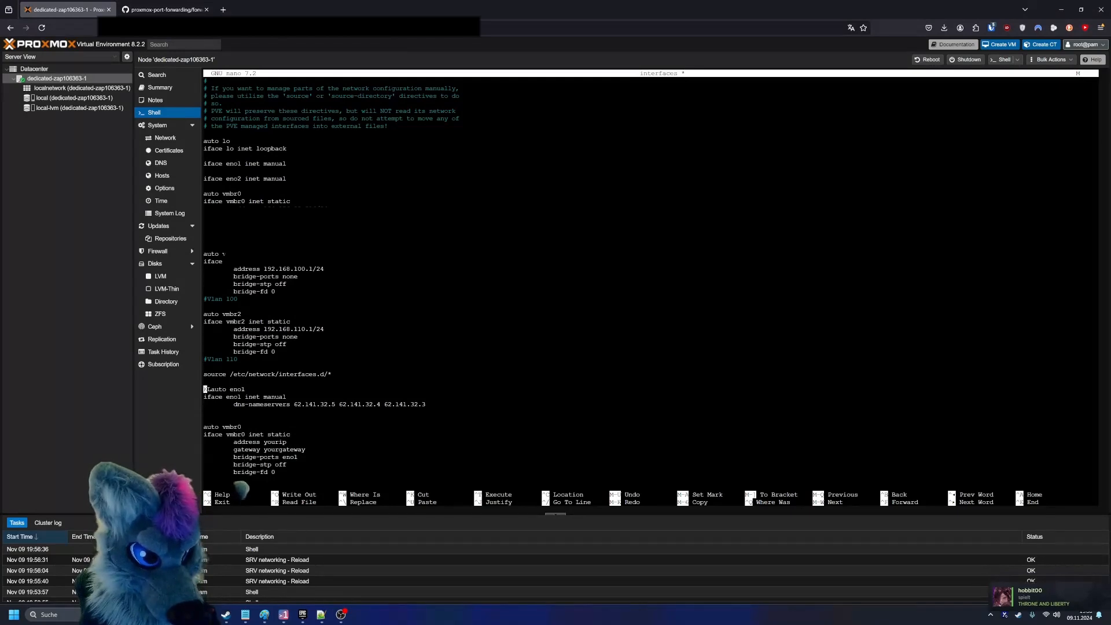
- Cut the whole pasted eno1 and vmbr0 template block, including the stray characters before it
key(Down)
key(Down)
key(Down)
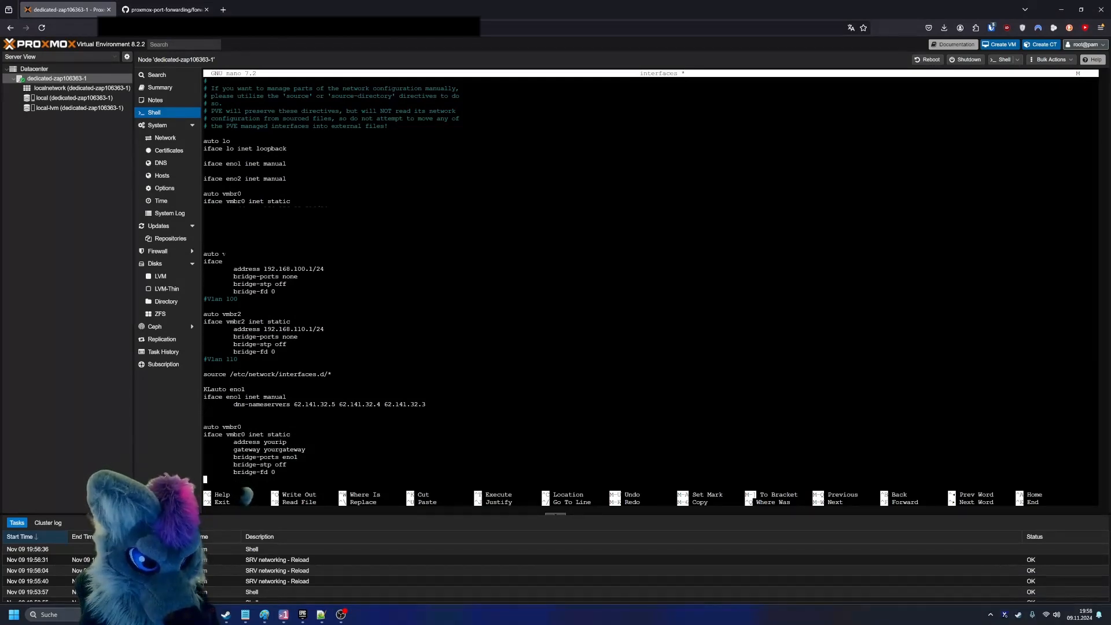
key(Up)
key(Up)
key(Up)
key(Up)
key(Up)
key(Up)
key(Up)
key(Up)
key(Up)
key(Up)
key(Up)
key(Up)
key(Left)
key(Right)
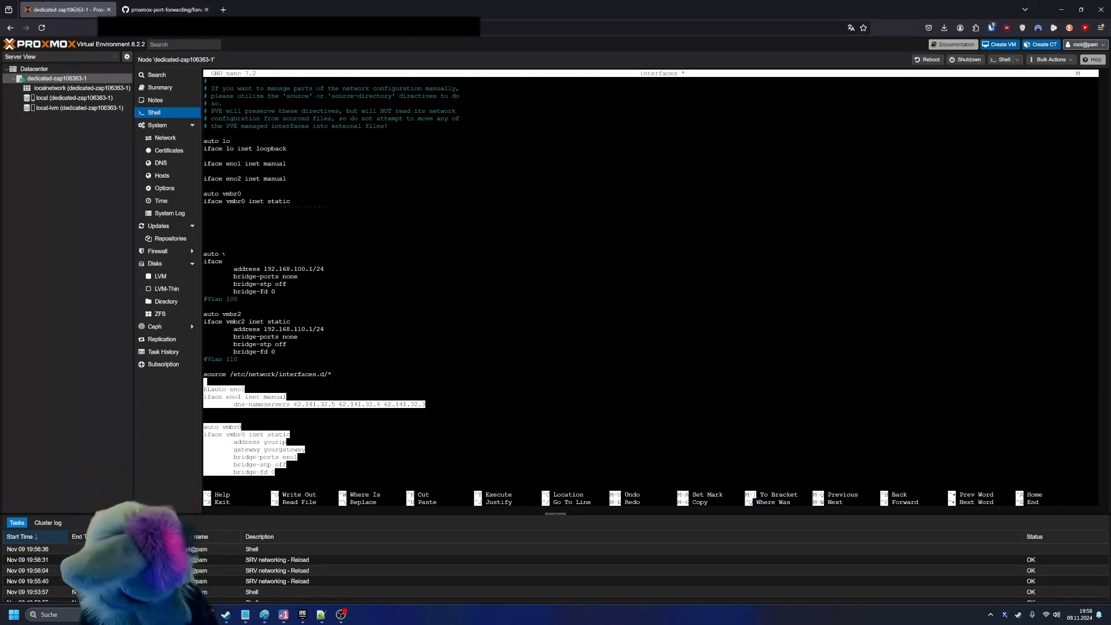
key(ctrl+k)
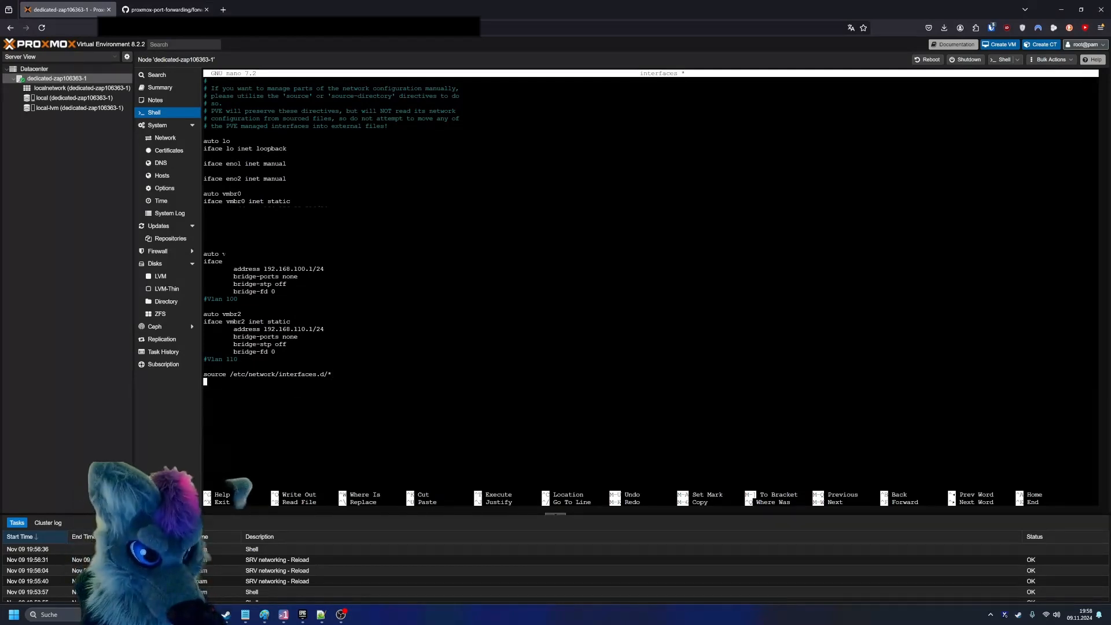
- Below the source line, paste the post-up ip_forward line and the post-up/post-down MASQUERADE rules for 192.168.100.0/24 and 192.168.110.0/24 through vmbr0
key(Return)
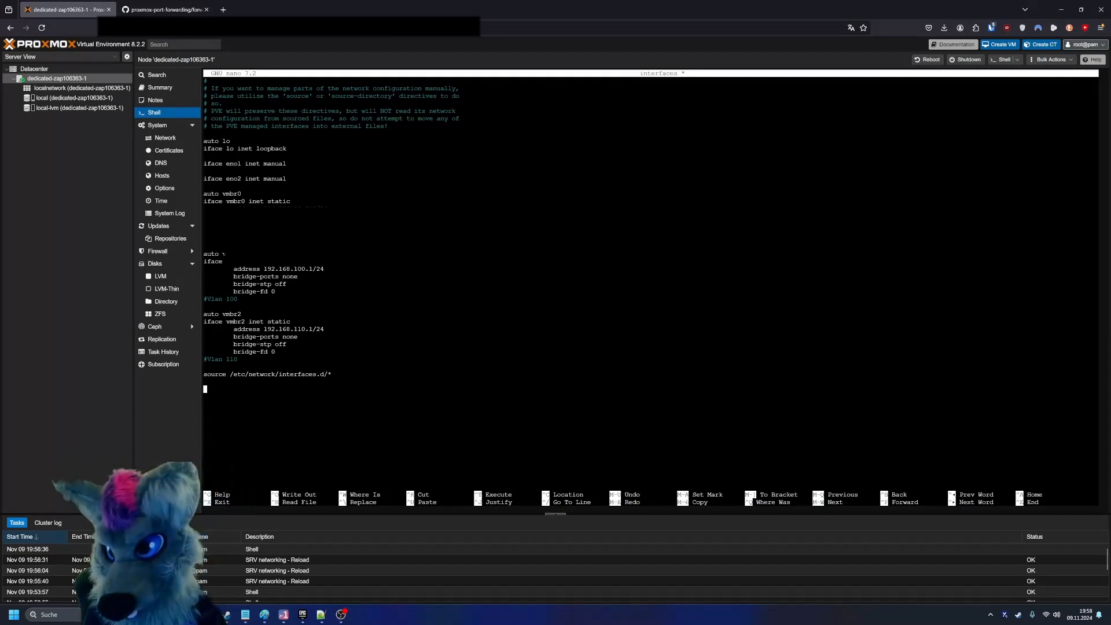
click(245, 615)
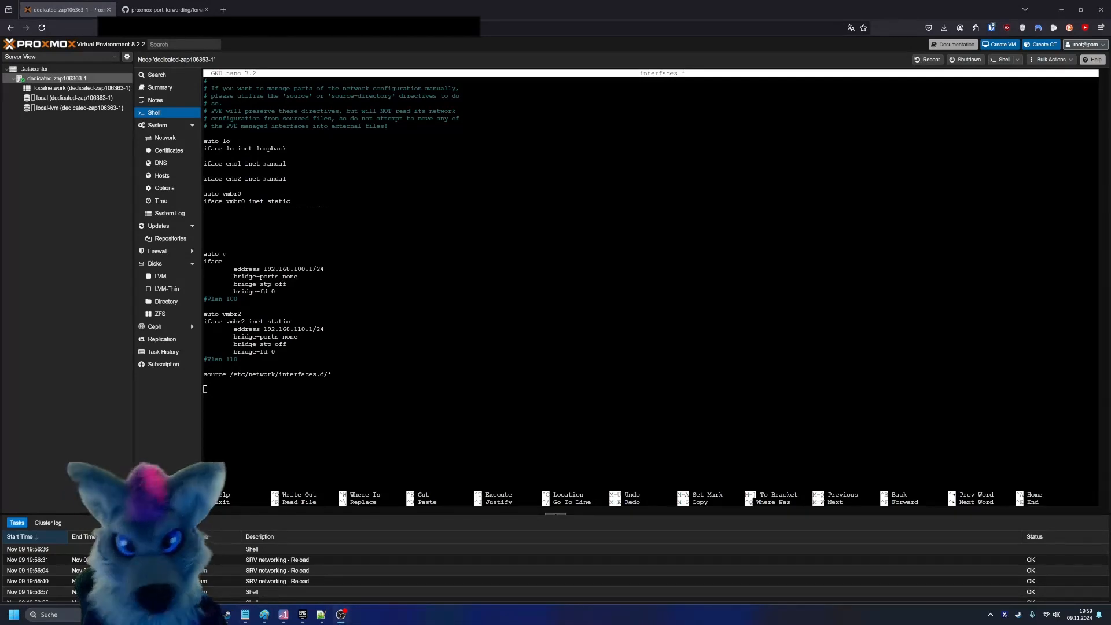
right_click(471, 376)
click(523, 443)
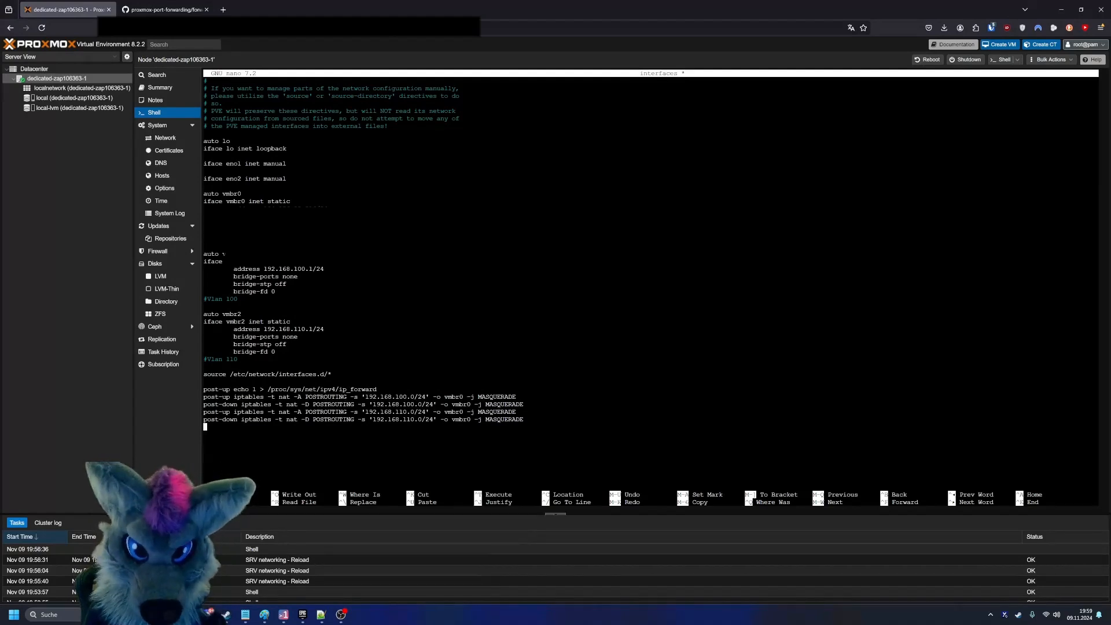
- Examine the pasted IP-forwarding line and the post-up and post-down masquerade rules for both private subnets
key(Up)
key(Up)
key(Up)
key(Up)
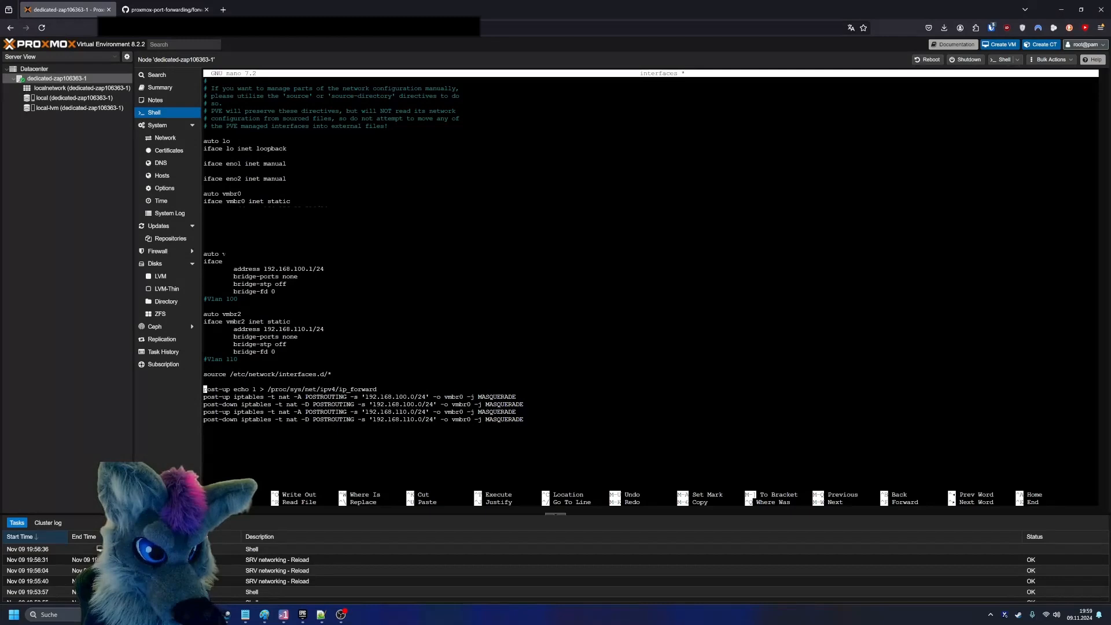
key(shift+Down)
key(shift+Down)
key(Down)
key(Up)
key(shift+Right)
key(shift+Right)
key(shift+Right)
key(shift+Right)
key(shift+Right)
key(shift+Right)
key(shift+Right)
key(shift+Right)
key(shift+Right)
key(shift+Right)
key(shift+Right)
key(shift+Right)
key(shift+Right)
key(shift+Right)
key(shift+Right)
key(shift+Right)
key(shift+Right)
key(shift+Right)
key(shift+Right)
key(shift+Right)
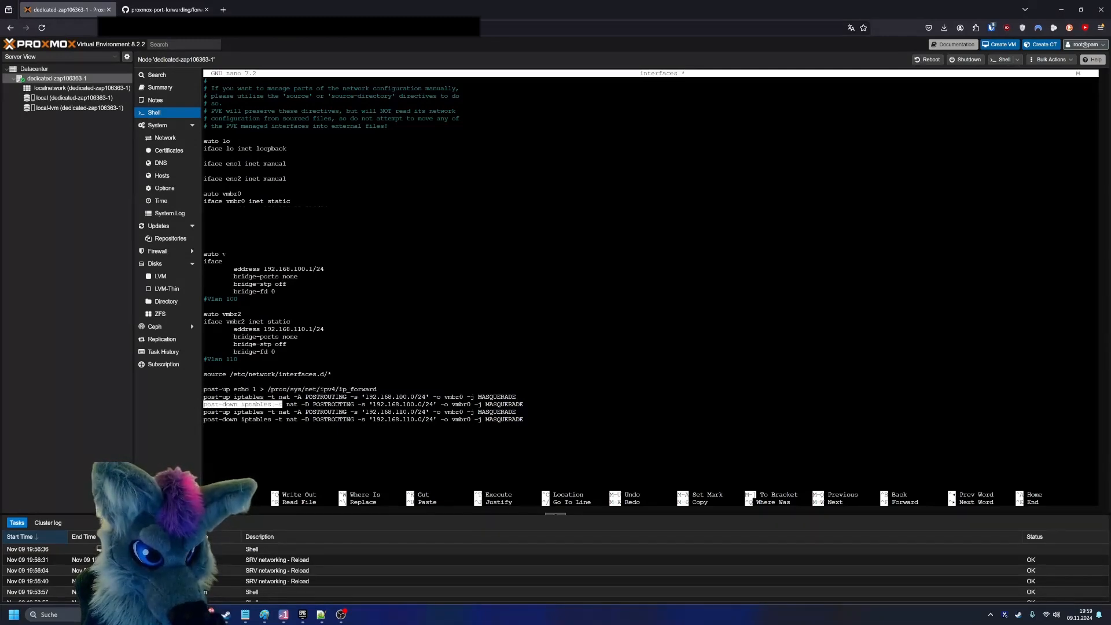
key(shift+Right)
key(shift+Right)
key(shift+Right)
key(shift+Right)
key(shift+Right)
key(shift+Right)
key(shift+Right)
key(shift+Right)
key(Right)
key(Right)
key(Right)
key(Right)
key(Right)
key(Right)
key(Right)
key(Right)
key(Right)
key(Right)
key(Right)
key(Right)
key(Right)
key(Right)
key(Right)
key(Right)
key(Right)
key(Right)
key(Right)
key(Right)
key(Down)
key(Up)
key(Left)
key(Left)
key(Left)
key(Left)
key(shift+Left)
key(shift+Left)
key(shift+Left)
key(shift+Left)
key(shift+Left)
key(shift+Left)
key(shift+Left)
key(shift+Left)
key(shift+Left)
key(shift+Left)
key(shift+Left)
key(shift+Left)
key(shift+Left)
key(shift+Left)
key(shift+Left)
key(shift+Left)
key(shift+Left)
key(shift+Left)
key(shift+Left)
key(shift+Left)
key(shift+Left)
key(shift+Down)
key(Down)
key(Up)
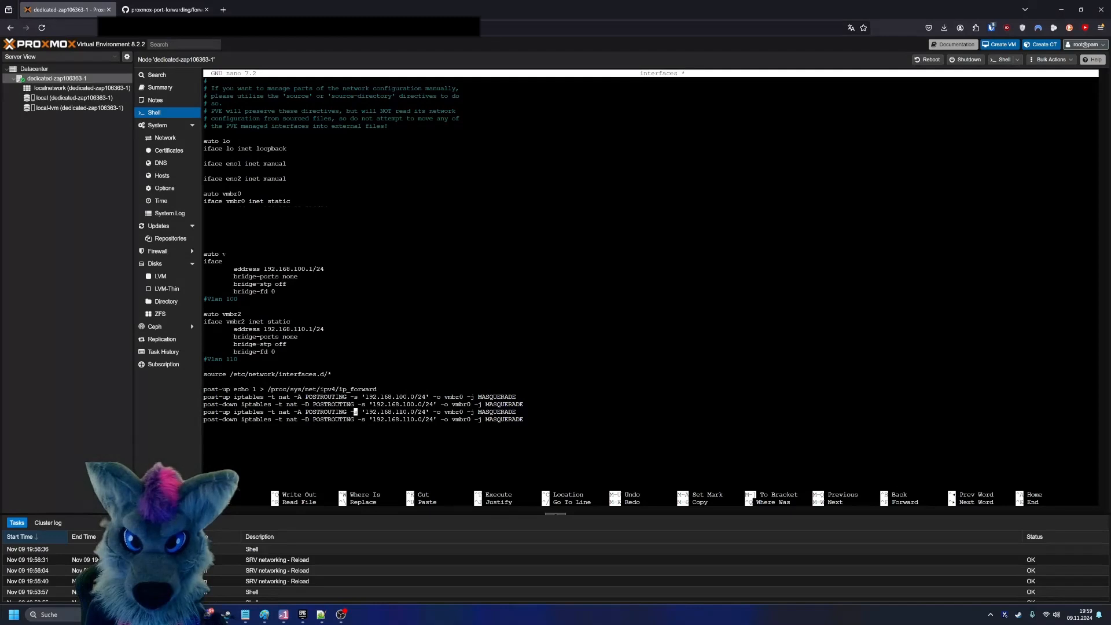
- Save the interfaces file with the forwarding and masquerade rules and exit nano
key(ctrl+x)
key(y)
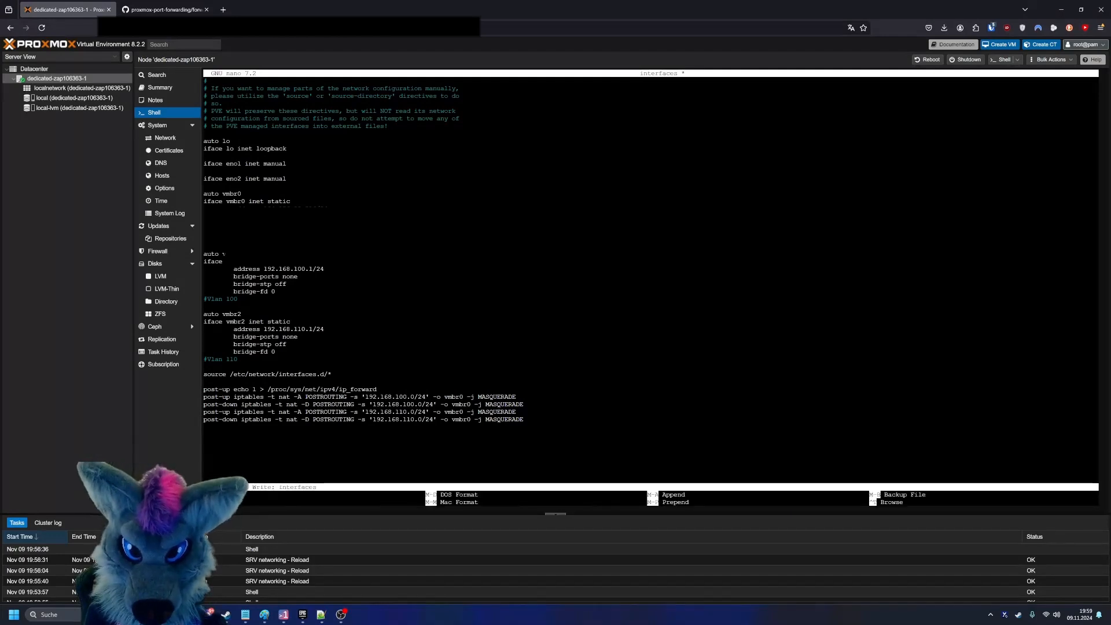
key(Return)
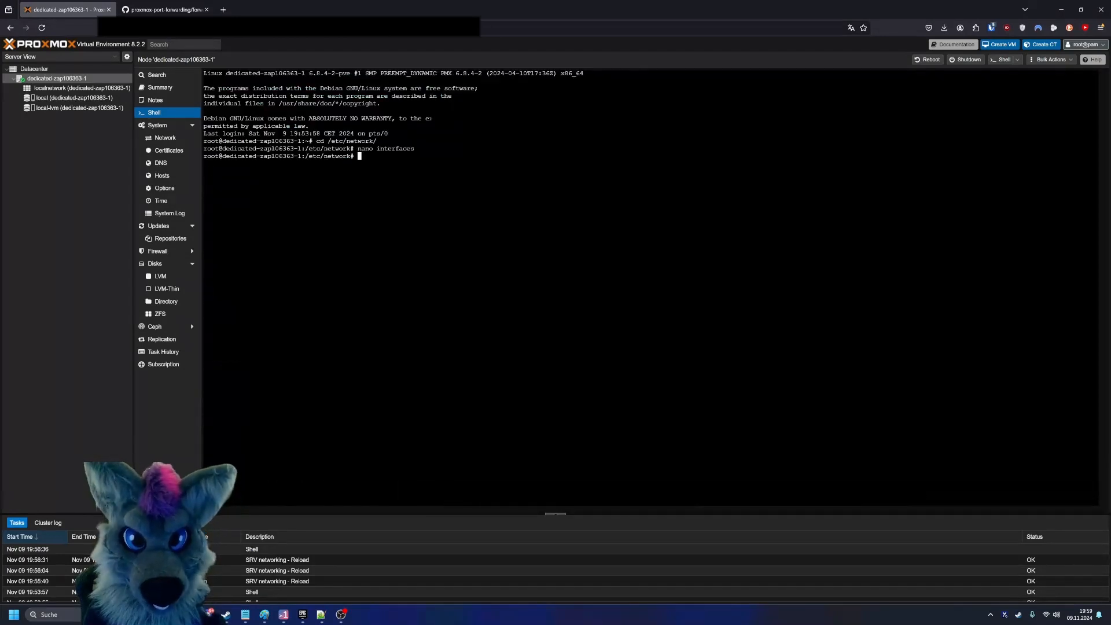
- In the node's network configuration, set the comment of the vmbr2 Linux bridge to Vlan 11
click(164, 138)
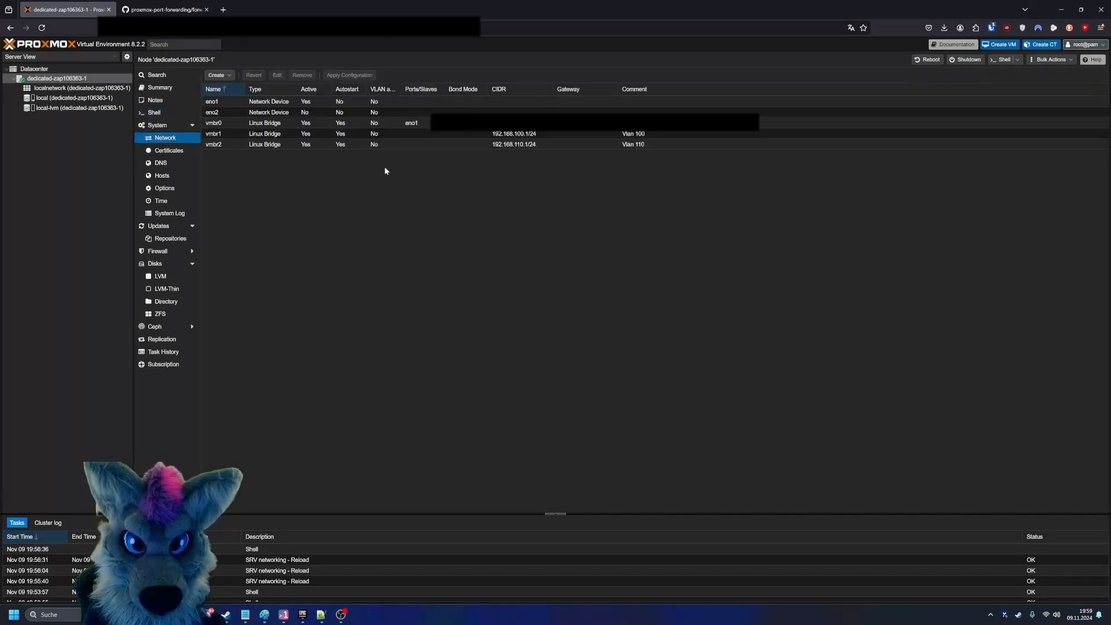
double_click(339, 145)
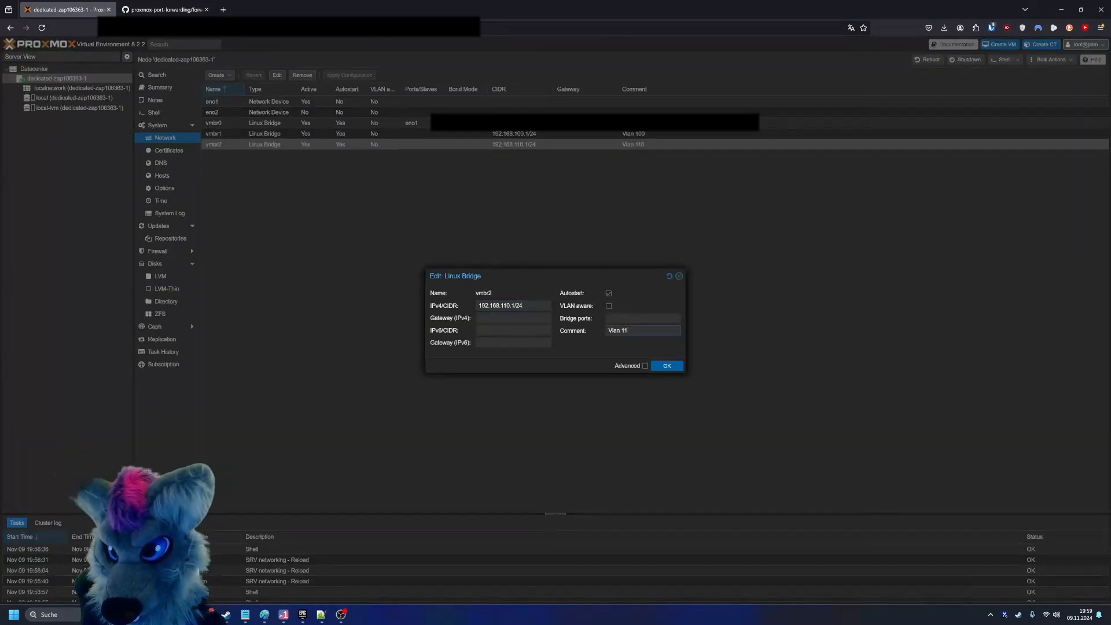
click(668, 366)
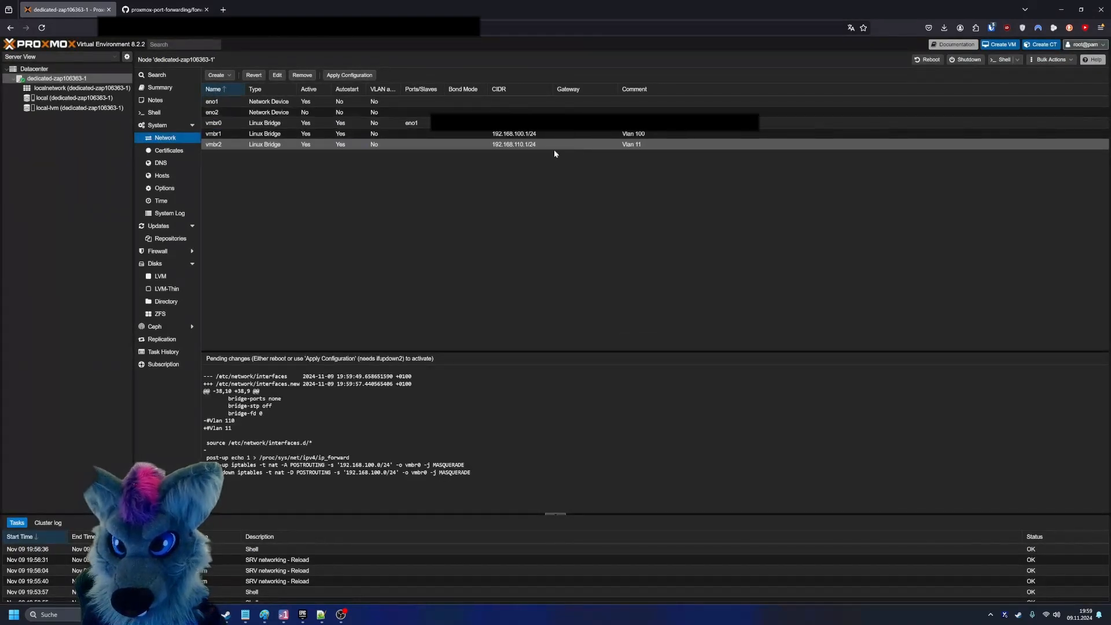
- Set the vmbr2 bridge's comment back to Vlan 110
double_click(655, 144)
click(642, 335)
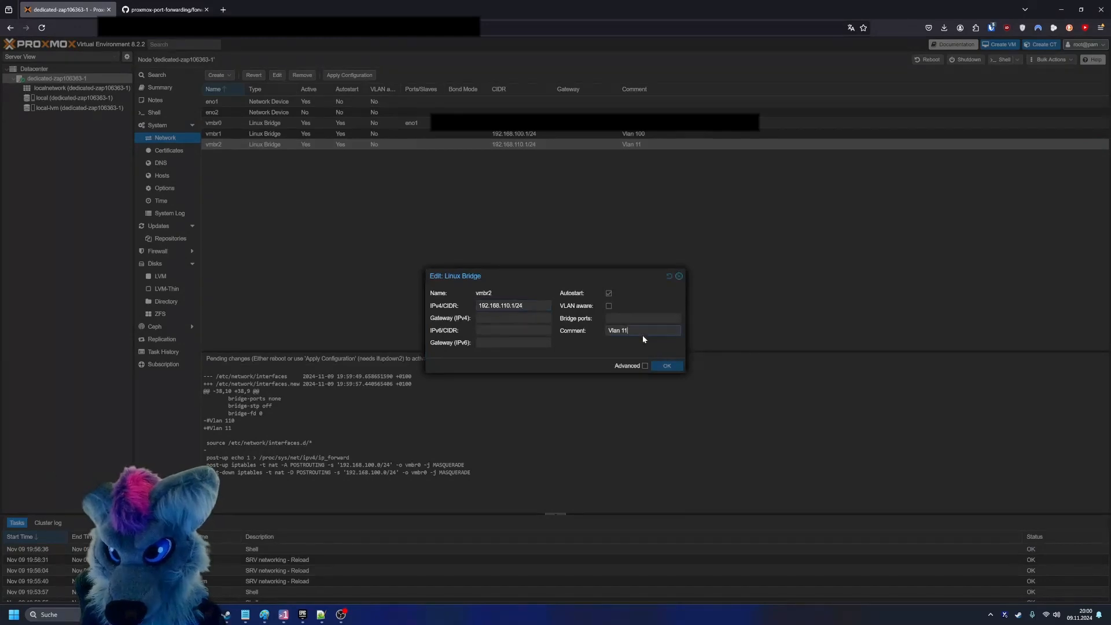
text(0)
key(Return)
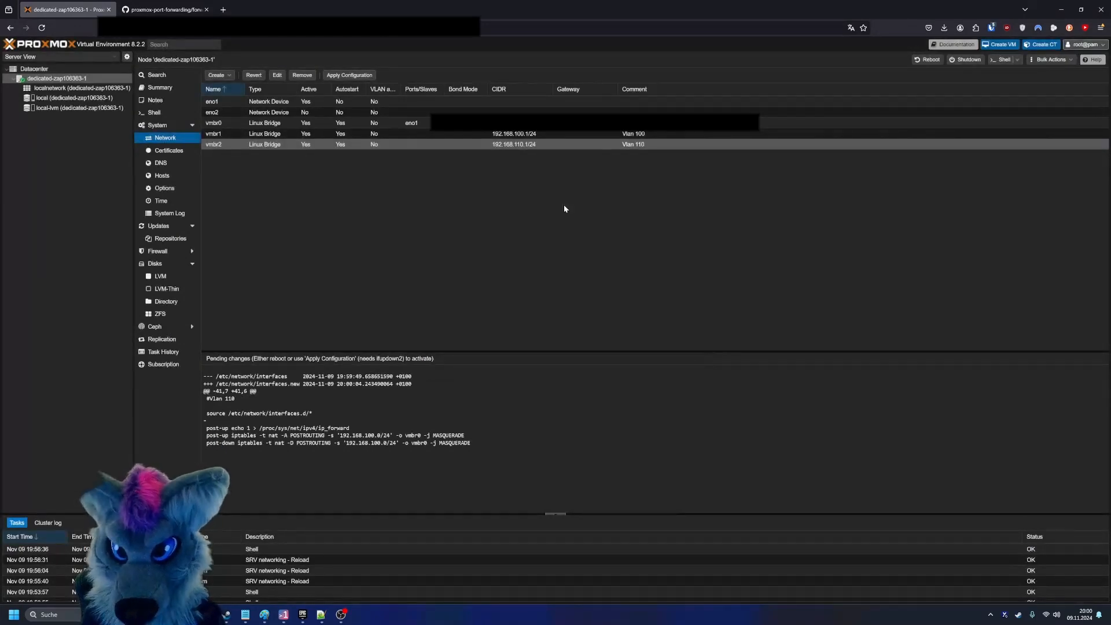
- Try to apply the pending network changes on the node
click(349, 76)
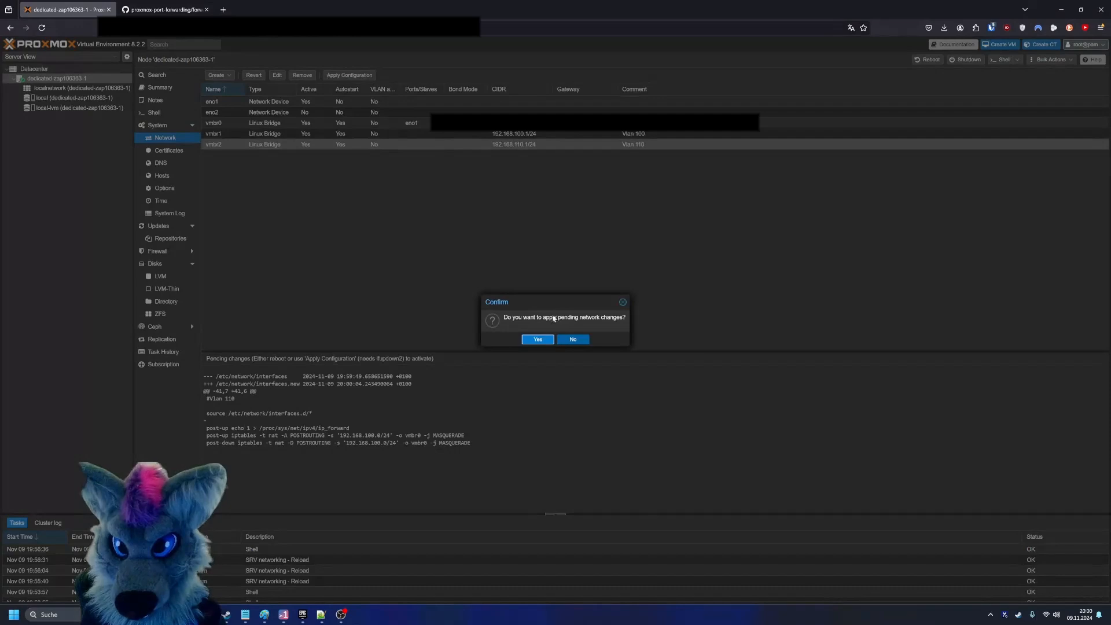
click(537, 338)
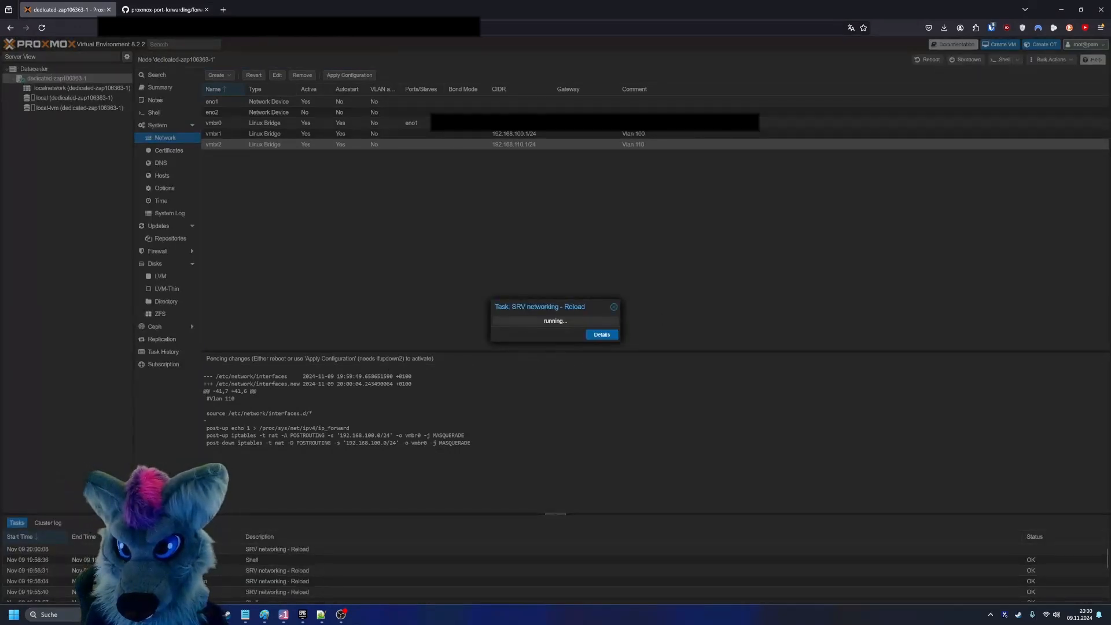
drag(543, 298, 539, 295)
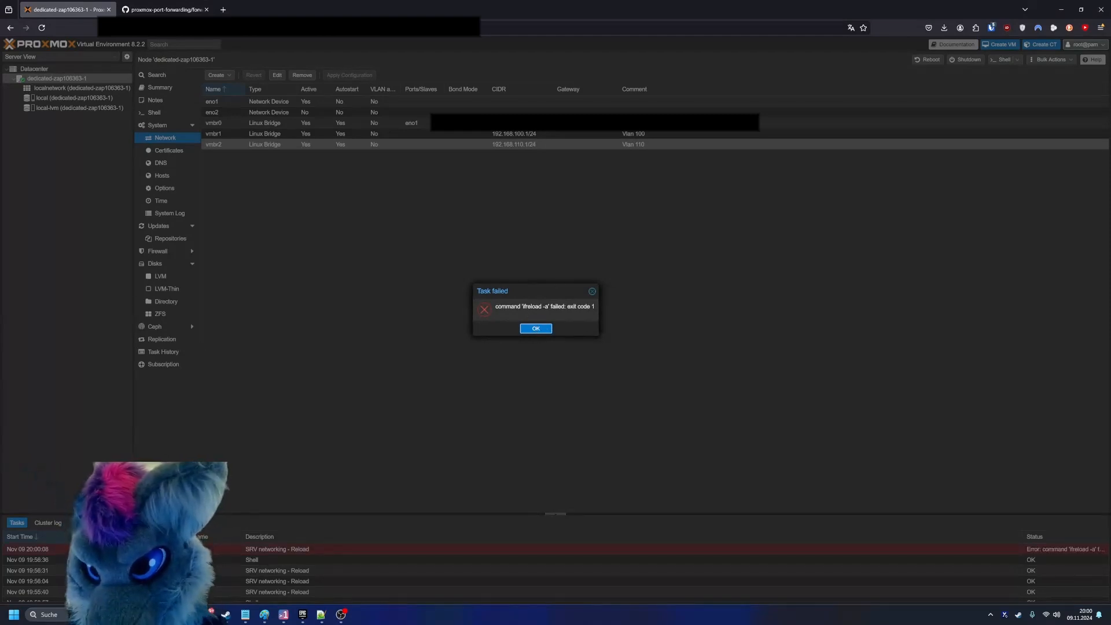
click(537, 329)
- Inspect the output and status of the latest SRV networking - Reload task
double_click(288, 548)
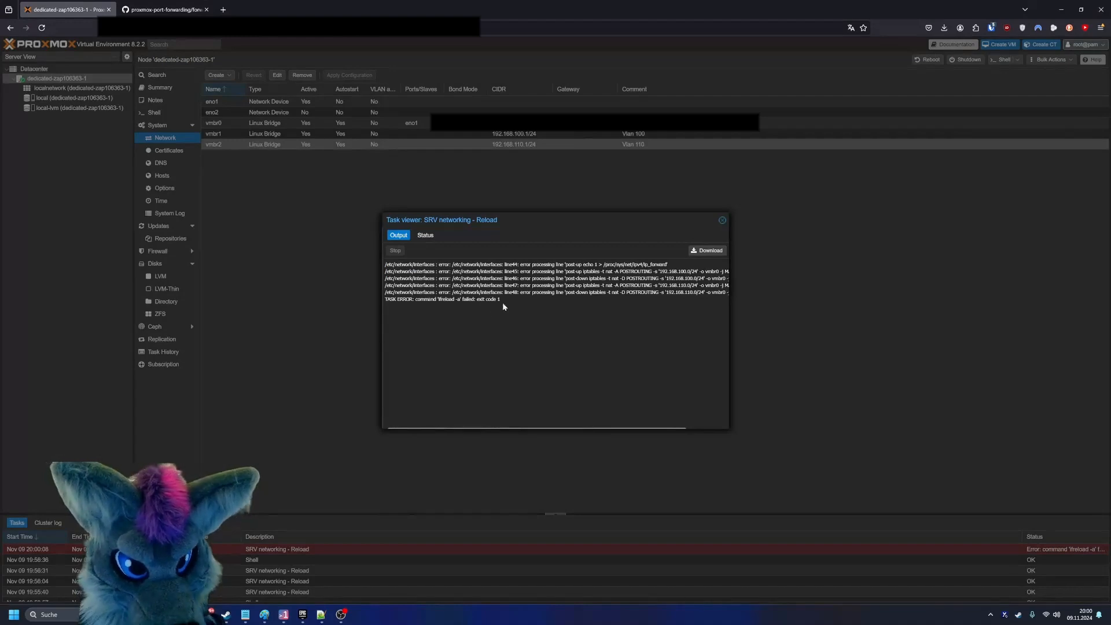
drag(570, 427, 529, 427)
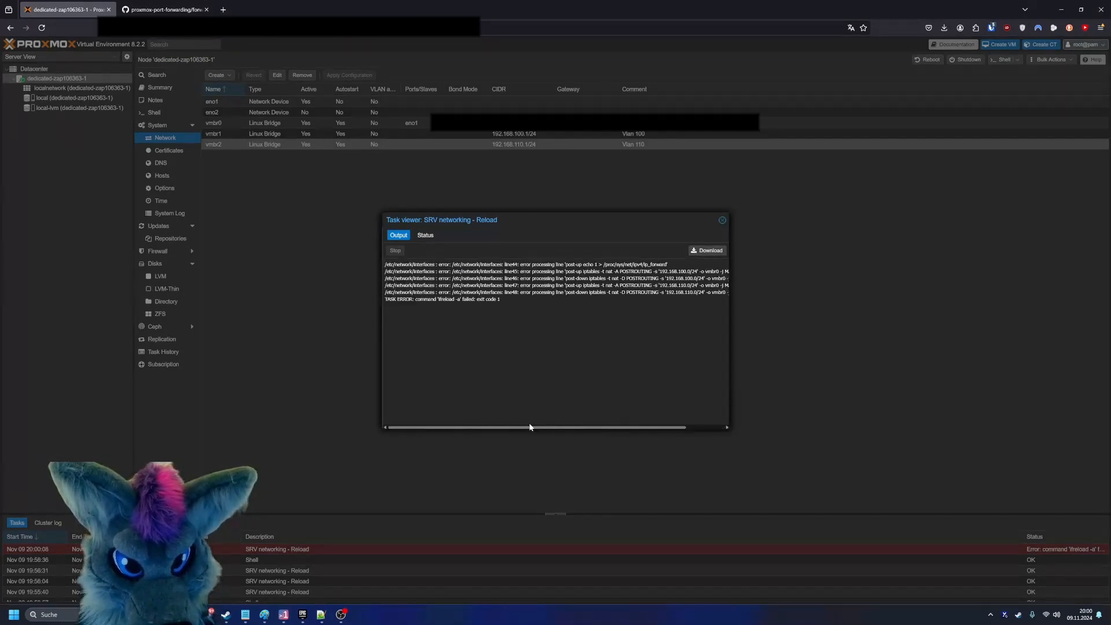
click(426, 235)
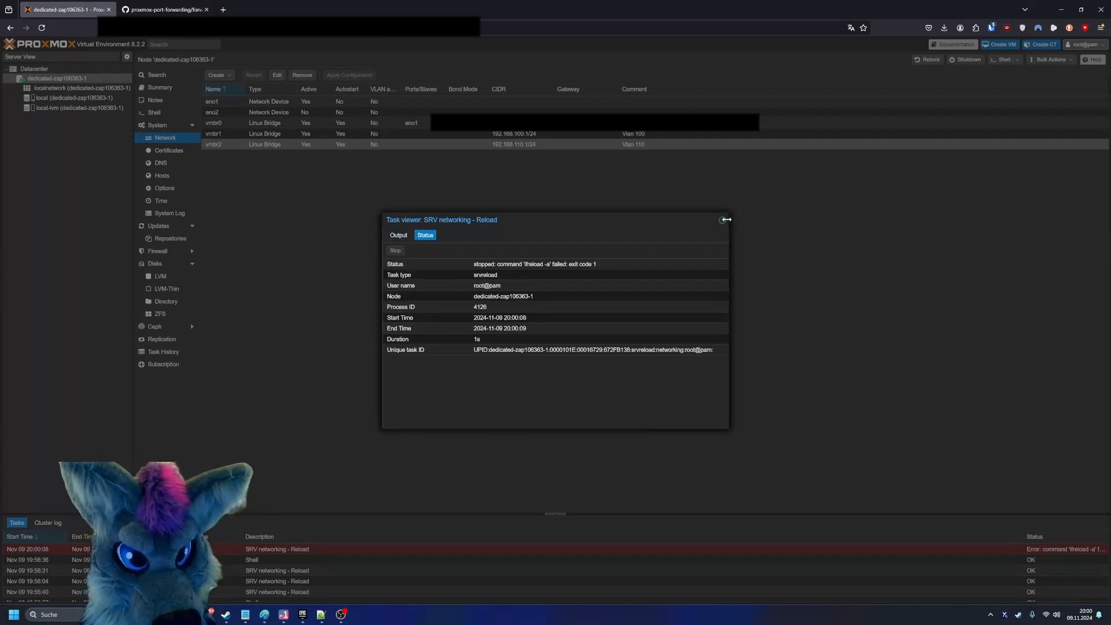
click(722, 220)
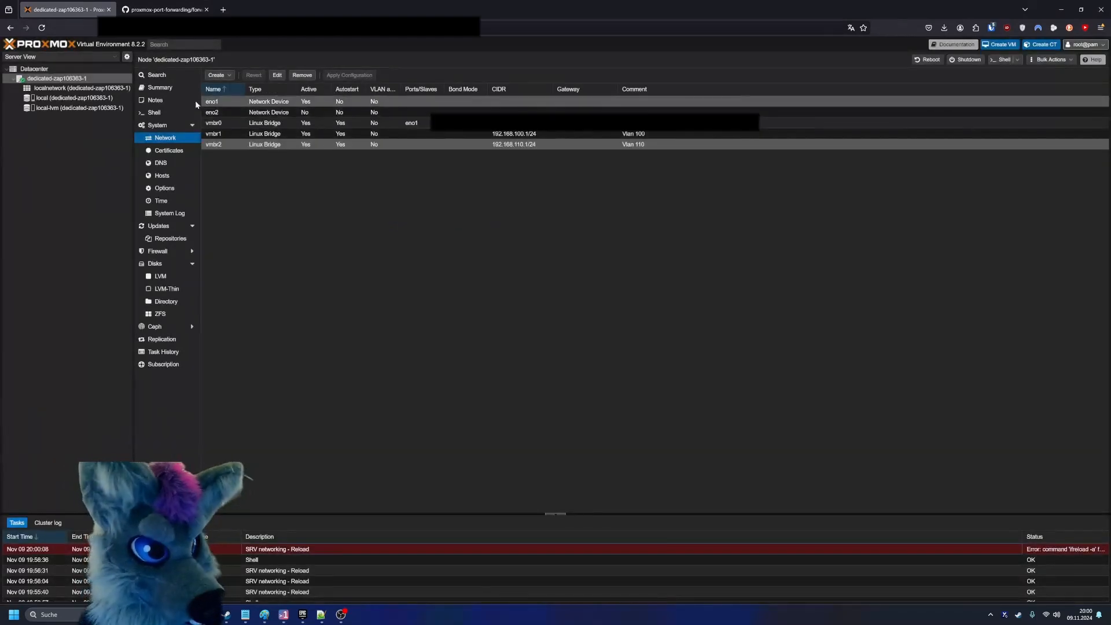
- In the node's shell, change to /etc/network/ and open the interfaces file in nano
click(177, 112)
text(cd /etc/network/)
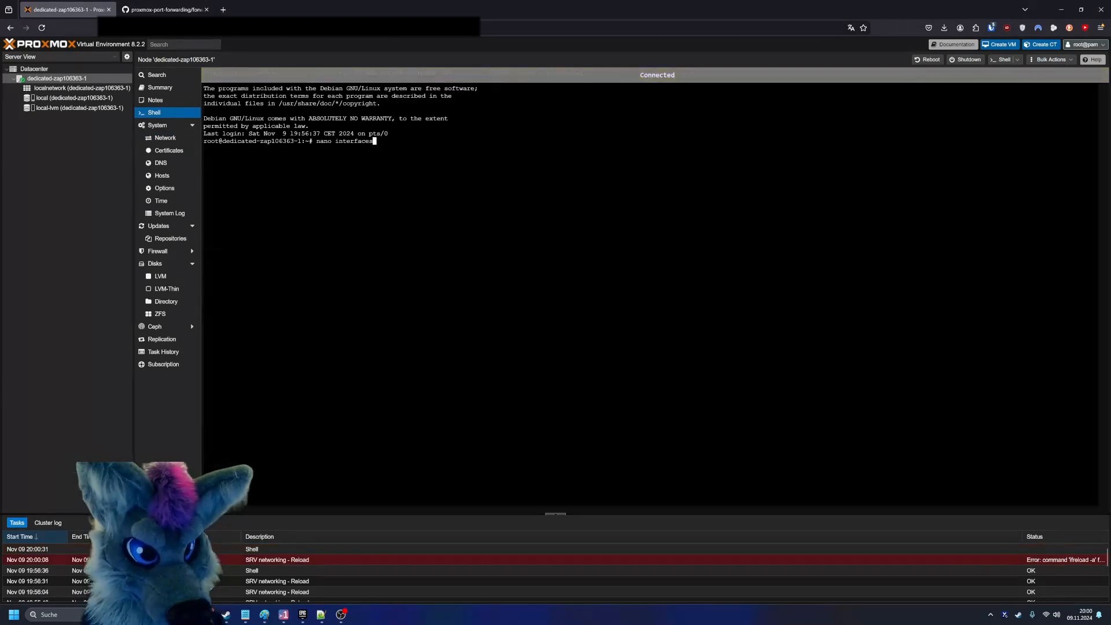
key(Return)
text(nano interfaces)
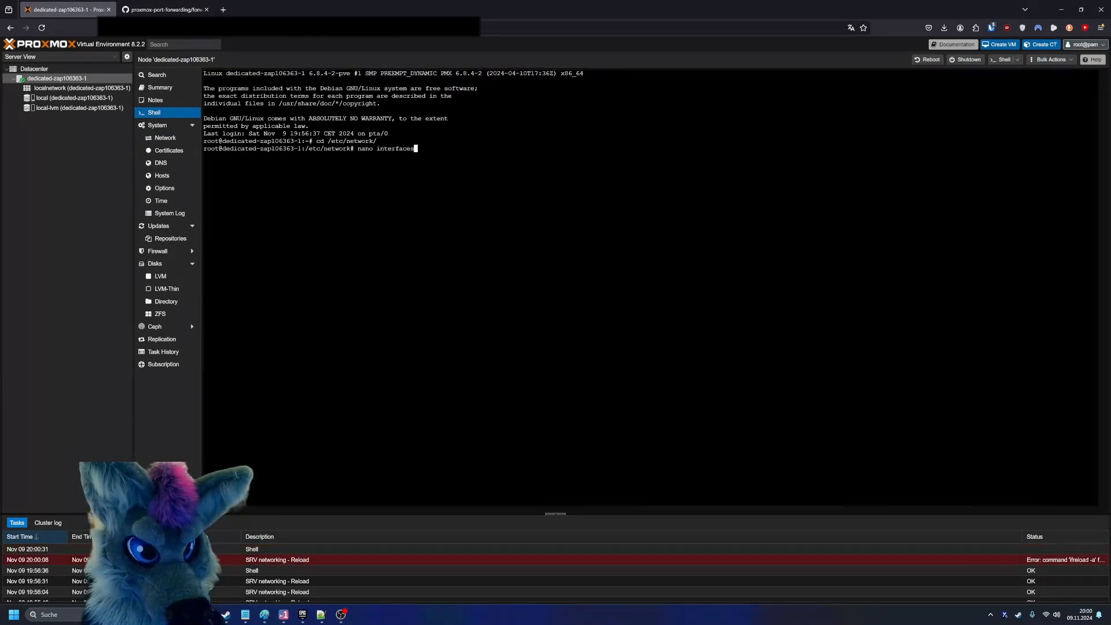
key(Return)
- Copy the line source /etc/network/interfaces.d/* and cut it from its place above the post-up ip_forward line
key(Down)
key(Down)
key(Down)
key(Down)
key(Down)
key(Down)
key(Down)
key(Down)
key(Down)
key(Down)
key(Down)
key(Down)
key(Down)
key(Down)
key(Down)
key(Down)
key(Down)
key(Down)
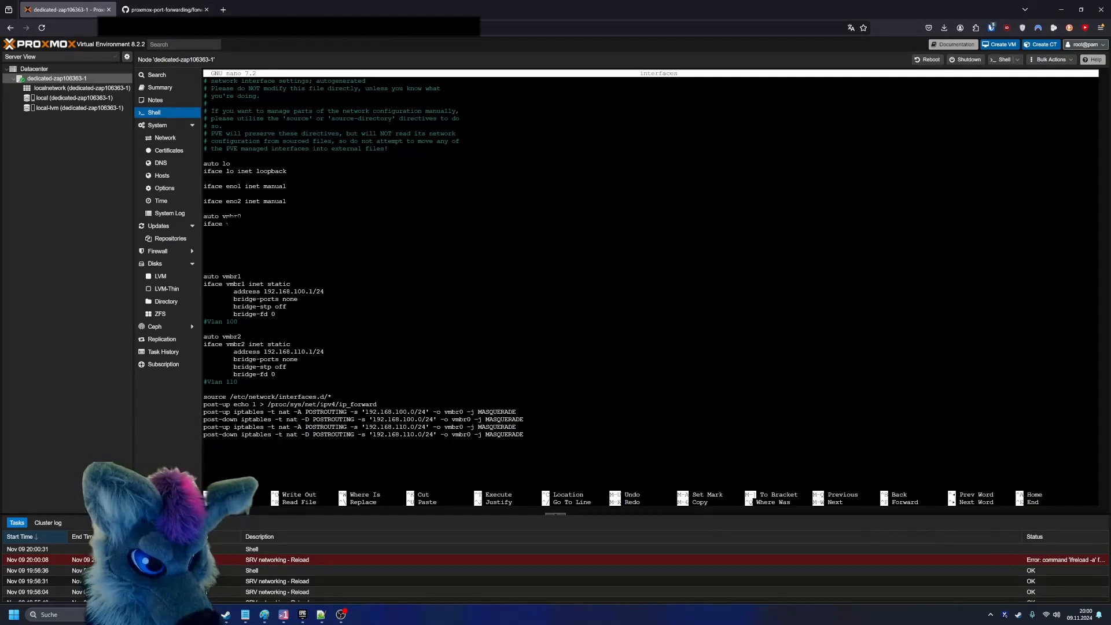
key(Up)
key(Up)
key(Up)
key(Right)
key(Right)
key(Right)
key(Right)
key(Right)
key(Right)
key(Right)
key(Right)
key(Right)
key(Right)
key(Right)
key(Right)
key(Right)
key(Right)
key(Right)
key(Right)
key(Right)
key(Right)
key(Right)
key(Right)
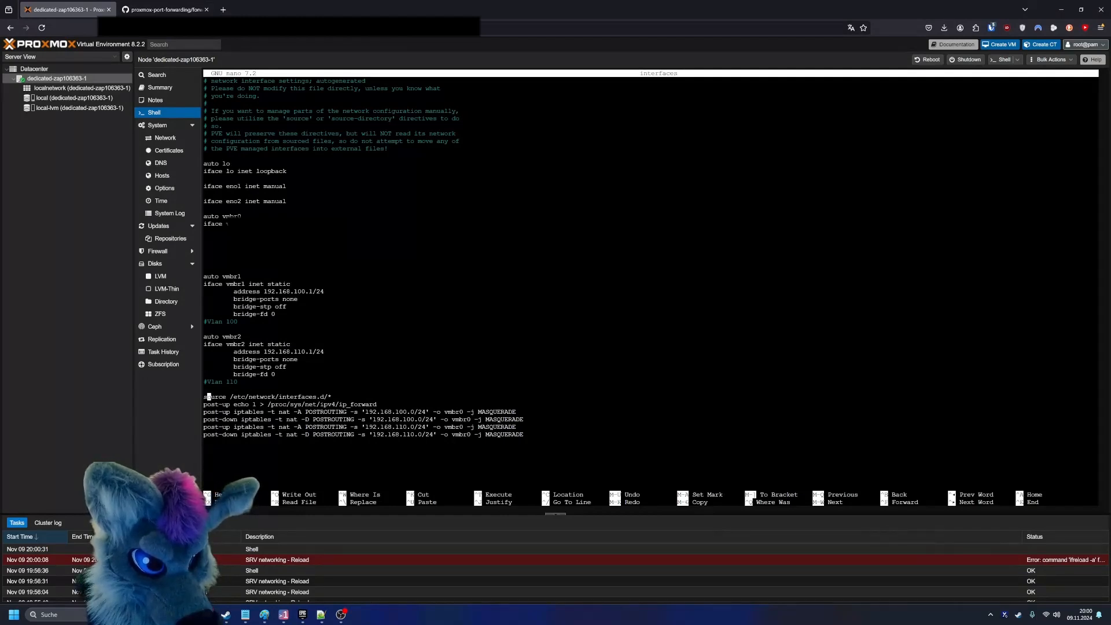
key(Right)
key(Right)
key(Right)
key(Right)
key(Right)
key(Right)
key(Right)
key(Right)
key(Right)
key(Right)
key(Right)
key(Right)
key(Right)
key(Right)
key(Right)
key(Right)
key(Right)
key(Right)
key(Right)
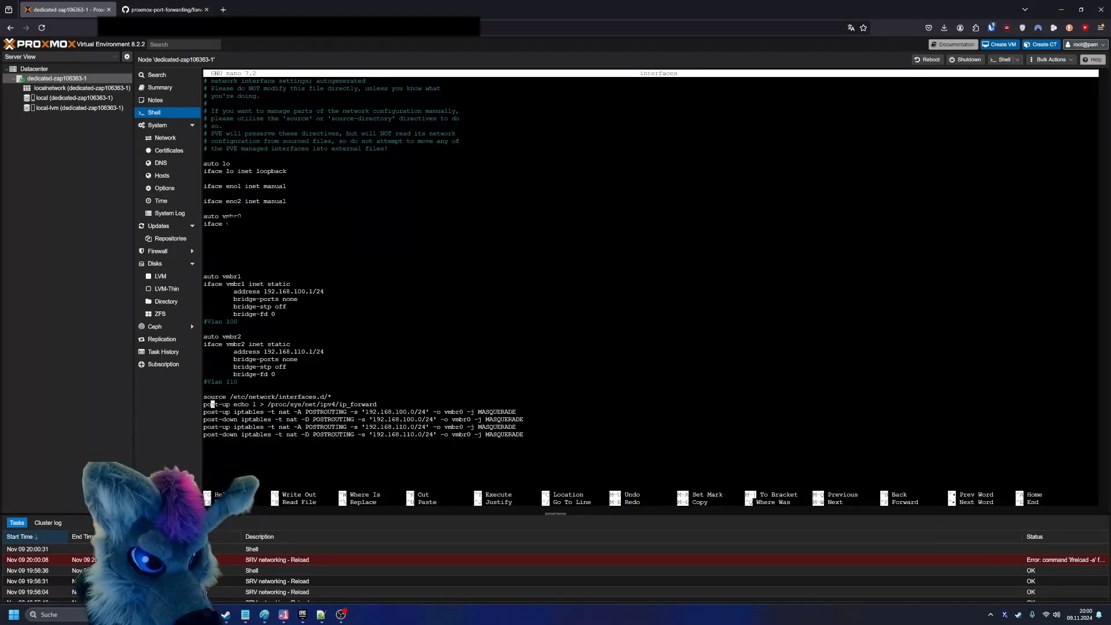
key(Left)
key(Left)
key(Left)
key(Left)
key(Left)
key(Left)
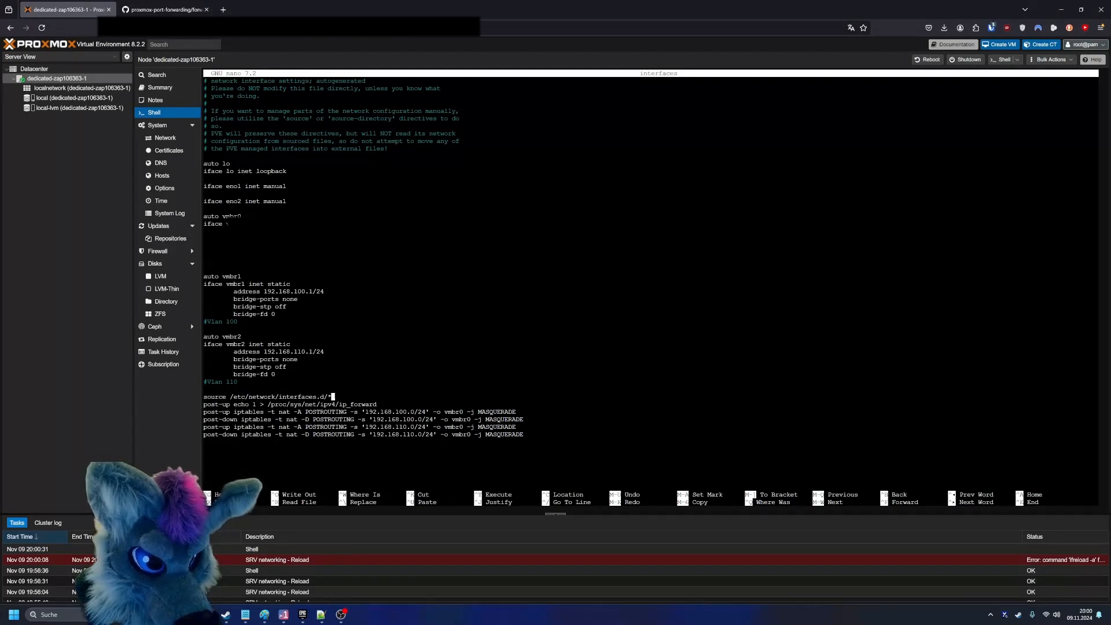
key(Left)
key(Left)
key(Left)
key(Right)
key(Right)
key(Right)
key(Right)
key(shift+Left)
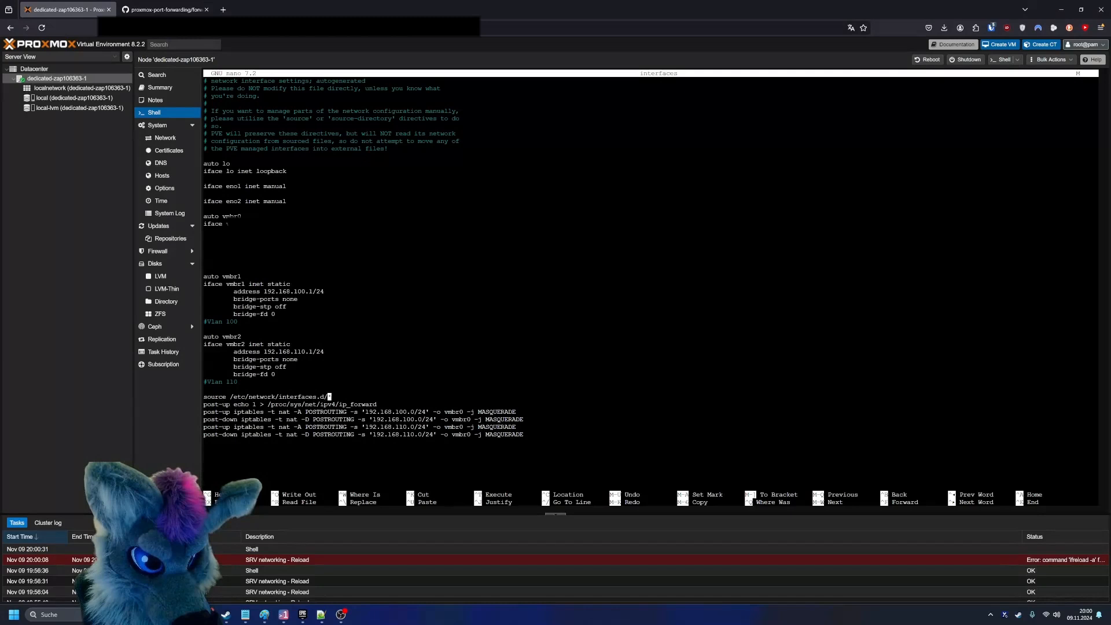
key(Left)
key(Left)
key(Left)
key(Right)
key(Right)
key(Right)
key(Right)
key(Left)
key(Left)
key(Left)
key(Left)
key(Right)
key(Right)
key(Right)
key(Right)
key(Left)
key(alt+a)
key(Left)
key(Left)
key(Left)
key(Left)
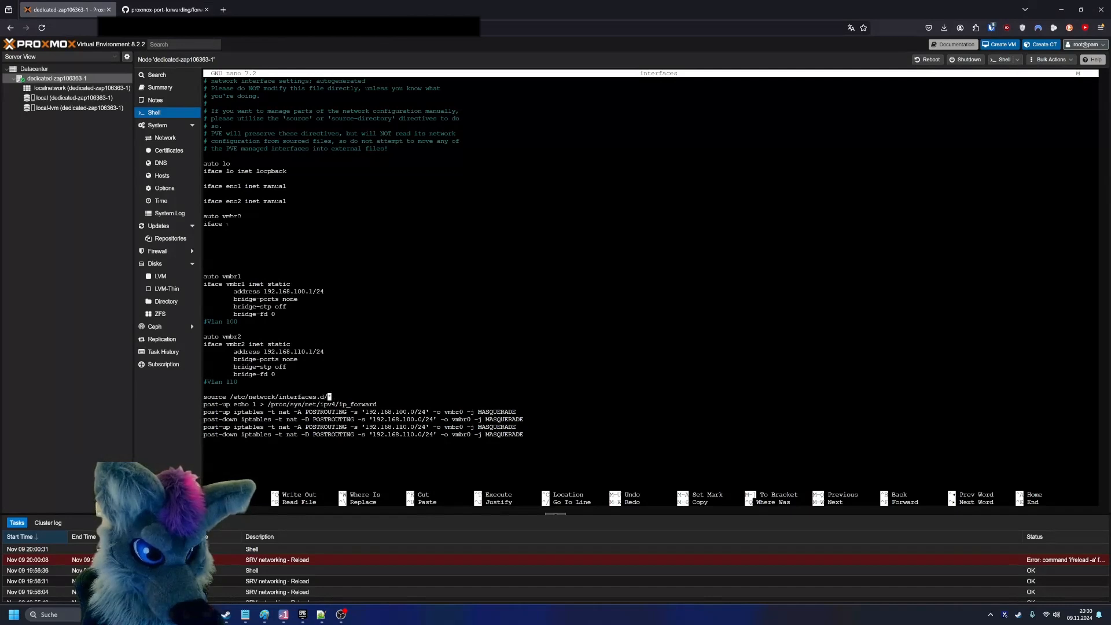
key(Left)
key(Left)
key(Left)
key(Left)
key(Left)
key(Left)
key(Left)
key(Left)
key(Left)
key(Left)
key(Left)
key(Left)
key(Left)
key(Left)
key(Left)
key(Left)
key(Left)
key(Left)
key(Left)
key(Left)
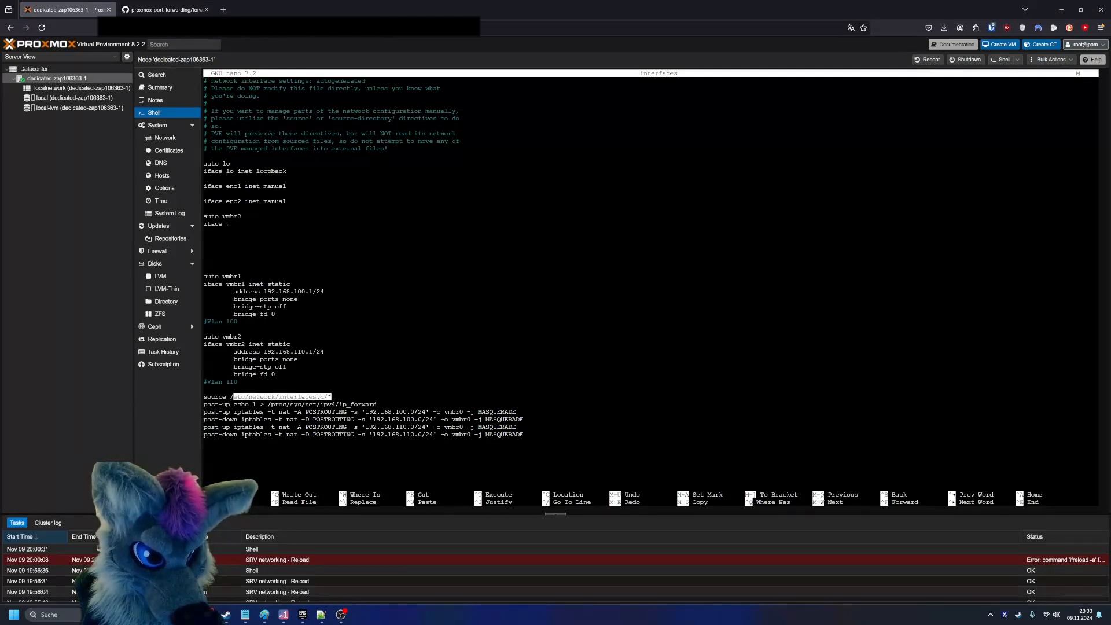
right_click(323, 395)
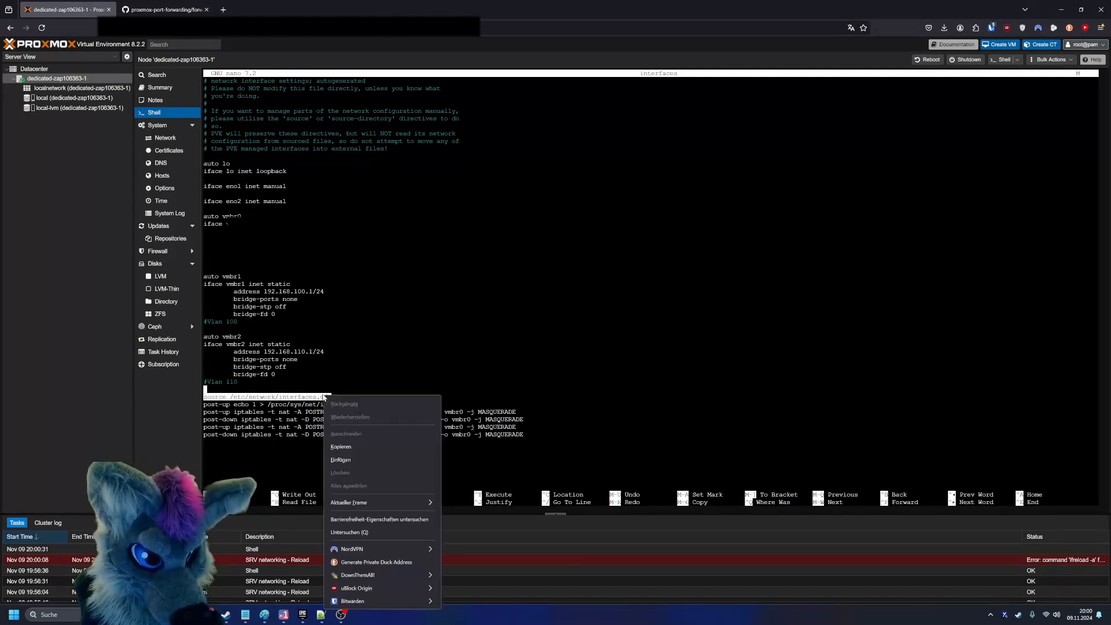
click(368, 452)
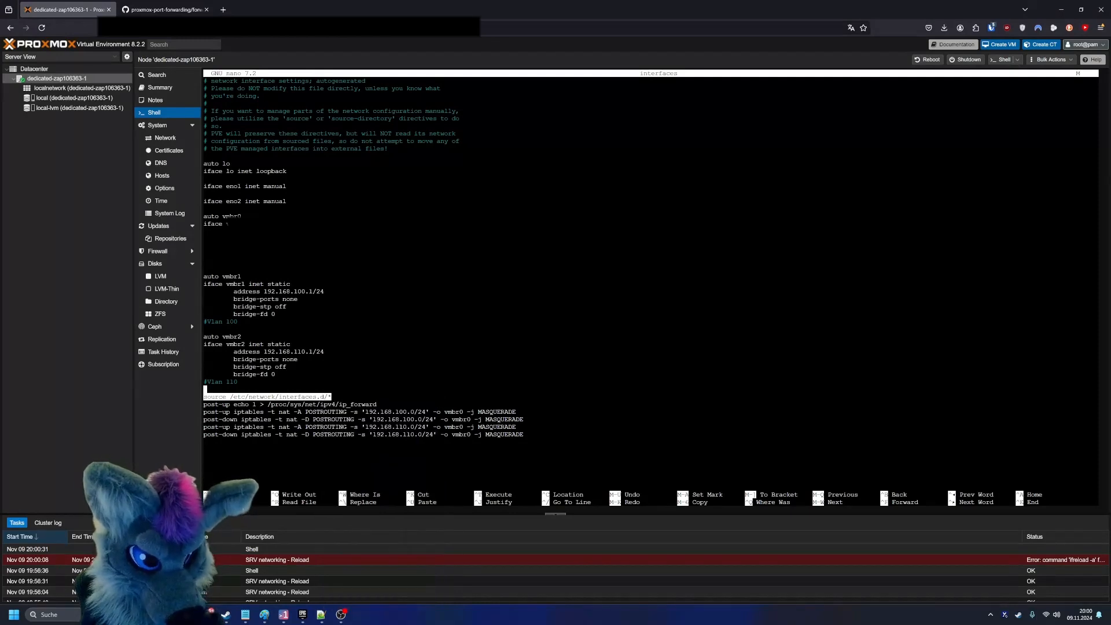
drag(331, 396, 199, 400)
right_click(227, 397)
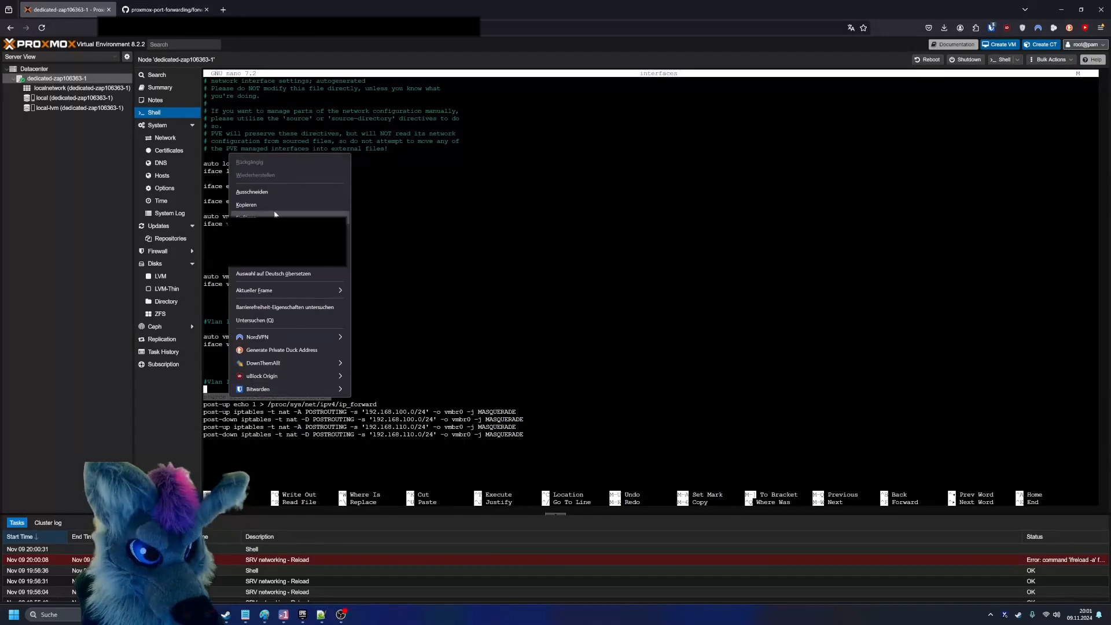
click(280, 206)
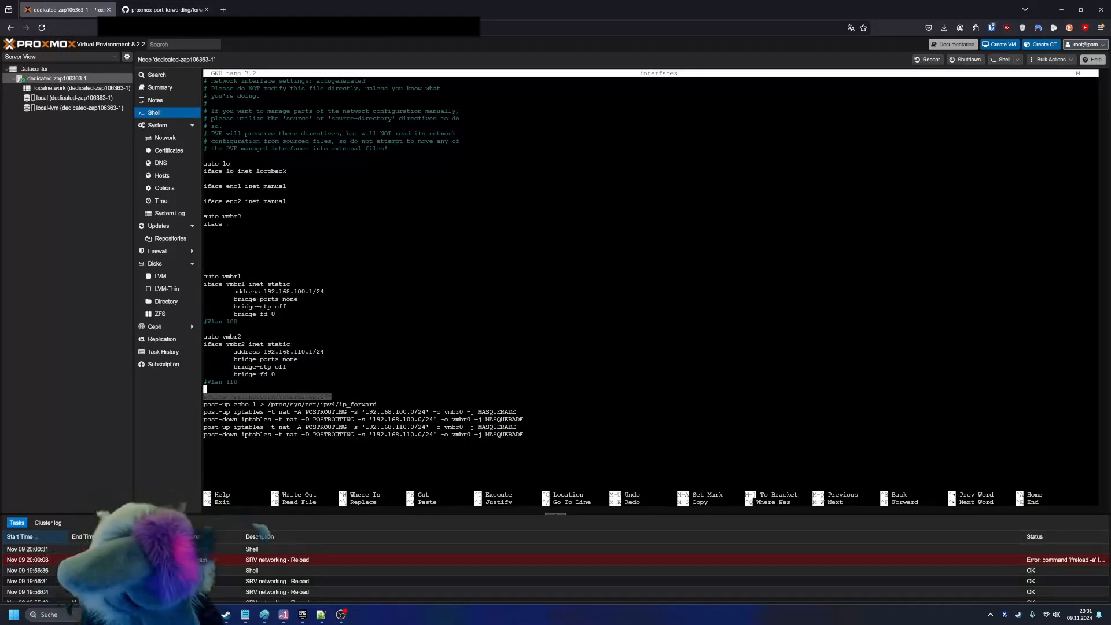
key(ctrl+k)
- Insert blank lines between the header comments and the auto lo entry, and paste the copied source line there
key(Up)
key(Up)
key(Up)
key(Up)
key(Up)
key(Up)
key(Up)
key(Up)
key(Up)
key(Up)
key(Up)
key(Up)
key(Up)
key(Up)
key(Up)
key(Up)
key(Up)
key(Up)
key(Up)
key(Up)
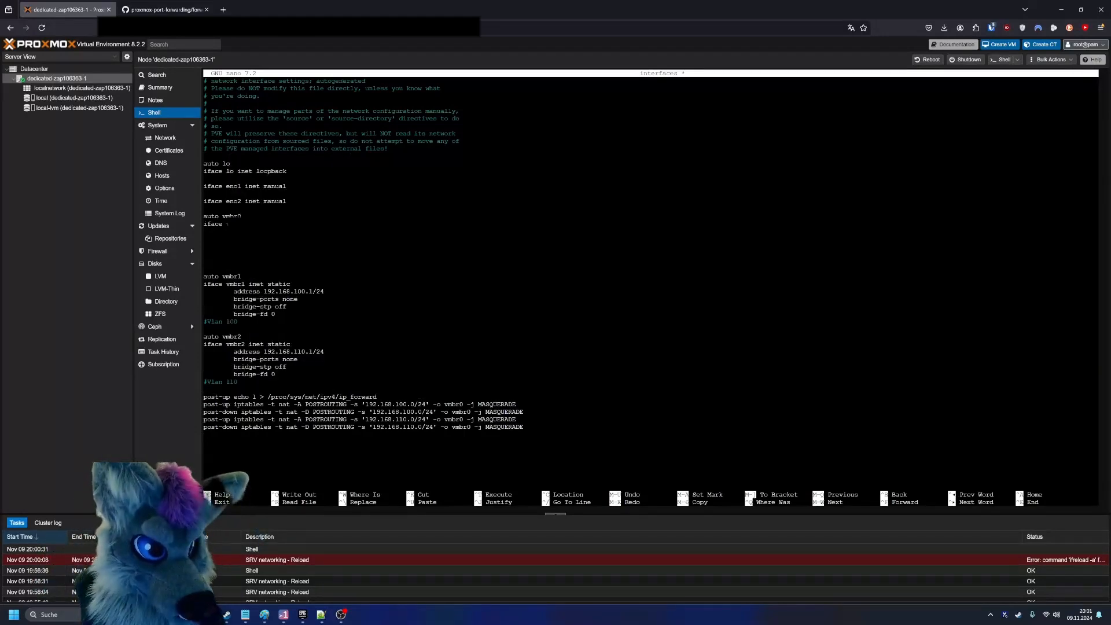
key(Down)
key(Down)
key(Down)
key(Return)
key(Return)
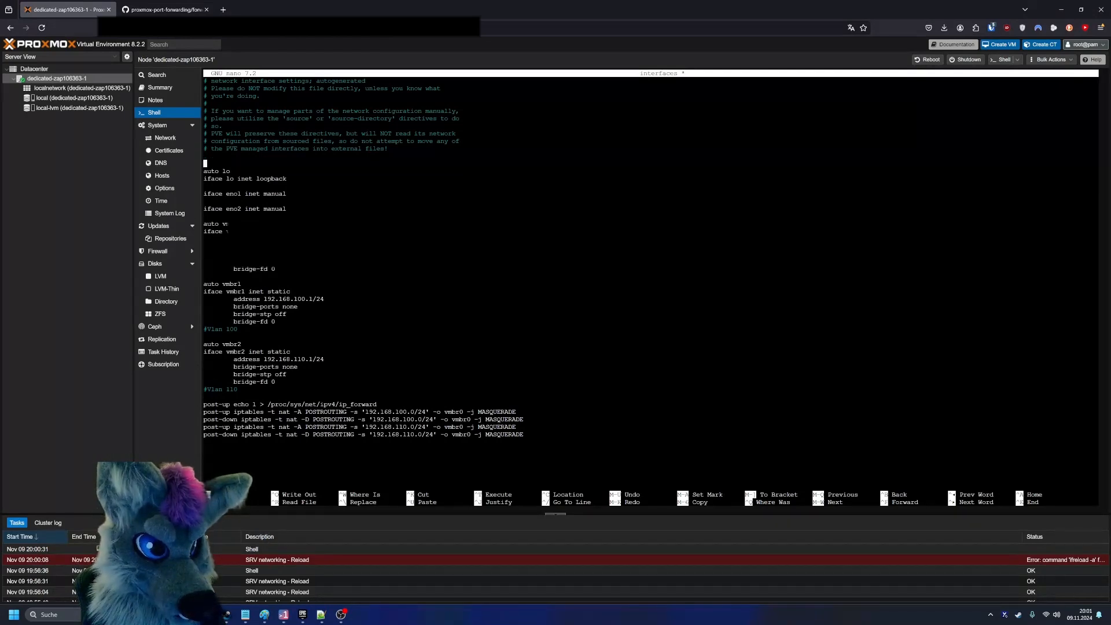
key(Up)
right_click(274, 260)
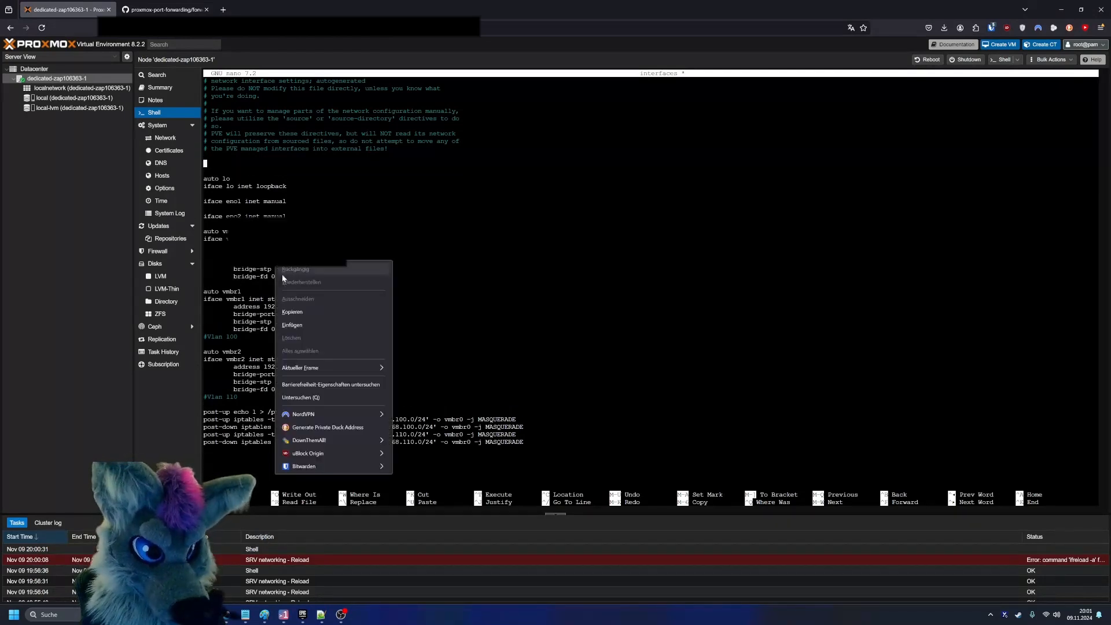
click(305, 318)
- Save the interfaces file with the relocated source line and exit nano
key(ctrl+x)
key(y)
key(Return)
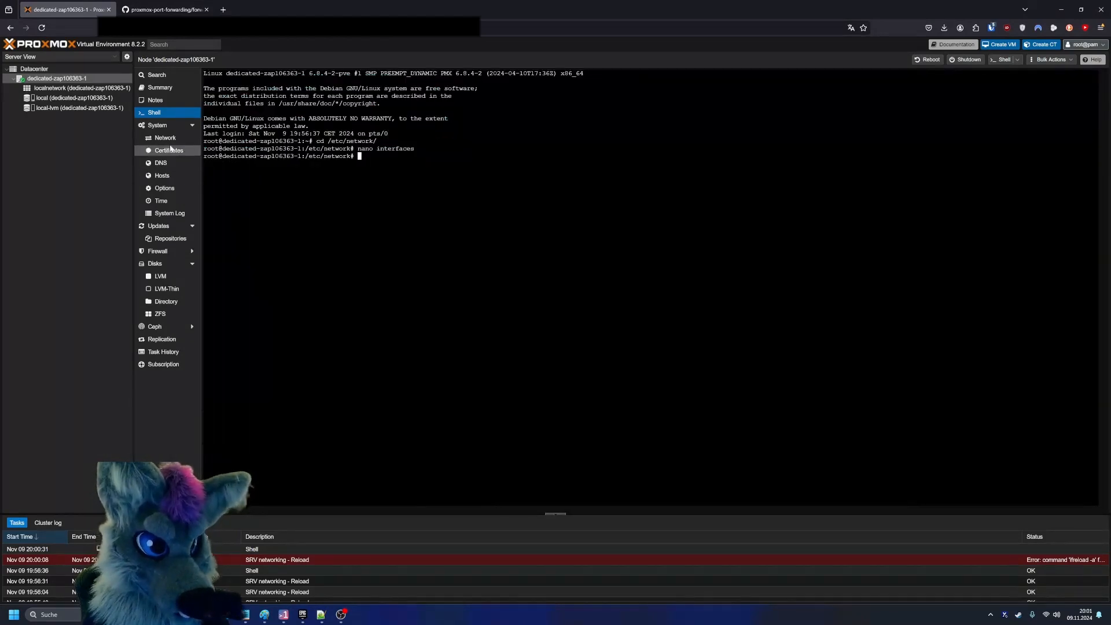
- Return to the node's network configuration and change the vmbr2 bridge's comment to Vlan 11
click(165, 139)
double_click(304, 145)
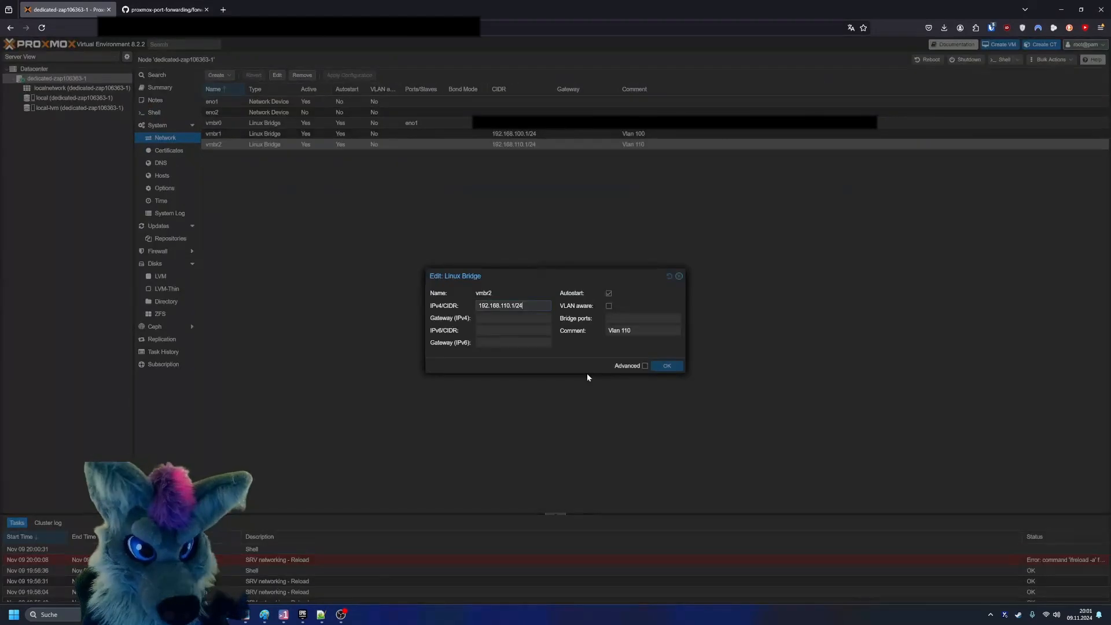
click(639, 327)
key(BackSpace)
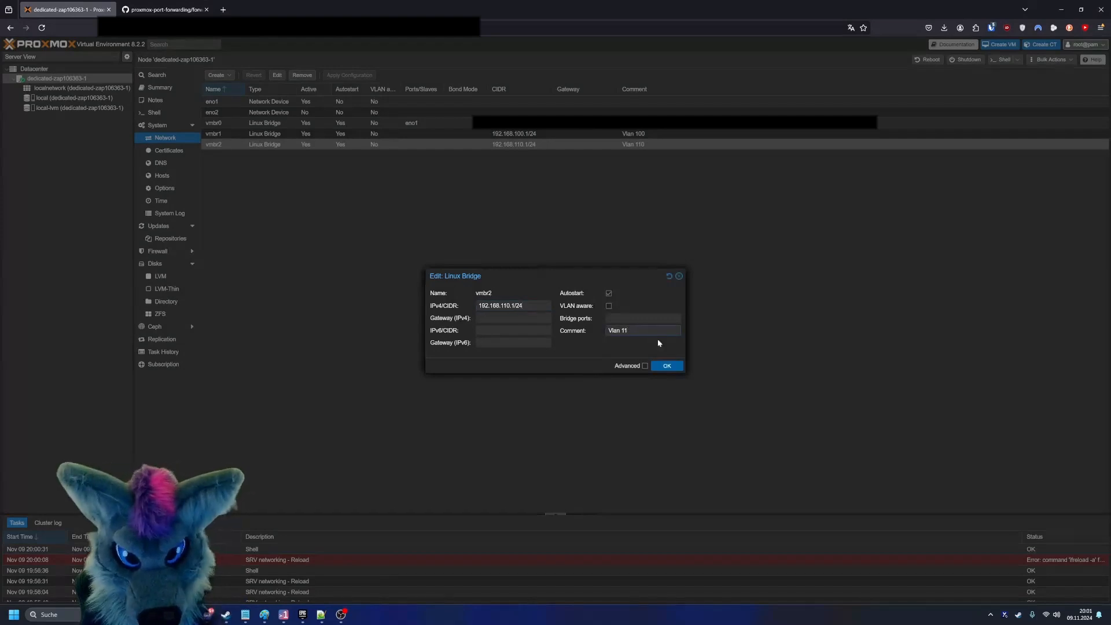
click(666, 366)
- Restore the vmbr2 bridge's comment to Vlan 110
double_click(607, 145)
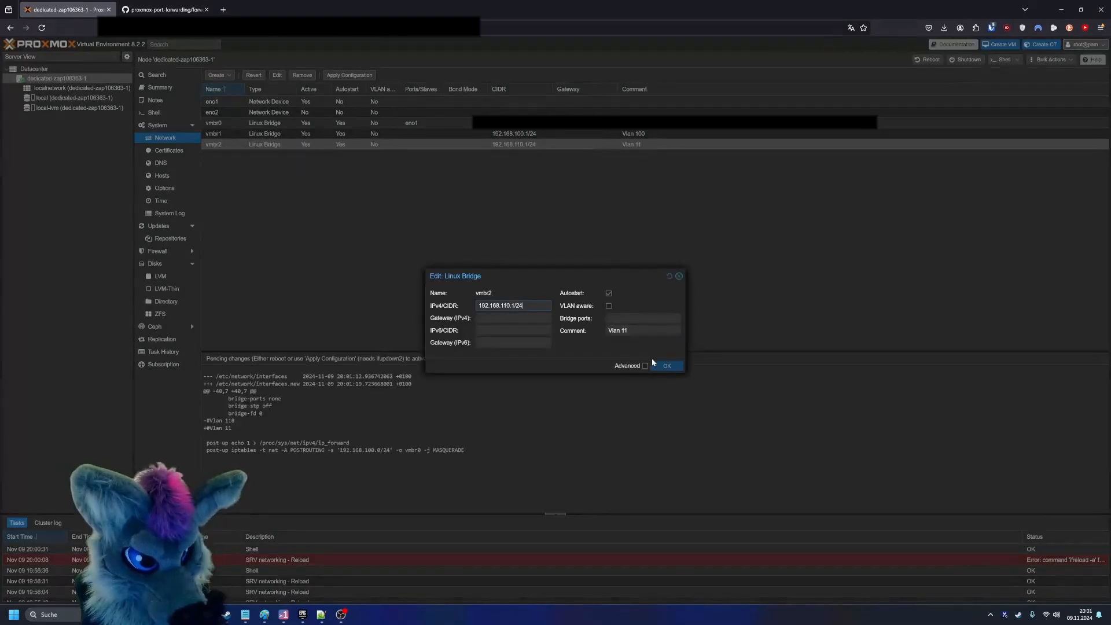
text(0)
click(665, 366)
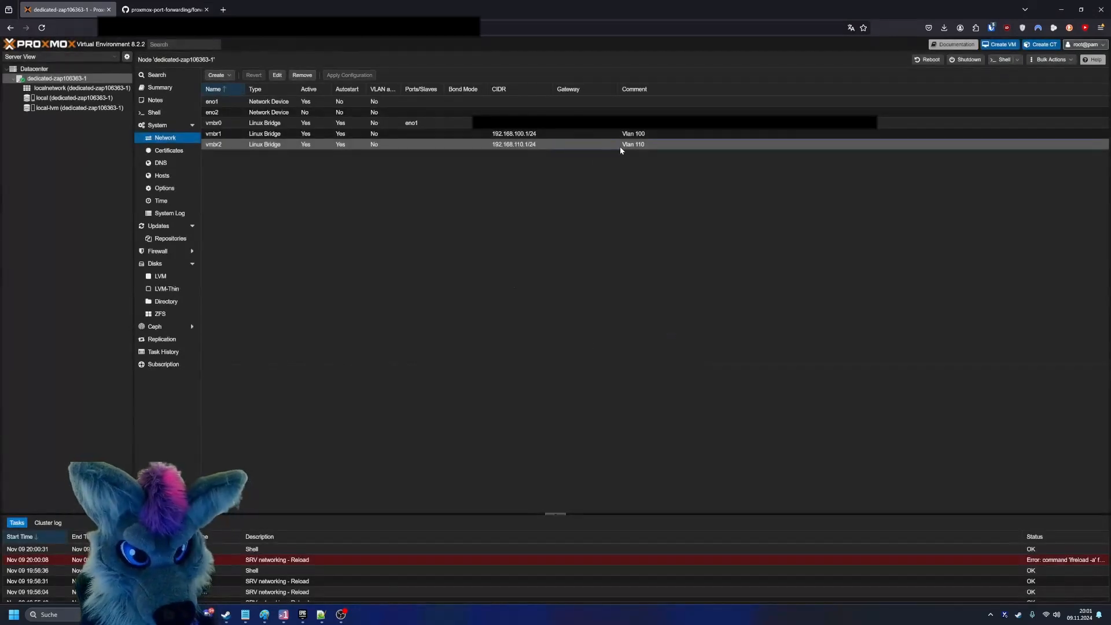
- Set the vmbr2 bridge's comment to Vlan 11 and apply the network configuration
double_click(619, 145)
key(BackSpace)
click(665, 366)
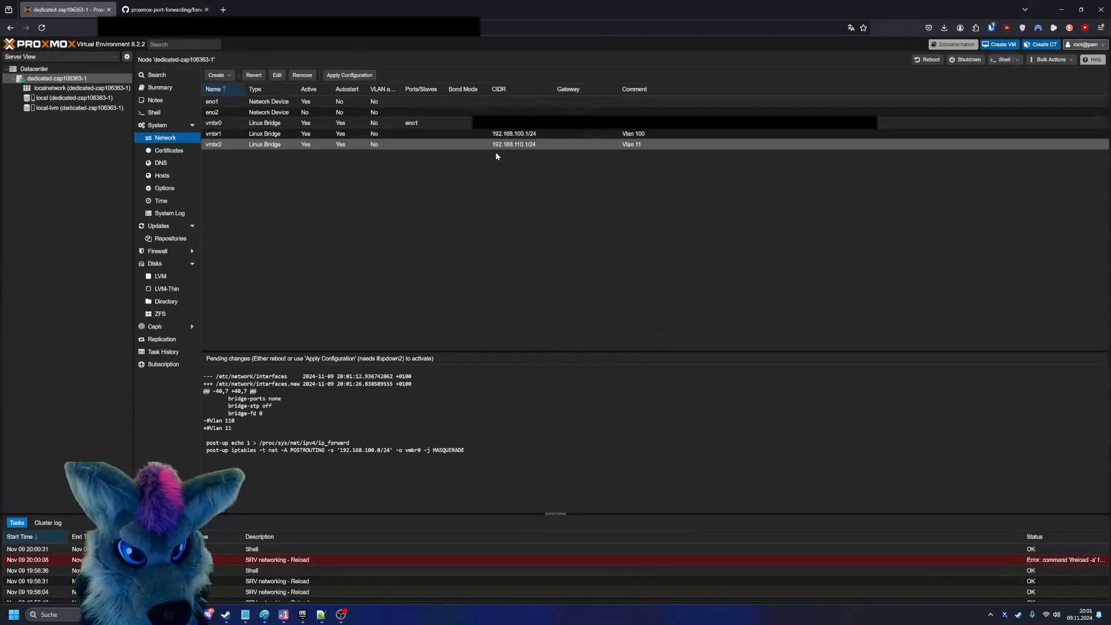
click(349, 74)
click(544, 340)
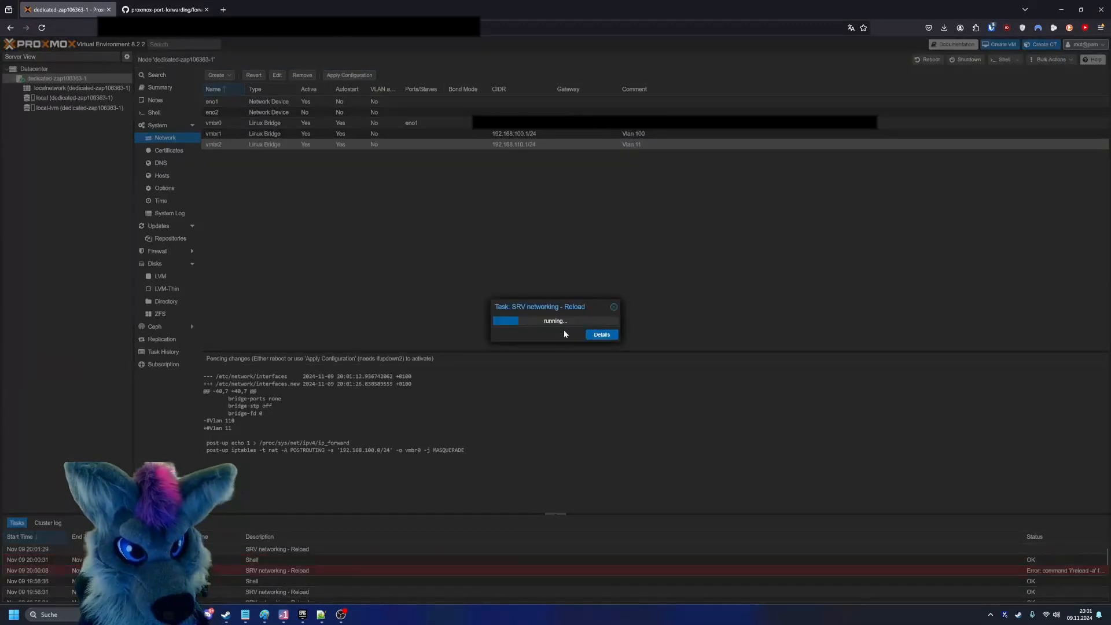
click(614, 306)
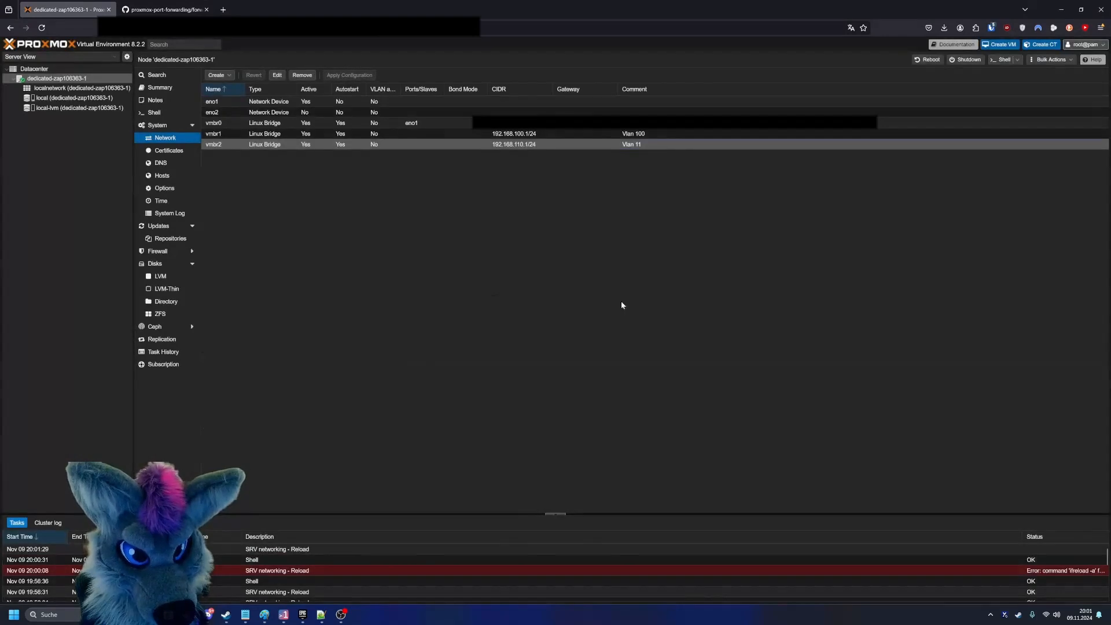
- Change the vmbr2 bridge's comment back to Vlan 110 and apply the network configuration again
double_click(654, 144)
click(644, 331)
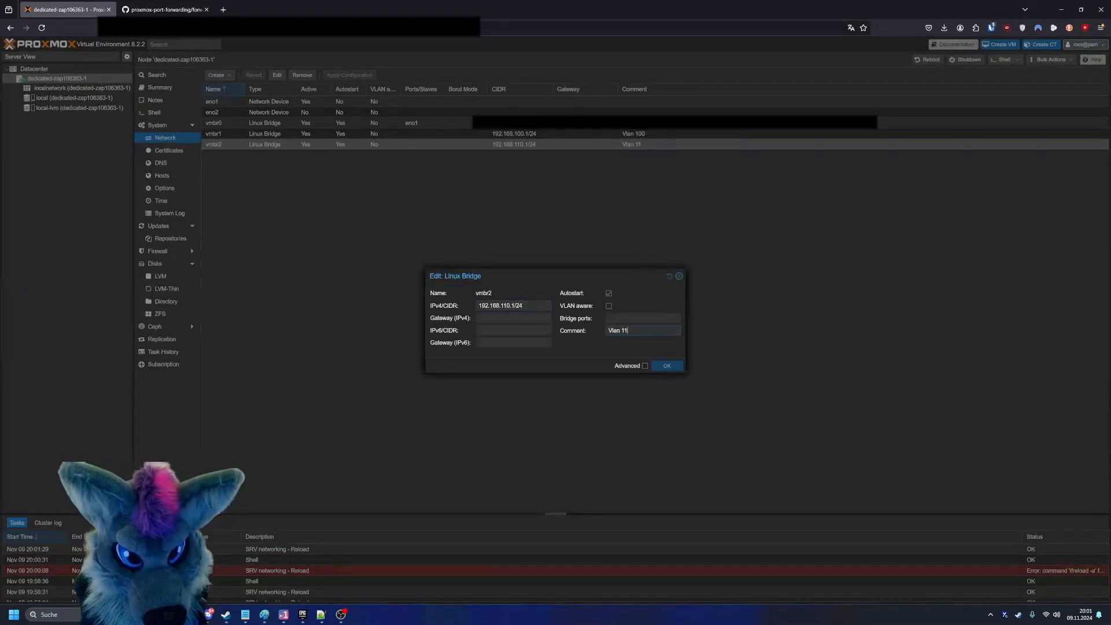
text(0)
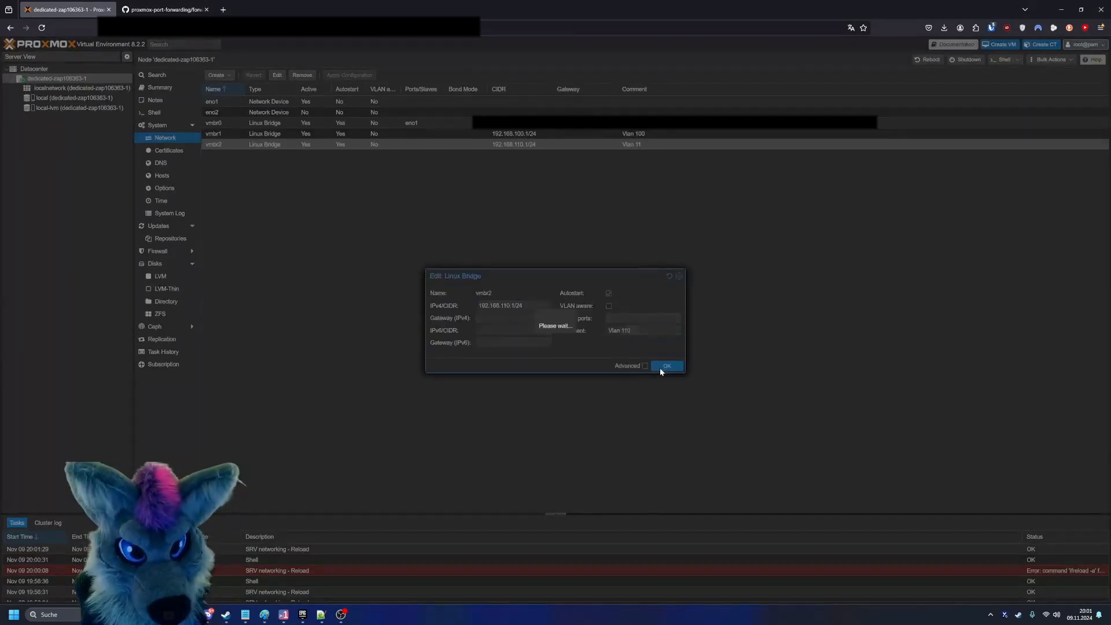
click(661, 366)
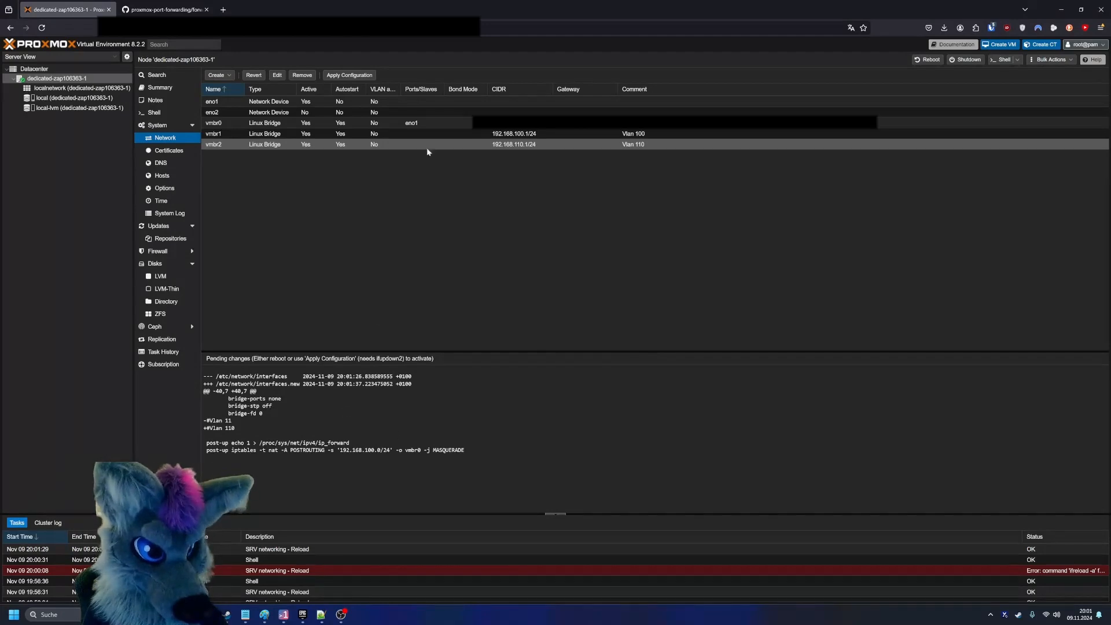
click(349, 75)
click(536, 339)
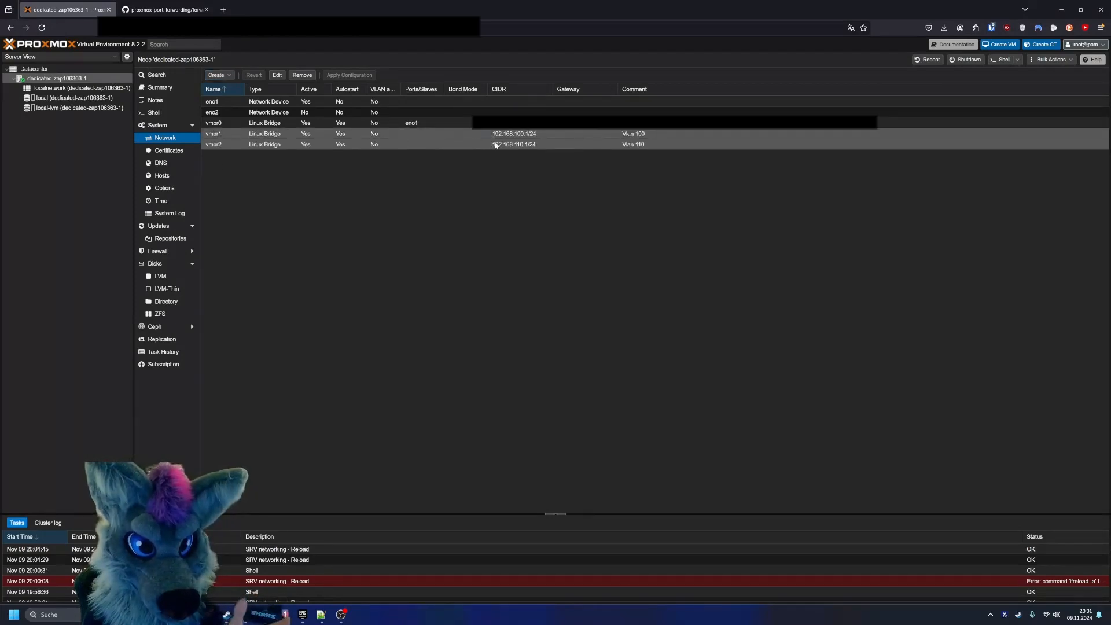
click(496, 137)
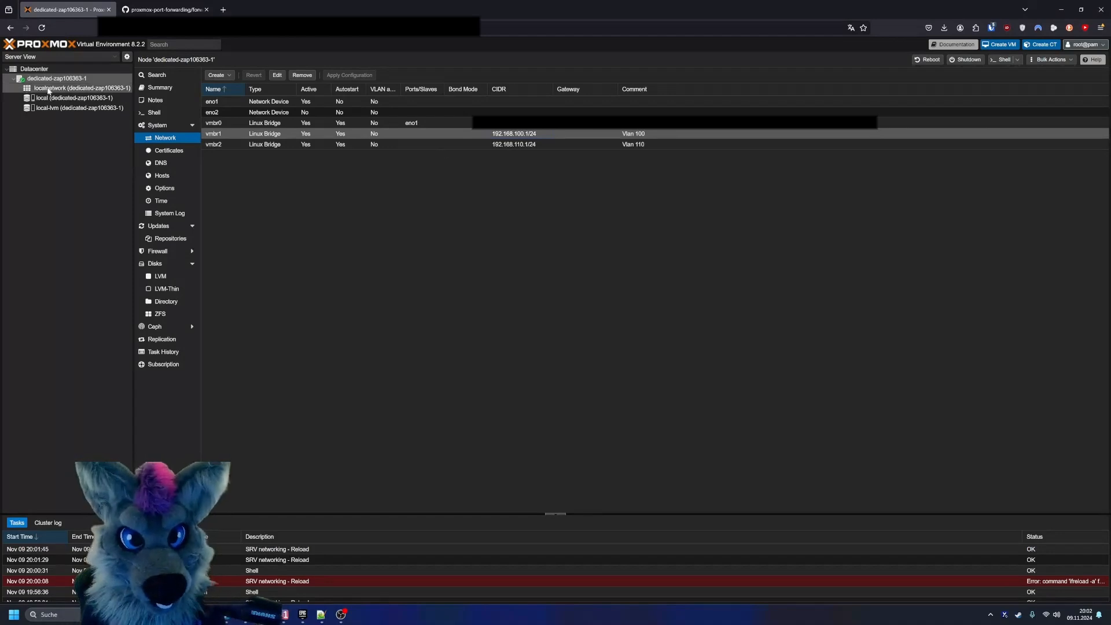
- Start creating a virtual machine on the dedicated-zap106363-1 node and name it SRV01BN
right_click(58, 79)
click(99, 101)
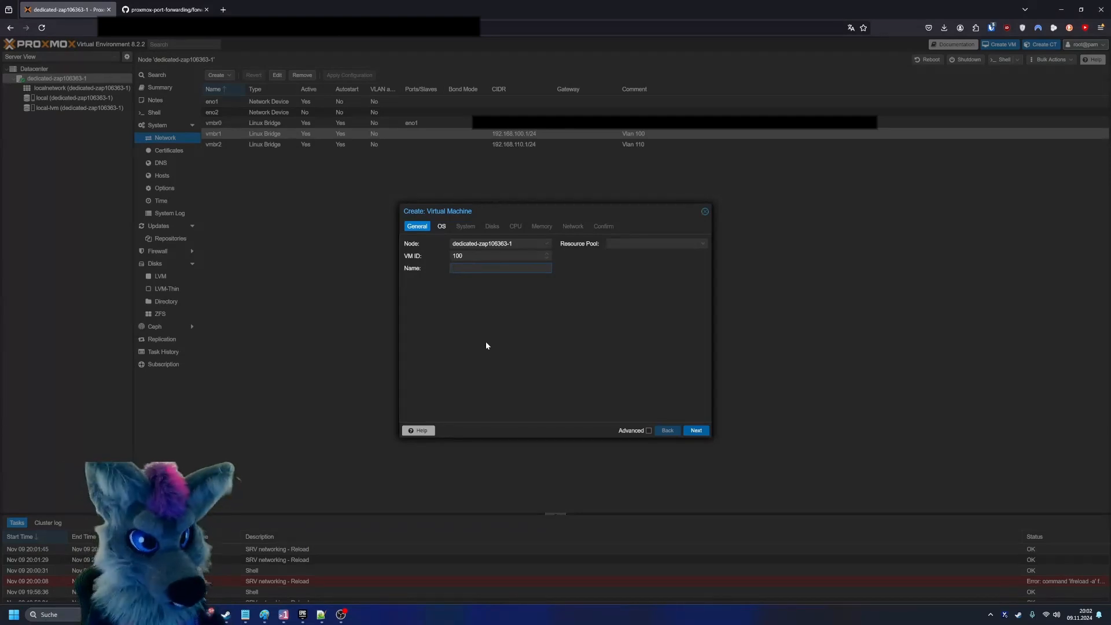
text(W)
key(BackSpace)
key(BackSpace)
key(BackSpace)
text(SRV01BN)
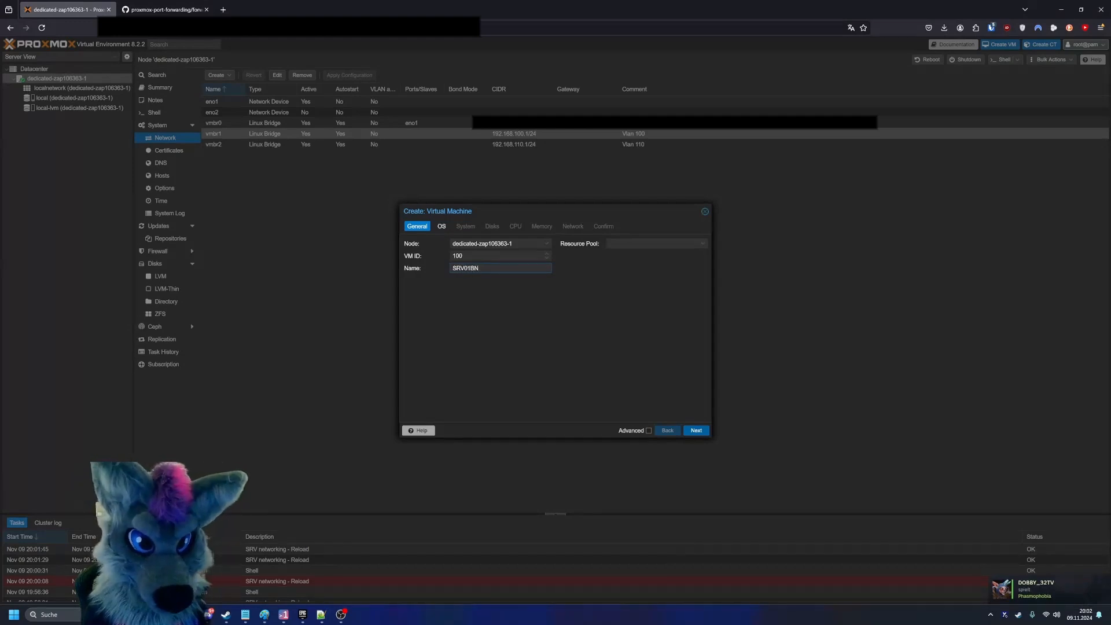
- Choose the Windows_Server_2025_SERVER_EVAL_x64FRE_de-de.iso image from local storage as the VM's installation medium
click(442, 227)
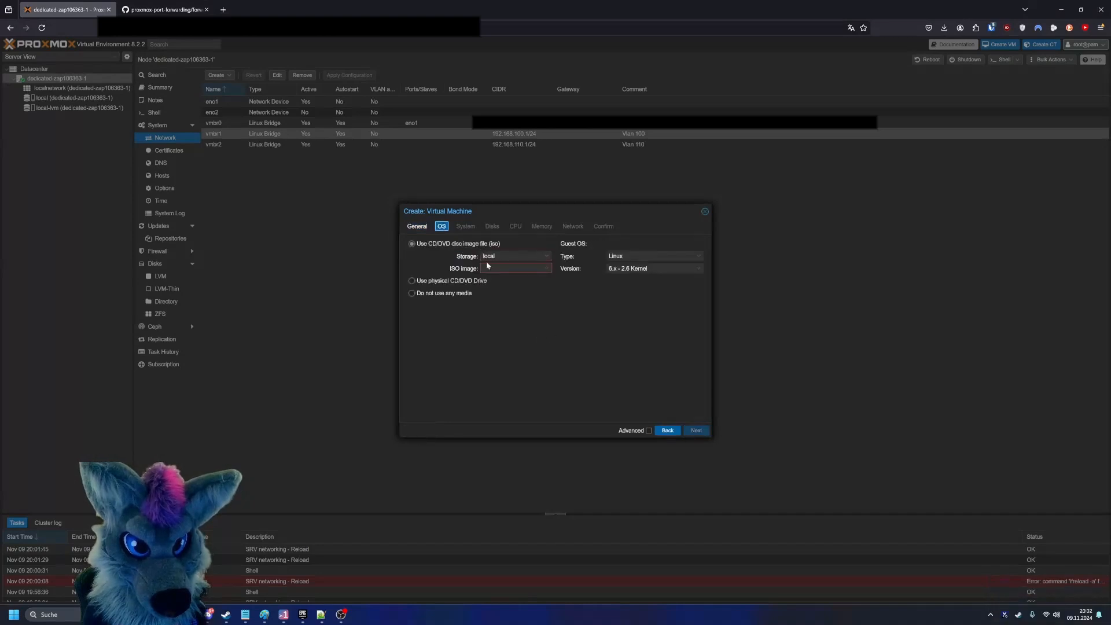
click(521, 268)
click(541, 301)
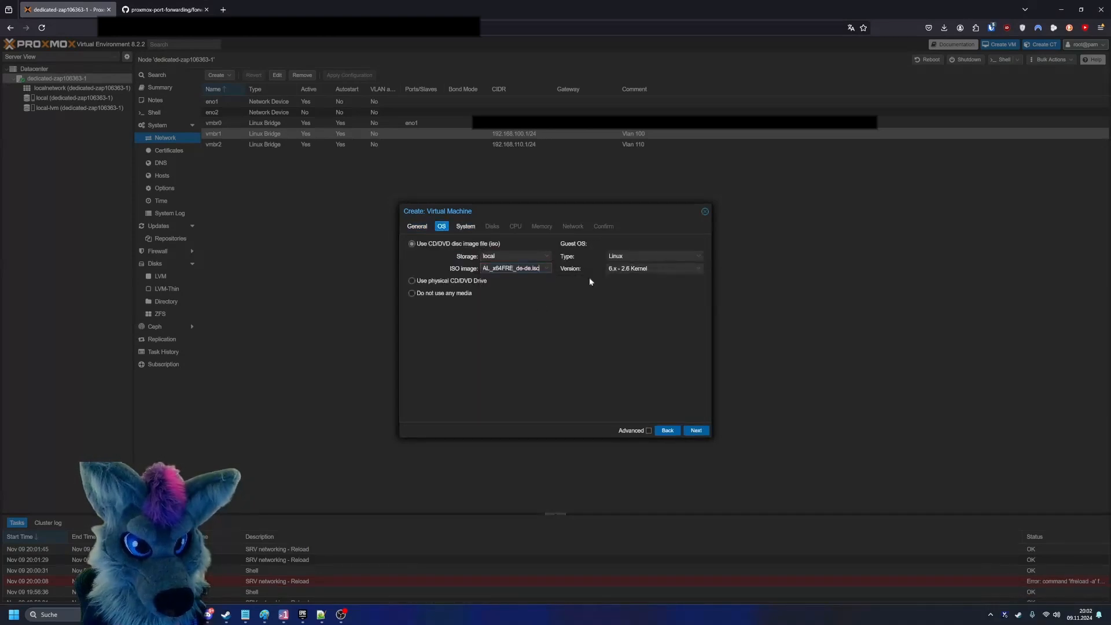
- Set the guest OS to Microsoft Windows 11/2022/2025 and add a VirtIO driver drive with virtio-win.iso
click(654, 256)
click(647, 277)
click(654, 268)
click(603, 282)
click(665, 306)
click(640, 326)
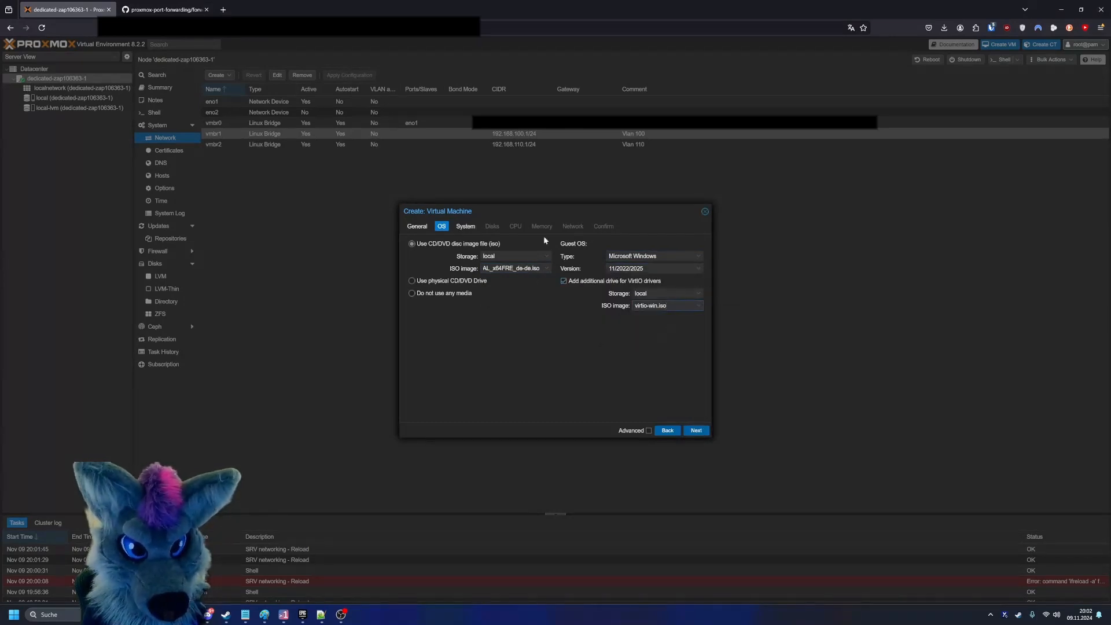
drag(669, 306, 633, 306)
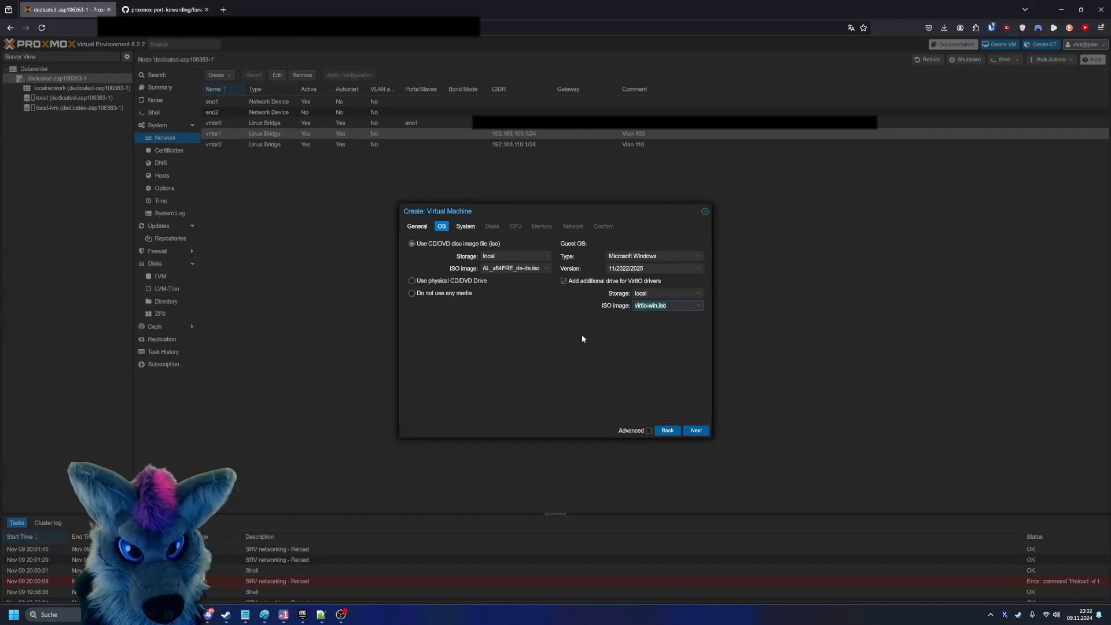
- Set both the EFI storage and the TPM storage of the VM to local-lvm
click(466, 226)
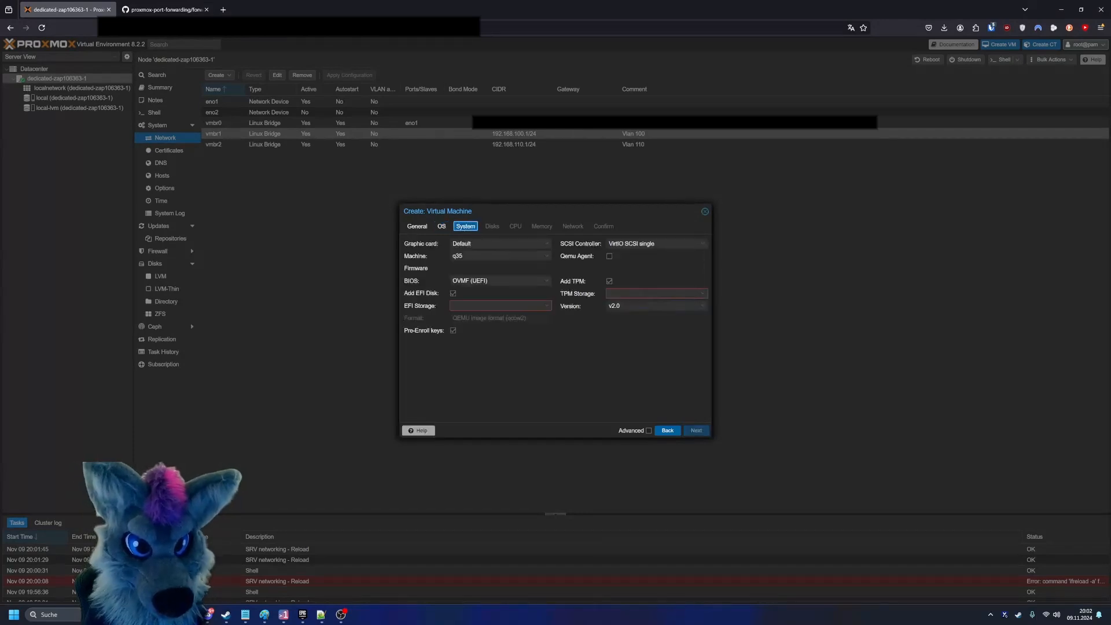
click(489, 305)
click(469, 328)
click(671, 293)
click(675, 320)
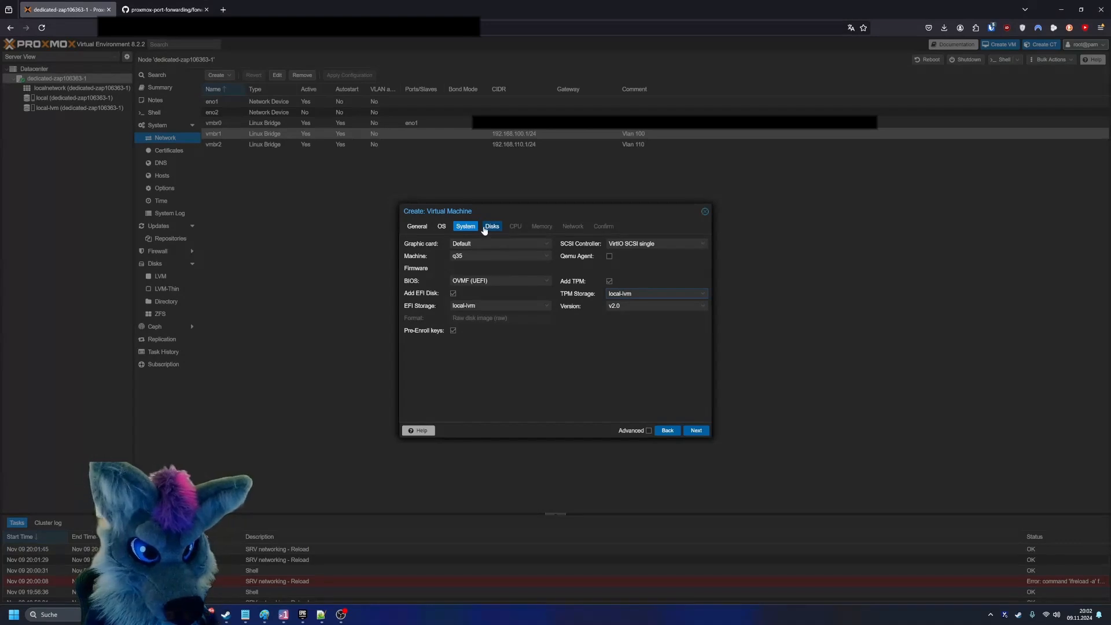
- Set the size of the VM's scsi0 disk to 60 GiB
click(491, 226)
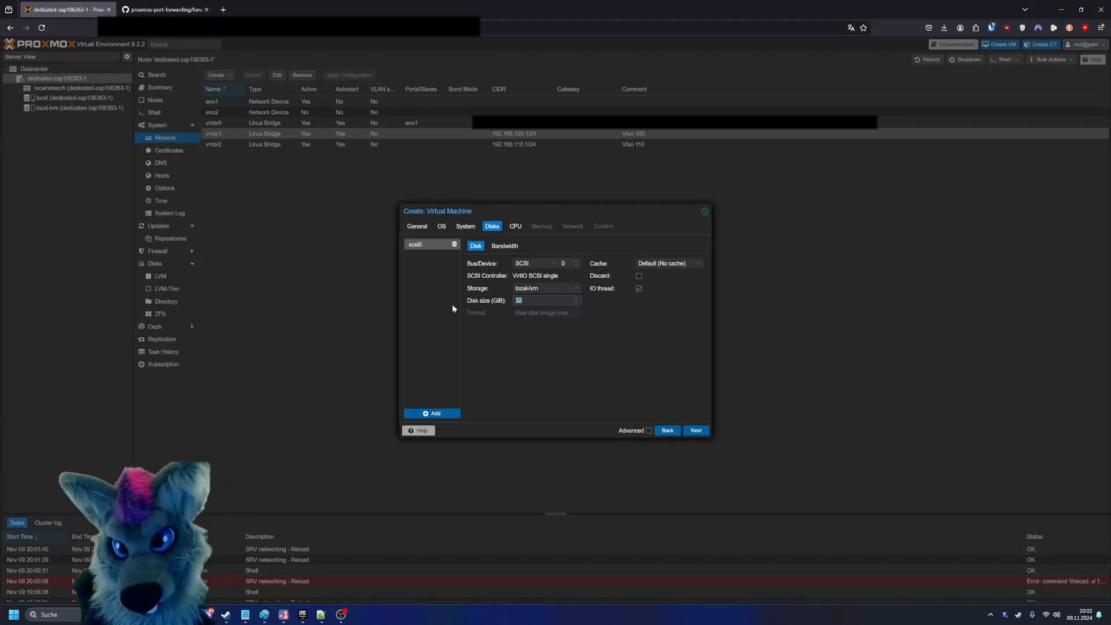
text(50)
key(BackSpace)
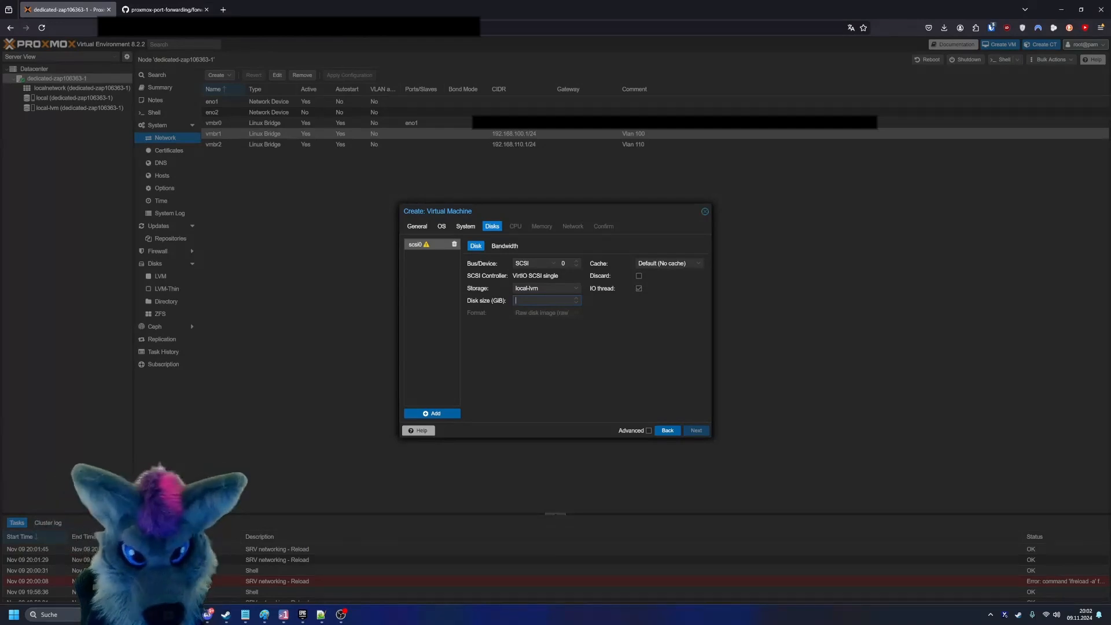
text(50)
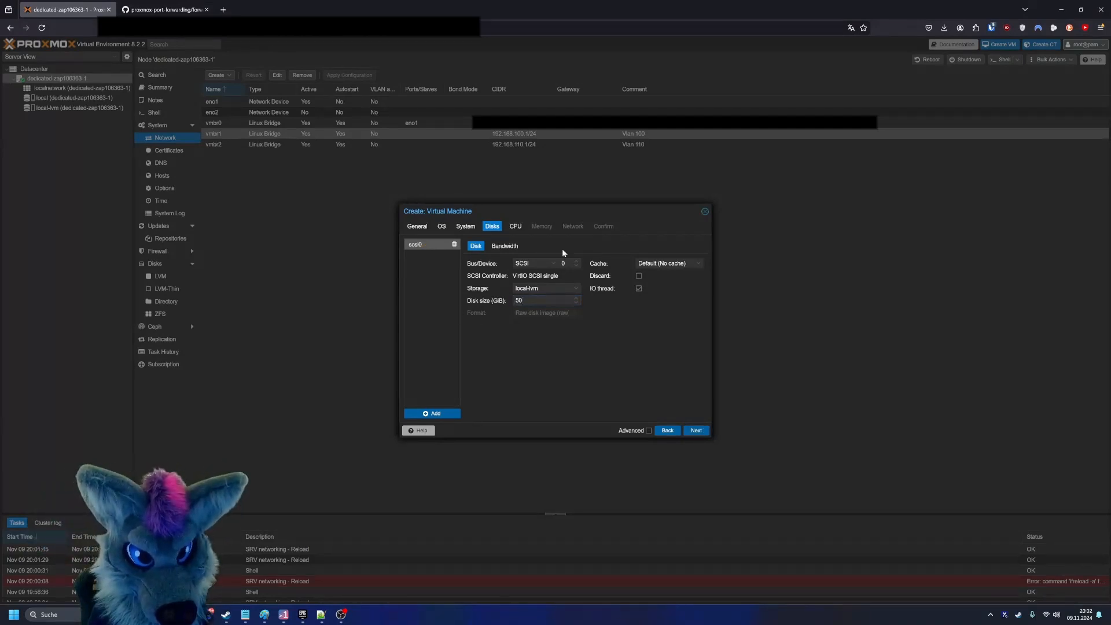
key(ctrl+a)
text(6)
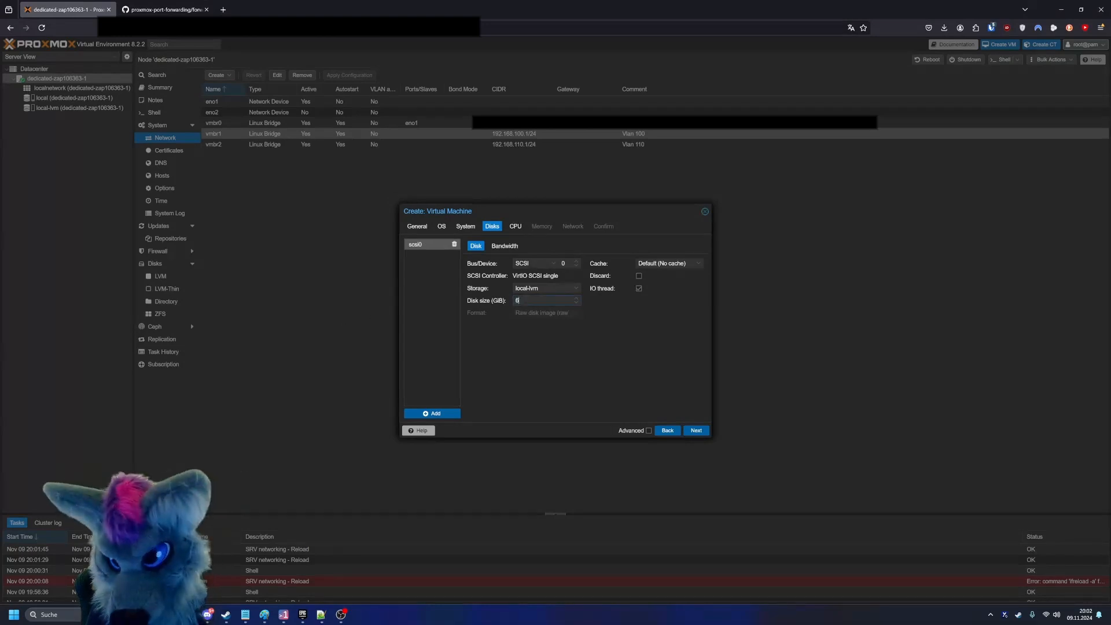
- Set the scsi0 disk's cache to Write back (unsafe) and enable SSD emulation in the advanced options
click(516, 226)
click(492, 226)
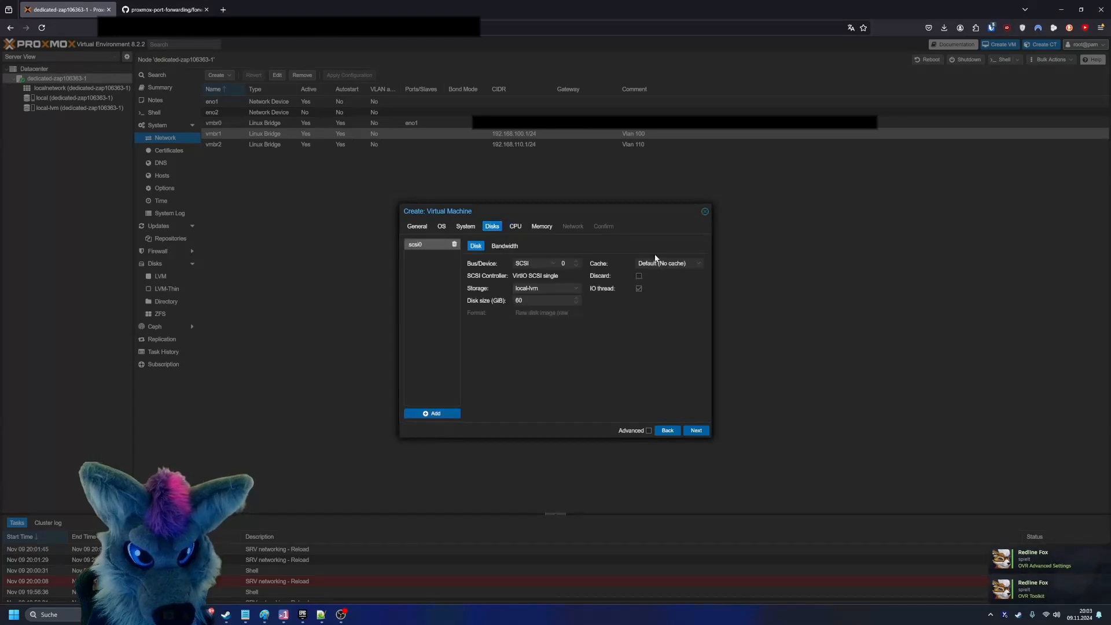
click(655, 262)
click(690, 321)
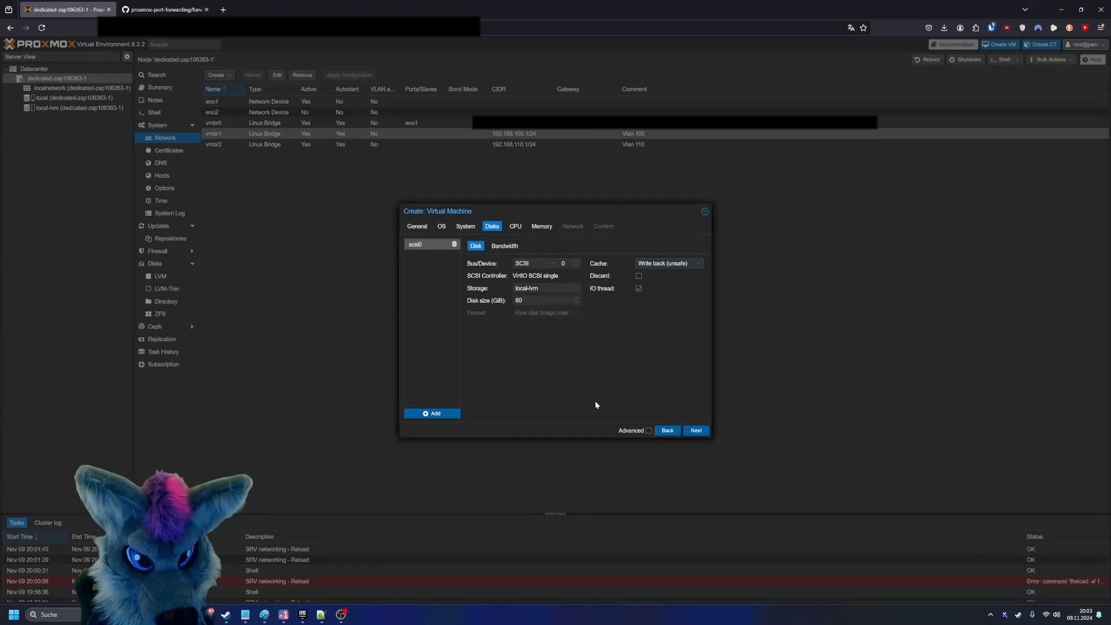
click(648, 431)
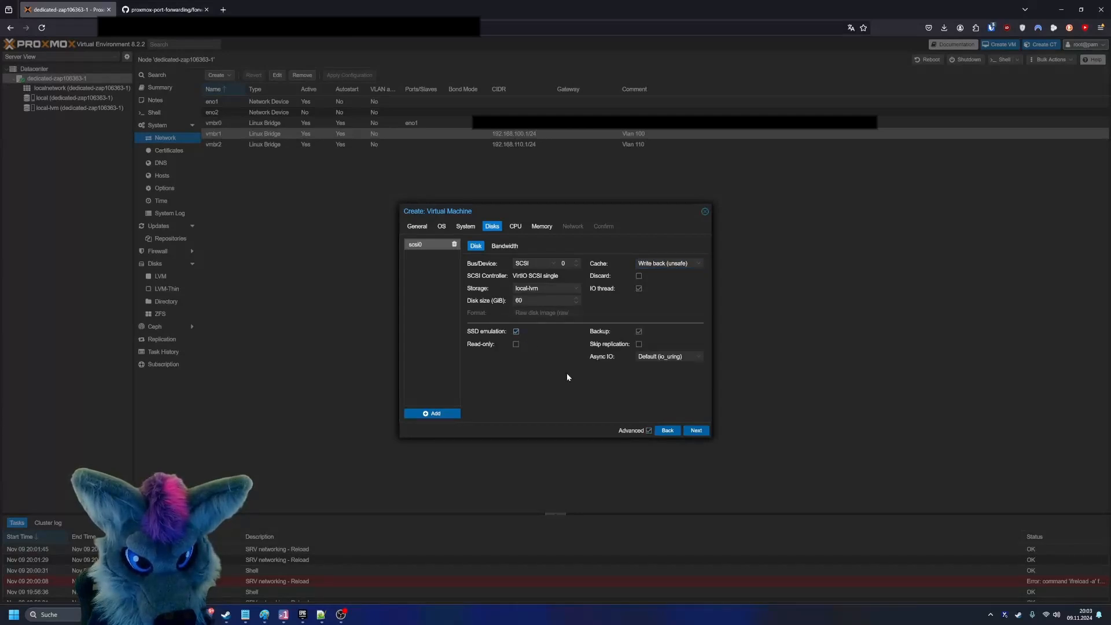
click(461, 228)
click(442, 226)
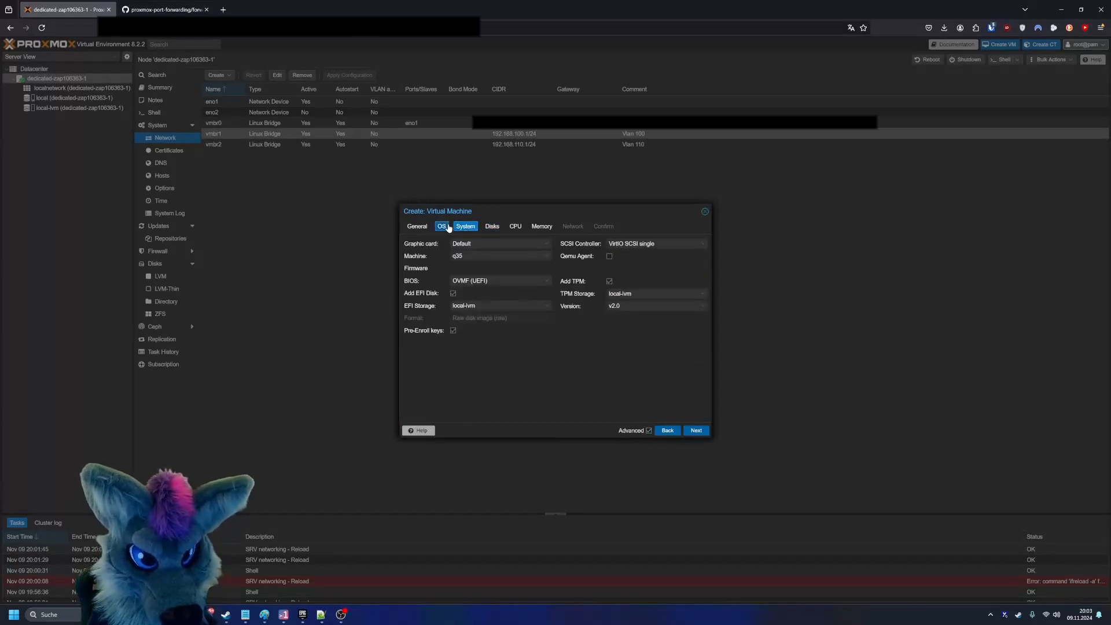
click(492, 227)
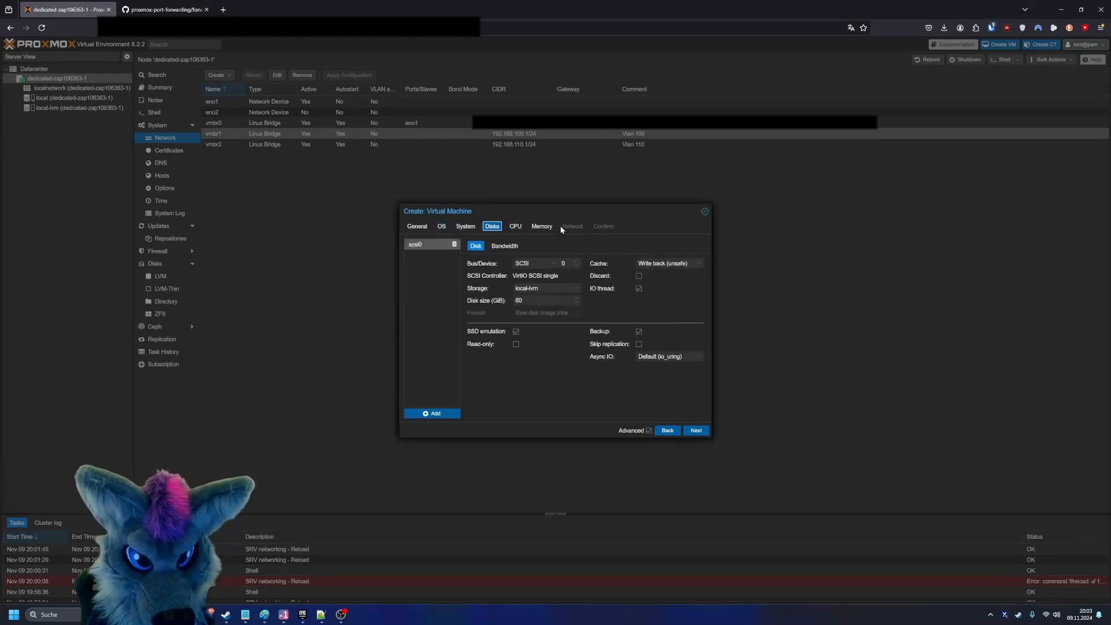
- Assign 2 CPU cores to the VM and review the available CPU types
click(515, 227)
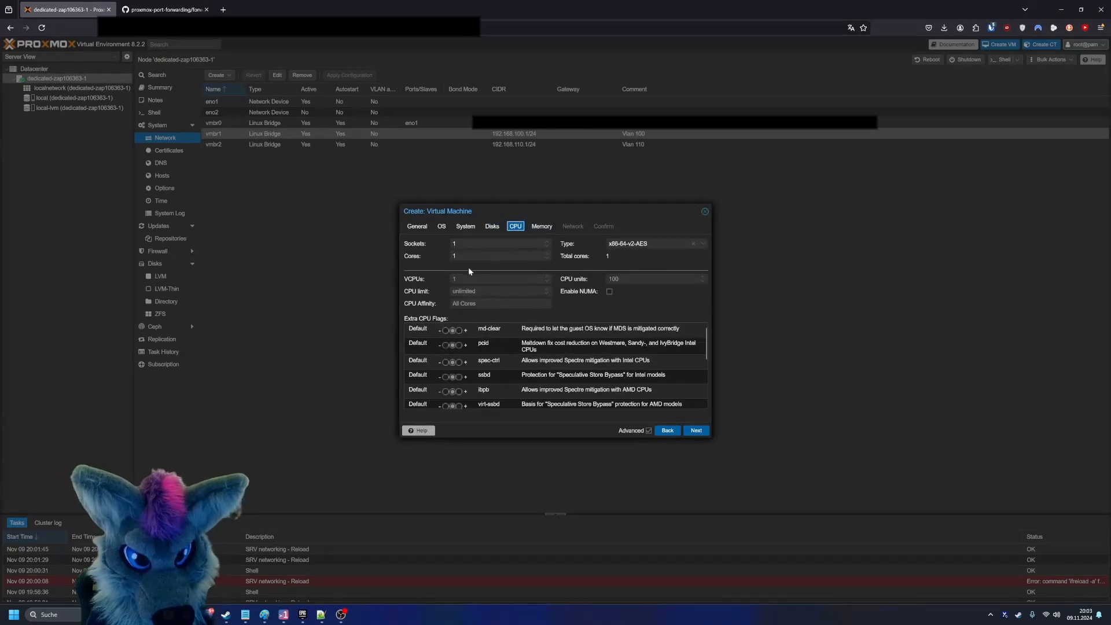
double_click(501, 255)
text(2)
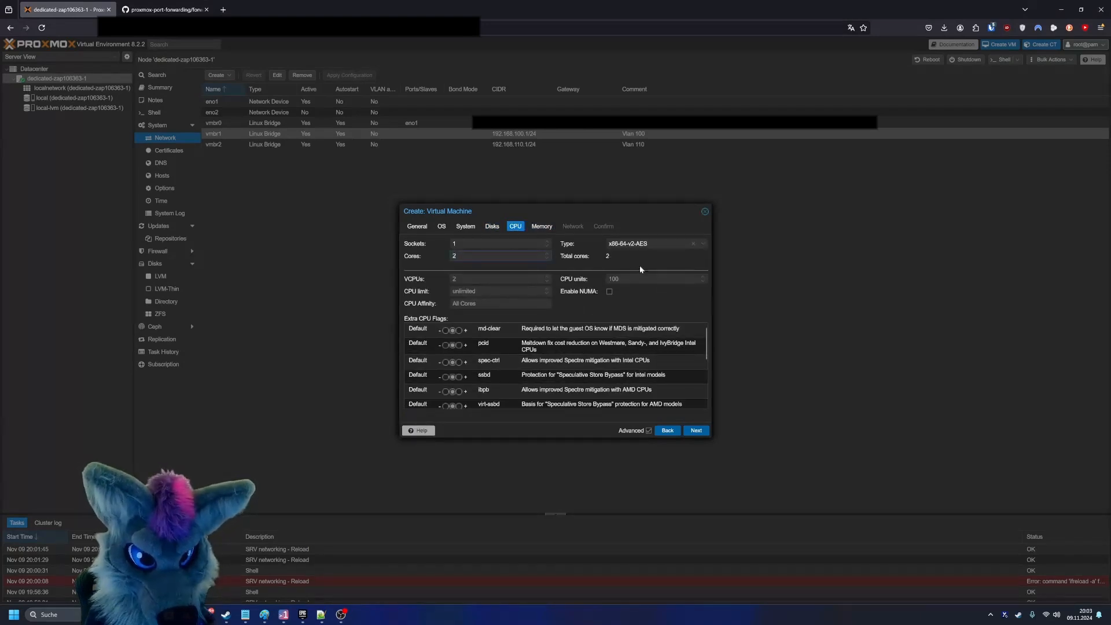
click(641, 244)
scroll(648, 324, down, 10)
scroll(646, 322, down, 5)
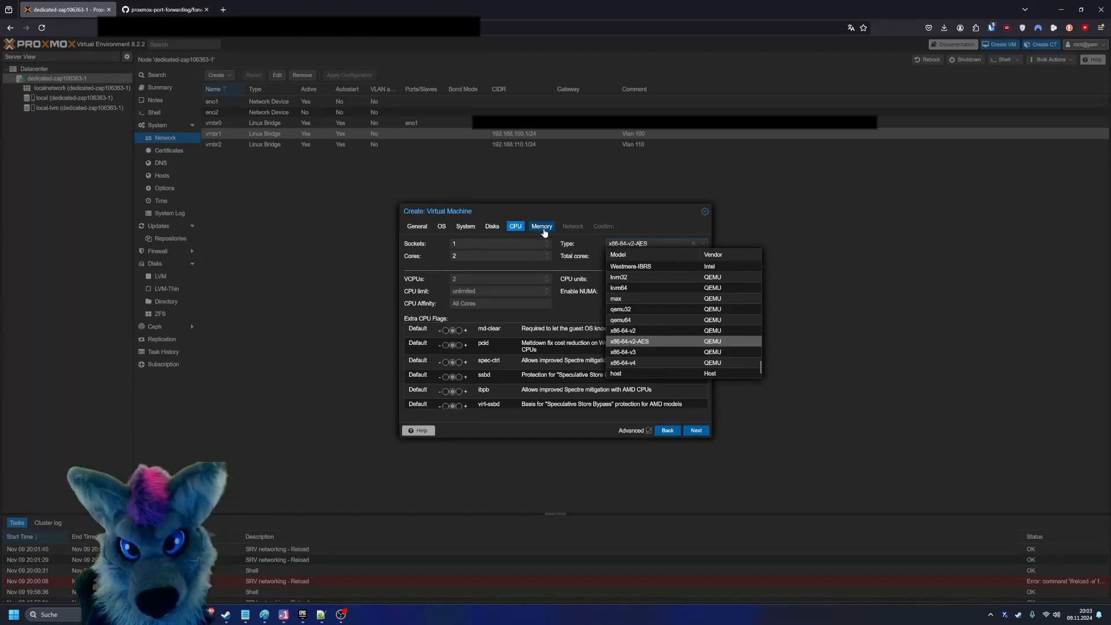
- Accept 4096 MiB of memory and connect the VM's network device to the vmbr1 bridge
click(542, 227)
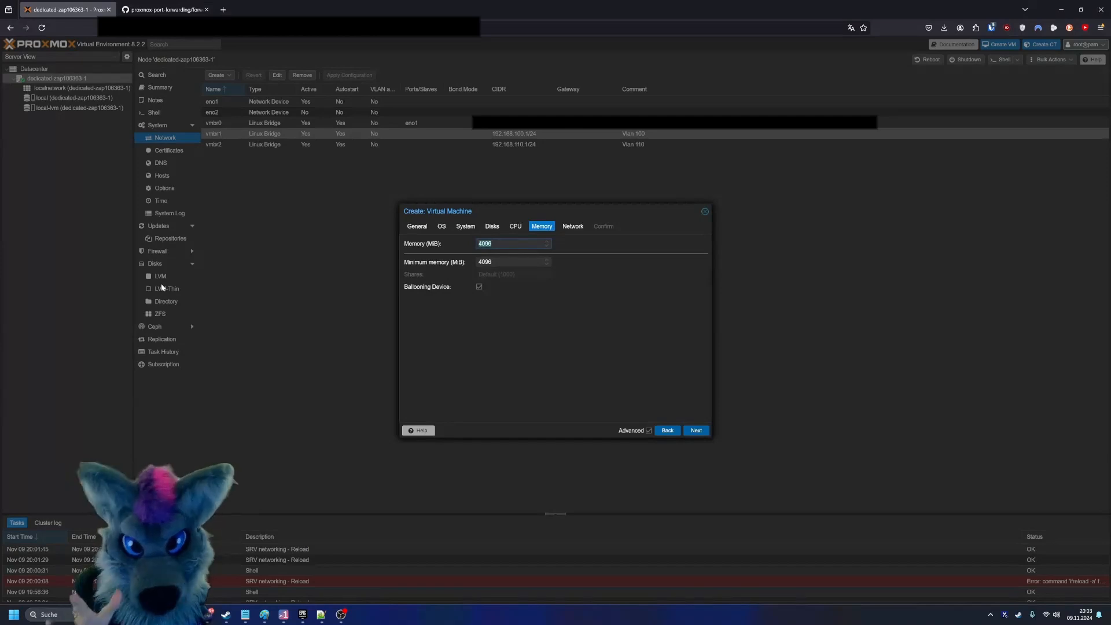
click(694, 431)
click(509, 256)
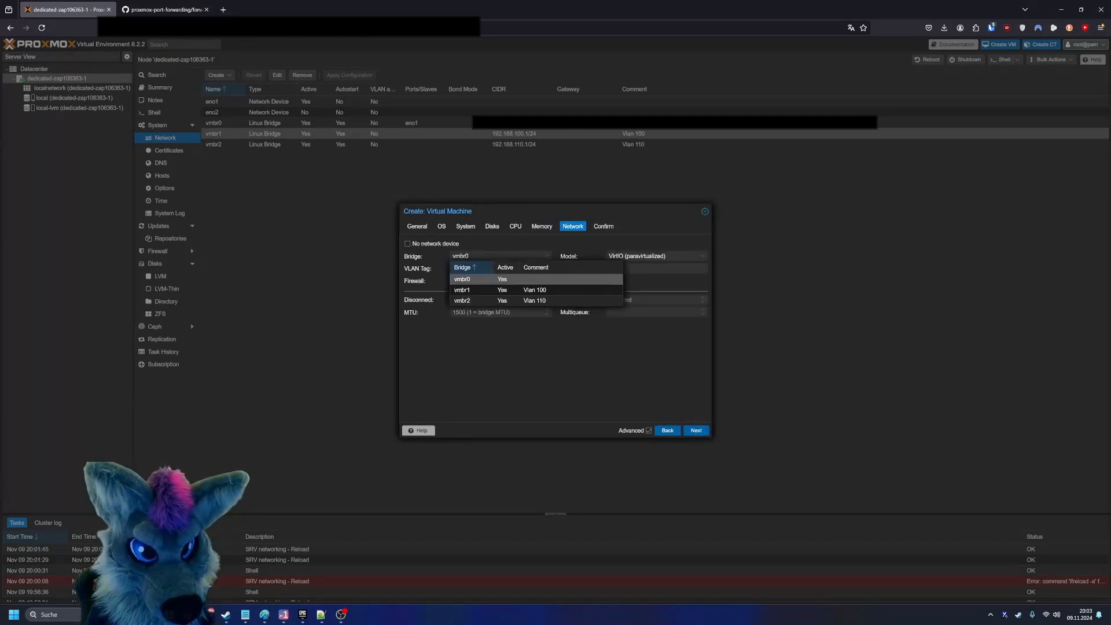
click(483, 294)
click(509, 256)
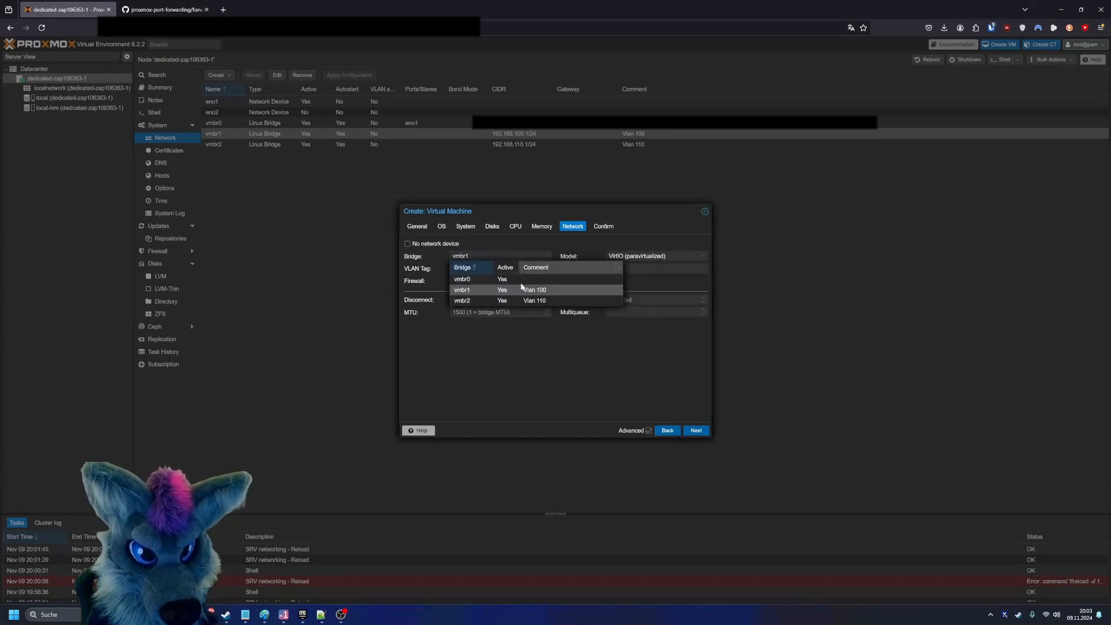
click(560, 294)
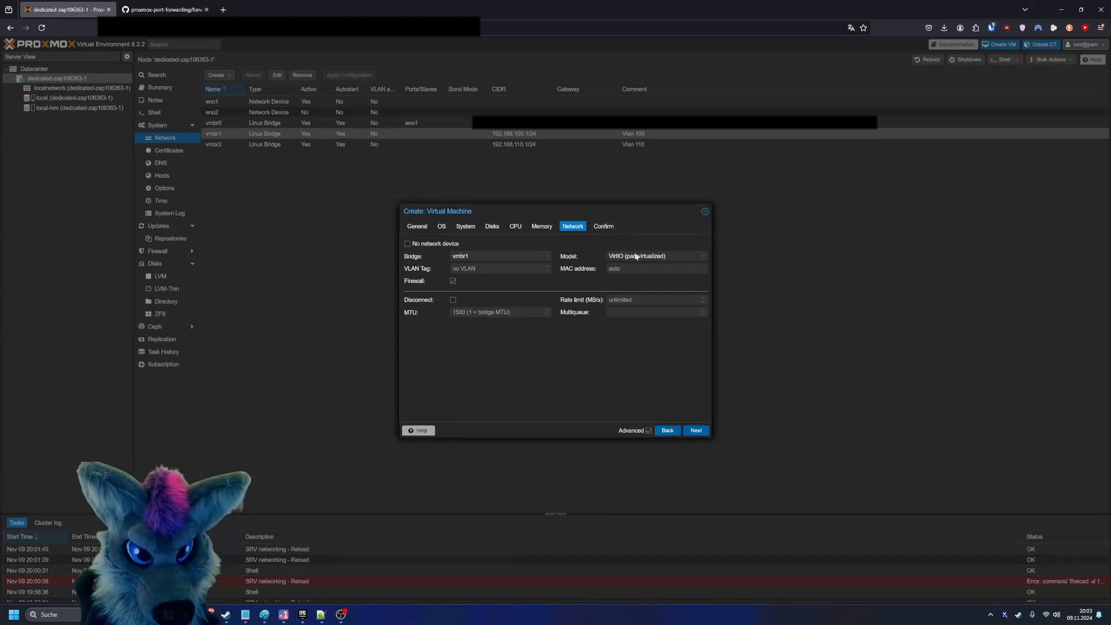
- Review the VM's summary, enable starting it after creation and finish creating the VM
click(603, 226)
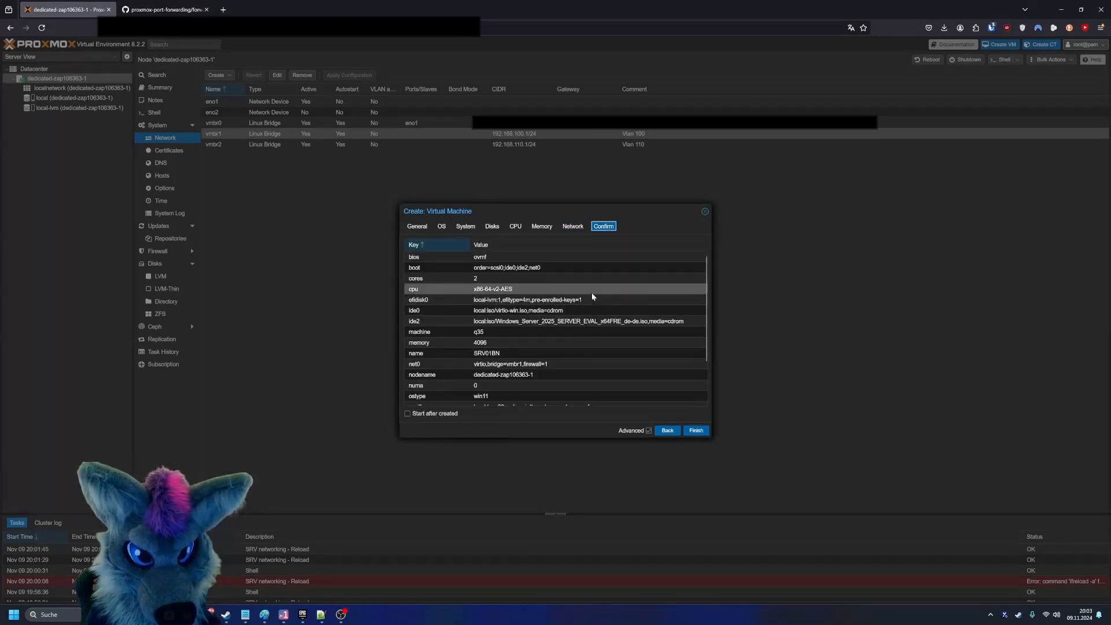
scroll(521, 347, down, 2)
click(435, 414)
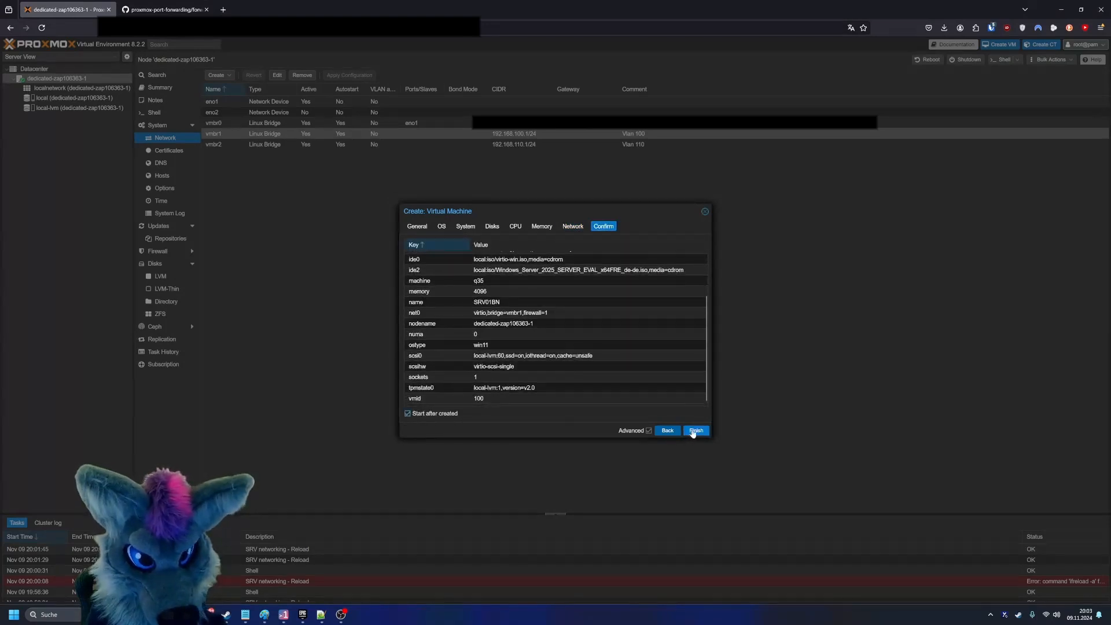
click(696, 430)
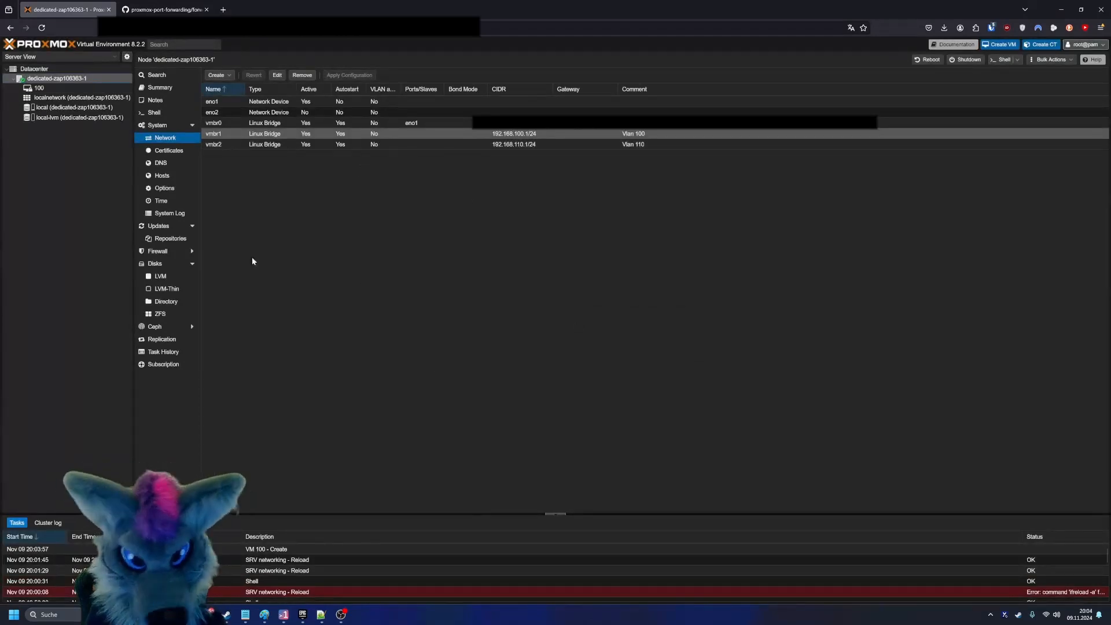
- Open the console of VM 100 (SRV01BN) and boot it from the Windows Server installation disc
click(39, 88)
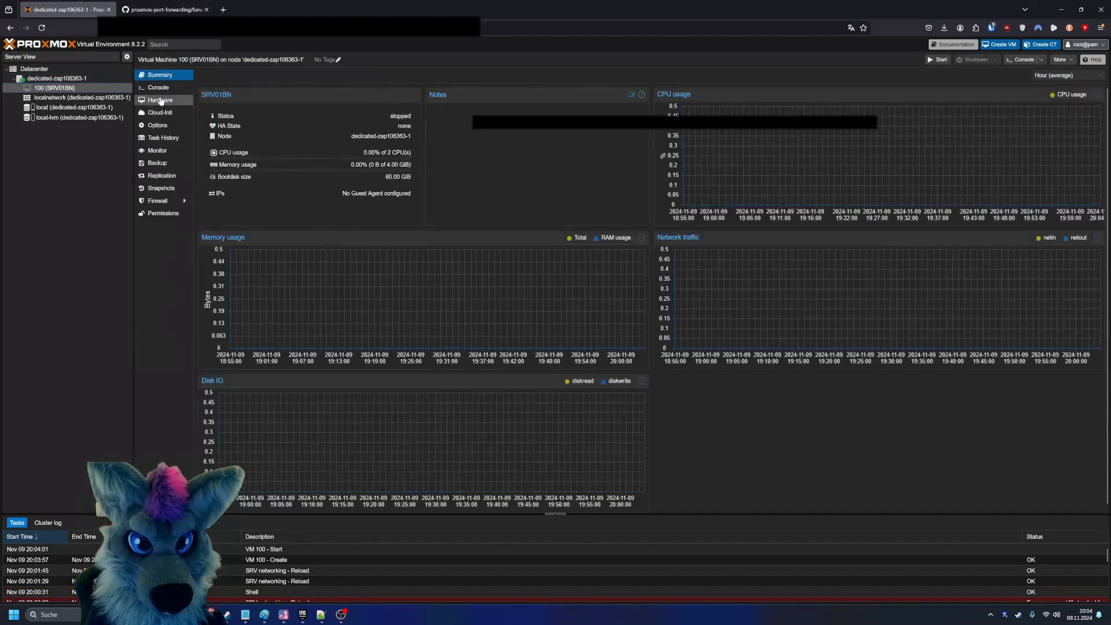
click(158, 88)
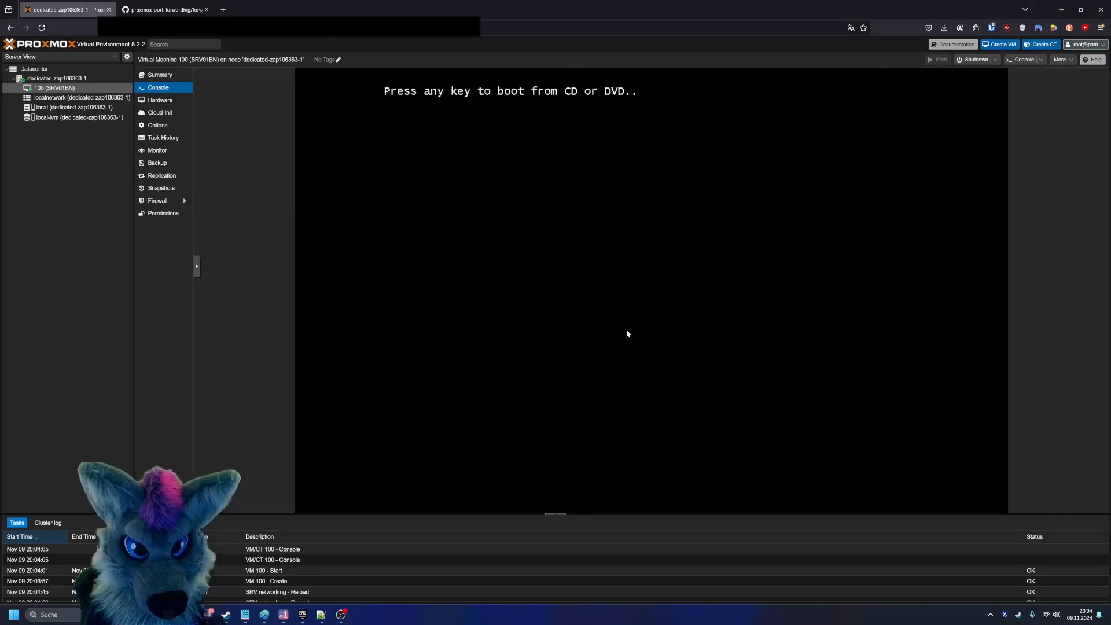
key(Return)
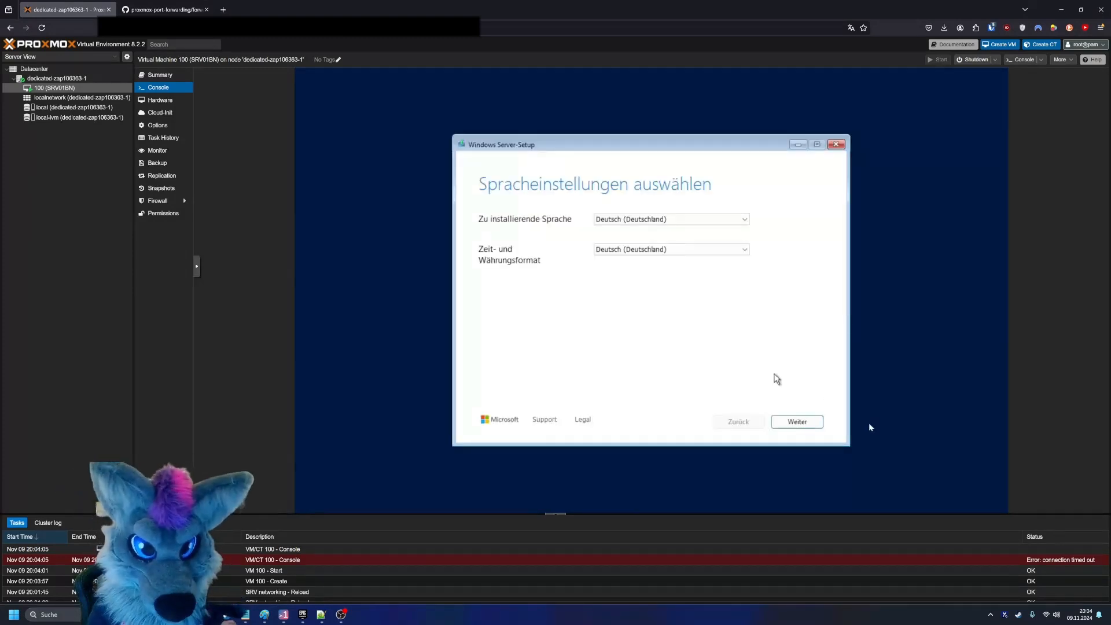
- Accept German language and keyboard settings, and choose to install Windows Server, agreeing that everything will be deleted
click(815, 422)
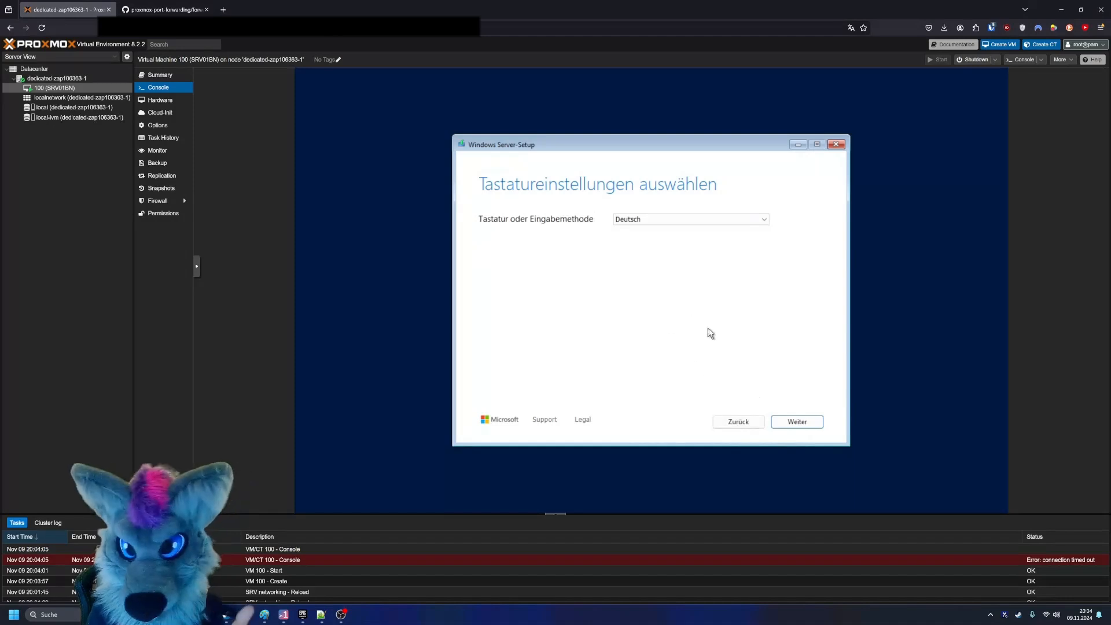
click(790, 428)
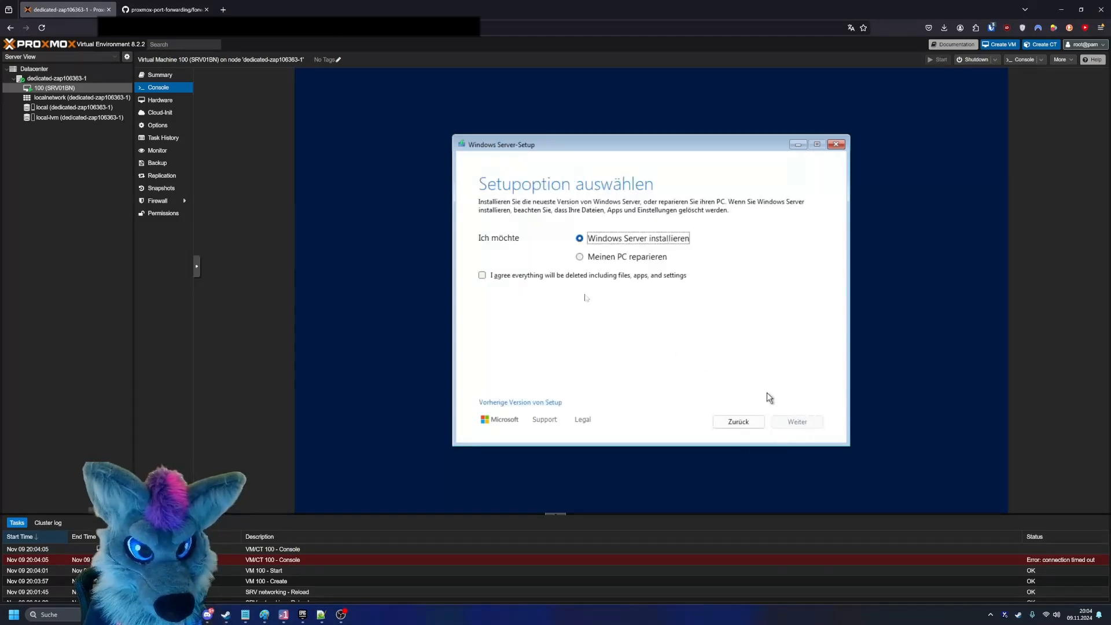
click(596, 278)
click(797, 421)
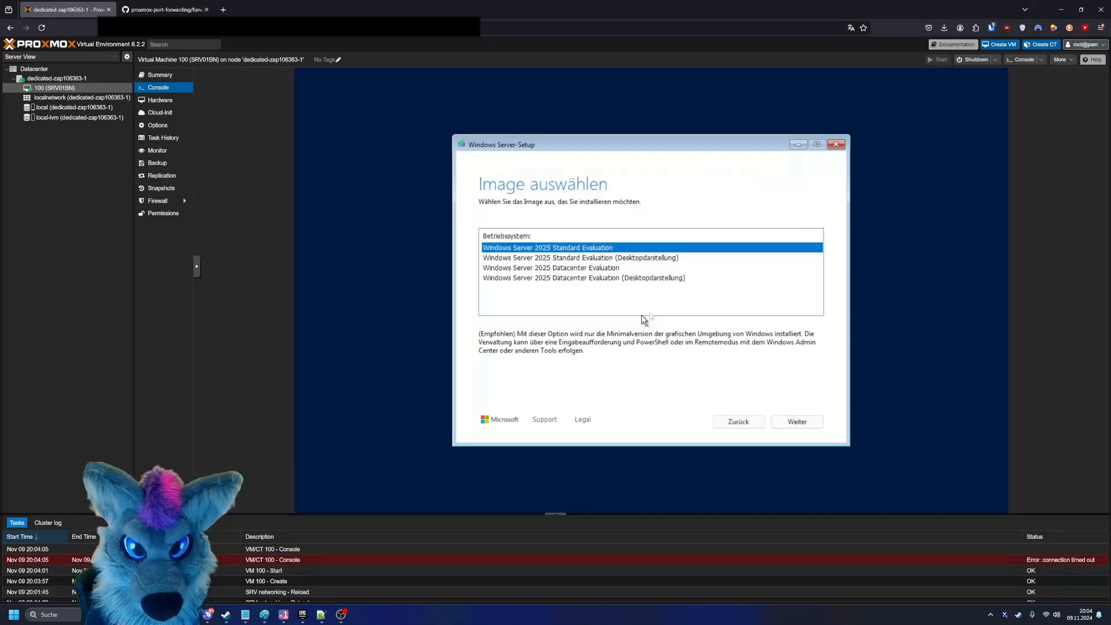
- Select the Windows Server 2025 Standard Evaluation (Desktopdarstellung) image and accept its licence terms
click(609, 258)
click(798, 422)
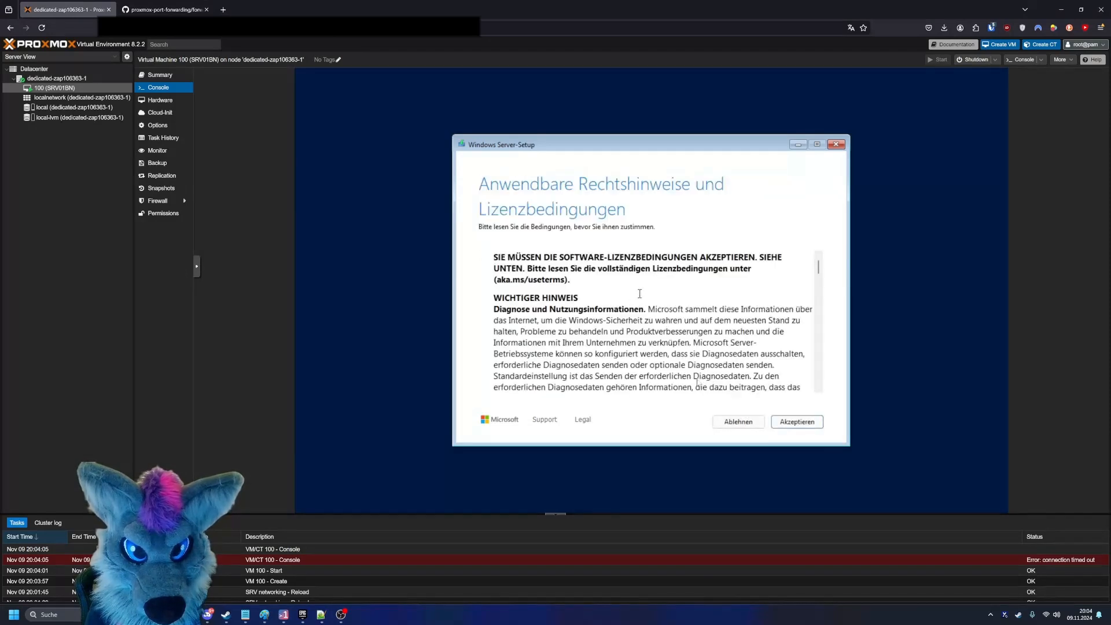
click(797, 422)
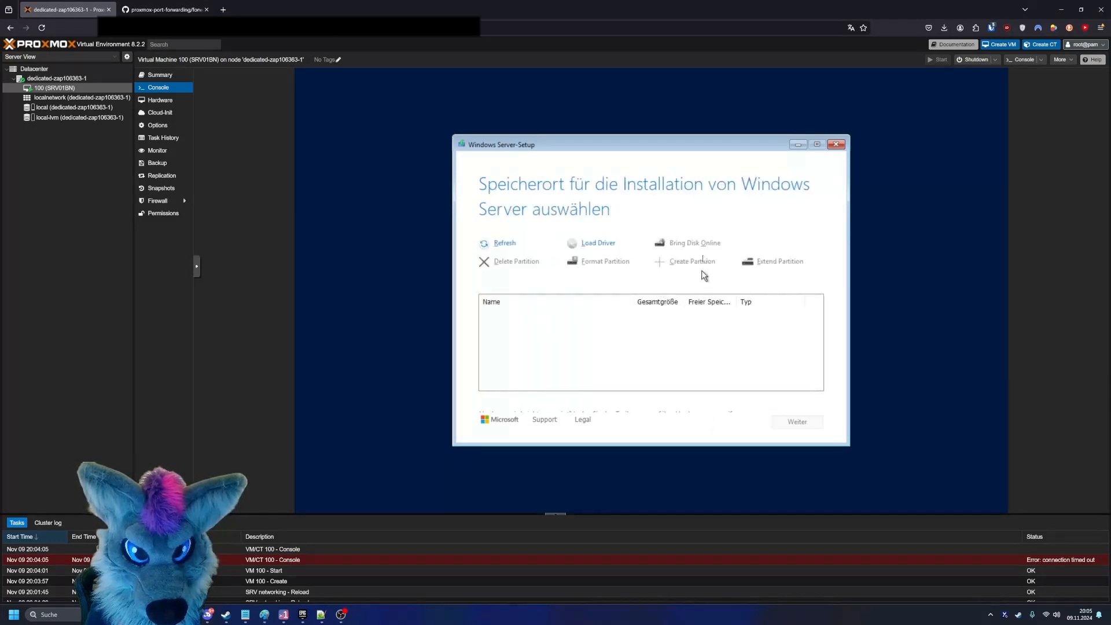
- Load a storage driver from the amd64\2k25 folder on the virtio-win CD drive (D:)
click(599, 244)
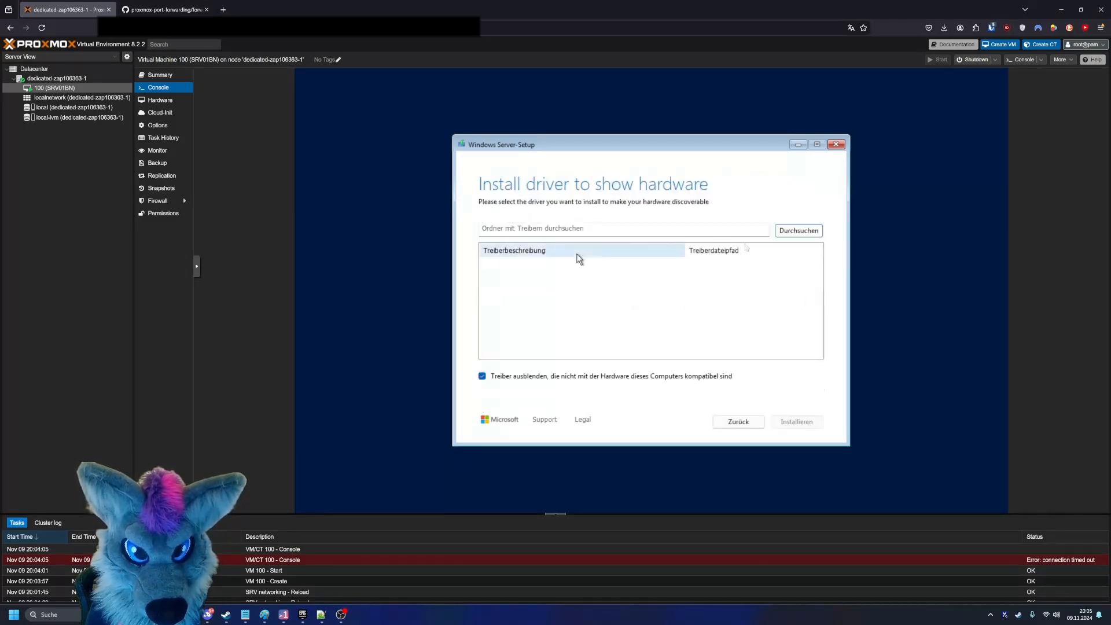
click(797, 231)
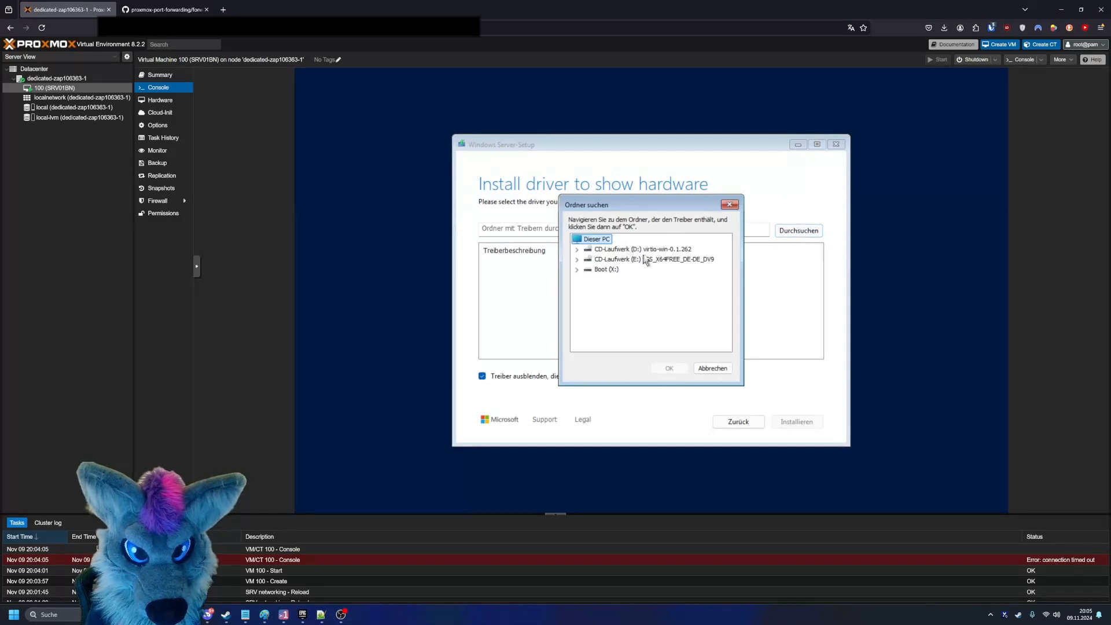
double_click(593, 251)
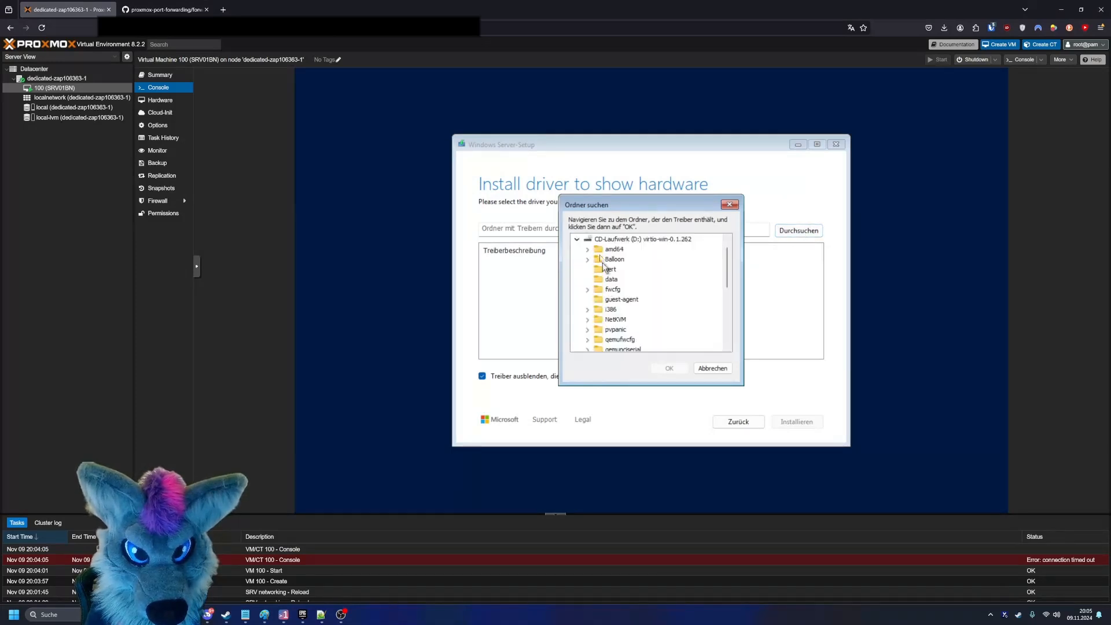
click(587, 249)
click(622, 289)
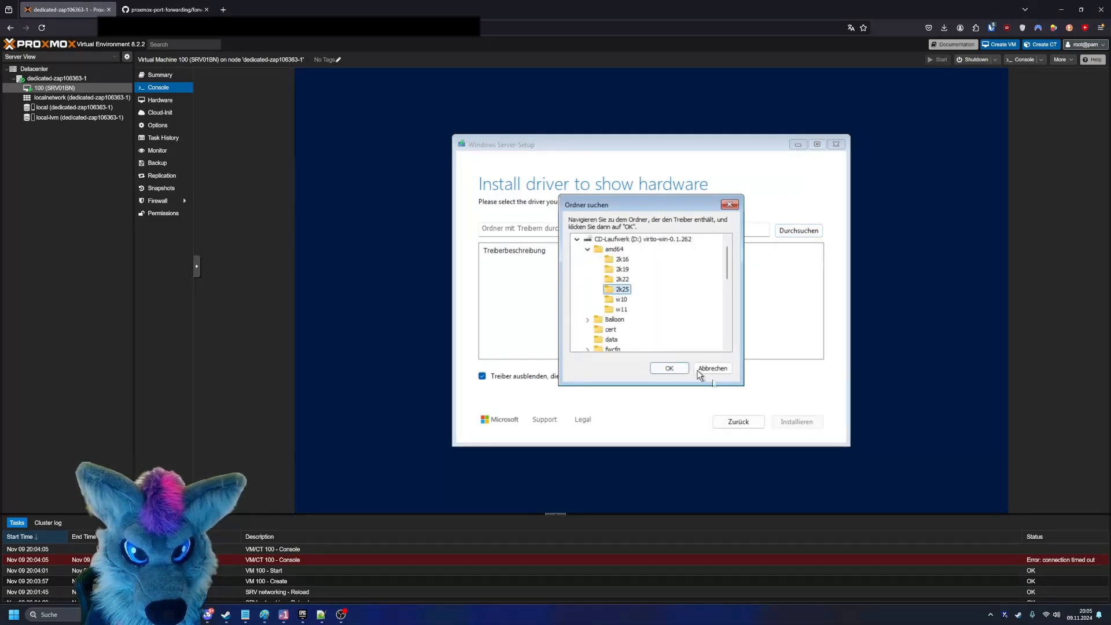
click(719, 372)
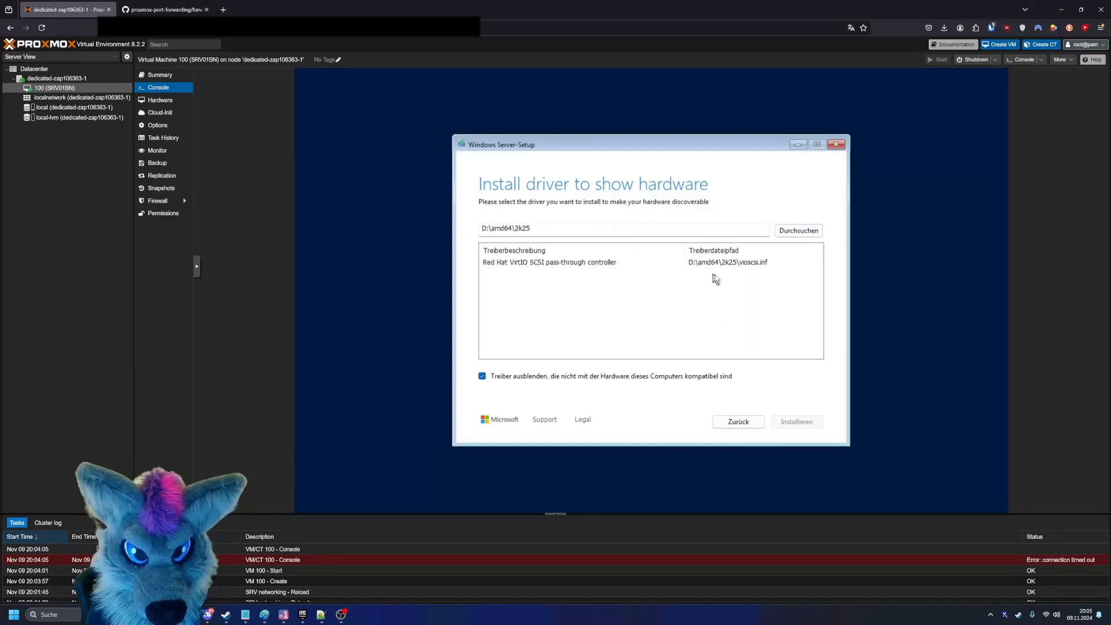
- Install the Red Hat VirtIO SCSI pass-through controller driver and start the Windows installation on Disk 0's unallocated space
click(723, 264)
click(789, 422)
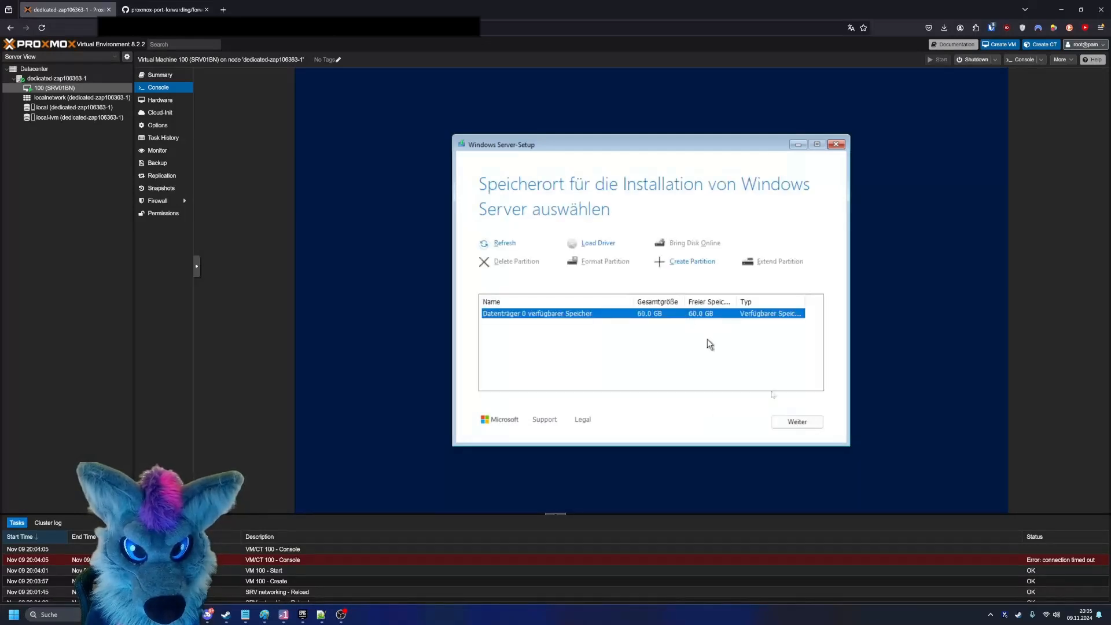
click(796, 420)
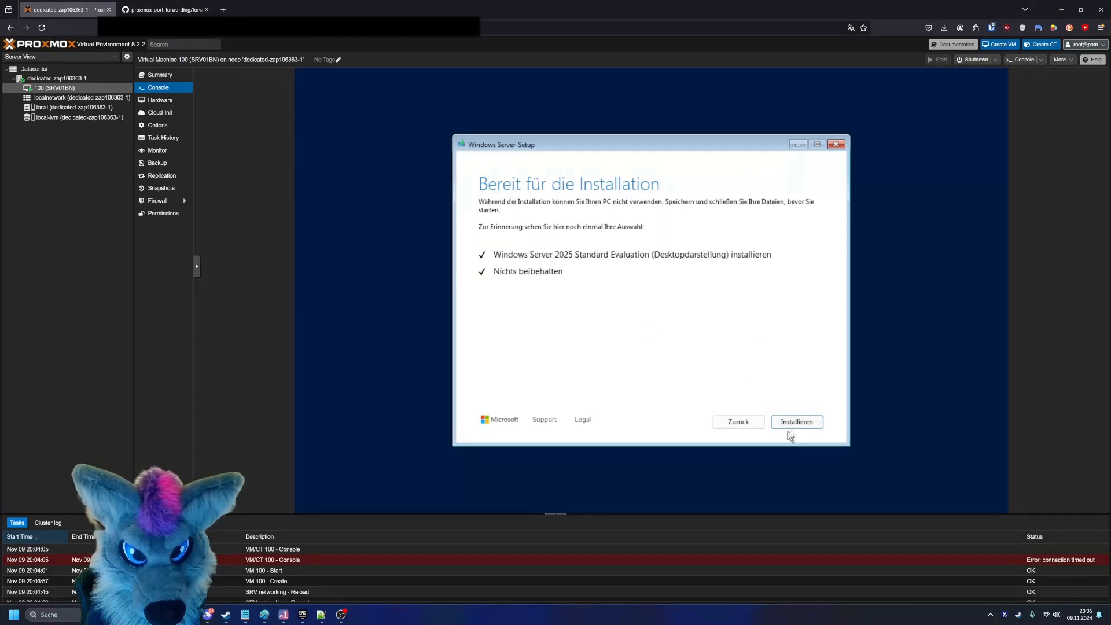
click(796, 422)
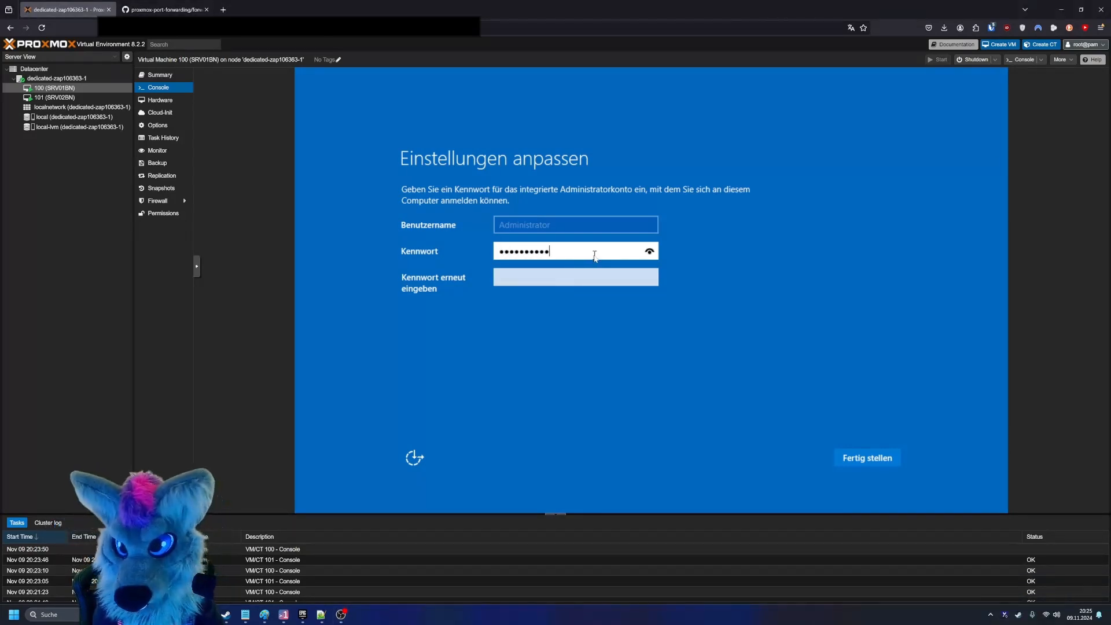
- Enter and repeat the password for the built-in Administrator account and finish the setup
text(!)
key(Tab)
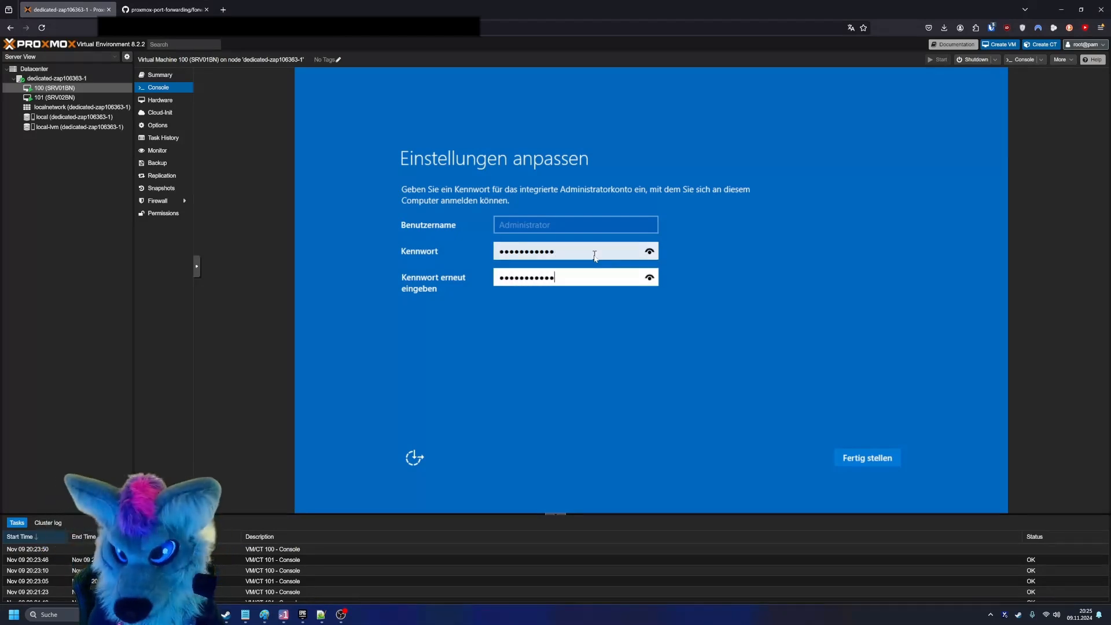
text(!)
click(889, 466)
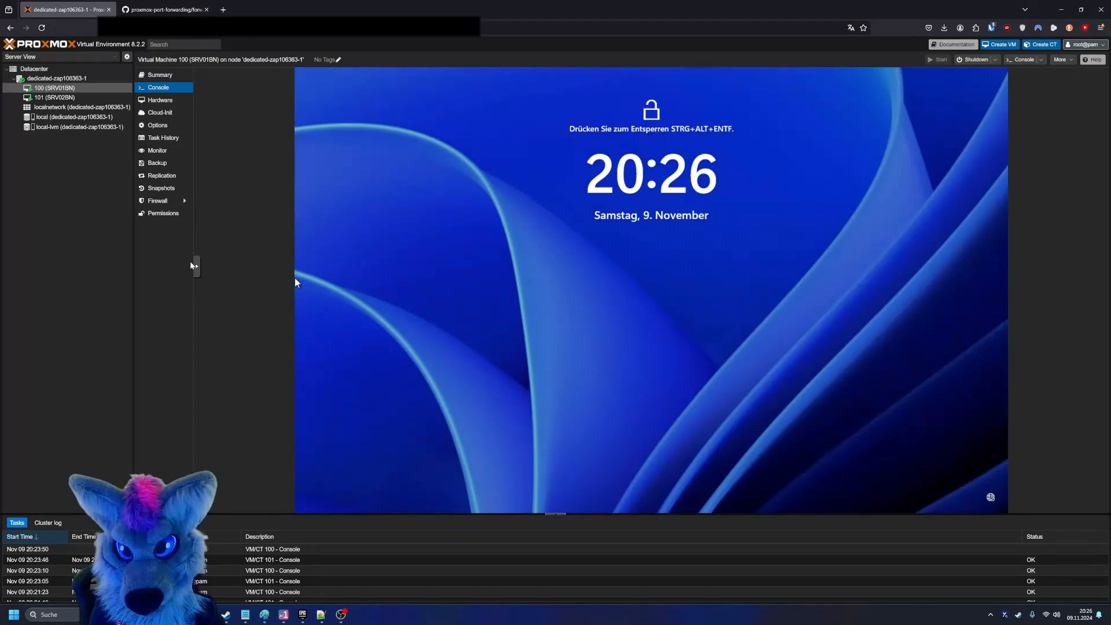
- Send Ctrl+Alt+Del to the VM through the console controls and sign in with the Administrator password
click(196, 266)
click(205, 271)
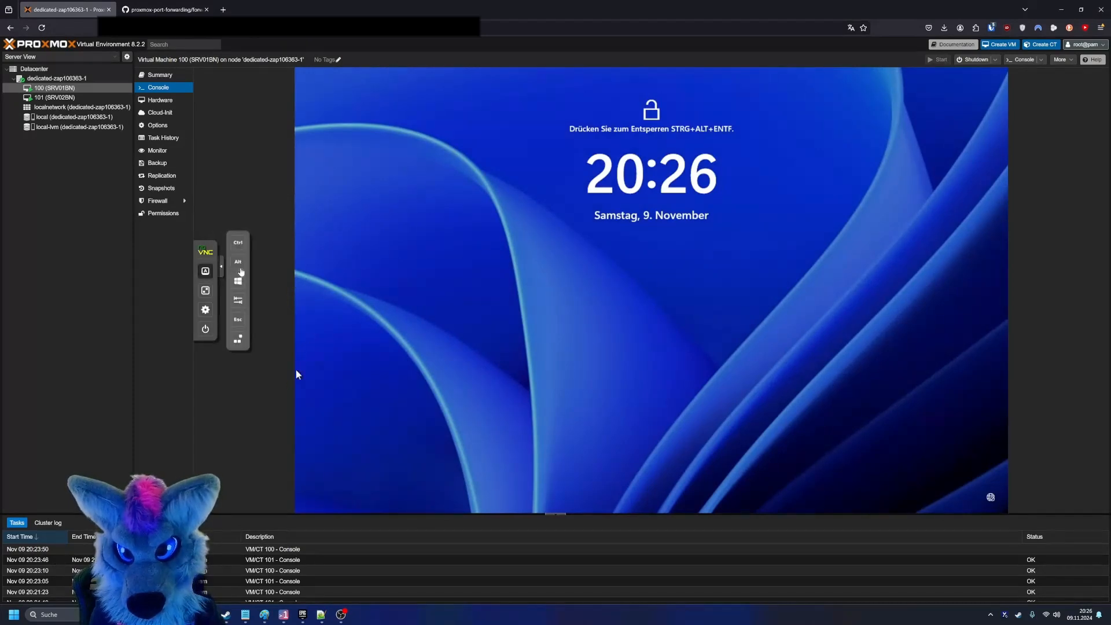
click(239, 340)
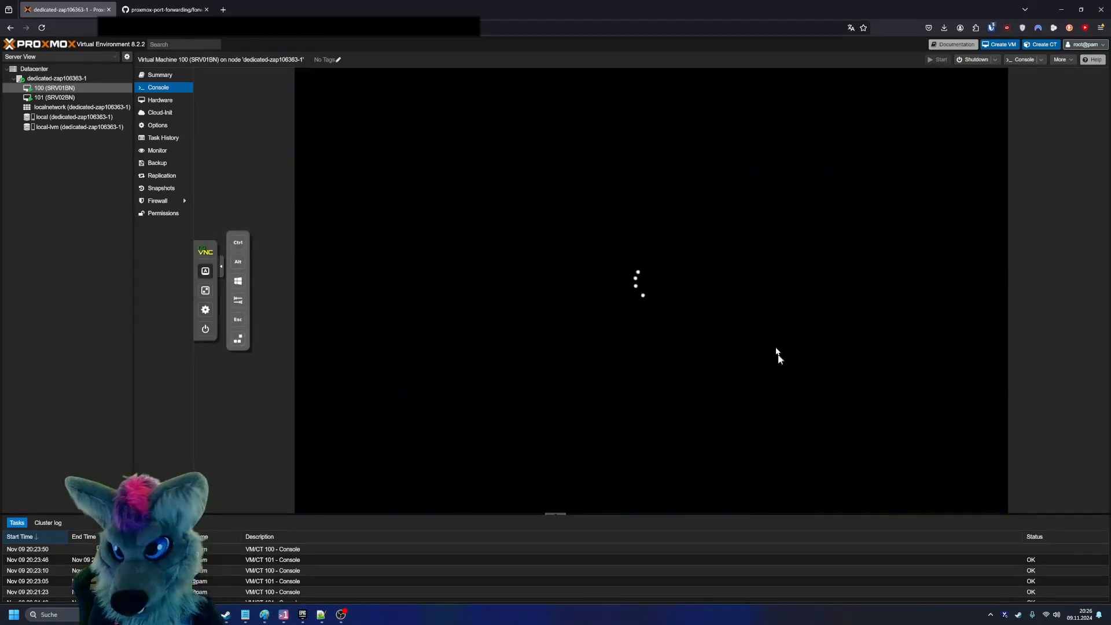
text(***********)
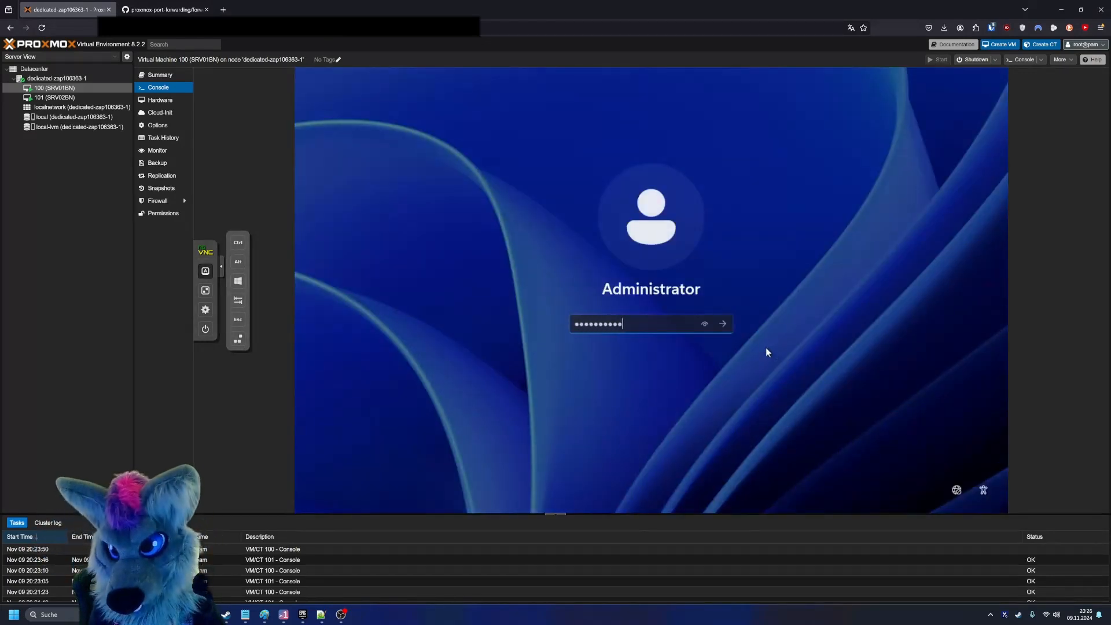
key(Return)
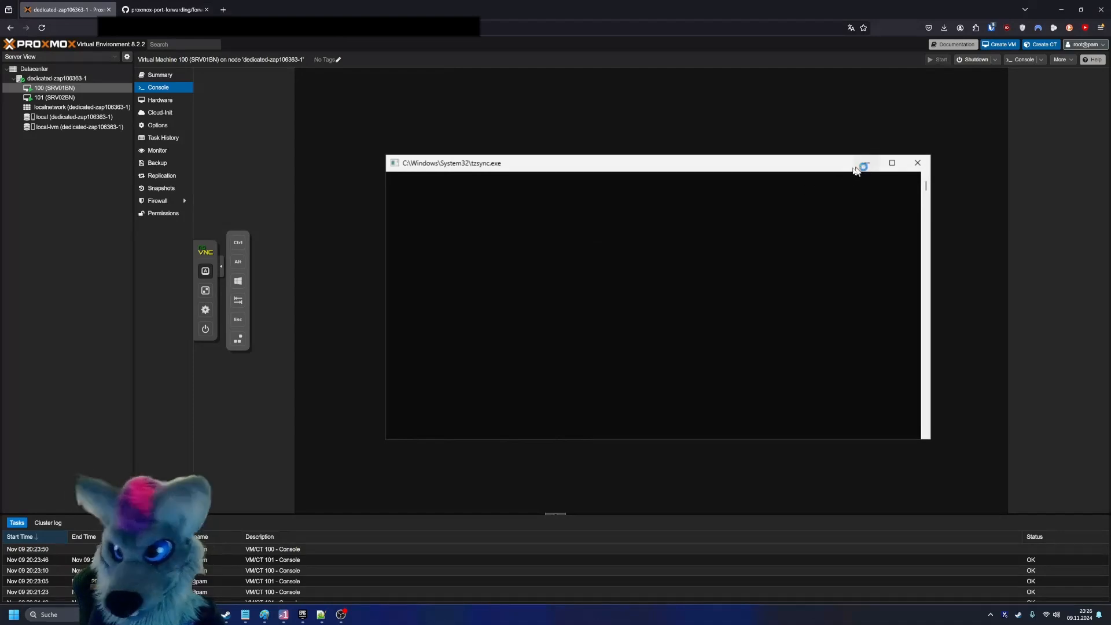
- Choose to send only required diagnostic data (Nur Erforderlich) to Microsoft and accept the setting
drag(799, 162, 774, 148)
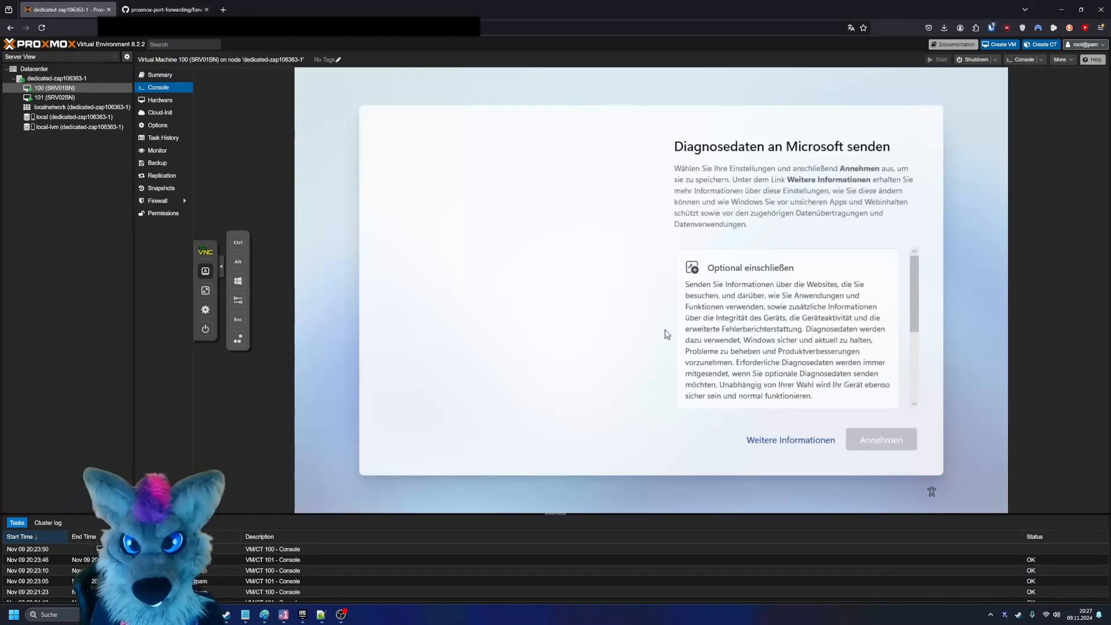
scroll(702, 353, down, 5)
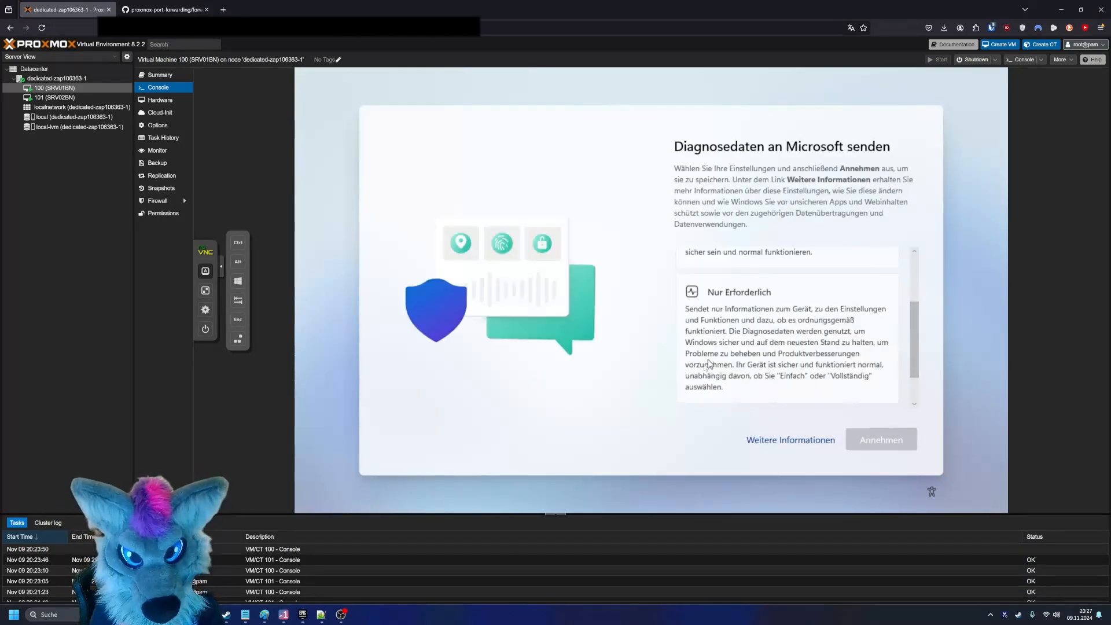
click(839, 396)
click(880, 440)
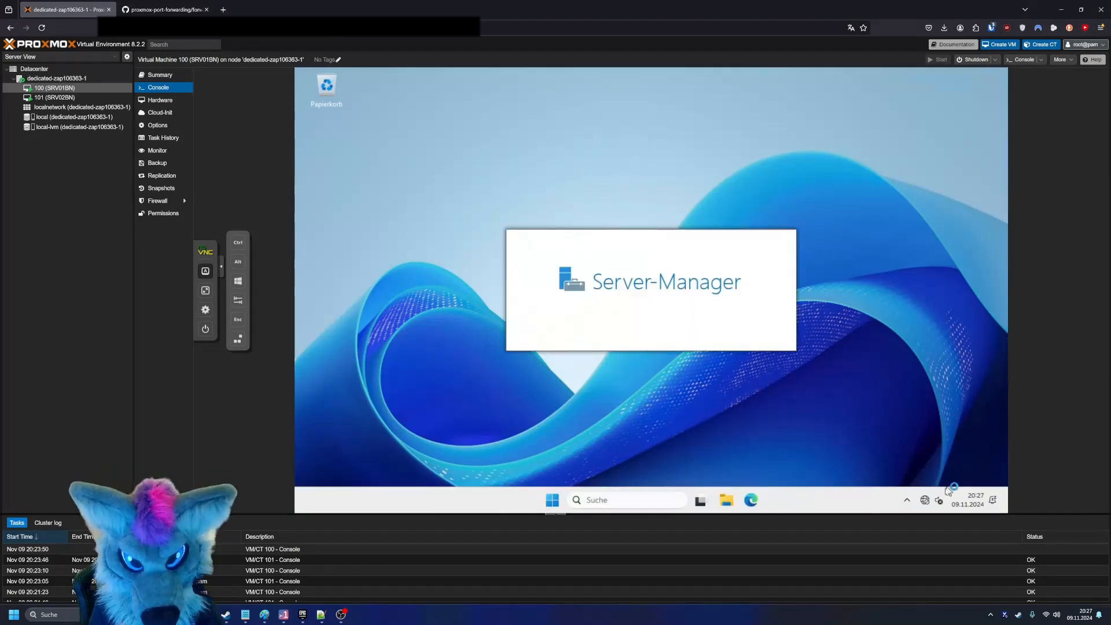
right_click(924, 500)
click(932, 371)
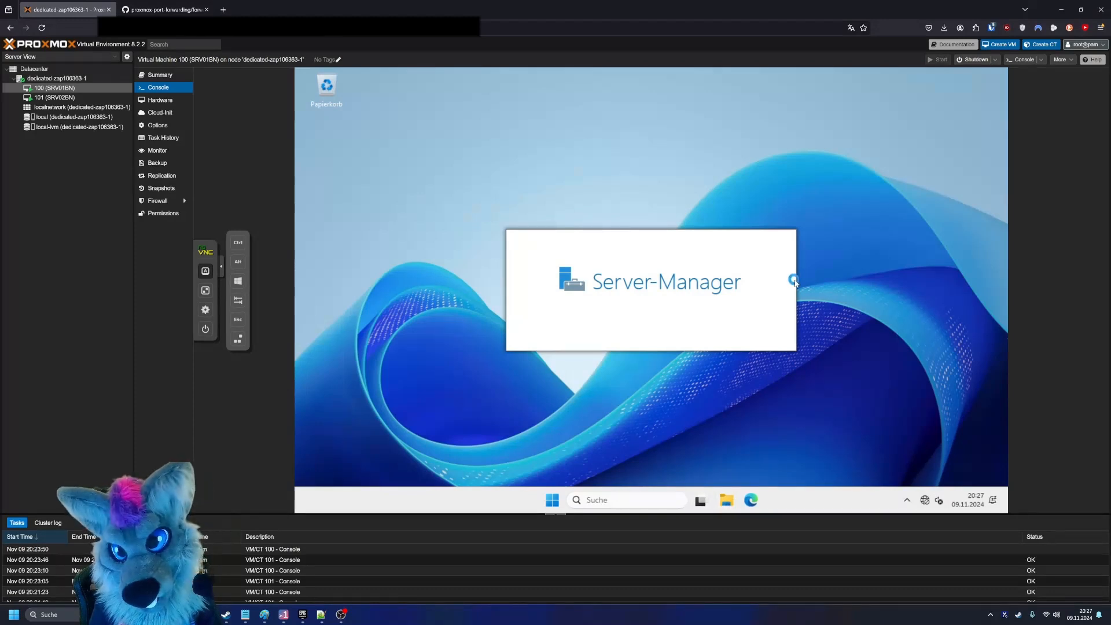
- Open the virtio-win CD drive (D:) in File Explorer and launch the virtio-win-gt-x64 installer
click(726, 500)
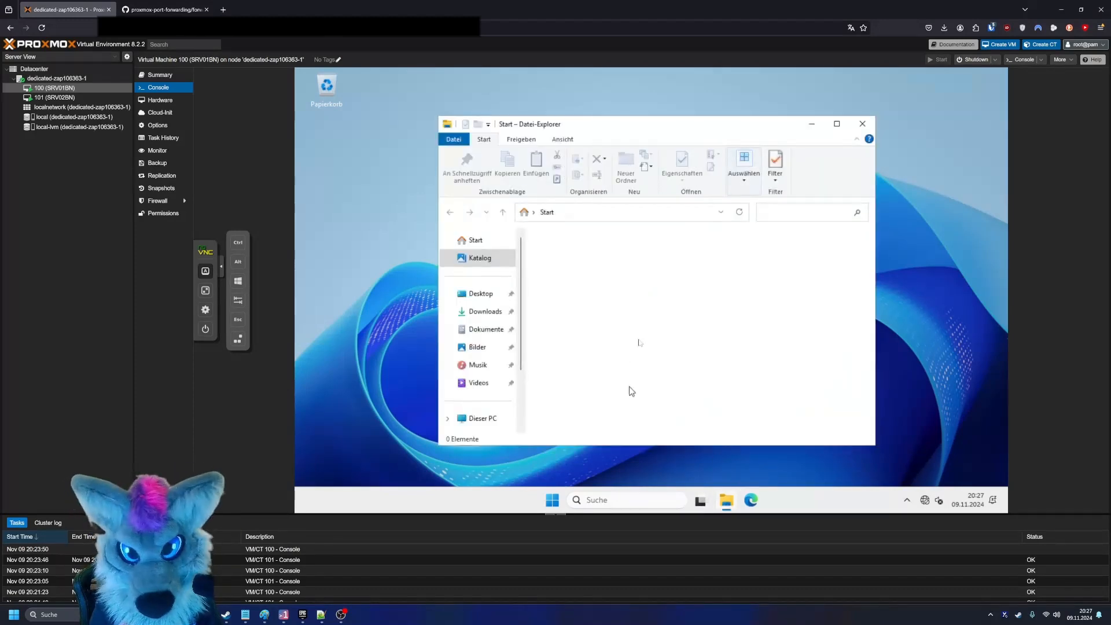
scroll(513, 369, down, 3)
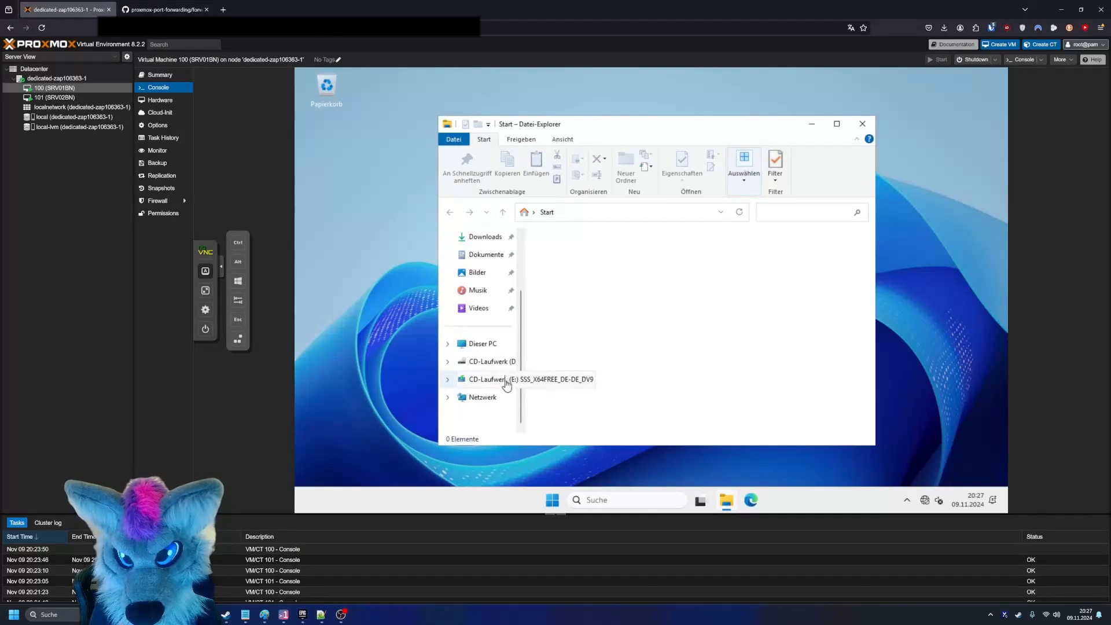
click(504, 365)
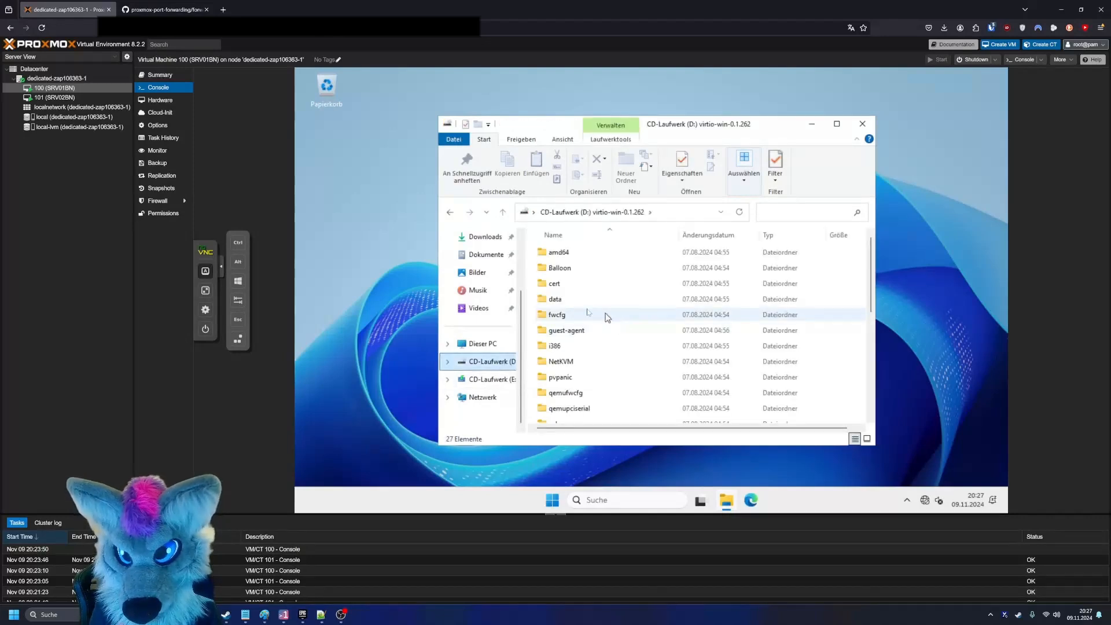
scroll(590, 317, down, 5)
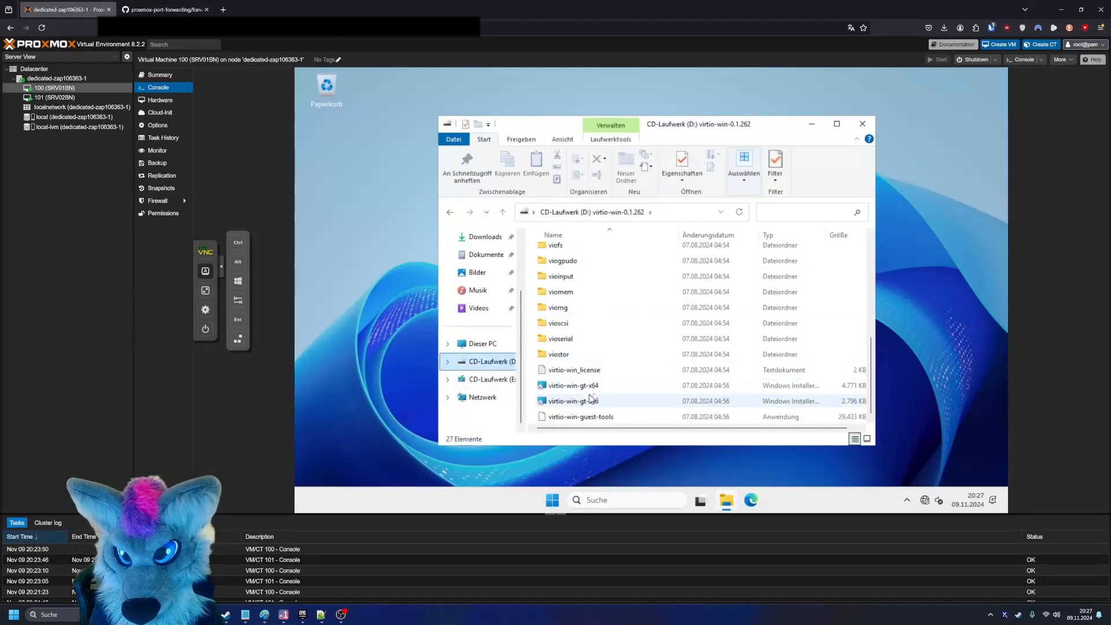
double_click(591, 390)
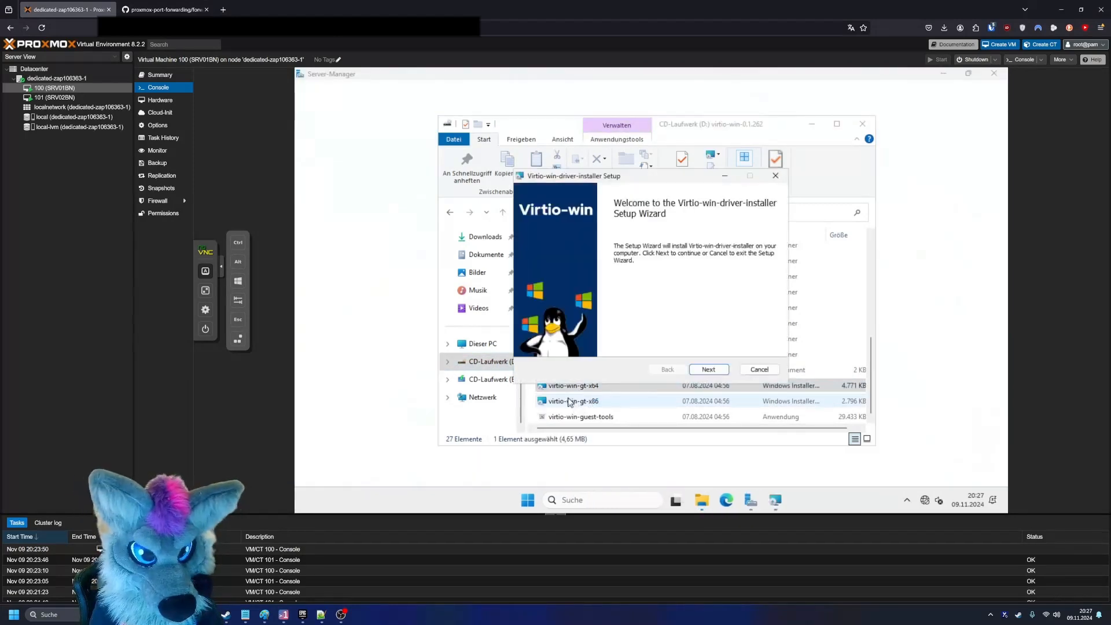
- Accept the Virtio-win driver installer's licence agreement and start the installation with the default features
click(711, 370)
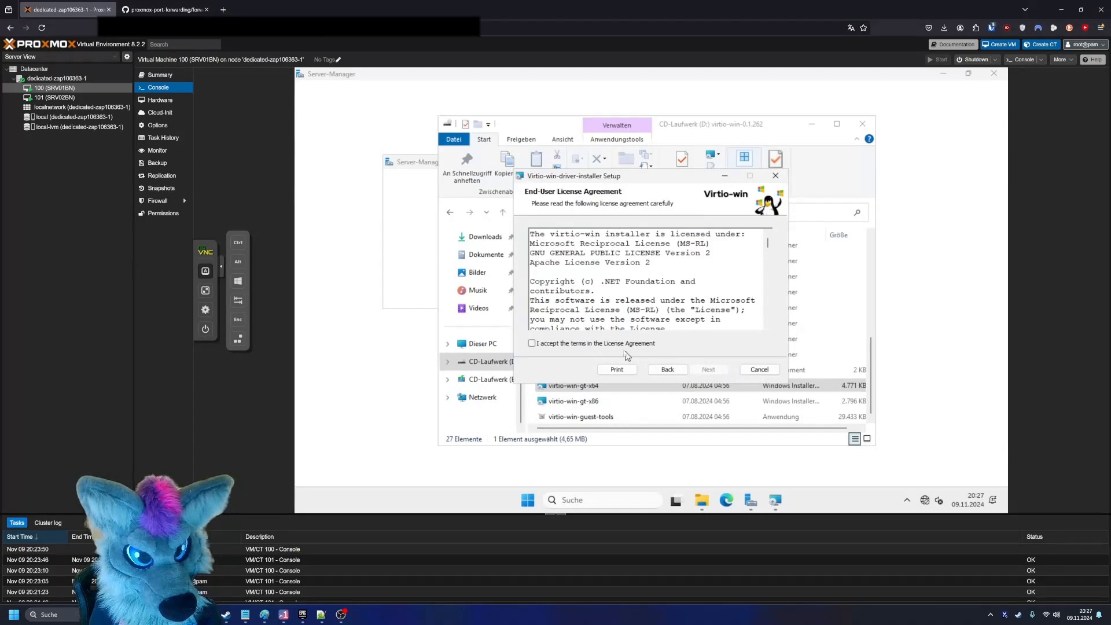
click(531, 343)
click(705, 370)
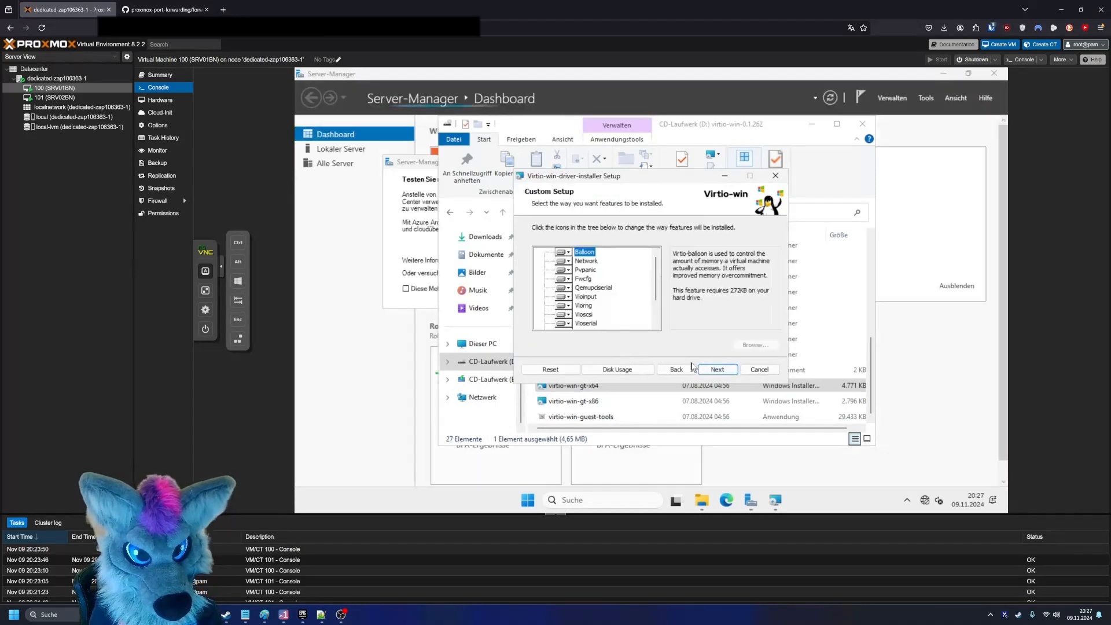
click(707, 370)
click(707, 370)
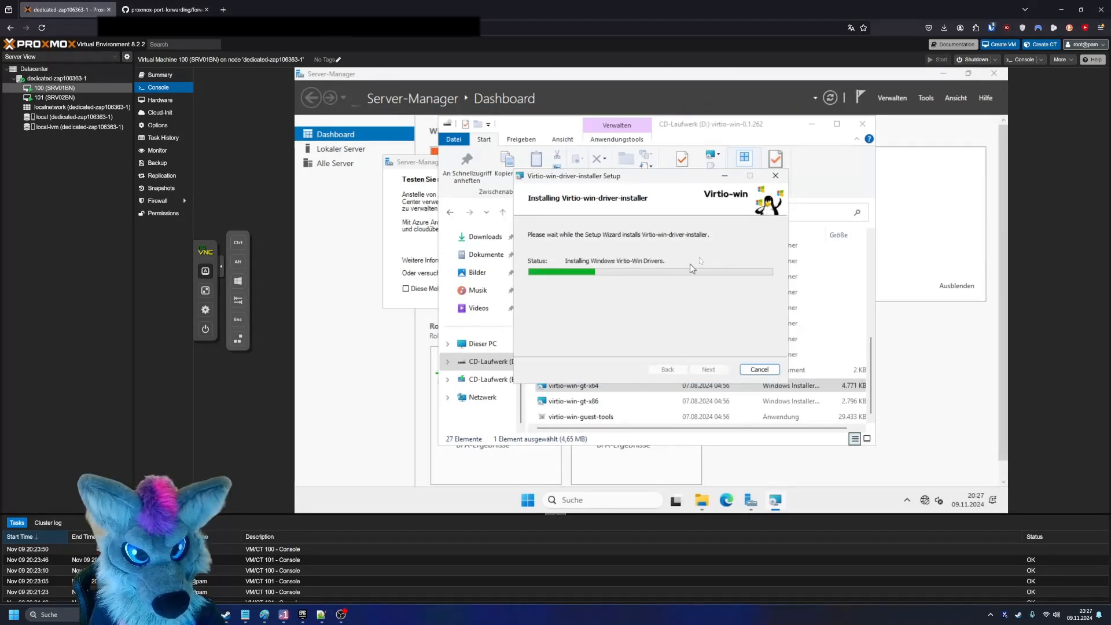
drag(679, 186, 604, 180)
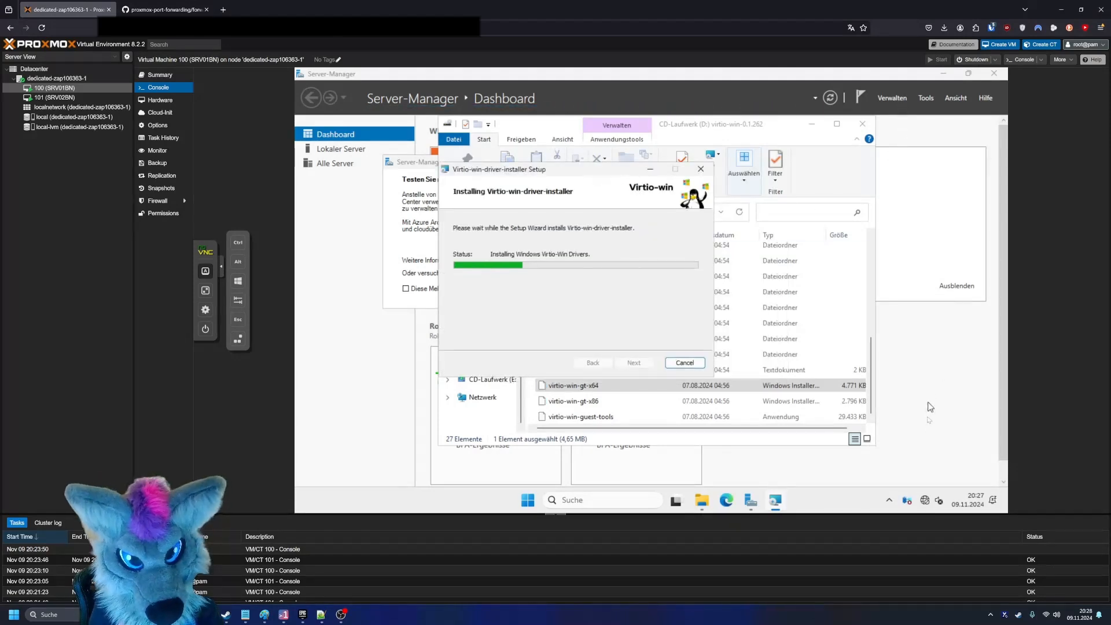
- Open the Ethernet page of the Windows network and internet settings in the VM
right_click(925, 499)
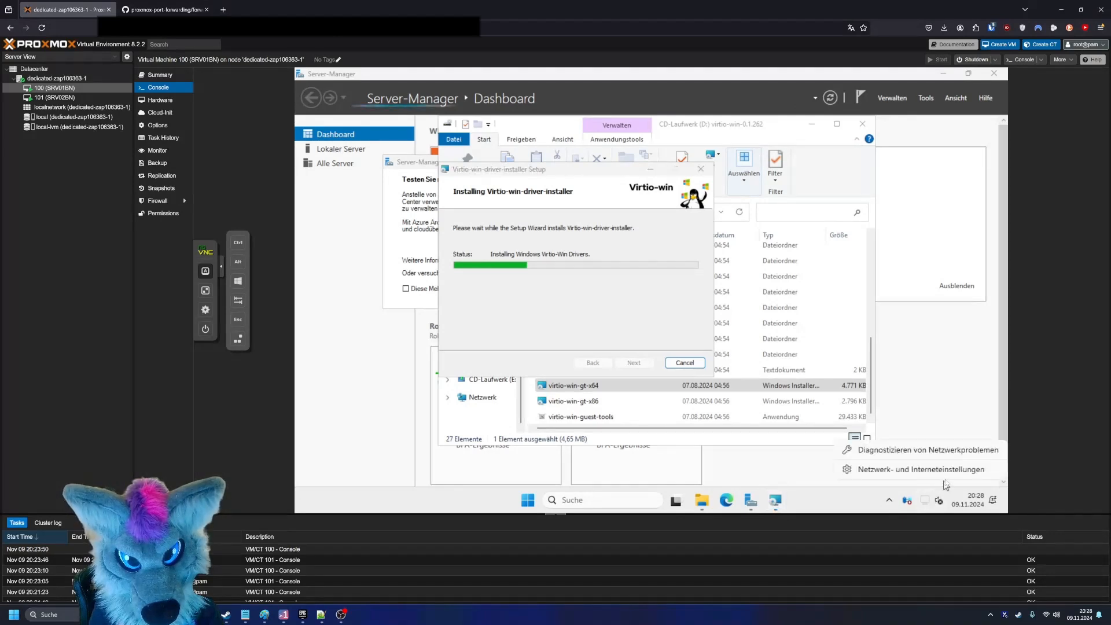
click(947, 471)
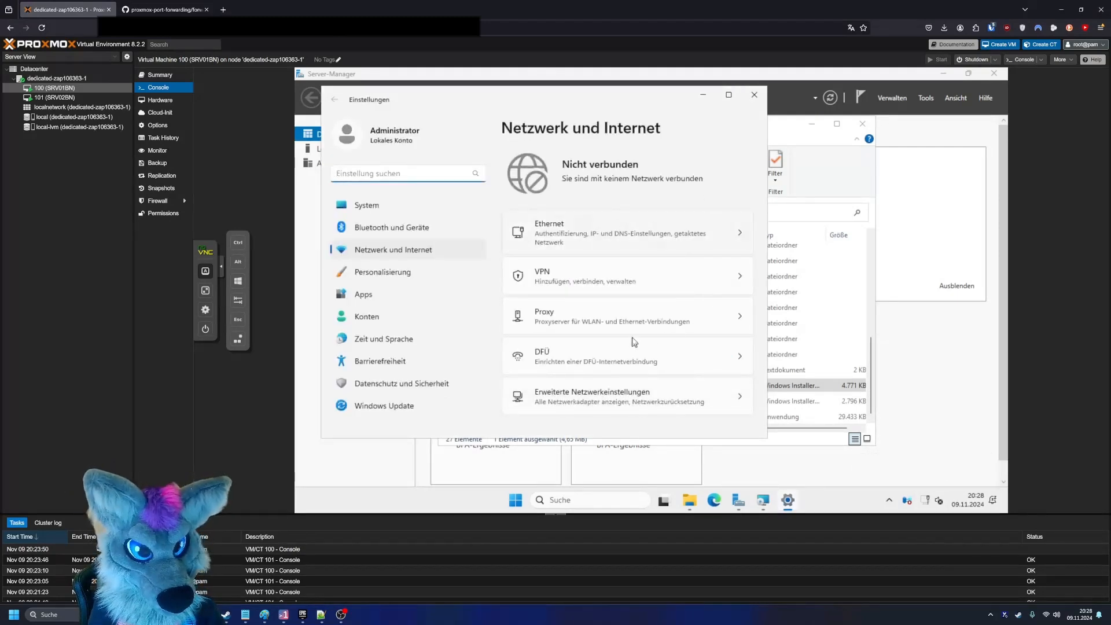
click(576, 240)
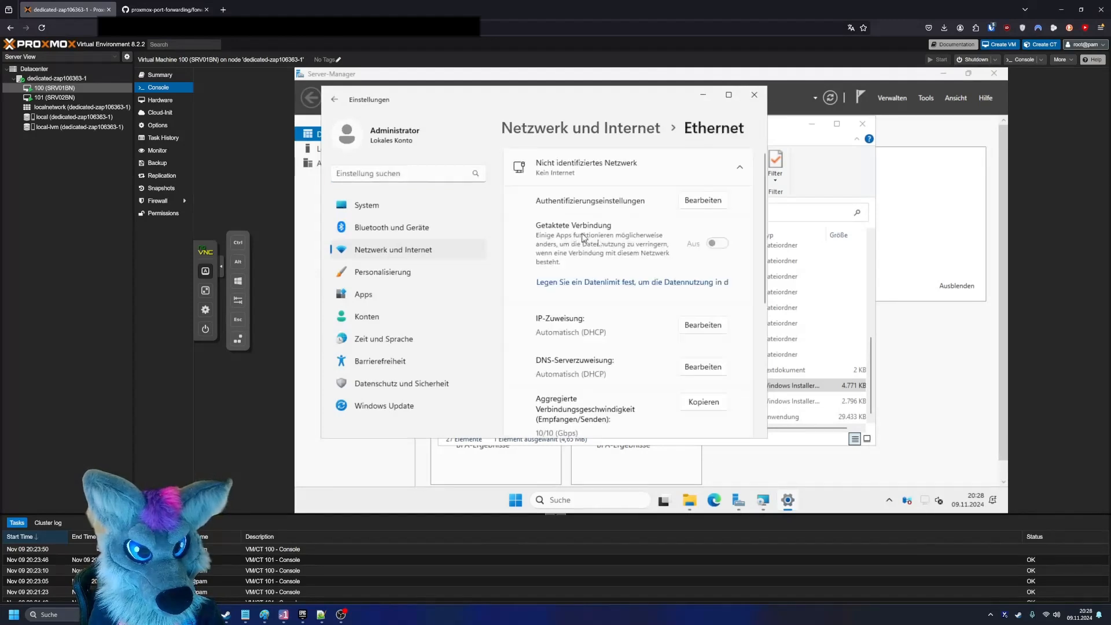
click(705, 201)
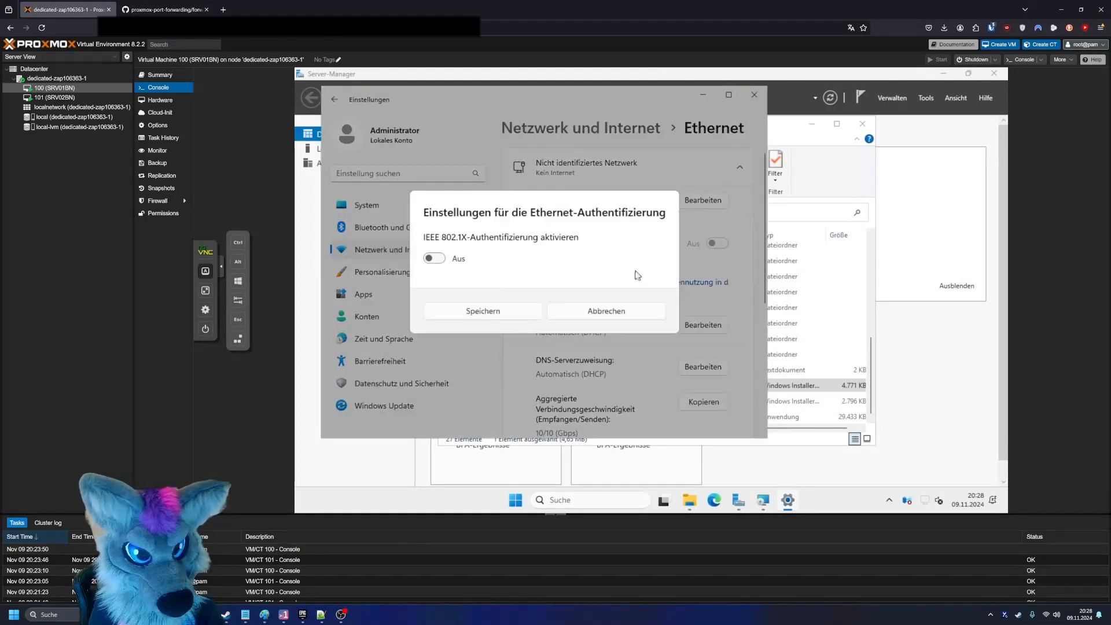
click(605, 315)
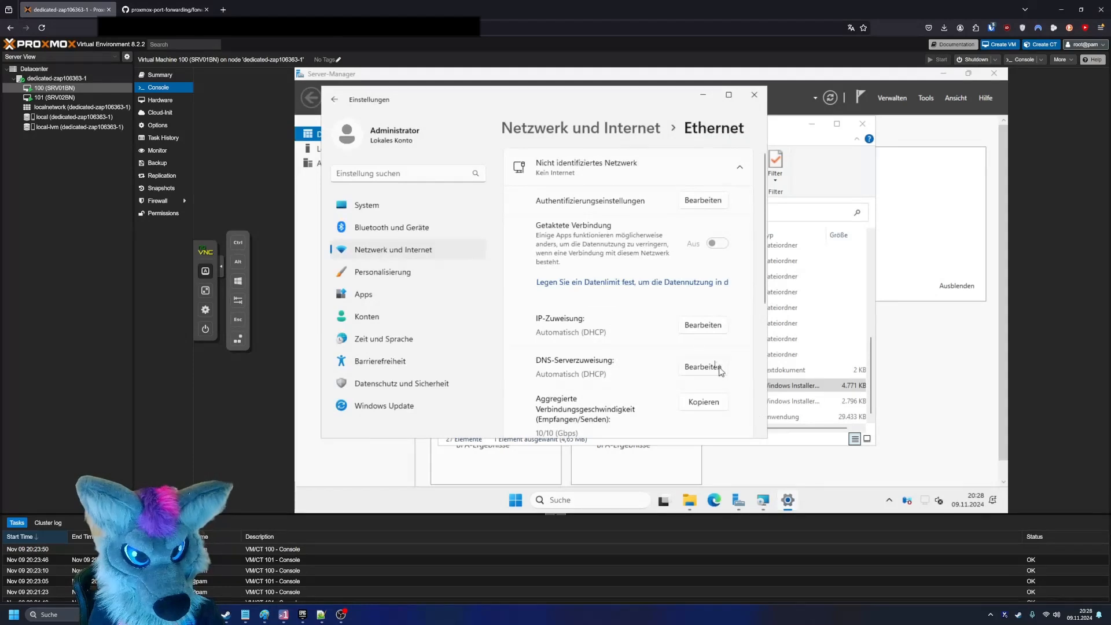
- Switch the Ethernet IP assignment to Manuell, enable IPv4 and set the IP address to 192.168.100.254
click(712, 328)
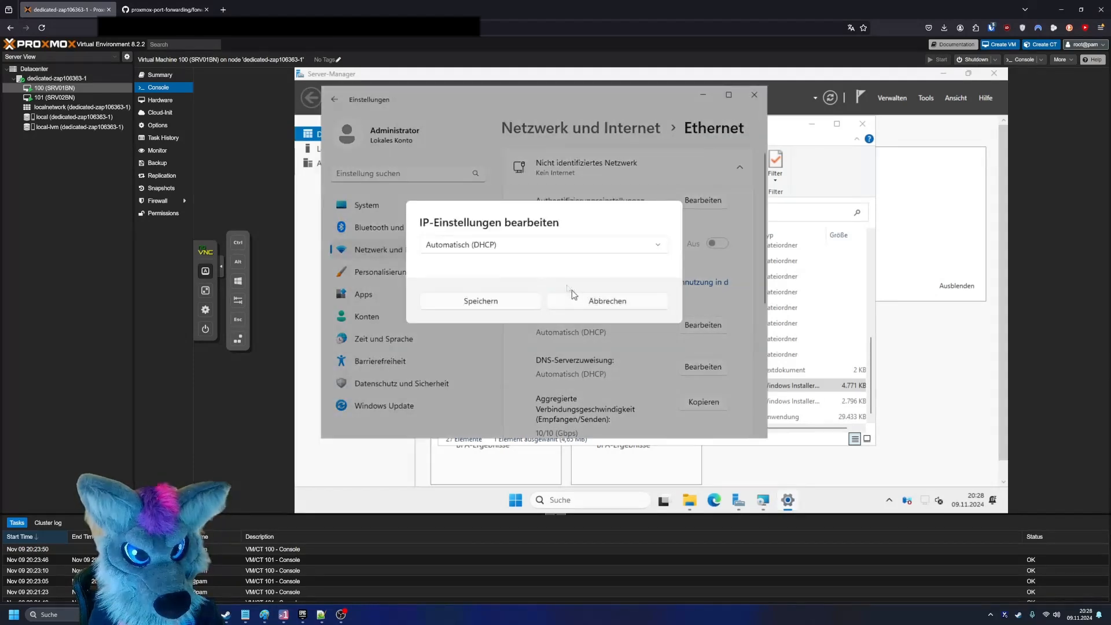
click(509, 245)
click(498, 268)
click(430, 248)
click(477, 223)
text(192.168)
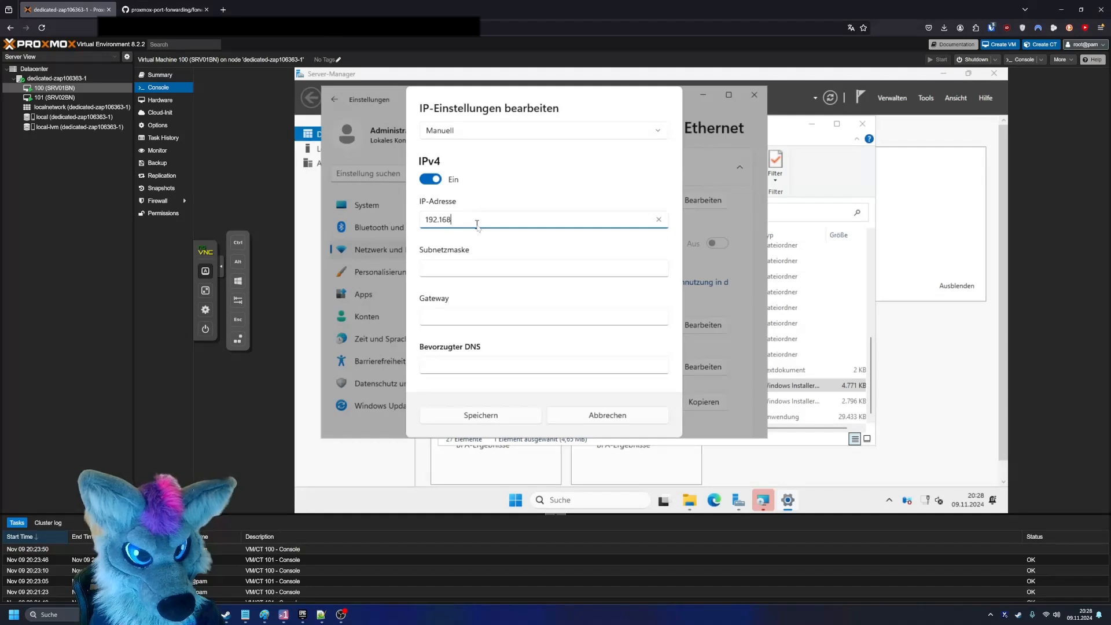
text(.110.)
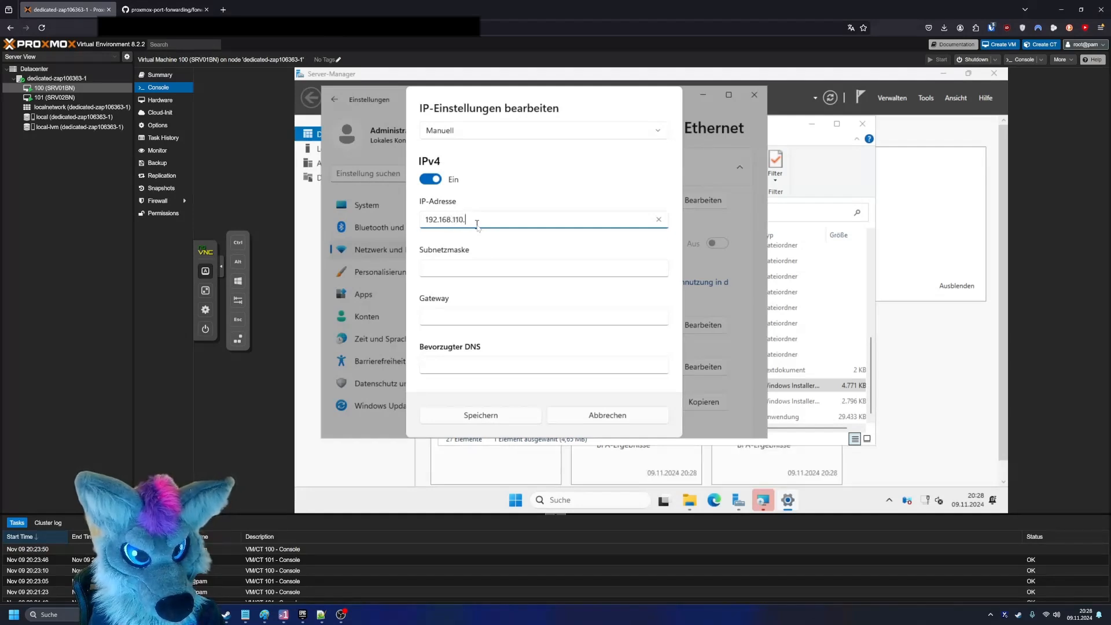
key(BackSpace)
key(BackSpace)
key(BackSpace)
text(00.254)
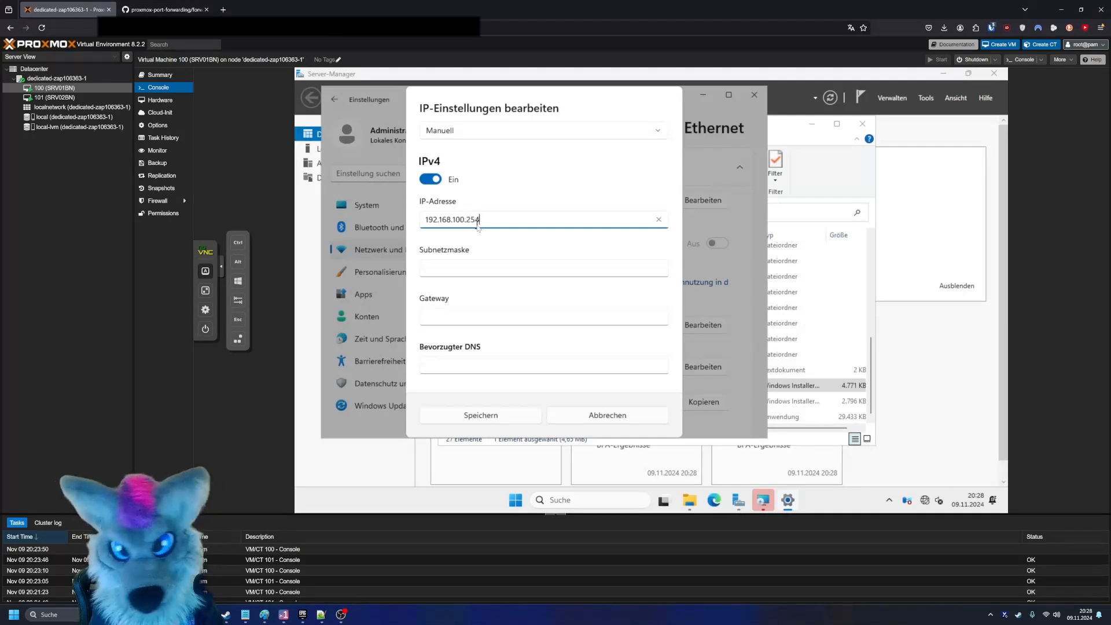
- Set the subnet mask to 255.255.255.0 and the gateway to 192.168.100.1
click(474, 266)
text(255.255.255.0)
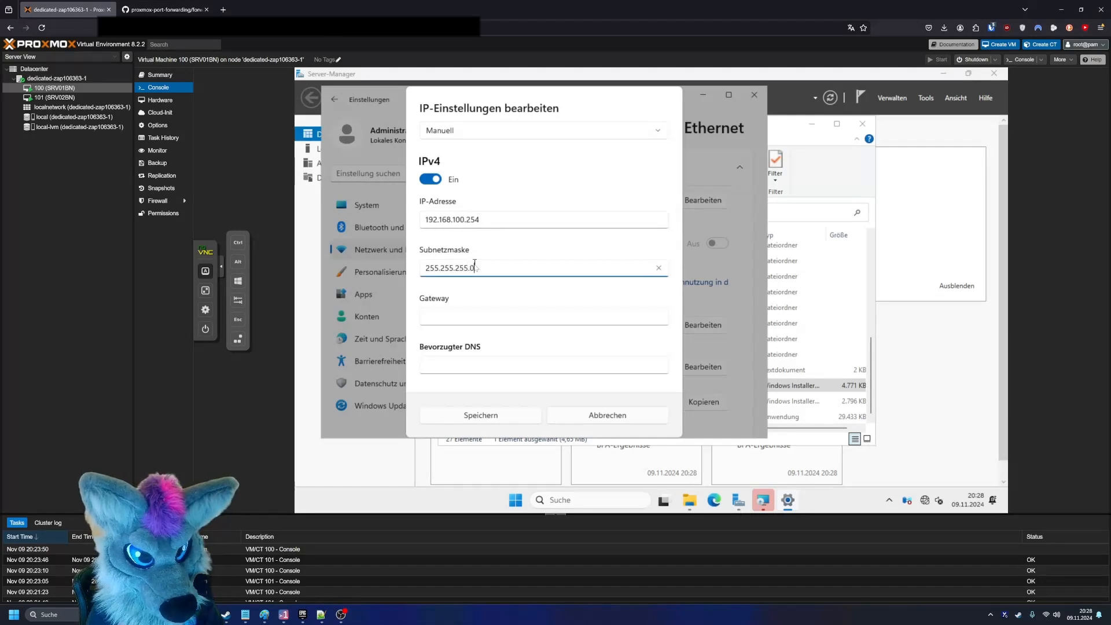
key(Tab)
text(192.)
text(6)
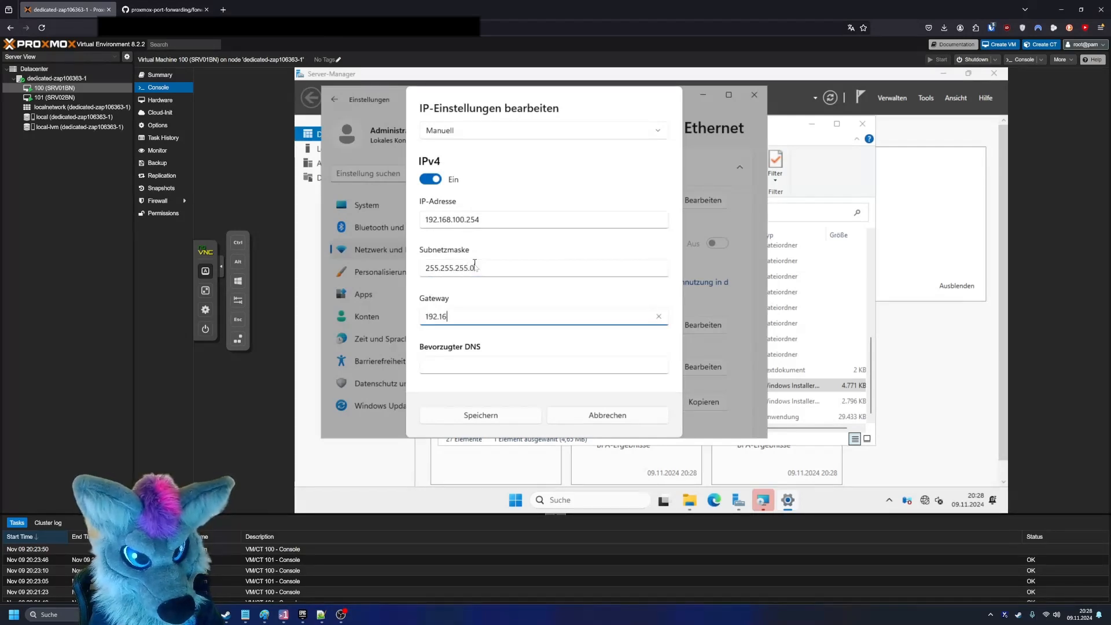
text(8.100.1)
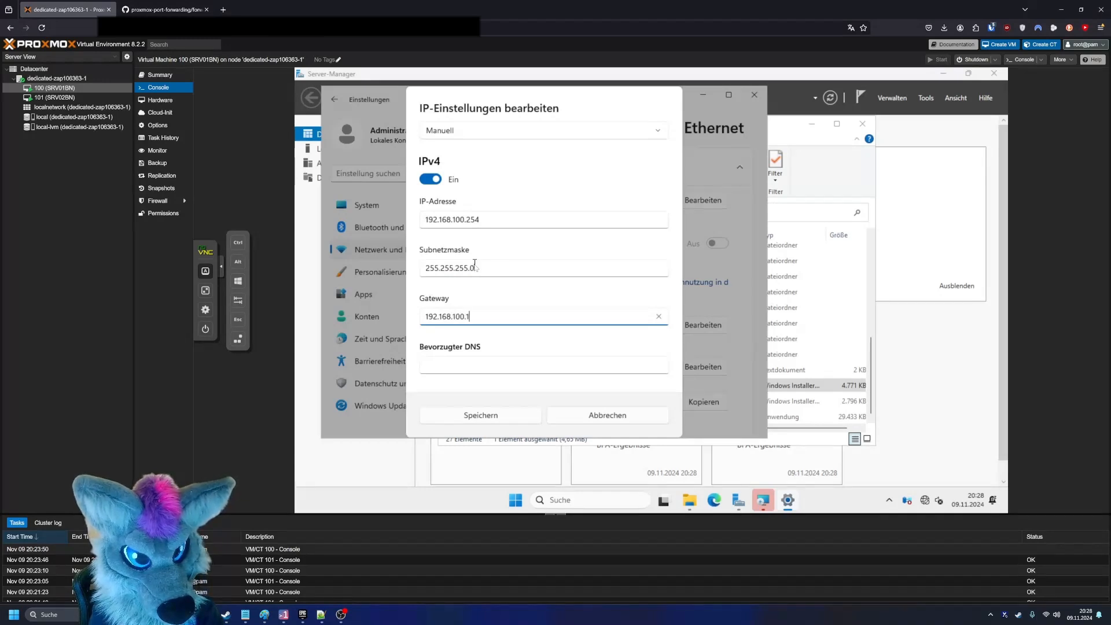
- Set the preferred DNS to 8.8.8.8 and the alternative DNS to 1.1.1.1, and save the IP settings
key(Tab)
scroll(478, 264, down, 2)
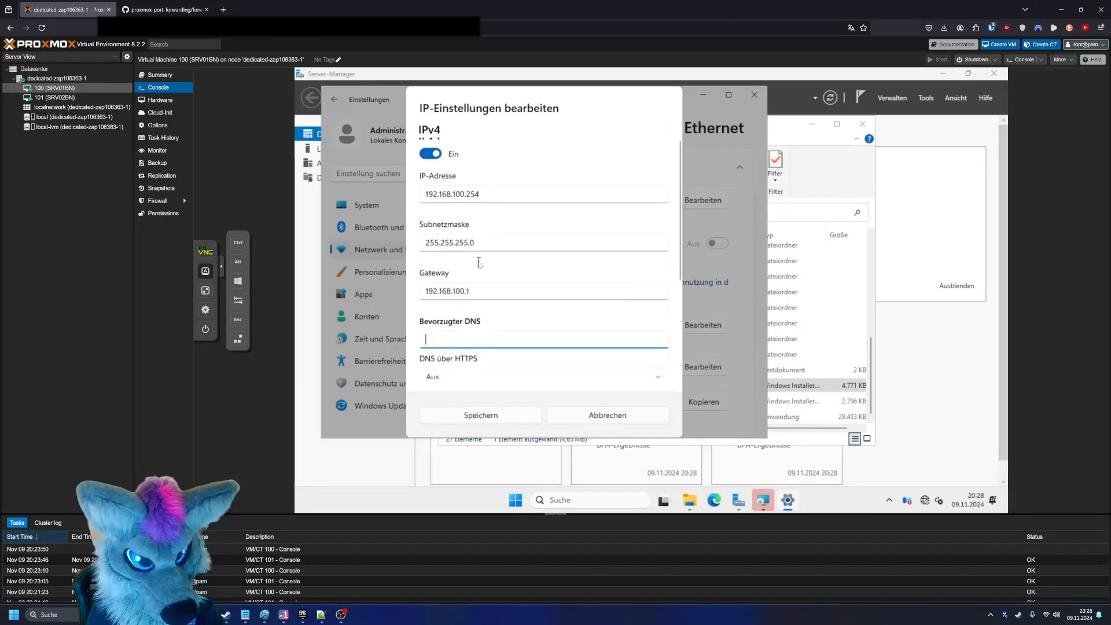
text(8-8-)
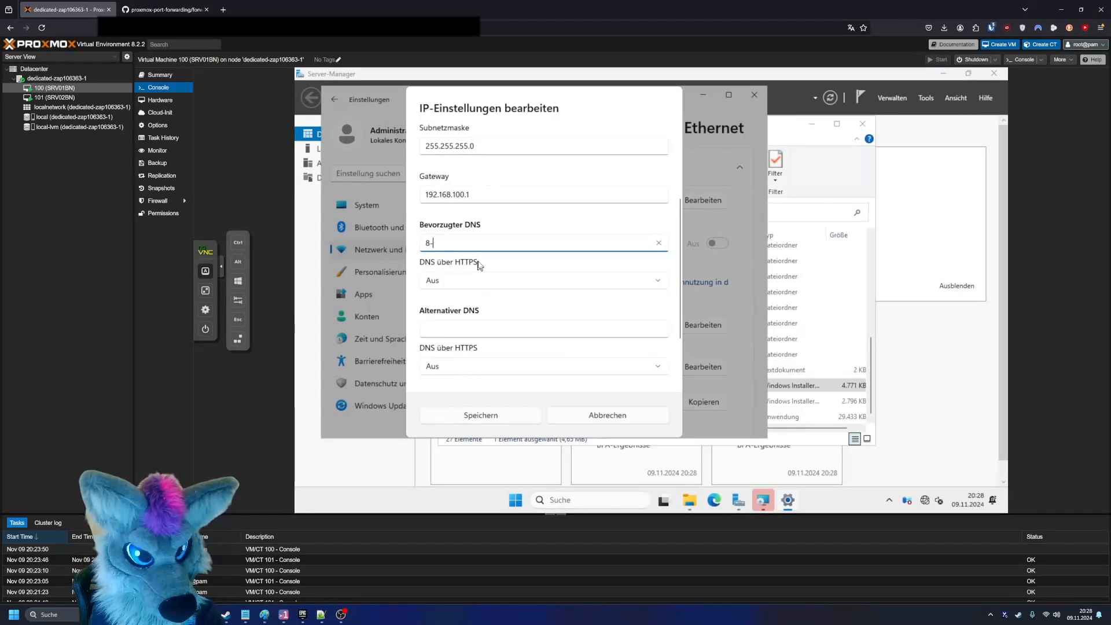
key(BackSpace)
key(BackSpace)
key(BackSpace)
text(.,8)
key(BackSpace)
key(BackSpace)
text(8.8.8)
key(Tab)
key(Tab)
text(1.1.1)
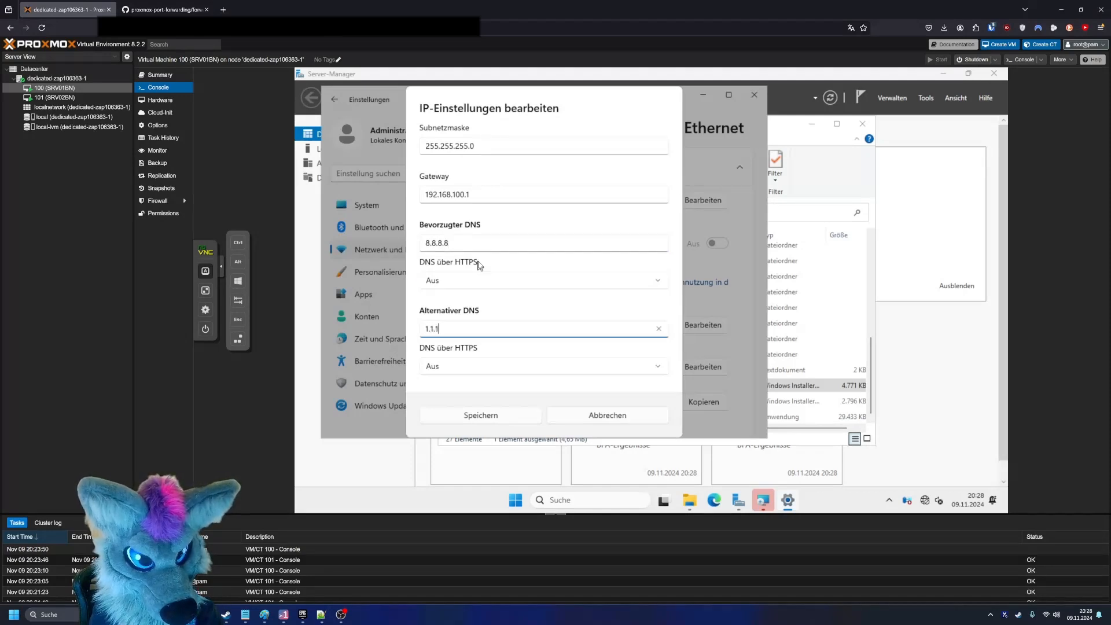
click(504, 418)
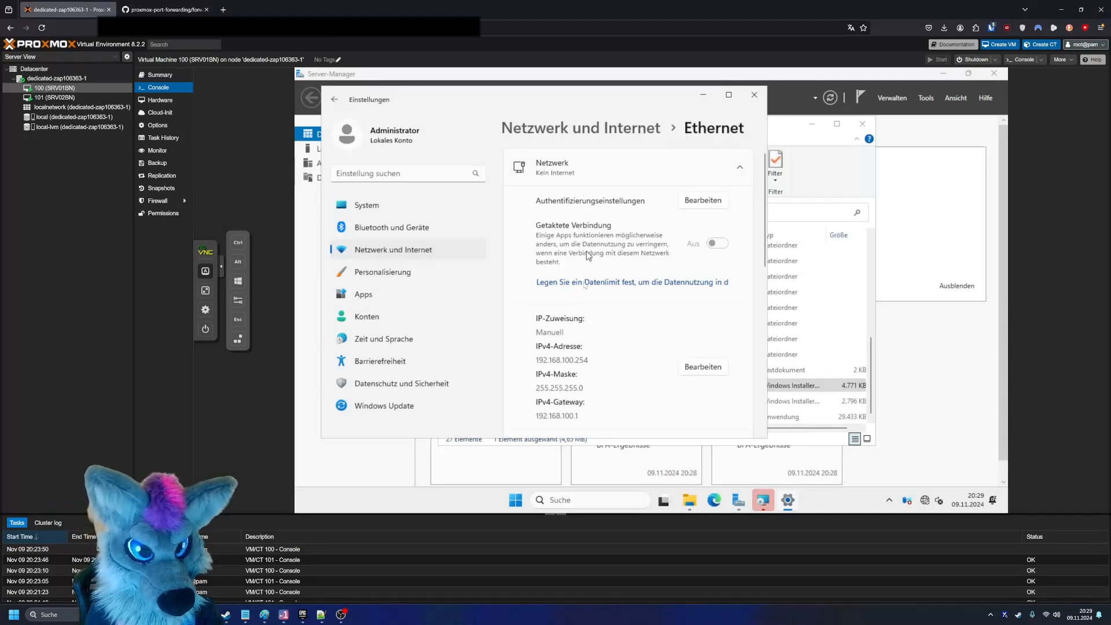
scroll(644, 282, down, 3)
scroll(644, 282, up, 3)
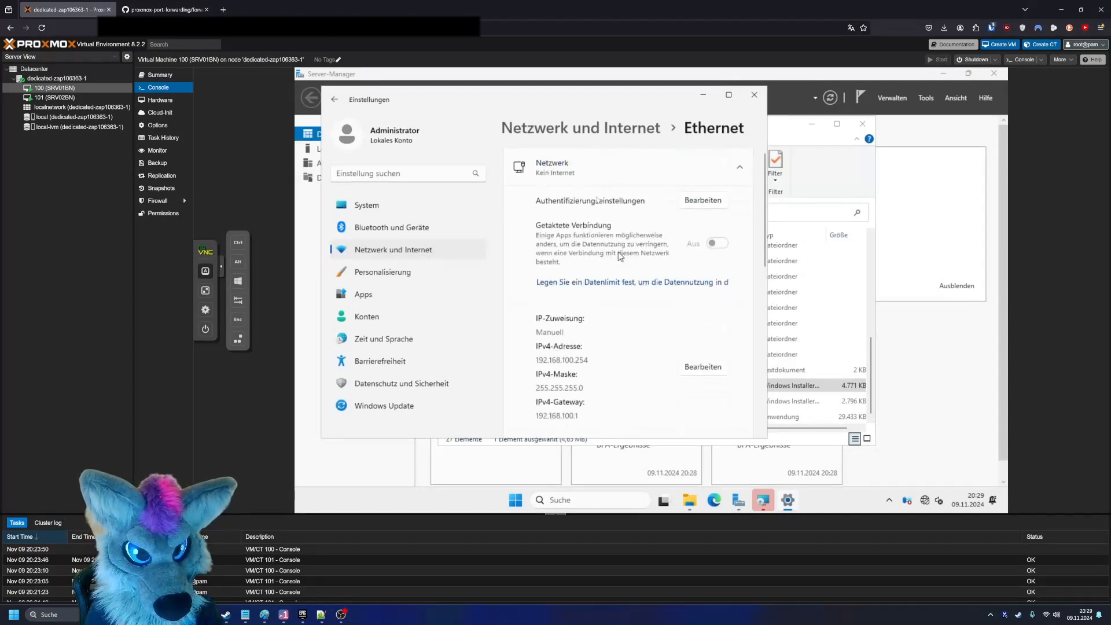
- Launch Microsoft Edge in the VM and complete its first-run setup without signing in, choosing Nicht zulassen for data personalisation
click(716, 499)
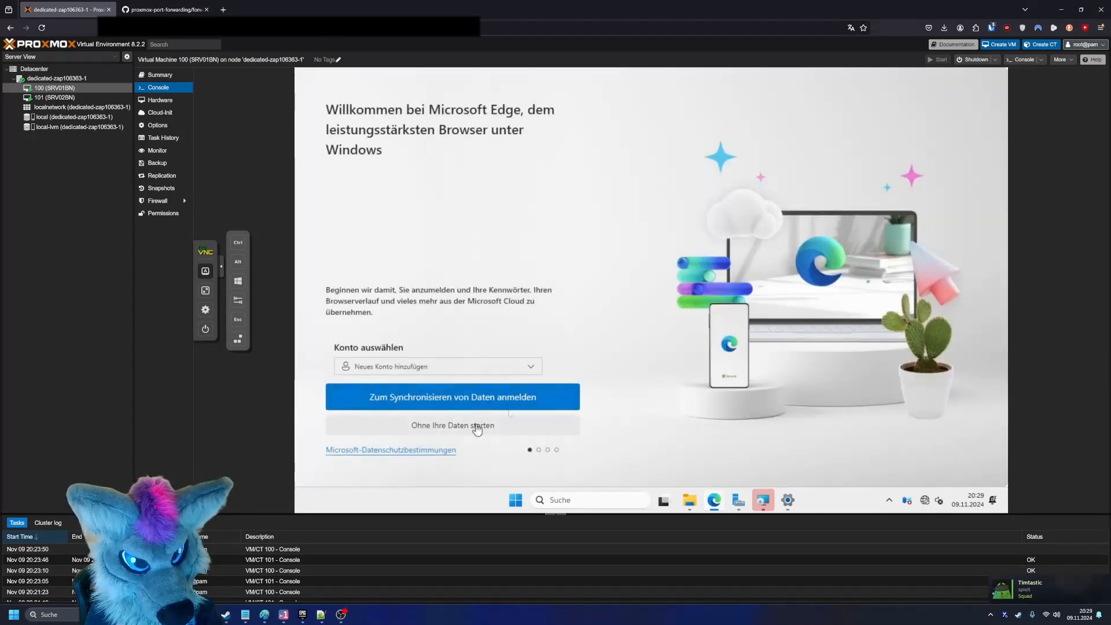
click(477, 428)
click(410, 386)
click(407, 422)
click(431, 391)
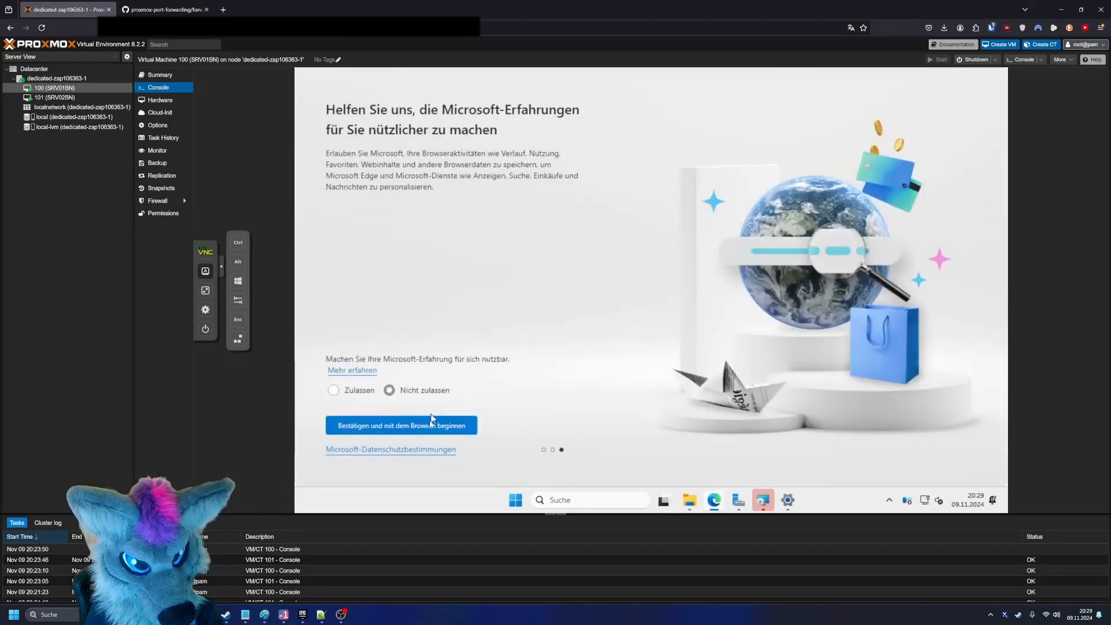
click(431, 421)
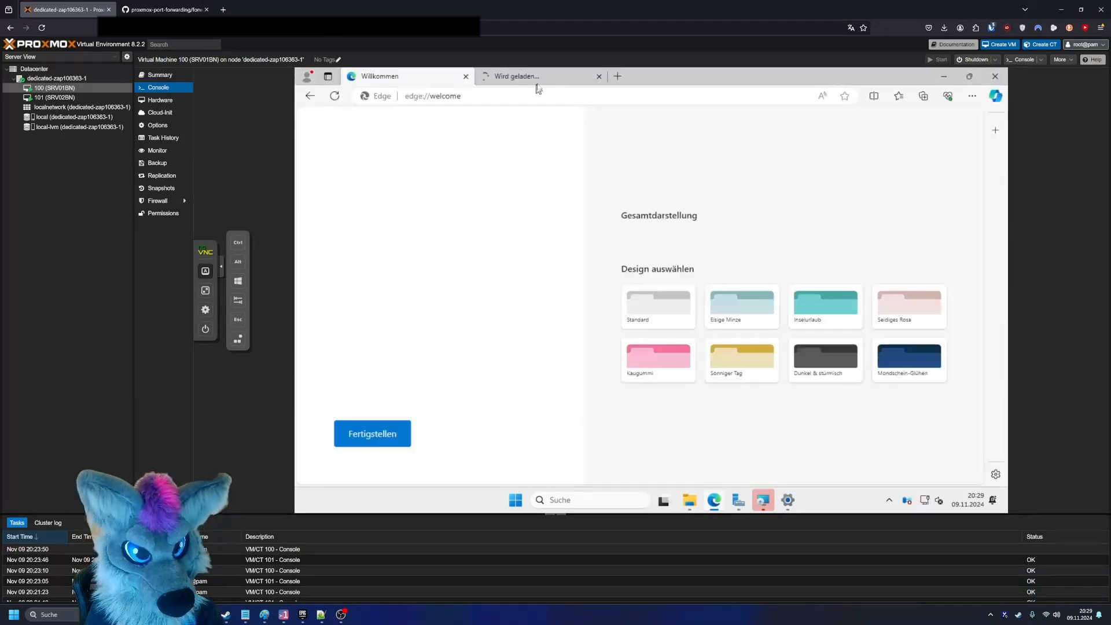
- Search the web for google in a new Edge tab to test the VM's internet access
click(537, 85)
click(549, 97)
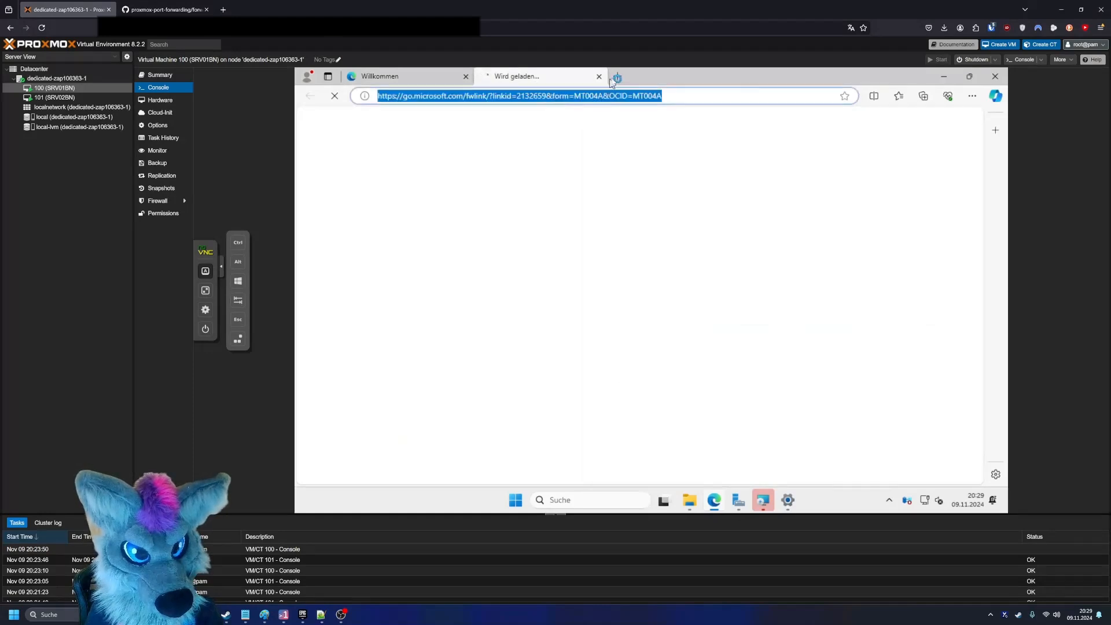
click(615, 79)
text(g)
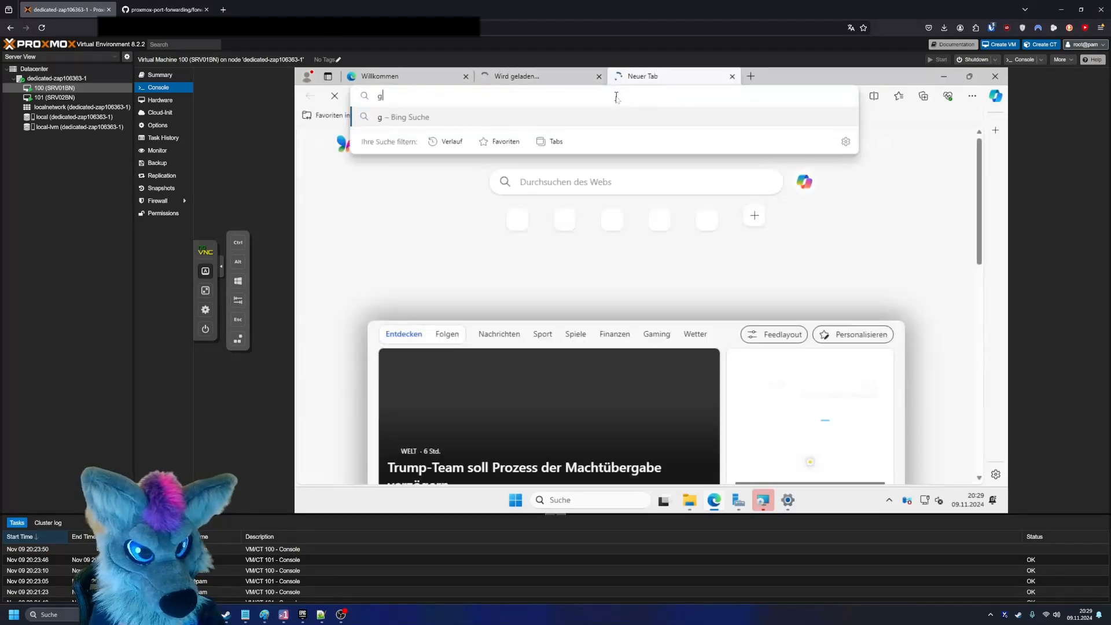
text(oogle)
key(Return)
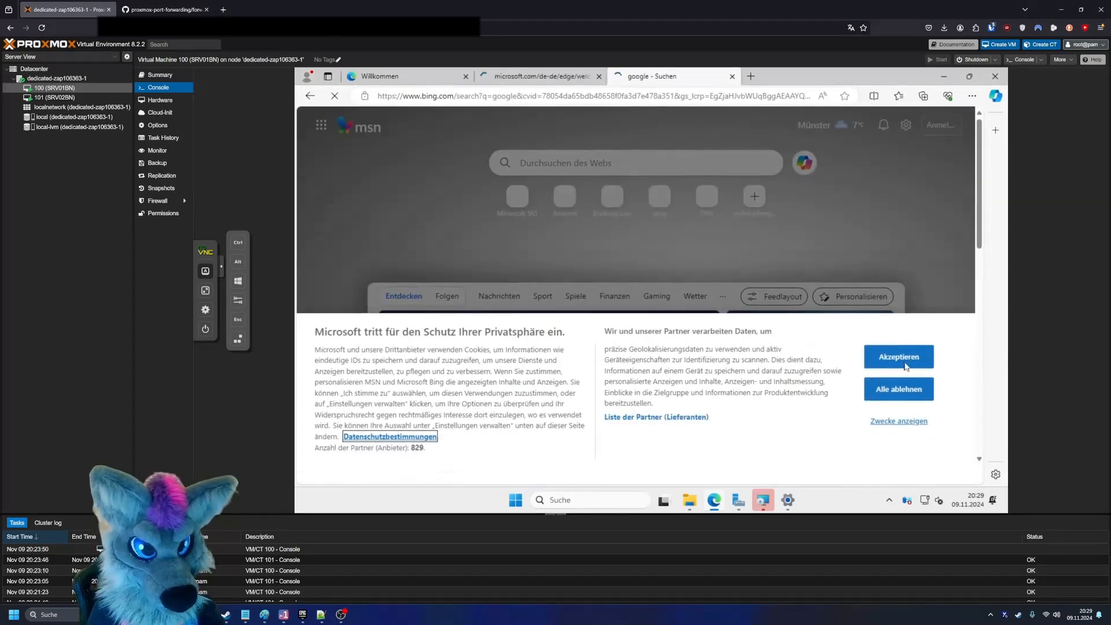
click(900, 375)
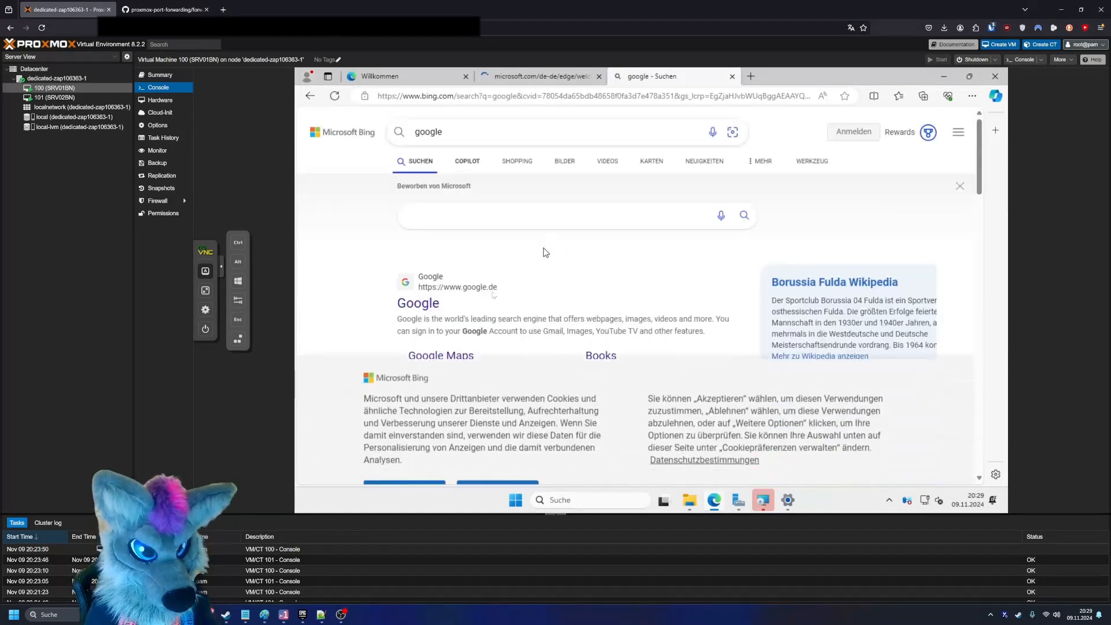
- Open google.de from the search results, close the Bing results tab and reject all optional Google cookies
click(586, 256)
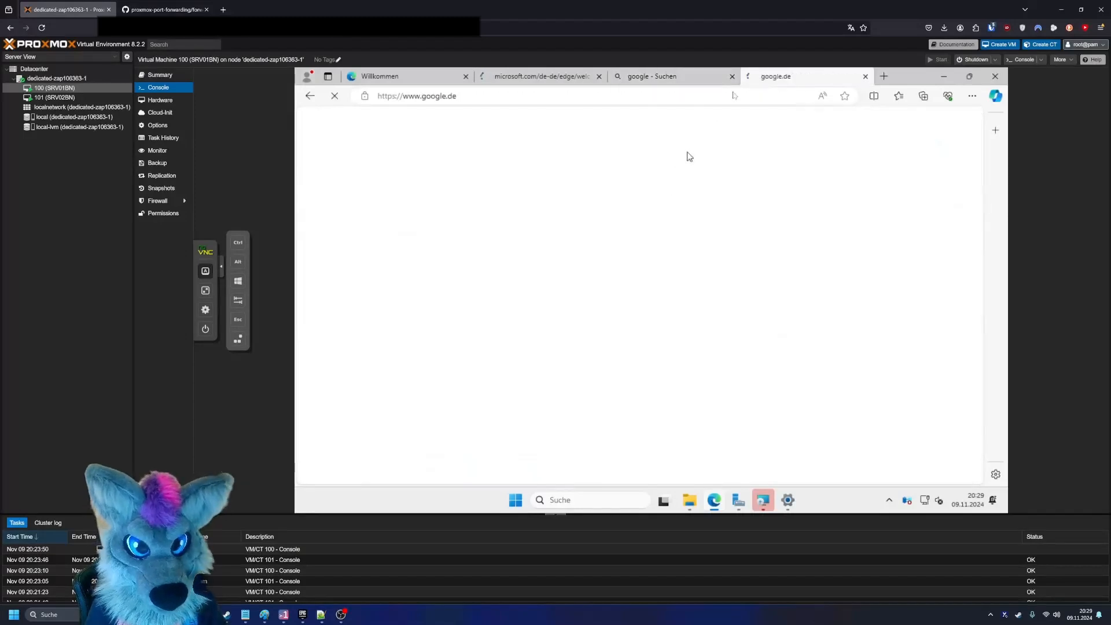
click(733, 75)
scroll(683, 356, down, 3)
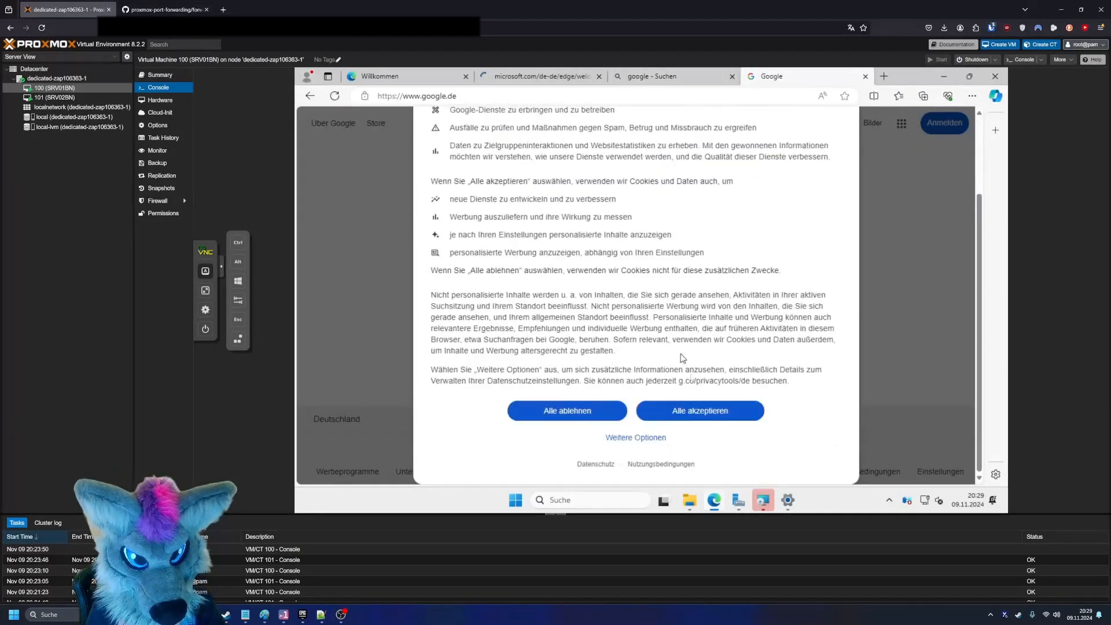
click(555, 412)
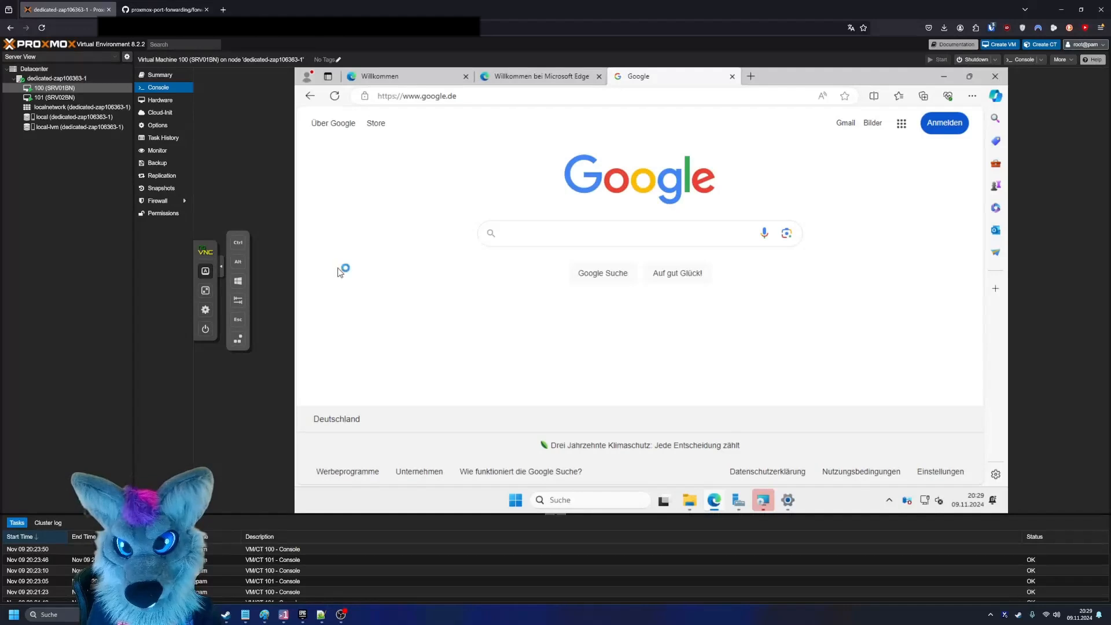
- Return to the Virtio-win driver installer and finish its setup wizard
click(558, 95)
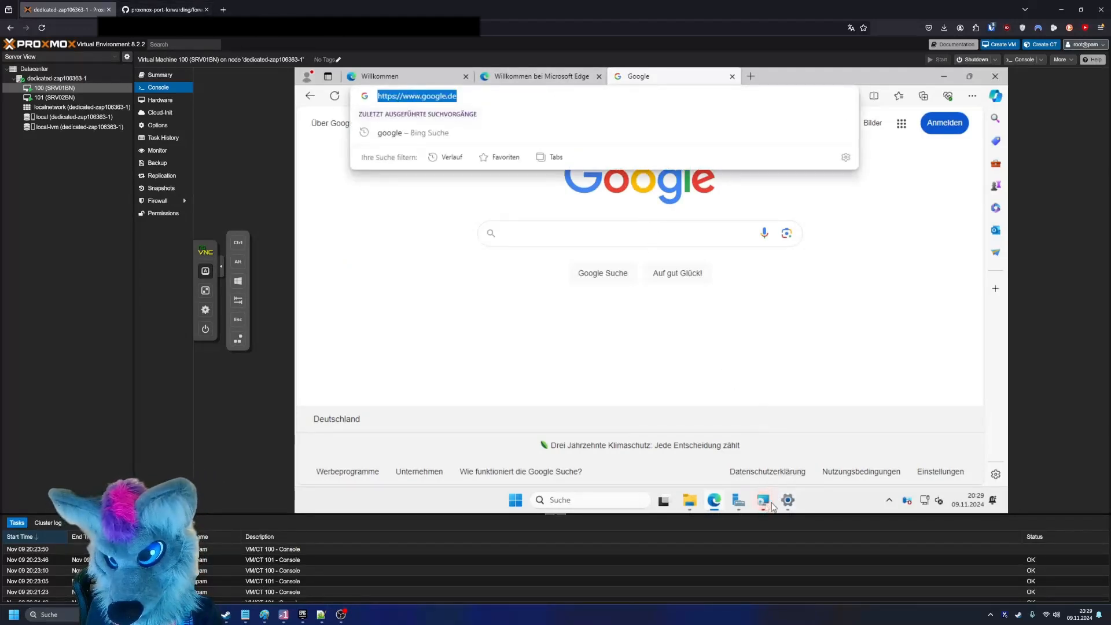
click(762, 500)
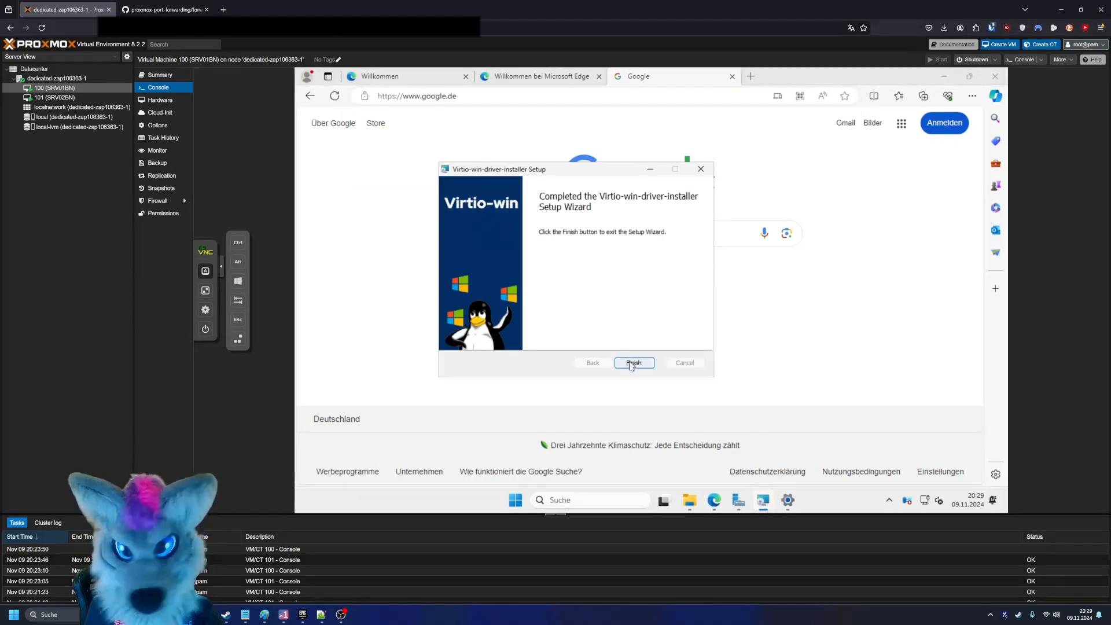
click(633, 363)
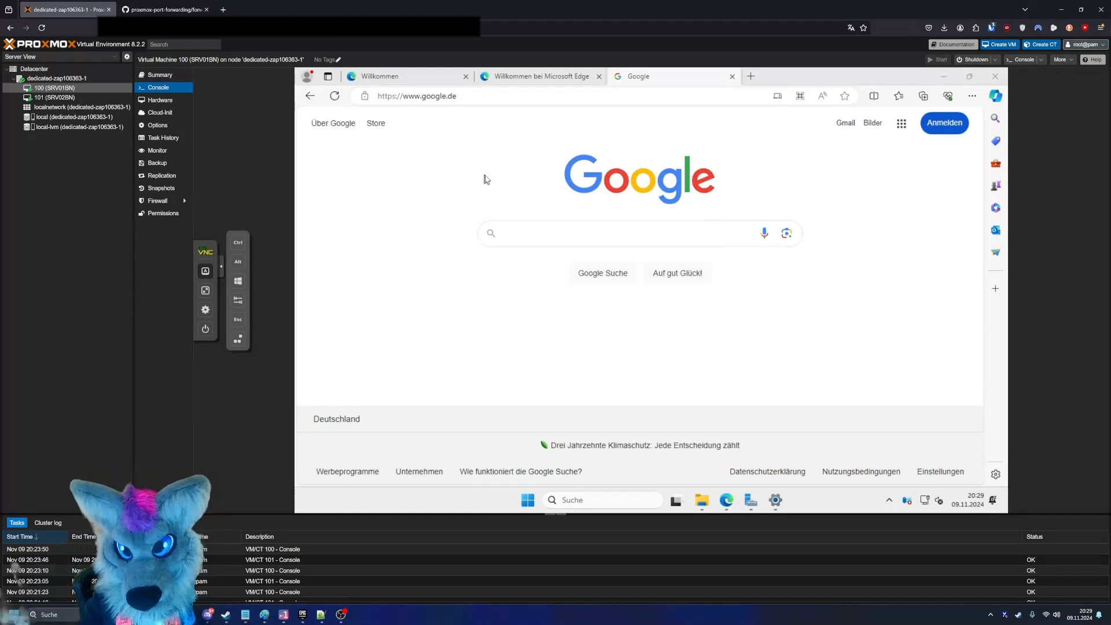
- Open the shell of the dedicated-zap106363-1 Proxmox node
click(86, 78)
click(161, 111)
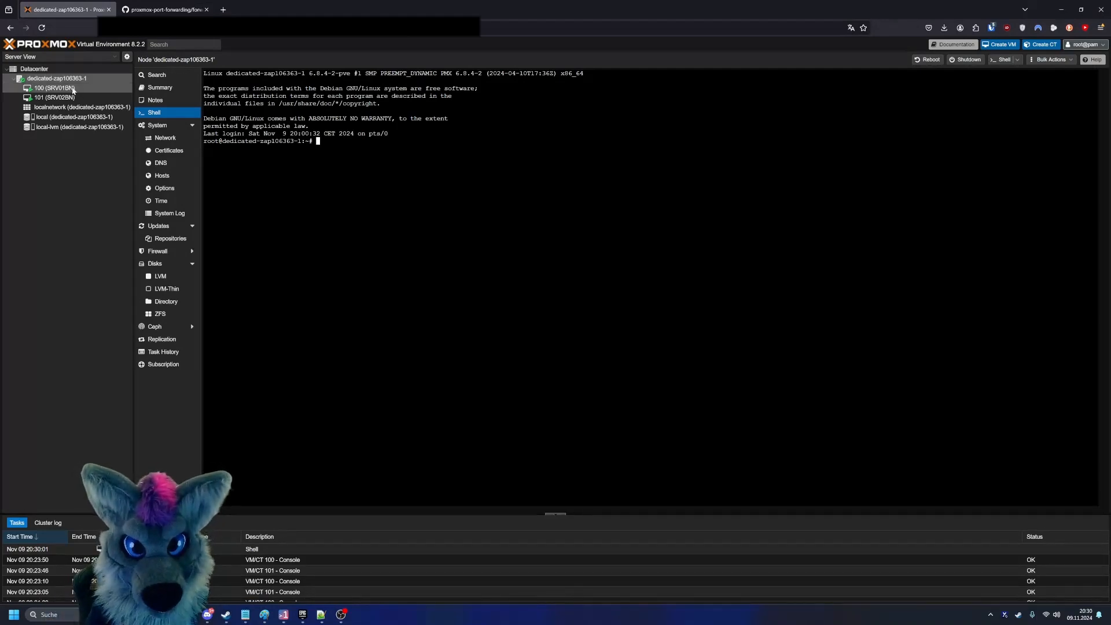
- Switch to the proxmox-port-forwarding repository on GitHub, review forwarding.sh and copy the script's full contents
click(196, 7)
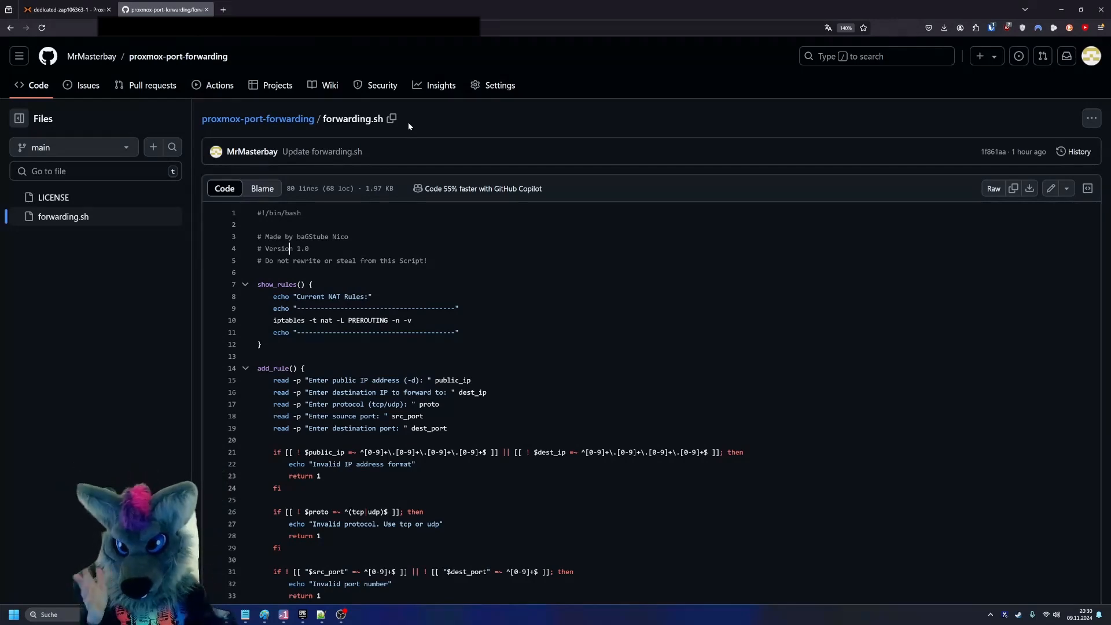
scroll(408, 123, down, 8)
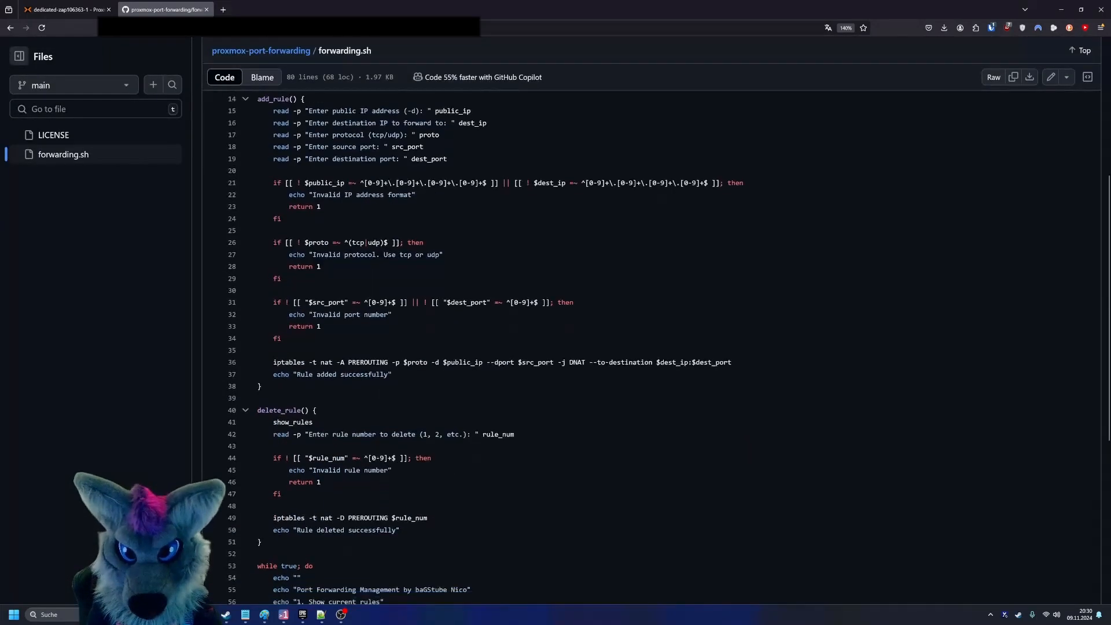
scroll(651, 336, down, 2)
scroll(895, 141, up, 10)
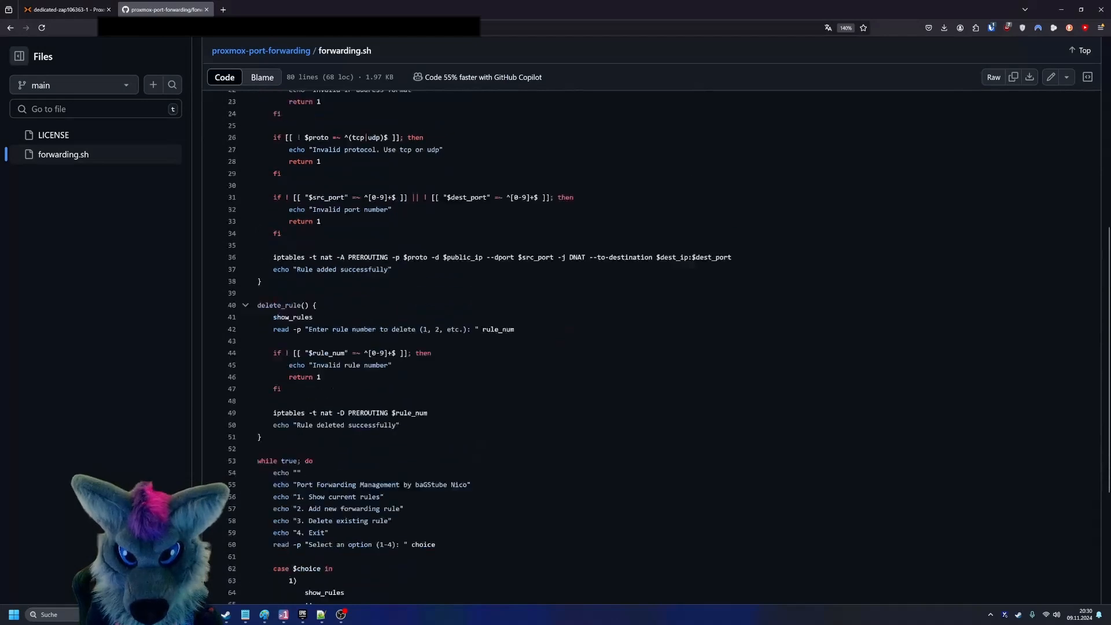
click(1012, 163)
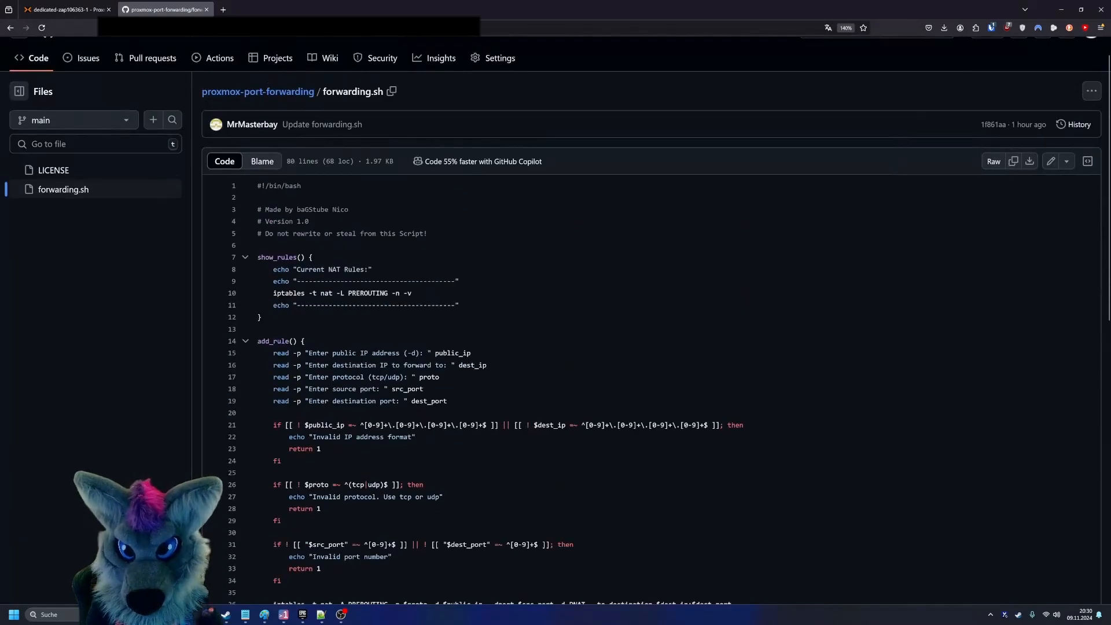
- Return to the Proxmox node's shell, create forwarding.sh in nano and paste in the copied script
click(65, 10)
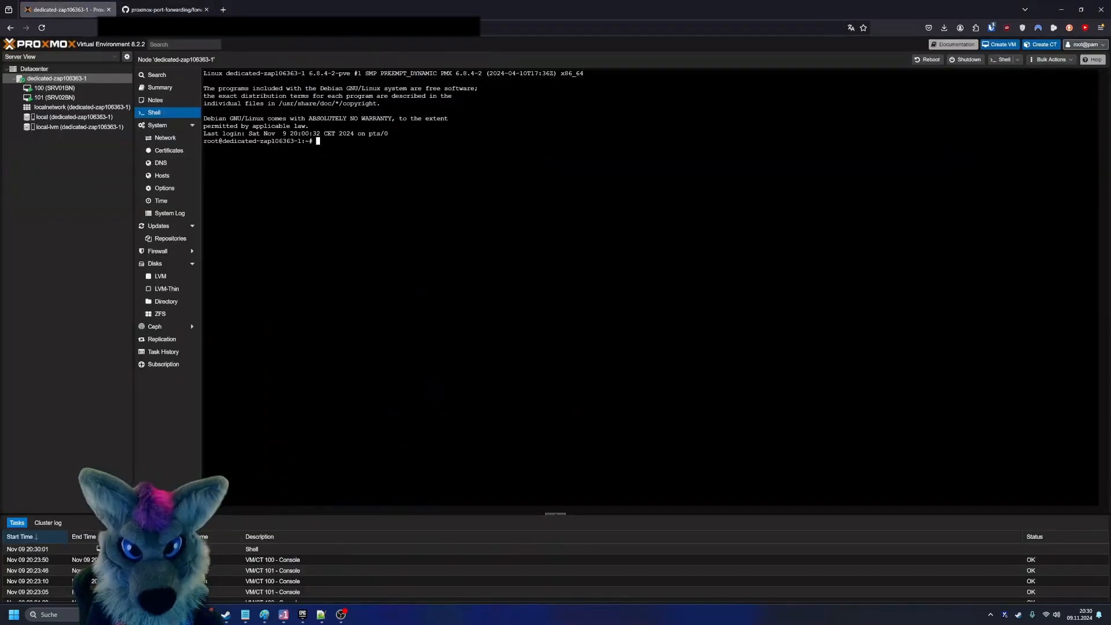
text(na)
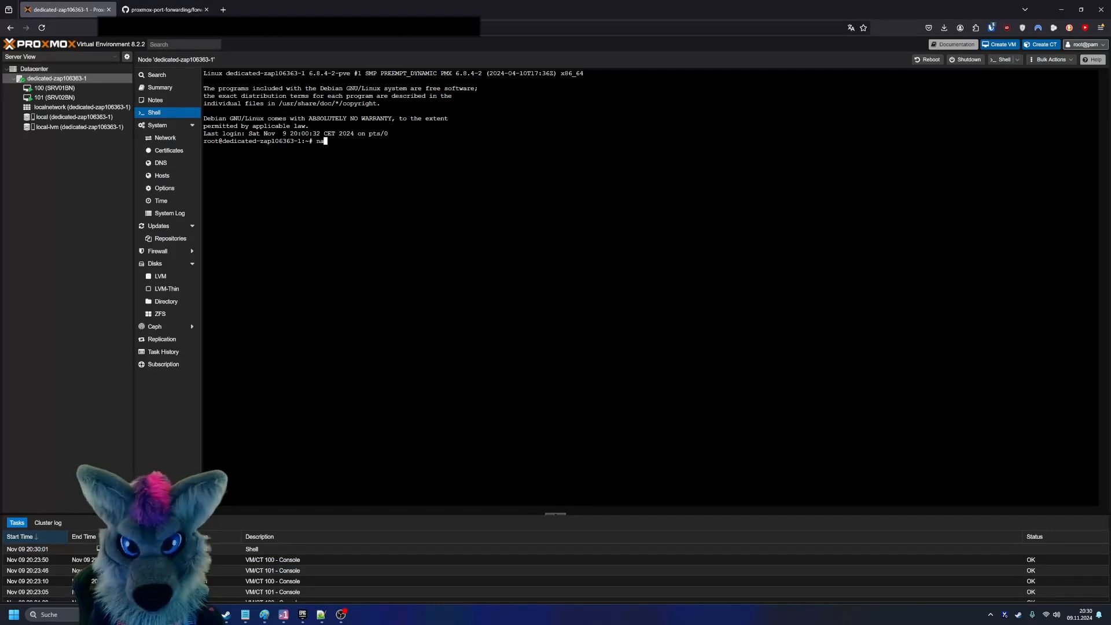
text(no forwardin)
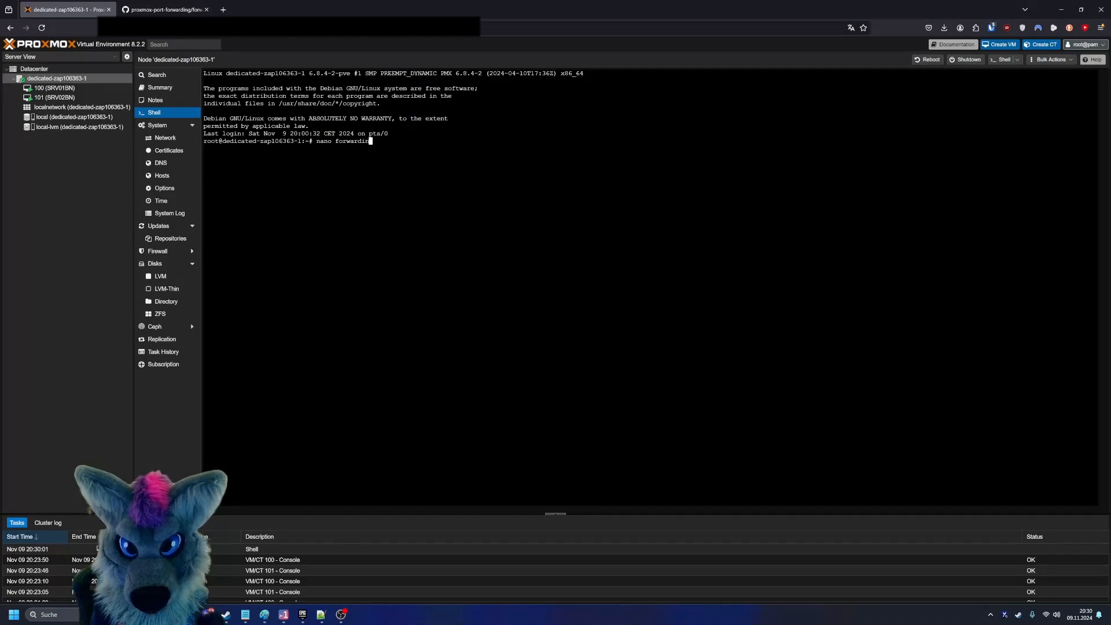
text(g.sh)
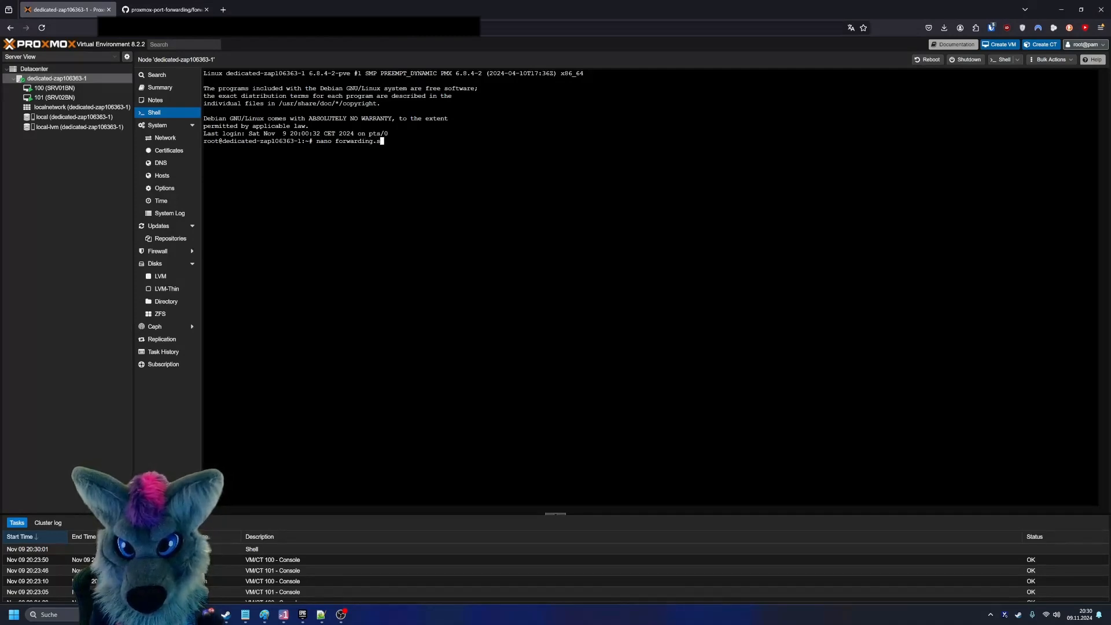
key(Return)
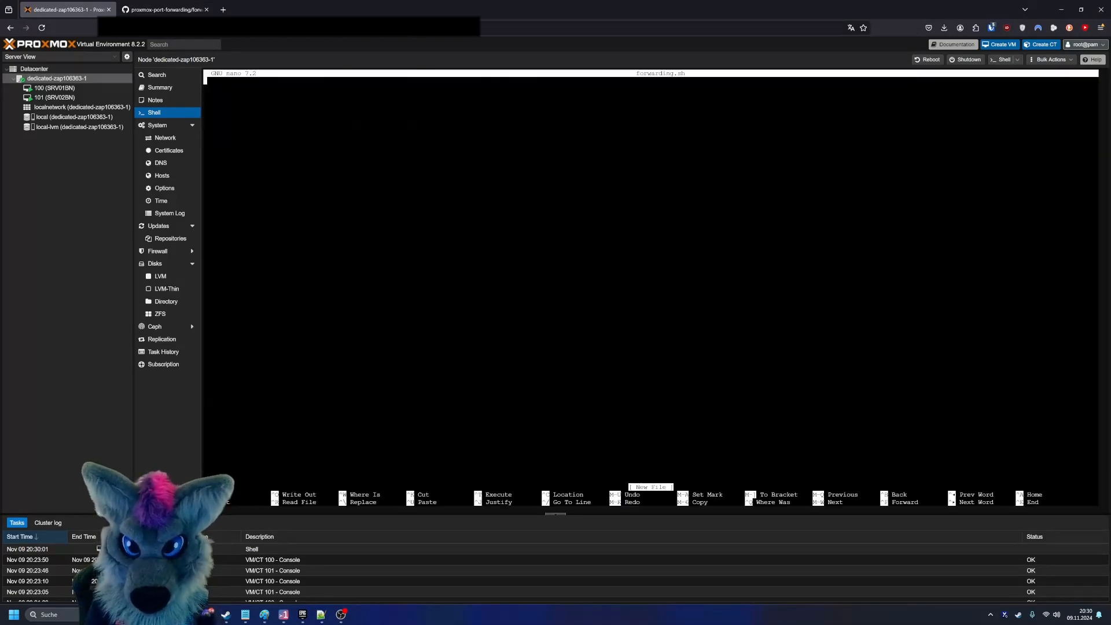
right_click(513, 280)
click(573, 350)
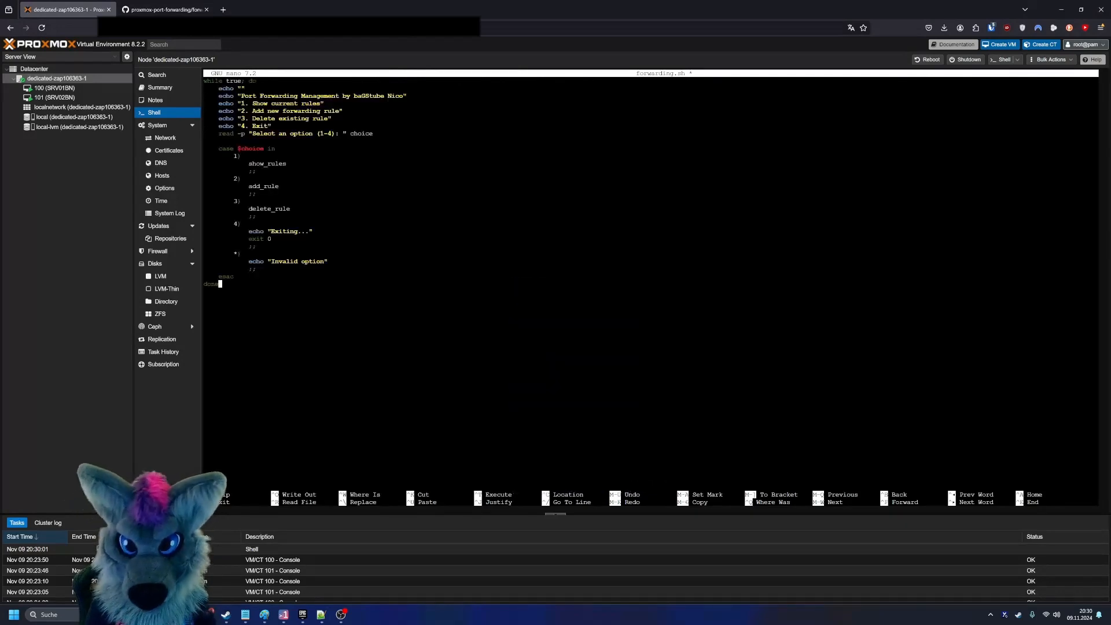
- Check the pasted script up to its first line, then save forwarding.sh and exit nano
key(Up)
key(Up)
key(Up)
key(Up)
key(Up)
key(Up)
key(Up)
key(Up)
key(Up)
key(Up)
key(Up)
key(Up)
key(Up)
key(Up)
key(Up)
key(Up)
key(Up)
key(Up)
key(Up)
key(Up)
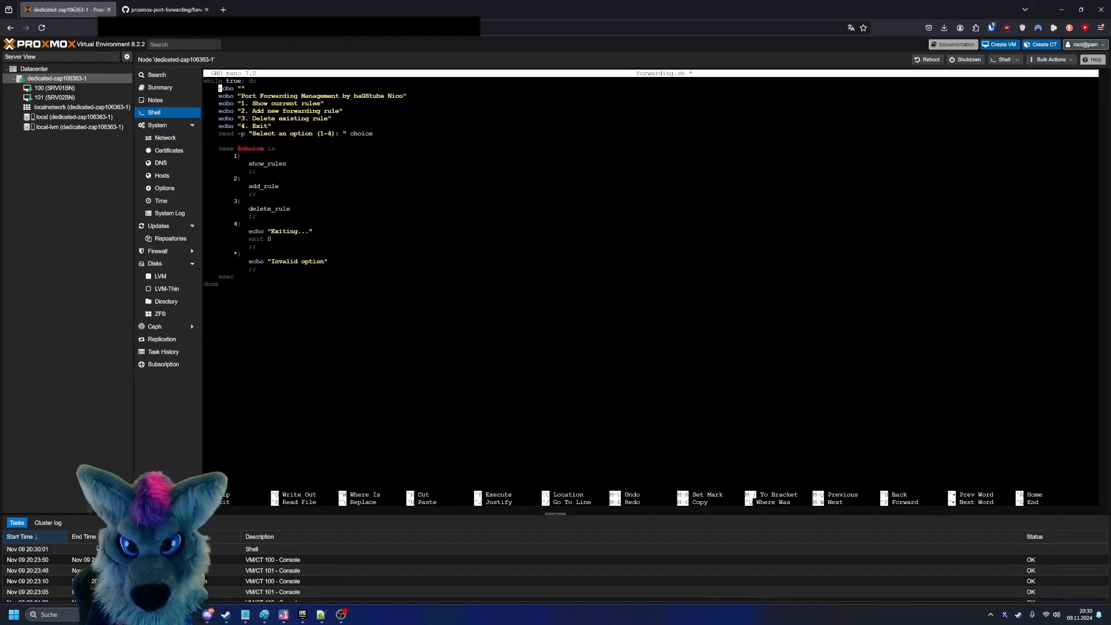
key(Up)
key(Up)
key(Up)
key(Up)
key(Up)
key(Up)
key(Up)
key(Up)
key(Up)
key(Up)
key(Up)
key(Up)
key(Up)
key(Up)
key(Up)
key(Up)
key(Up)
key(Up)
key(Up)
key(Up)
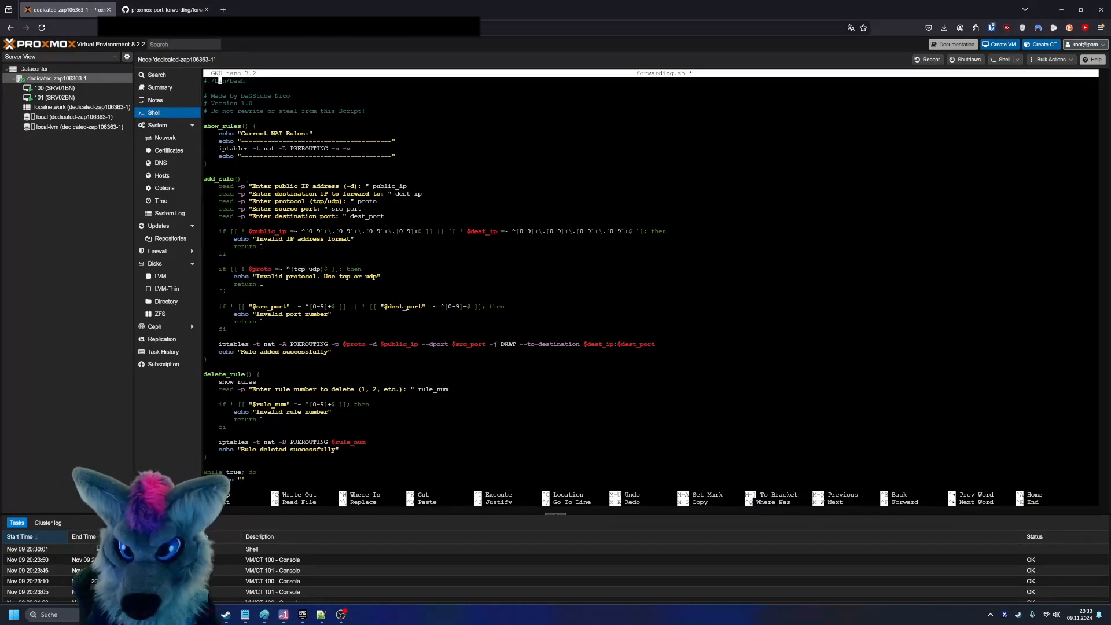
key(Down)
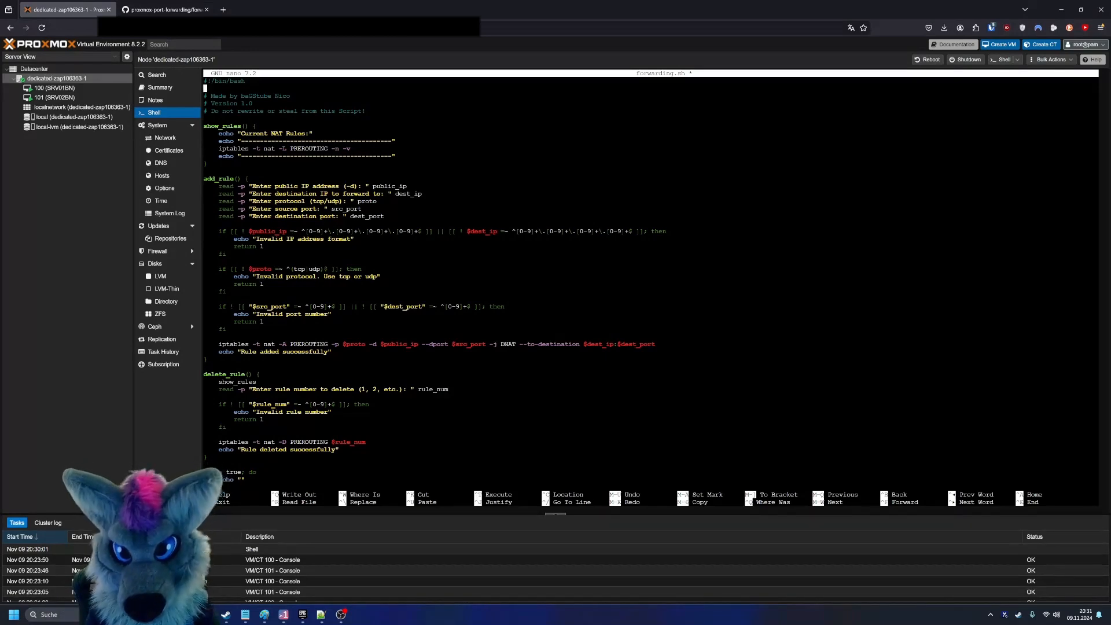
key(ctrl+x)
key(y)
key(Return)
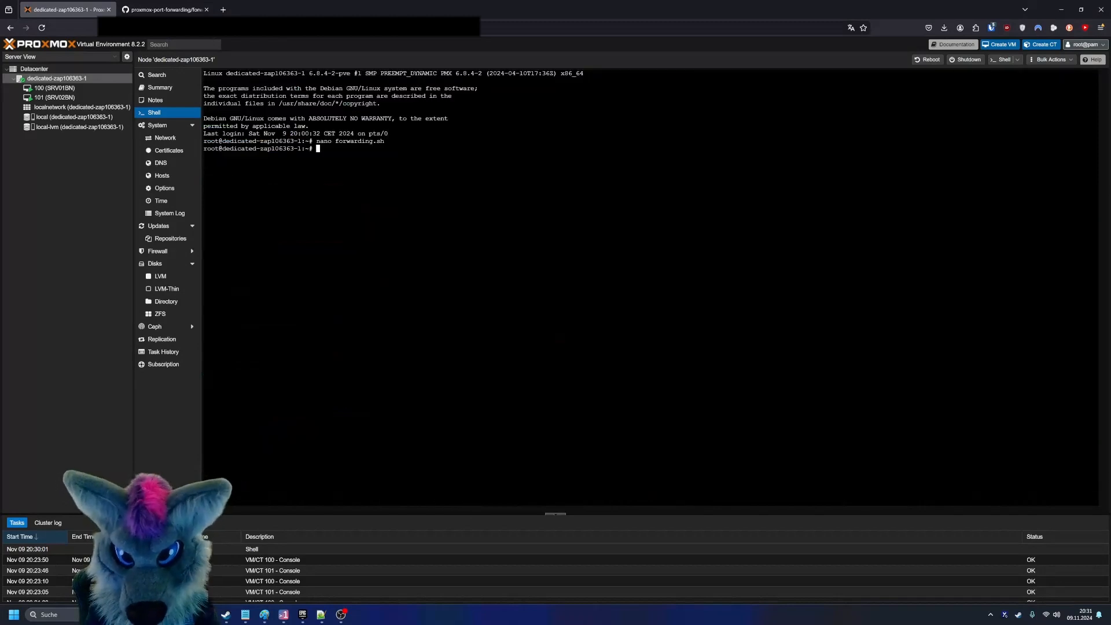
- Set the permissions of forwarding.sh to 777 with chmod
text(chmod 7)
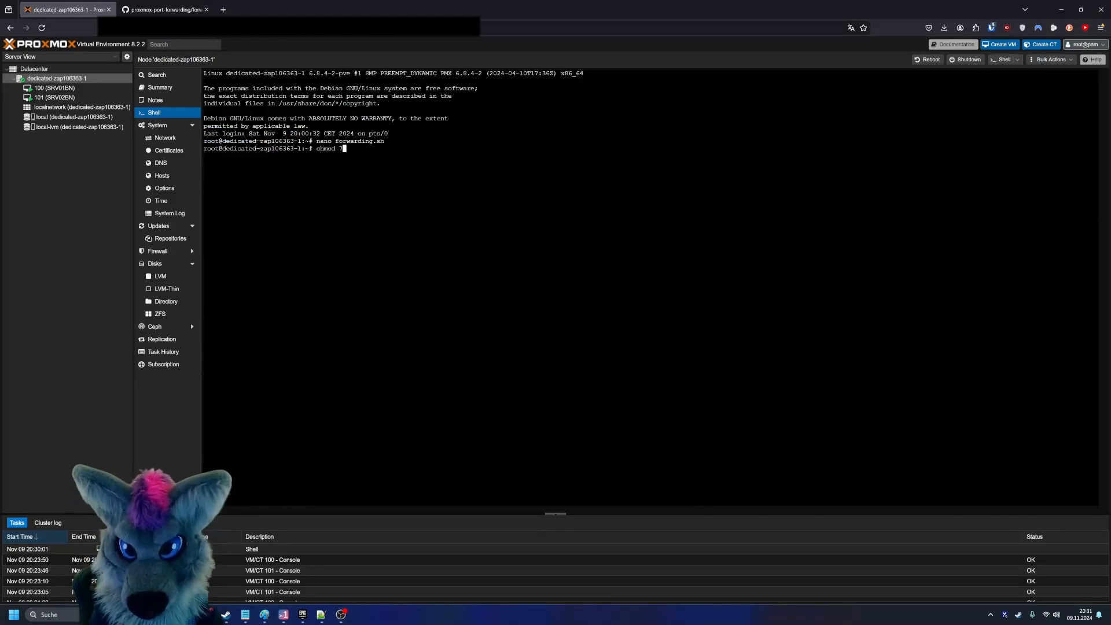
text(77 fo)
key(Tab)
key(Return)
- Run ./forwarding.sh and show the current NAT rules with option 1
text(./f)
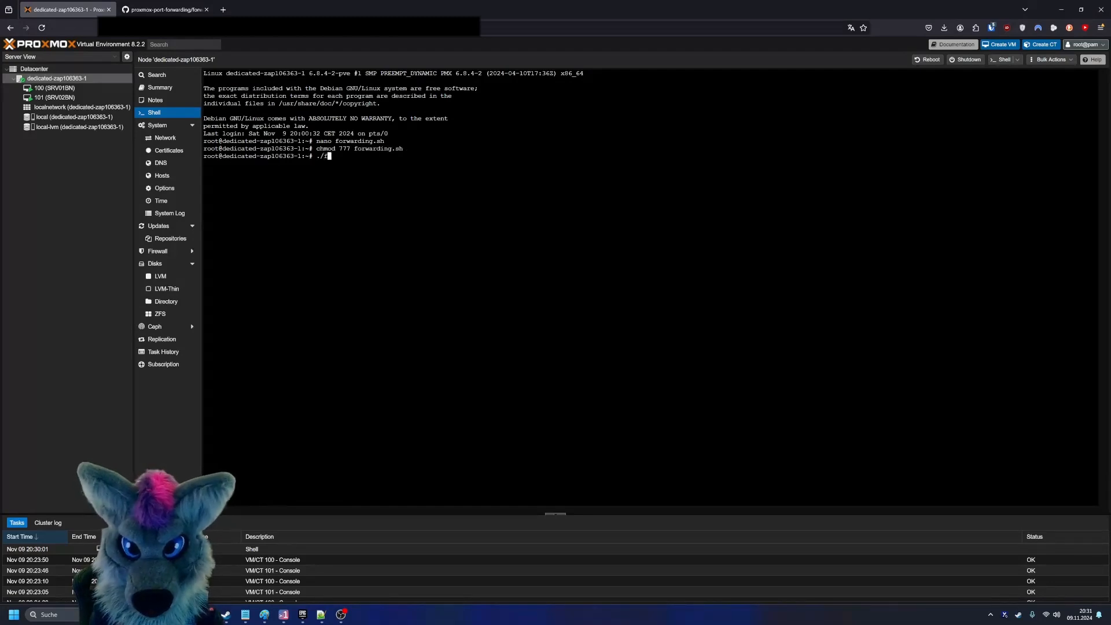
key(Tab)
key(Return)
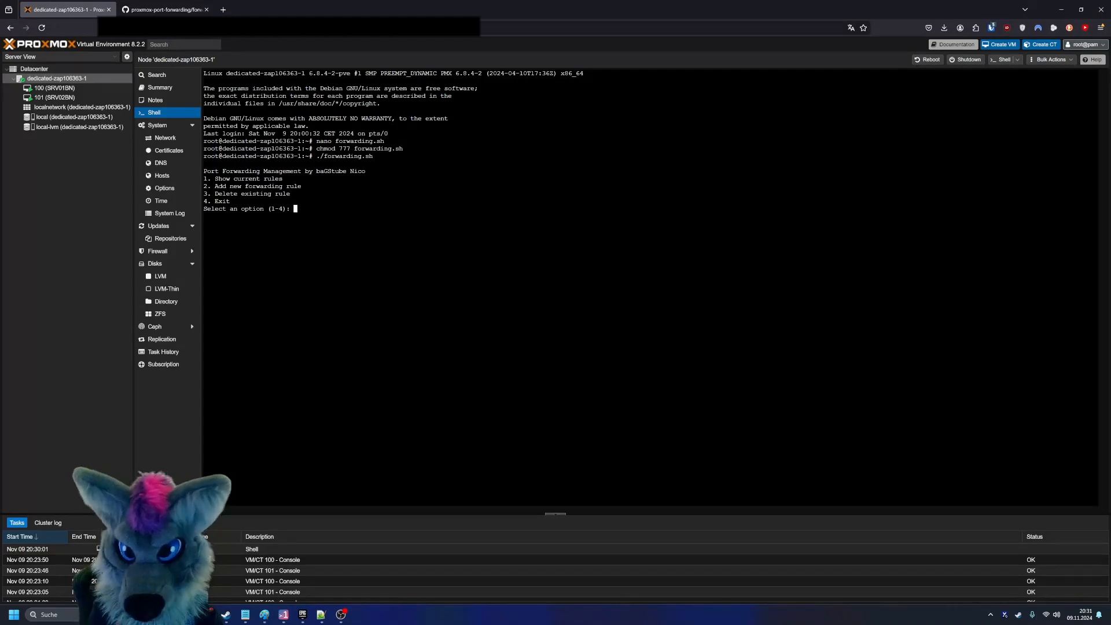
text(1)
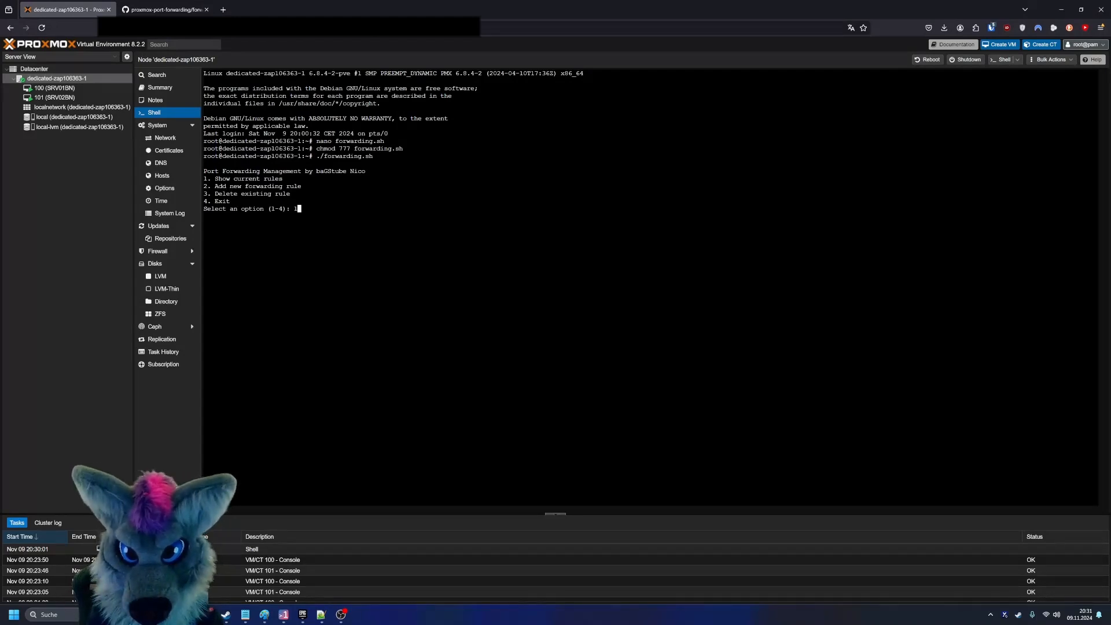
key(Return)
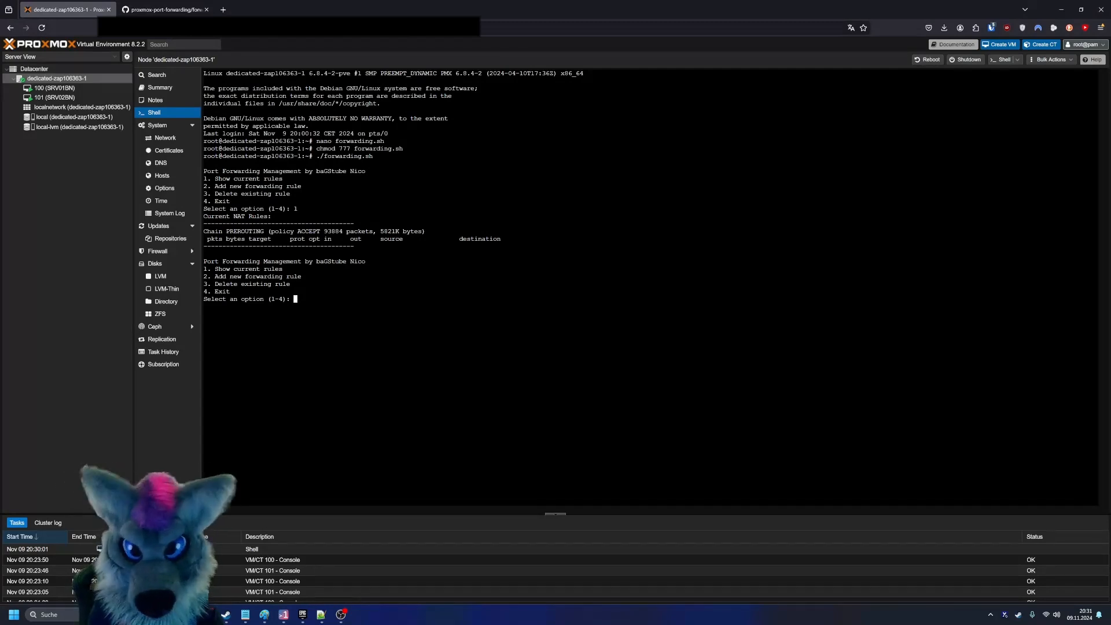
- Start a new forwarding rule with option 2 and enter the server's public IP address, copied from the browser address
text(2)
key(Return)
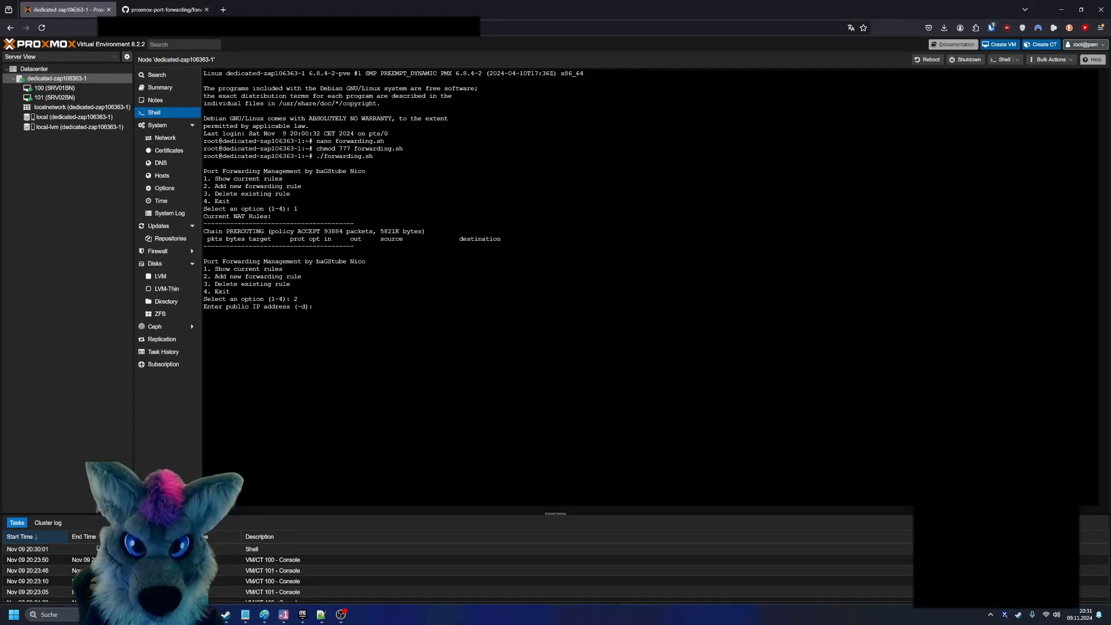
click(231, 27)
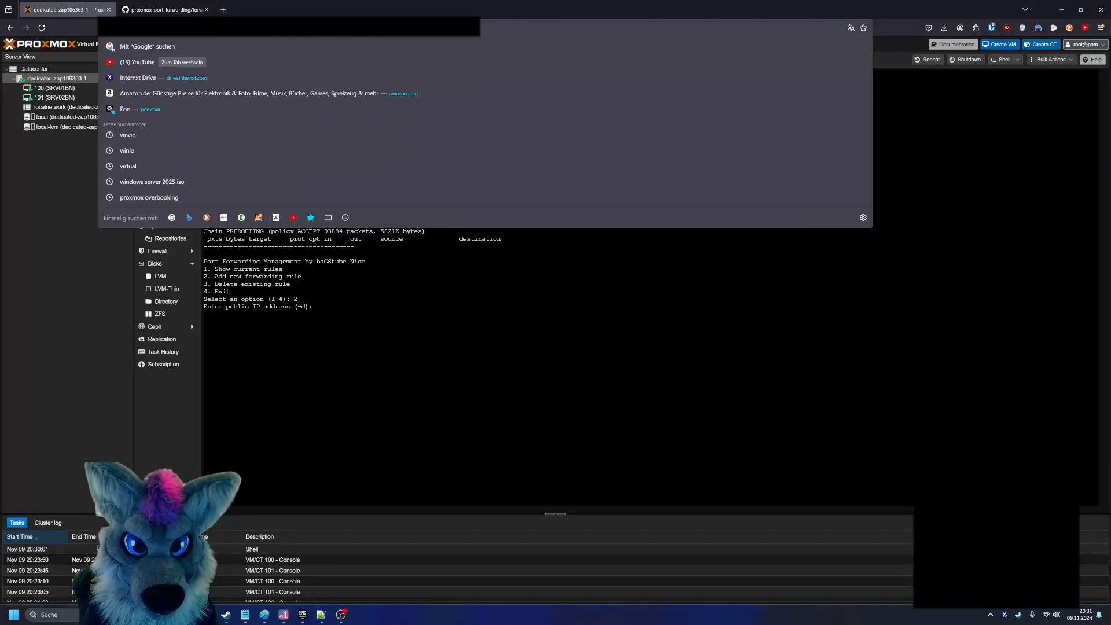
right_click(375, 312)
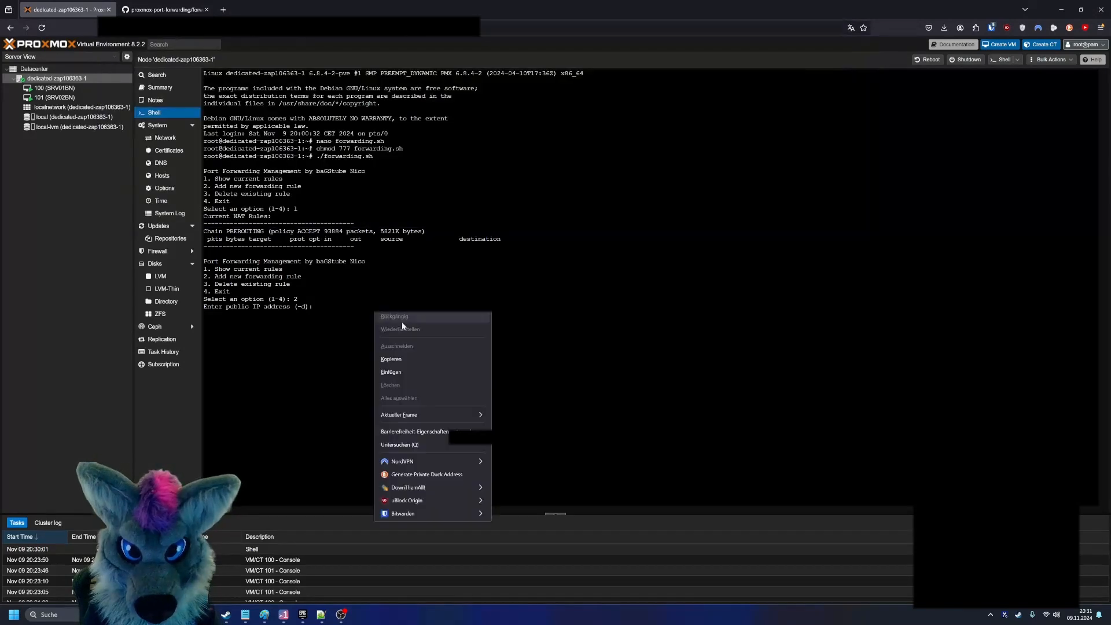
click(412, 372)
key(Return)
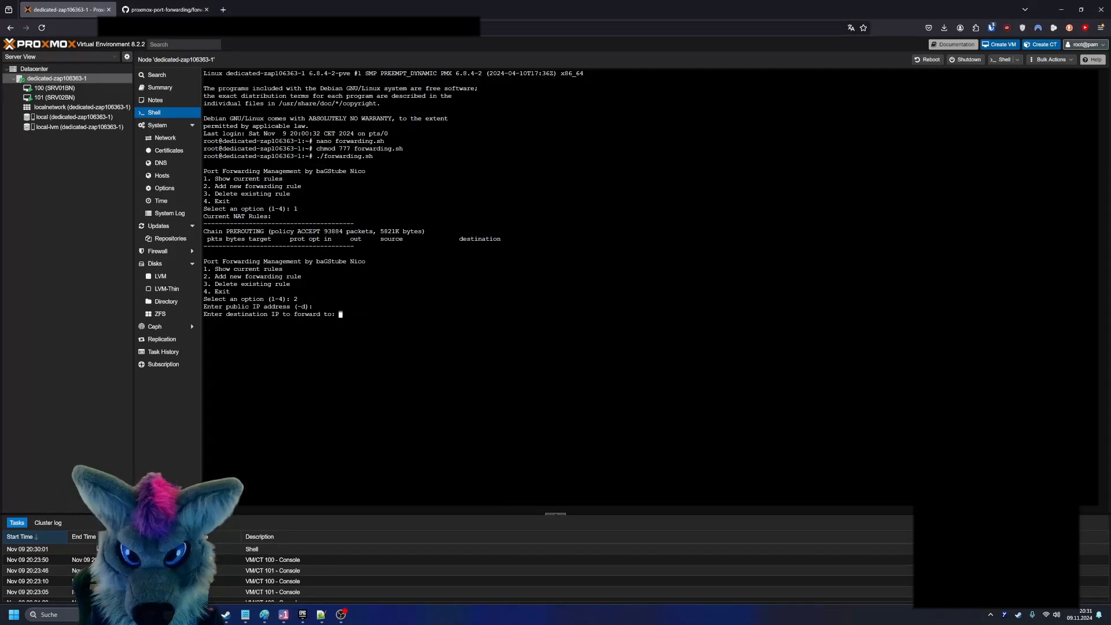
- Set the forwarding rule's destination IP to 192.168.100.254
text(192.1)
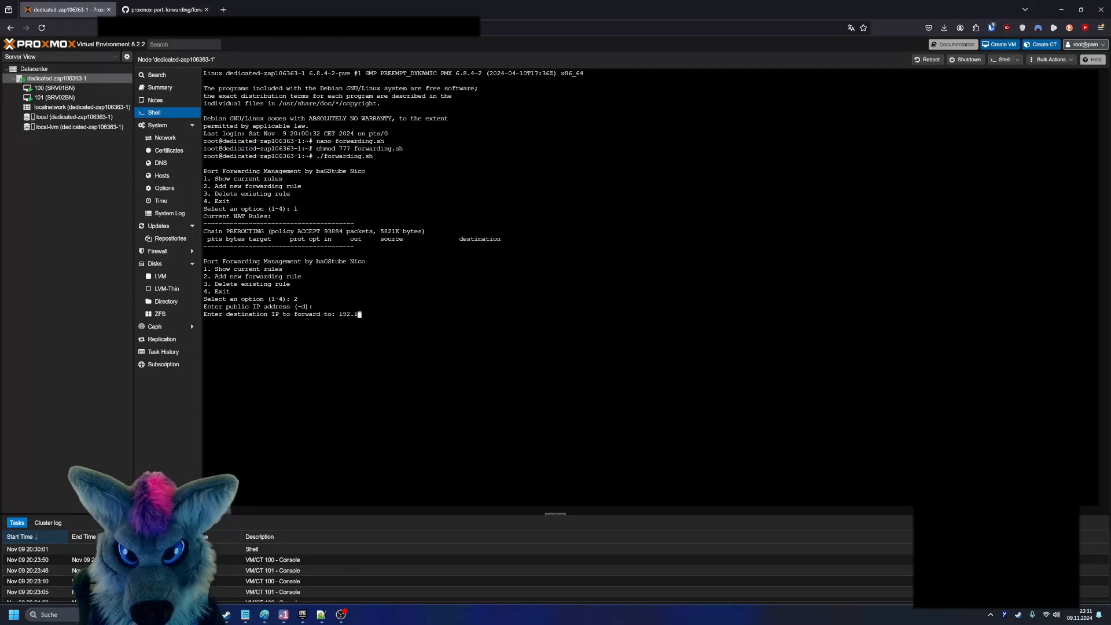
text(68.100.254)
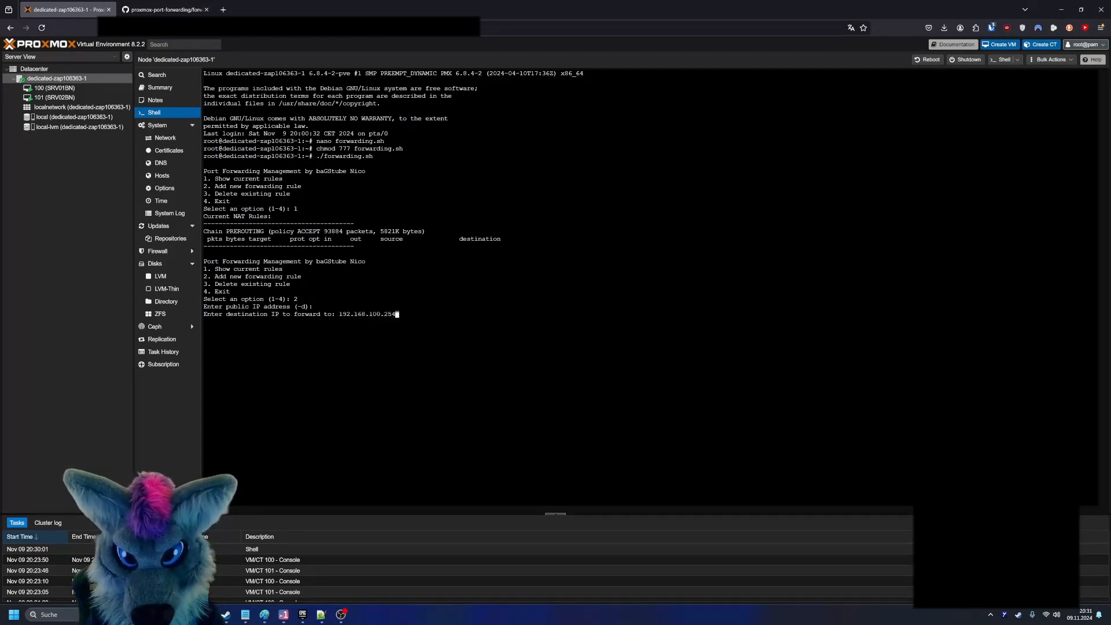
key(Return)
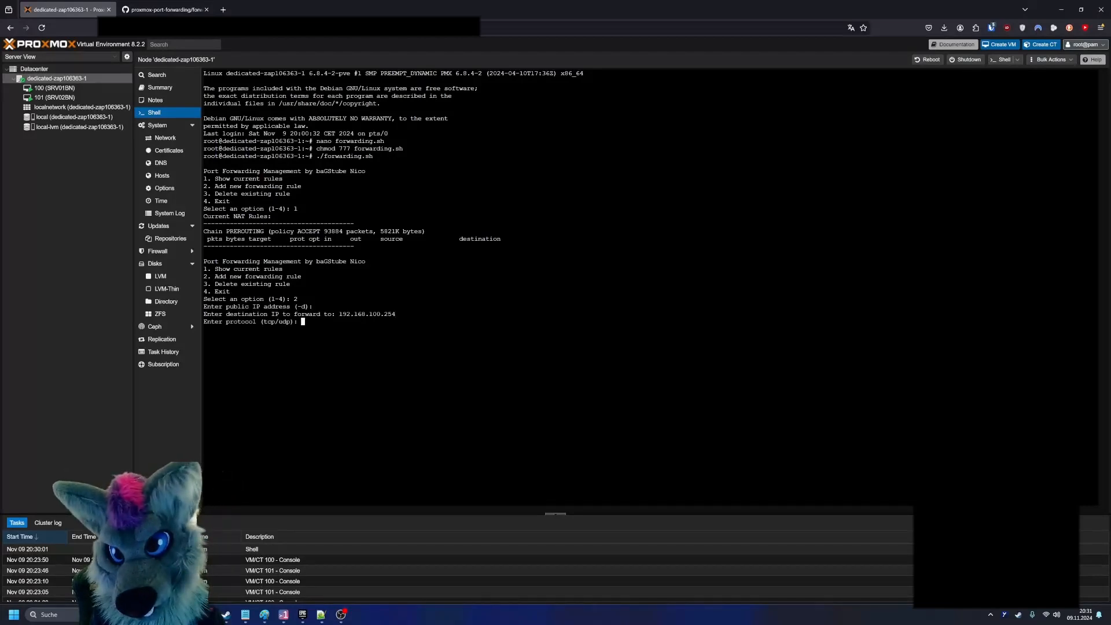
- Complete the rule with protocol tcp, source port 80 and destination port 80, and list the current NAT rules
text(tcp)
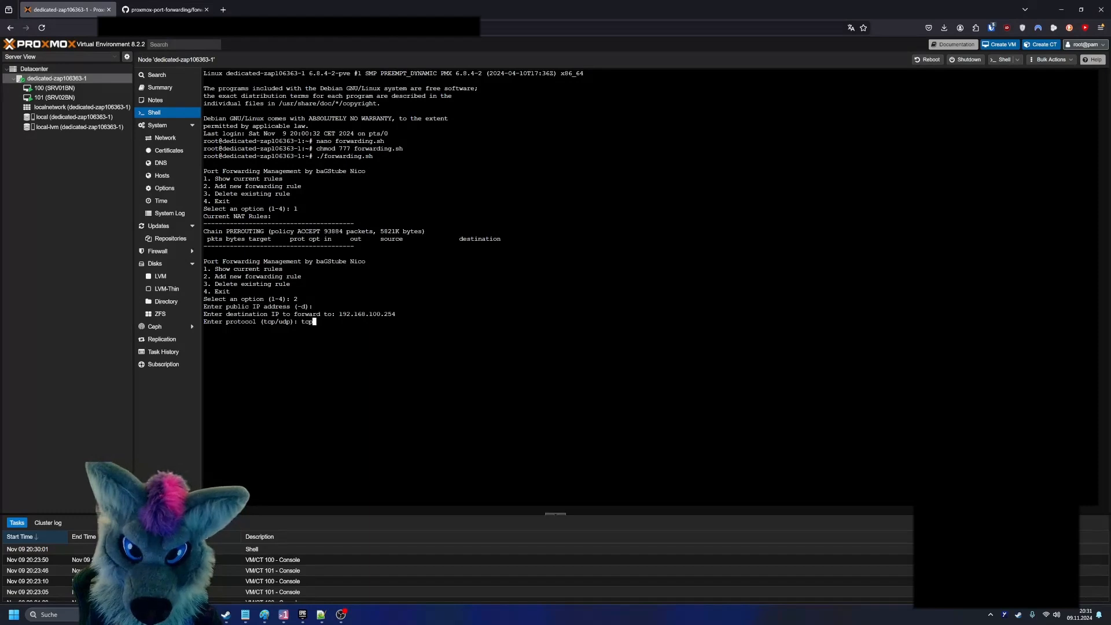
key(Return)
text(80)
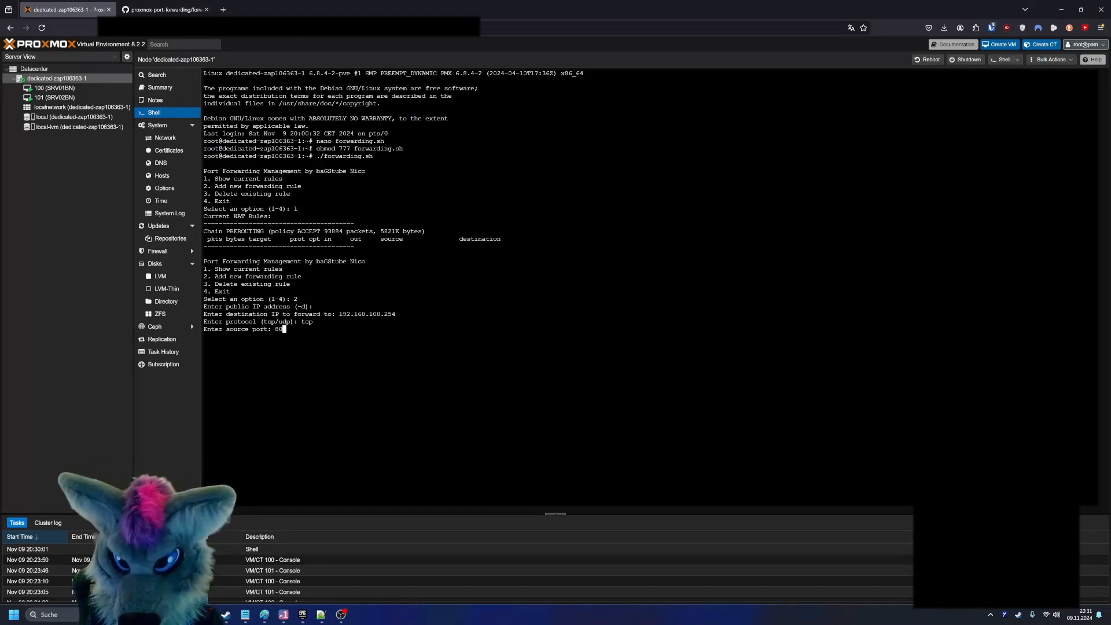
key(Return)
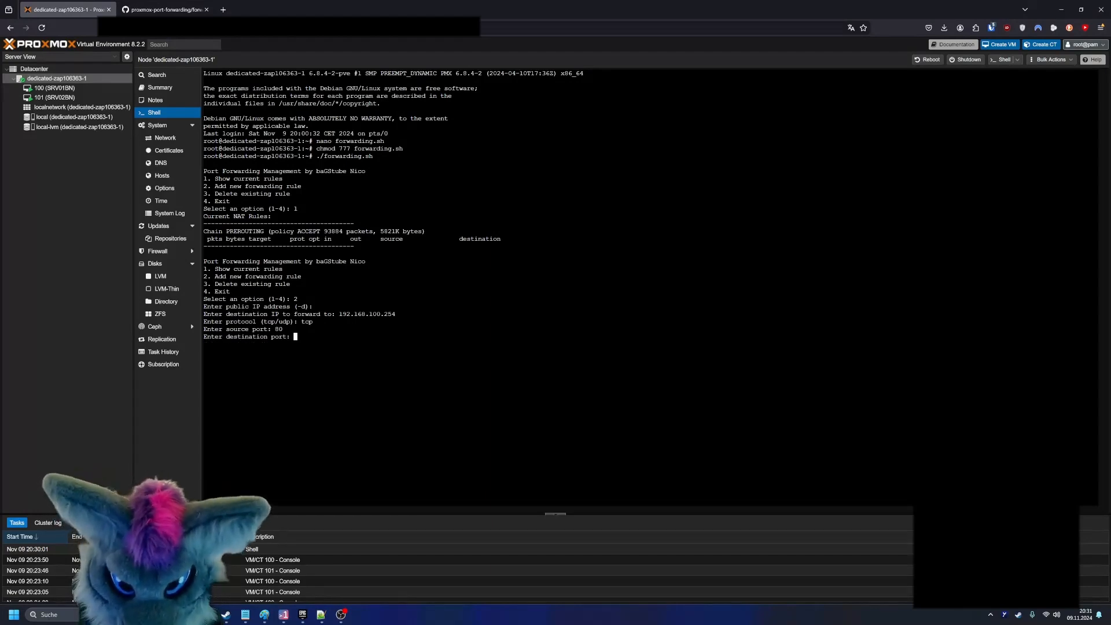
text(8)
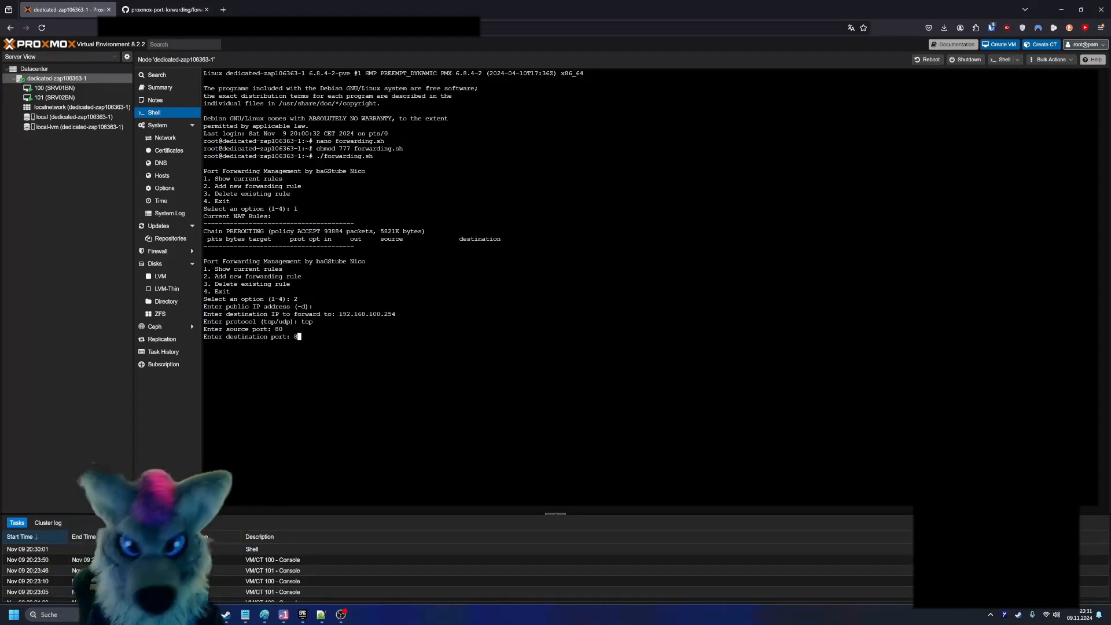
text(0)
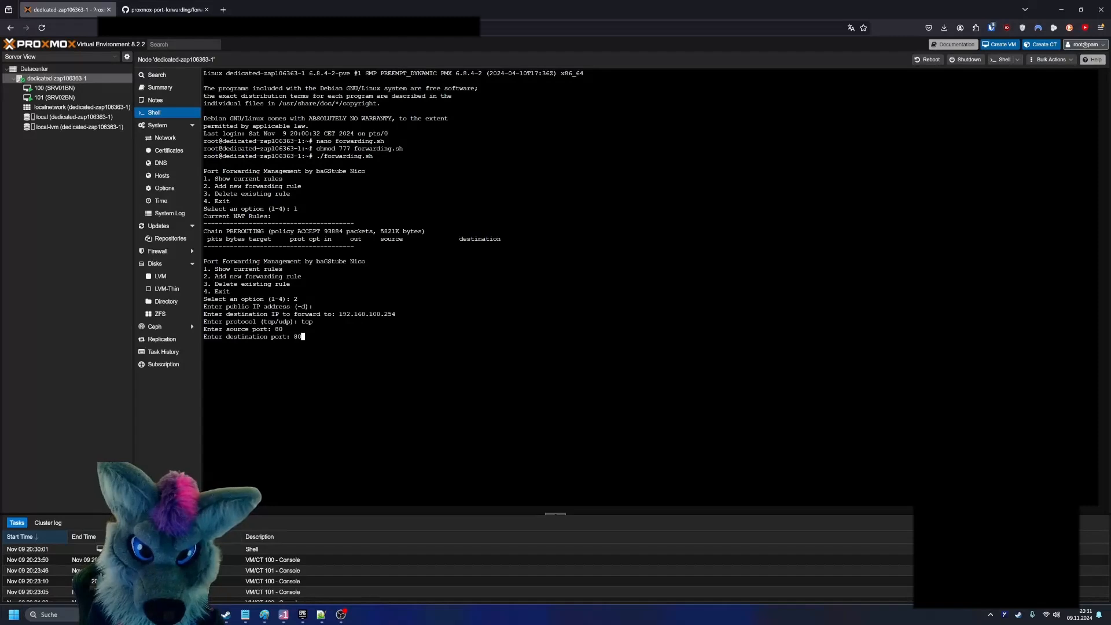
key(Return)
text(1)
key(Return)
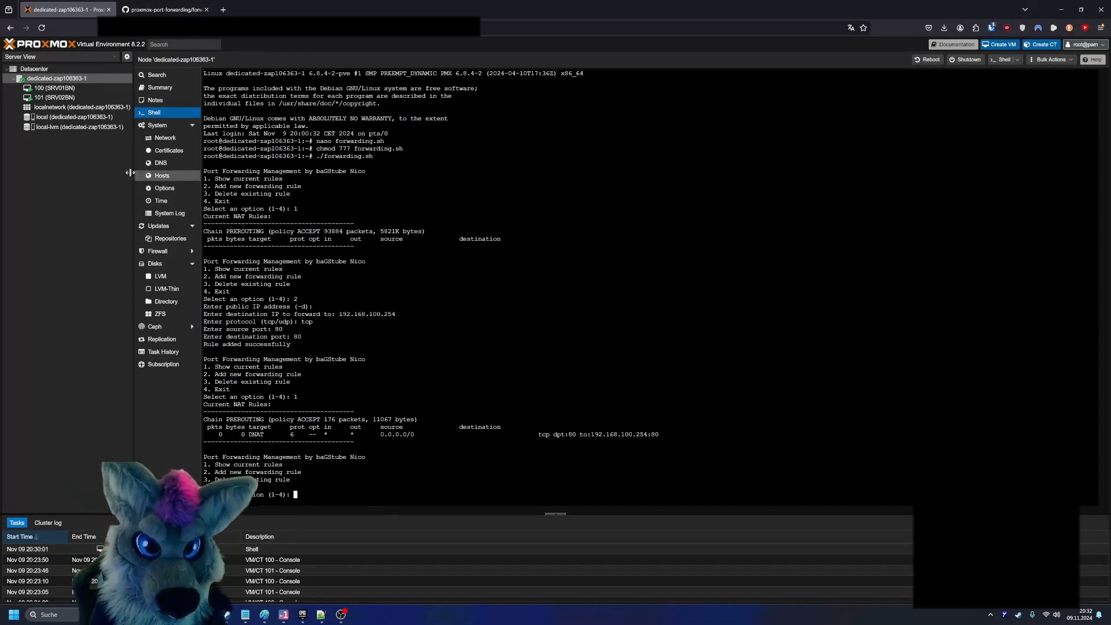
- Open the console of VM 100 (SRV01BN), search the web for "portable web server" in its Edge browser and browse the results
click(54, 87)
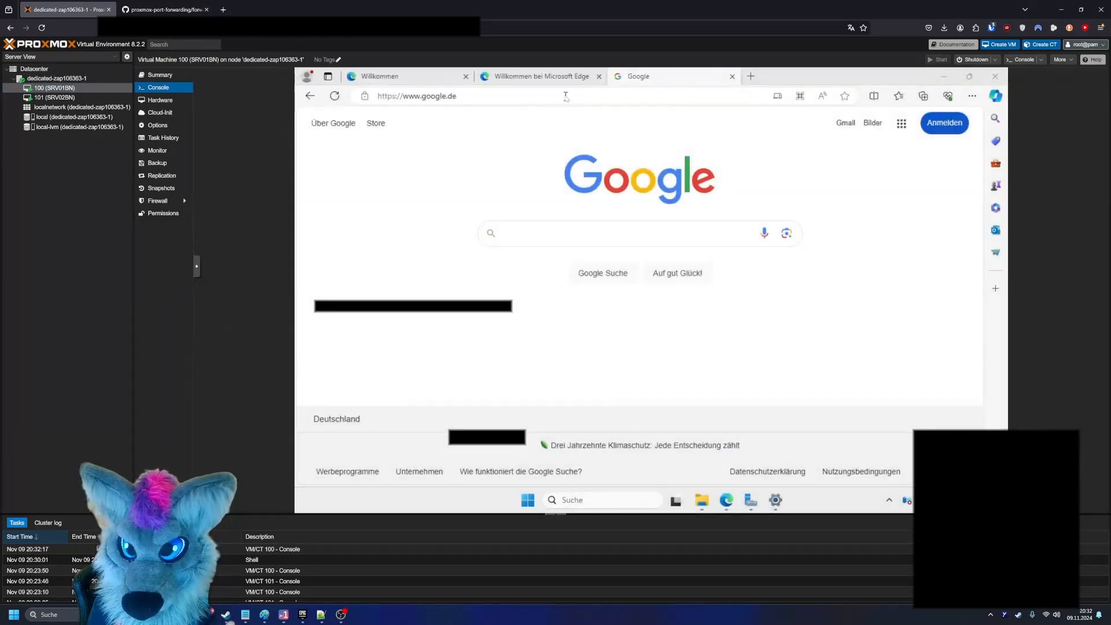
click(565, 96)
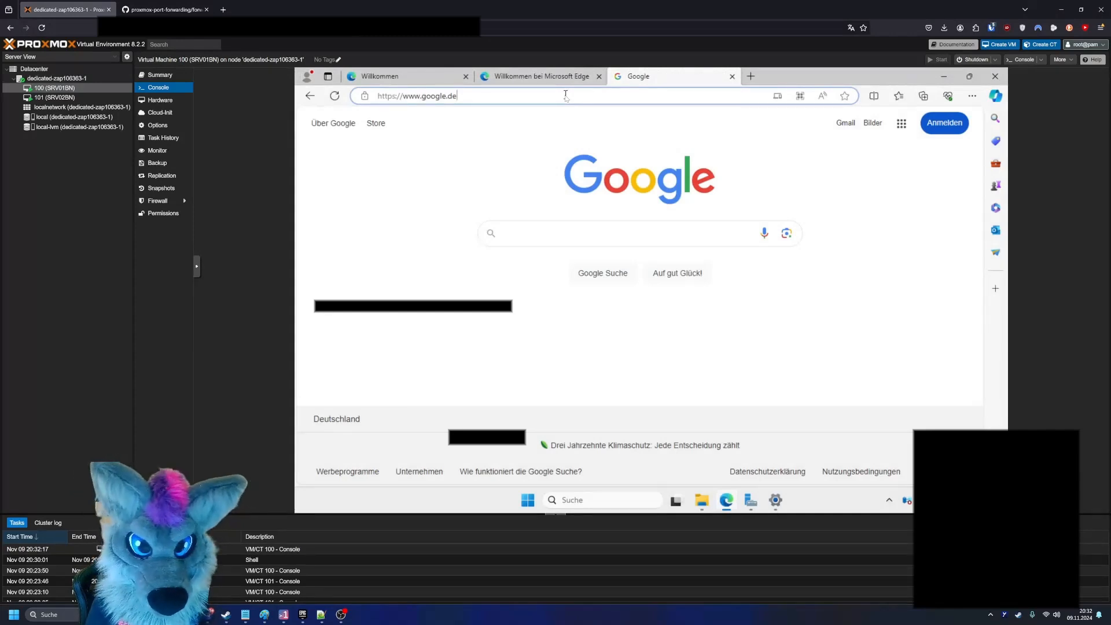
key(ctrl+a)
text(o)
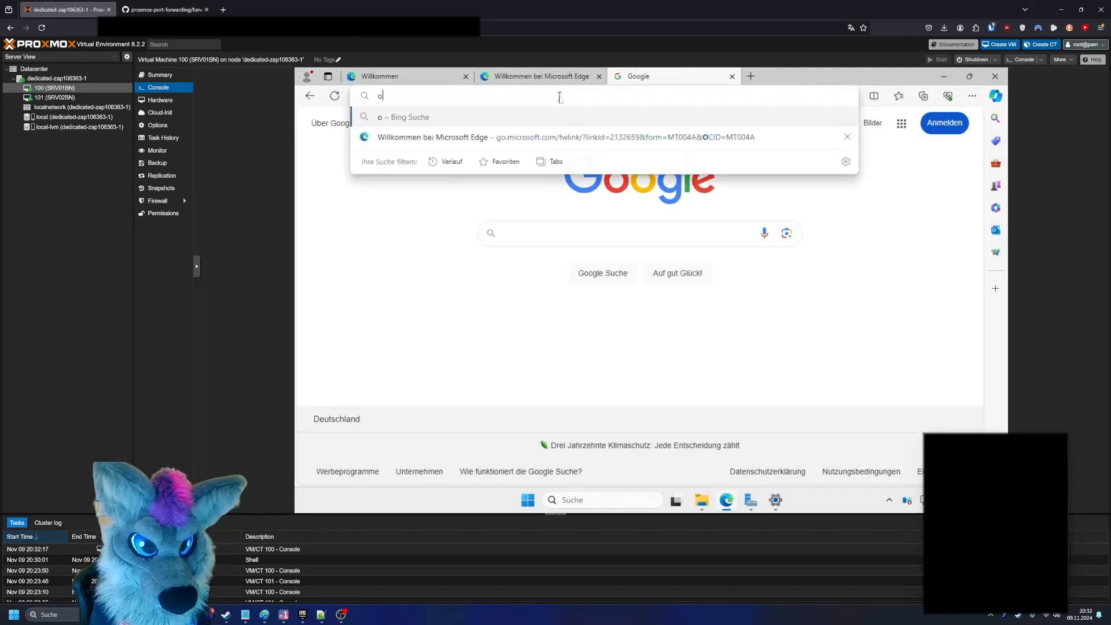
text(irta)
key(ctrl+a)
text(porta)
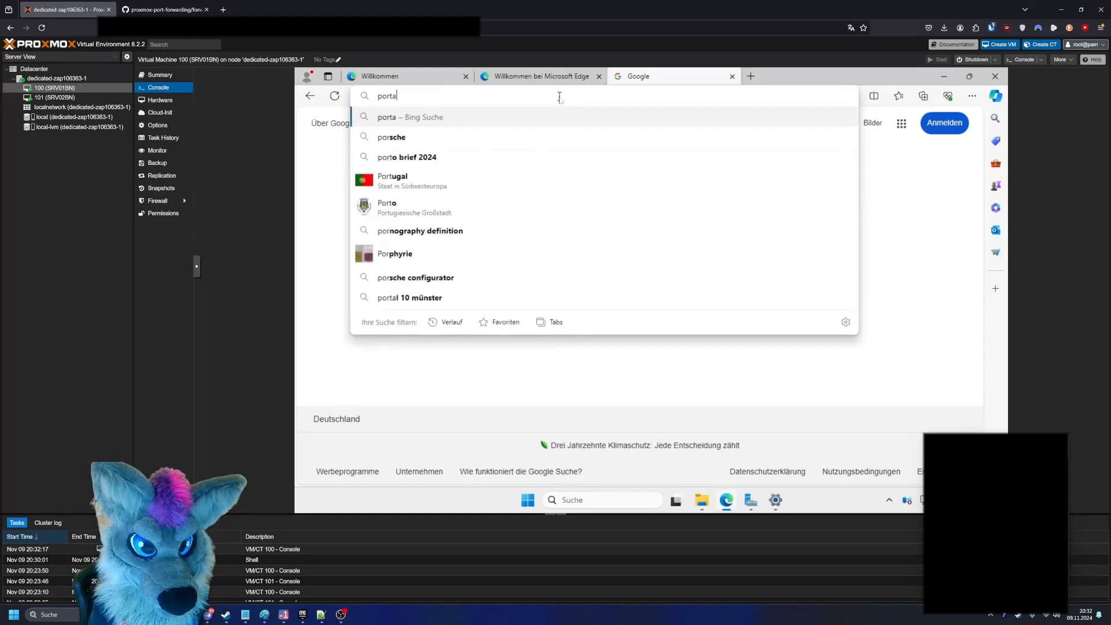
text(ble web server)
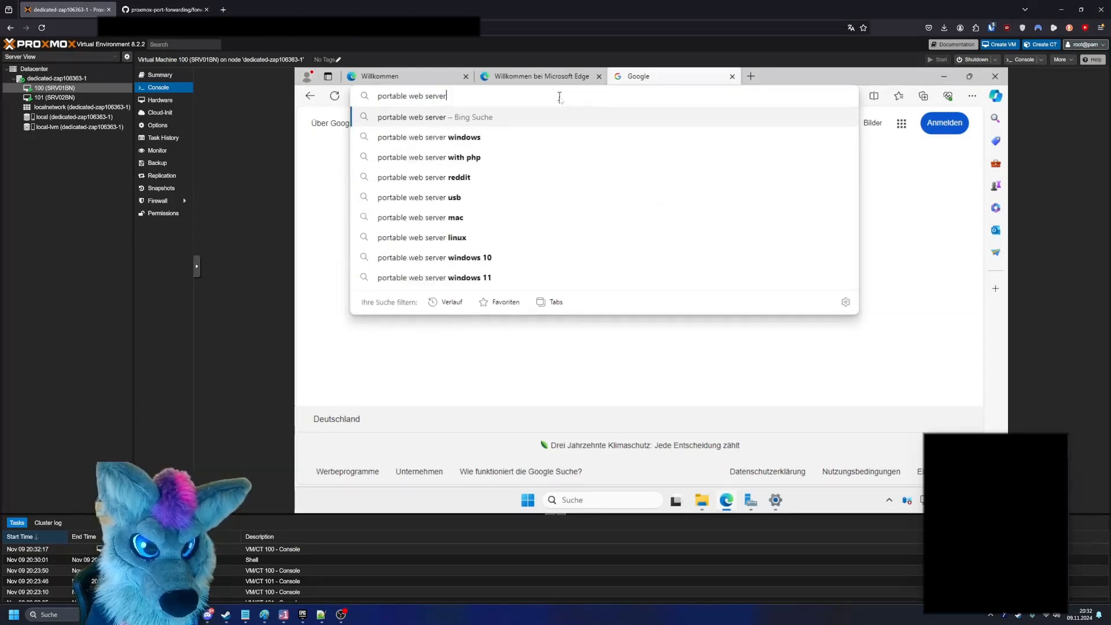
key(Return)
scroll(498, 234, down, 2)
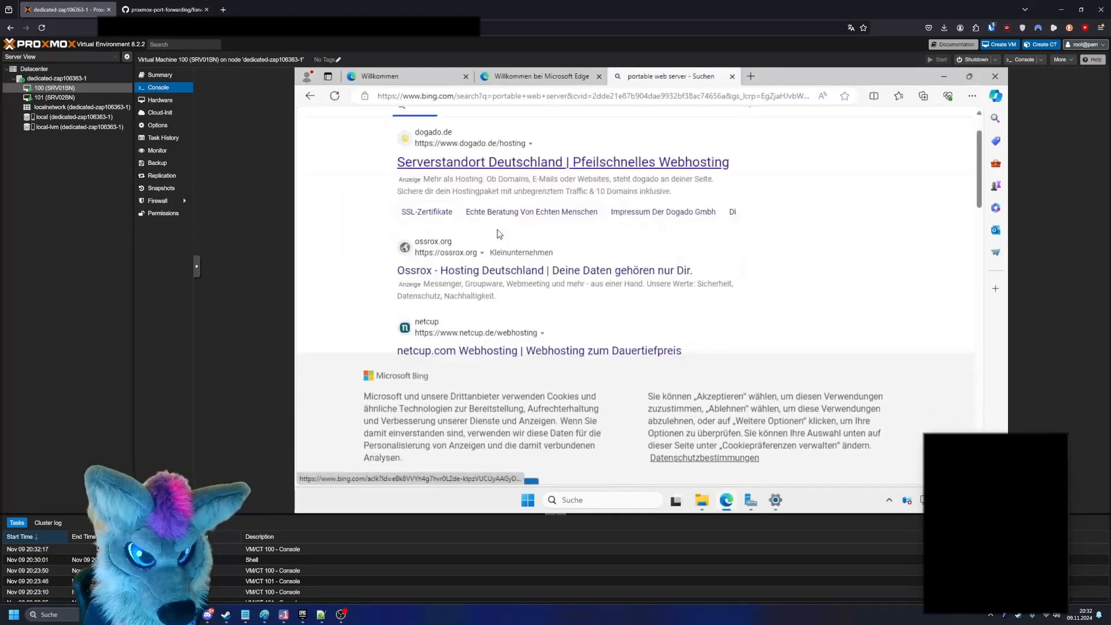
scroll(498, 233, down, 5)
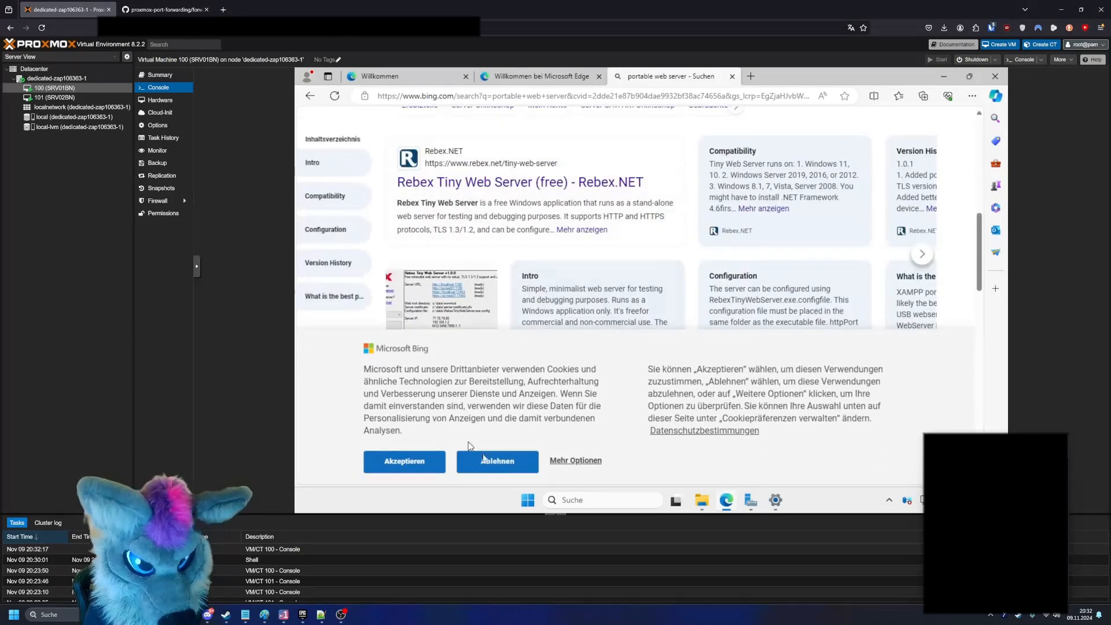
- Decline Bing's cookies and open the Rebex Tiny Web Server and Simple Web Server download results in separate tabs
click(488, 461)
scroll(491, 252, down, 5)
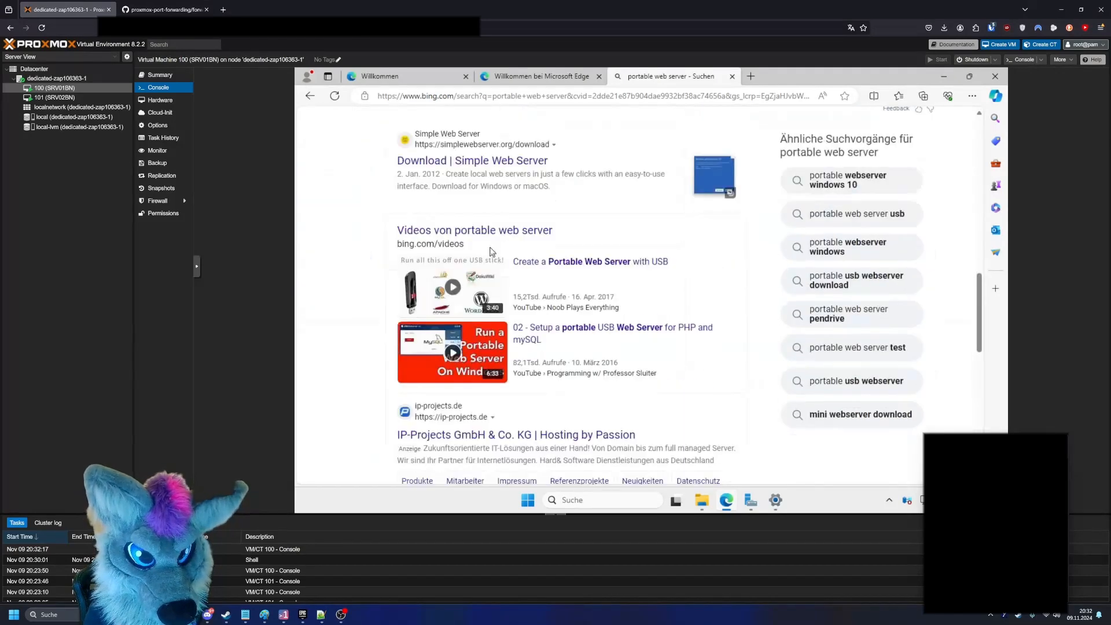
scroll(492, 252, up, 5)
middle_click(504, 243)
scroll(474, 289, down, 4)
click(476, 273)
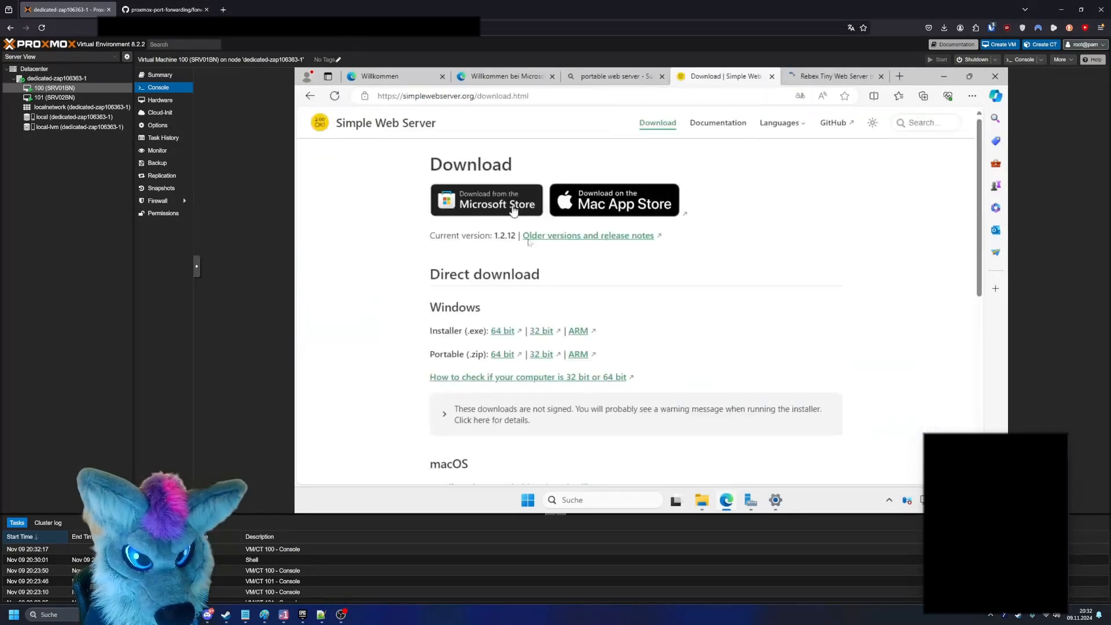
- Download the 64 bit portable .zip of Simple Web Server for Windows and show it in its folder
scroll(538, 284, down, 4)
scroll(547, 277, up, 3)
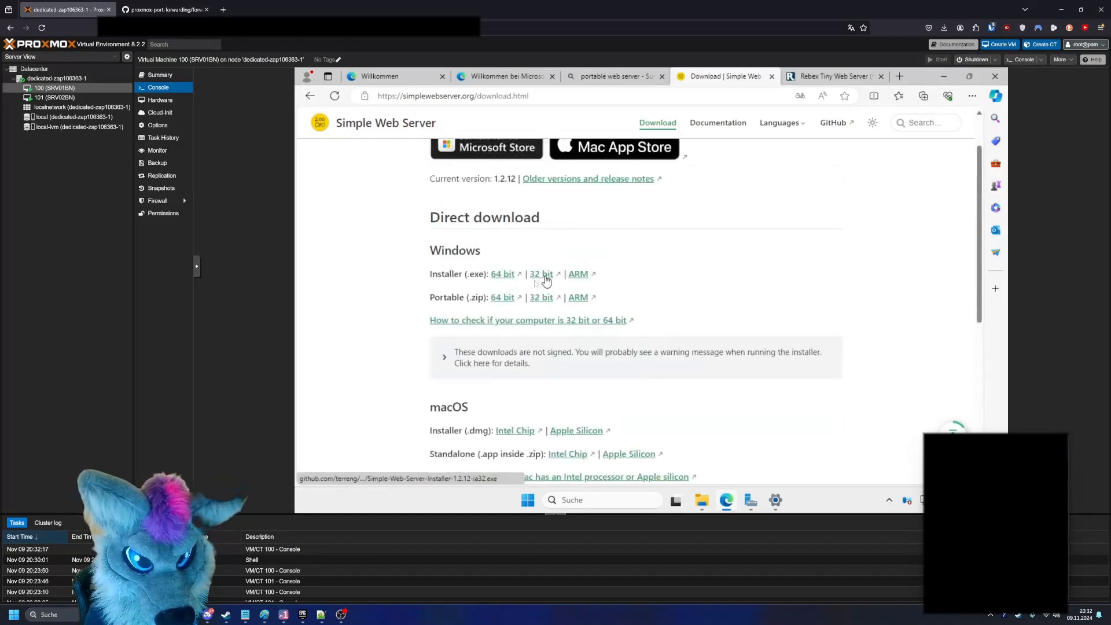
click(506, 298)
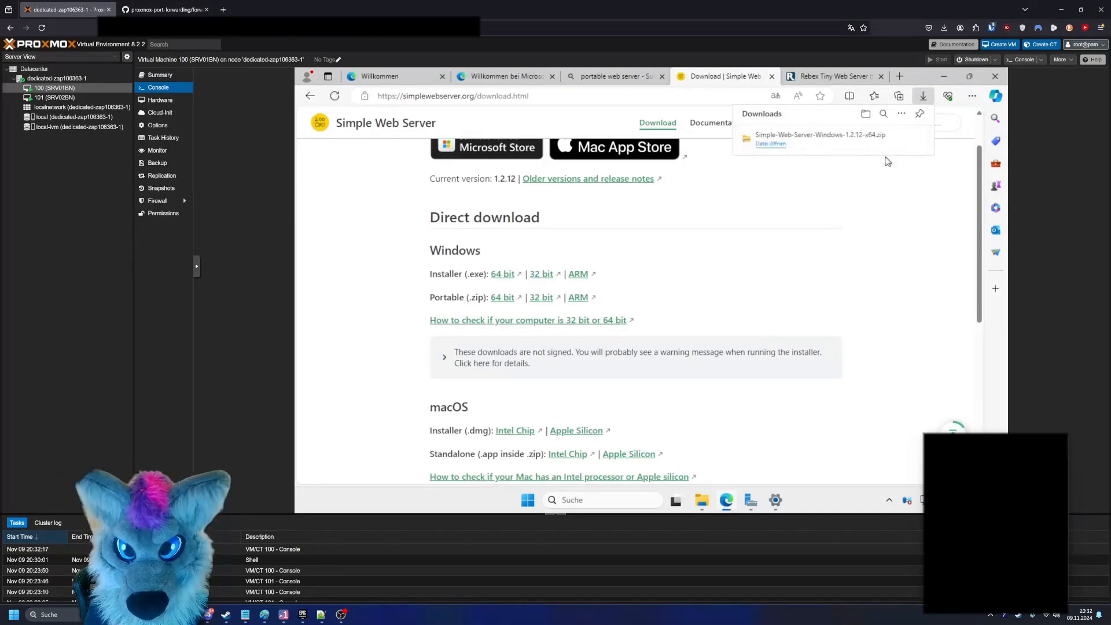
click(885, 141)
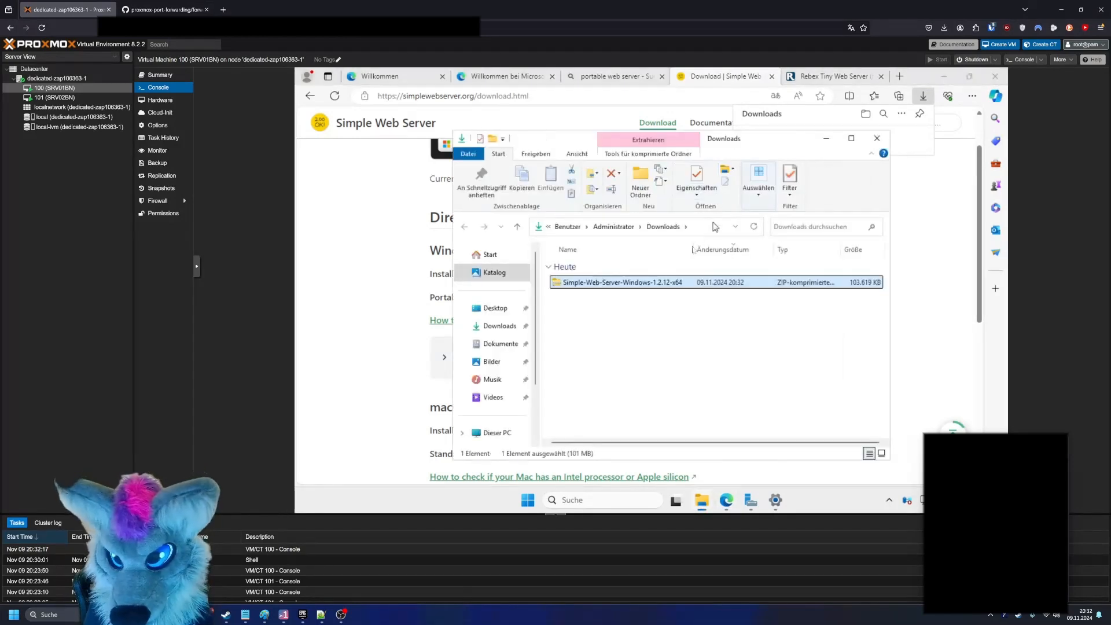
- Extract the Simple-Web-Server-Windows-1.2.12-x64 archive to the suggested folder in Downloads
right_click(648, 282)
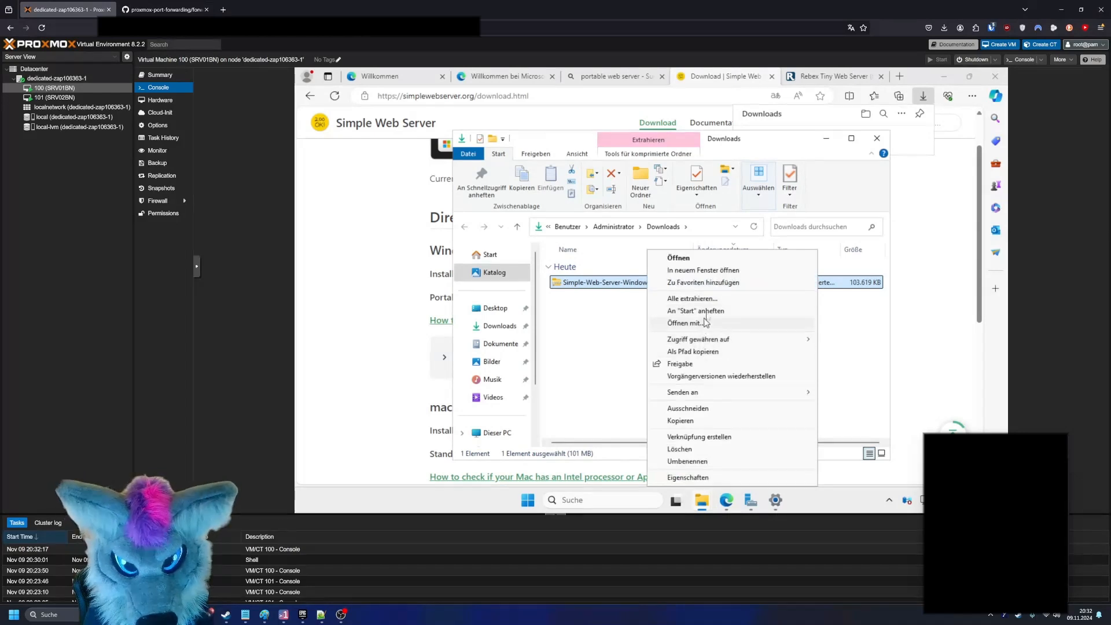
click(706, 300)
click(733, 390)
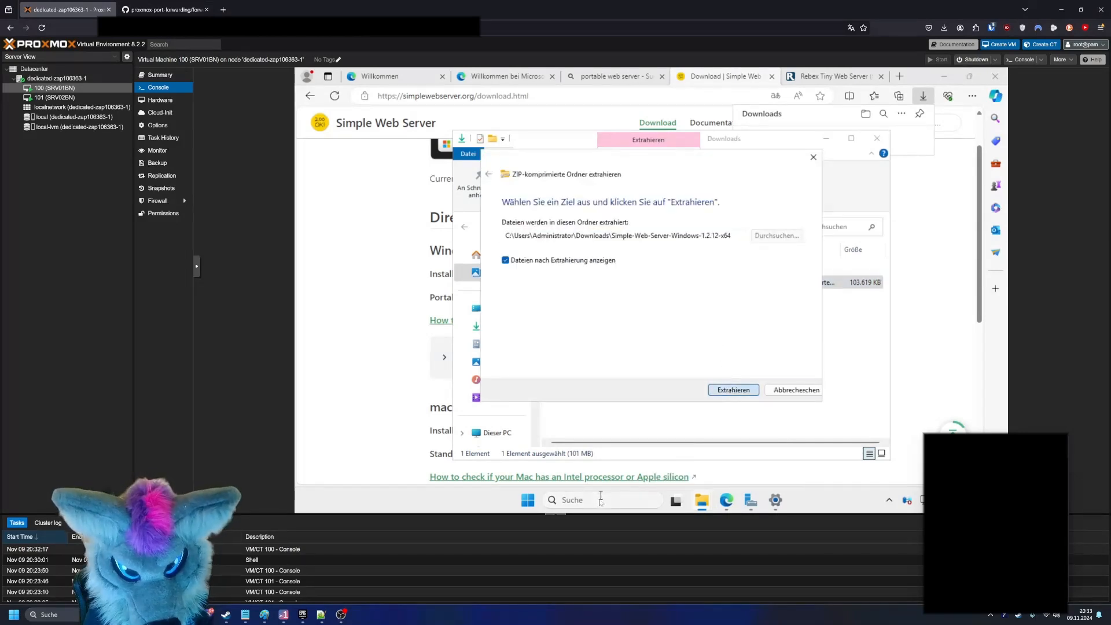
- Search Windows for "firewall" and open Windows Defender Firewall mit erweiterter Sicherheit
mouse_move(713, 512)
click(631, 500)
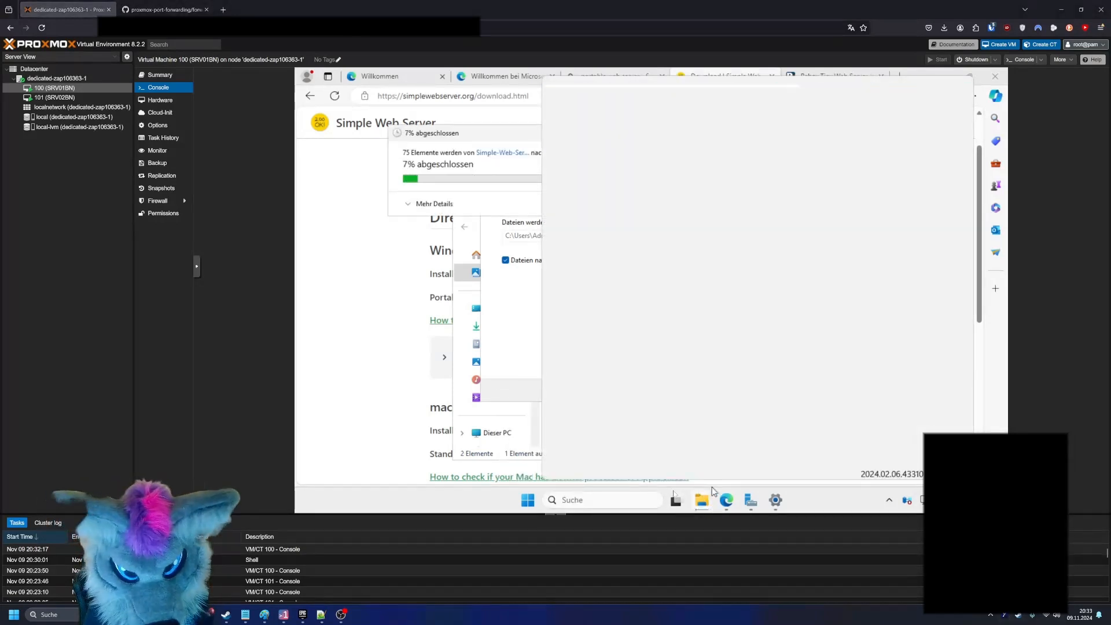
text(f)
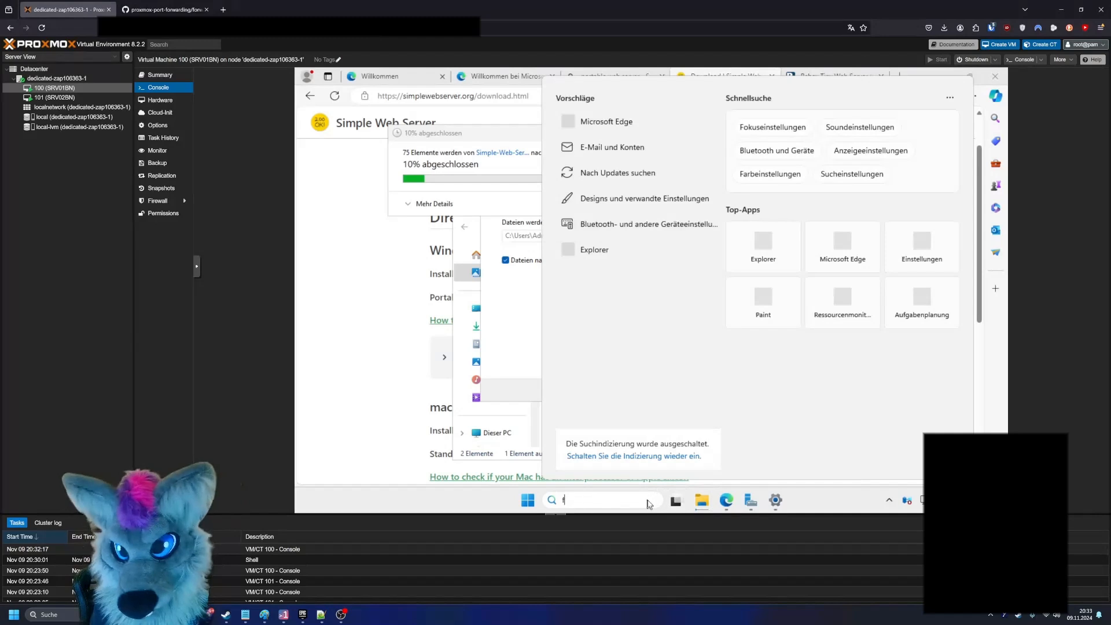
text(irefox)
key(ctrl+a)
key(BackSpace)
text(firew)
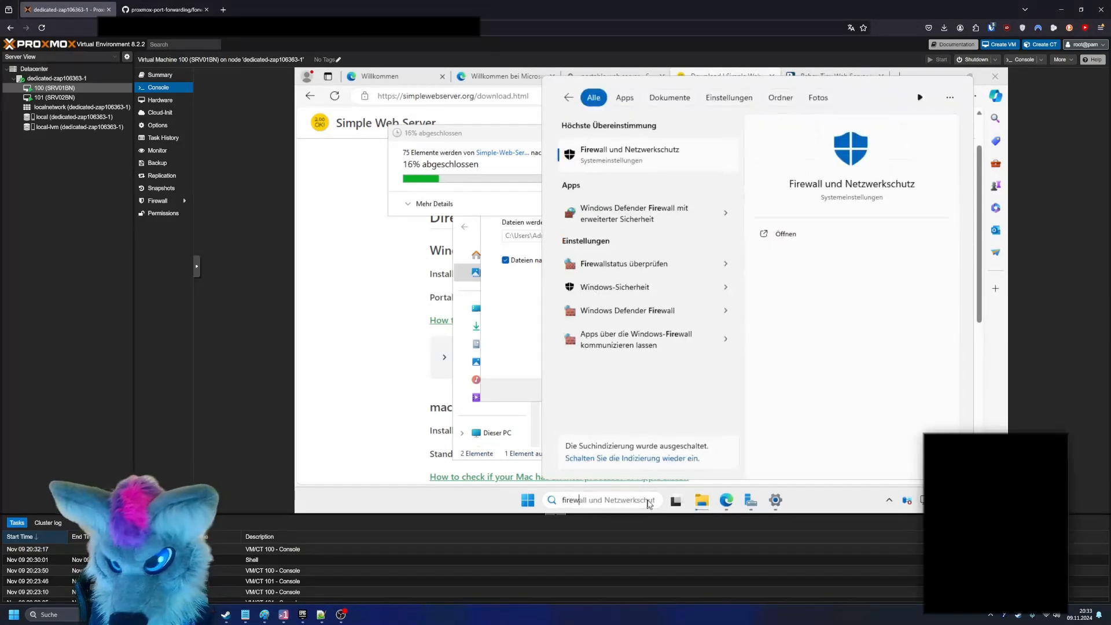
text(a)
key(Tab)
key(Tab)
key(Up)
key(Return)
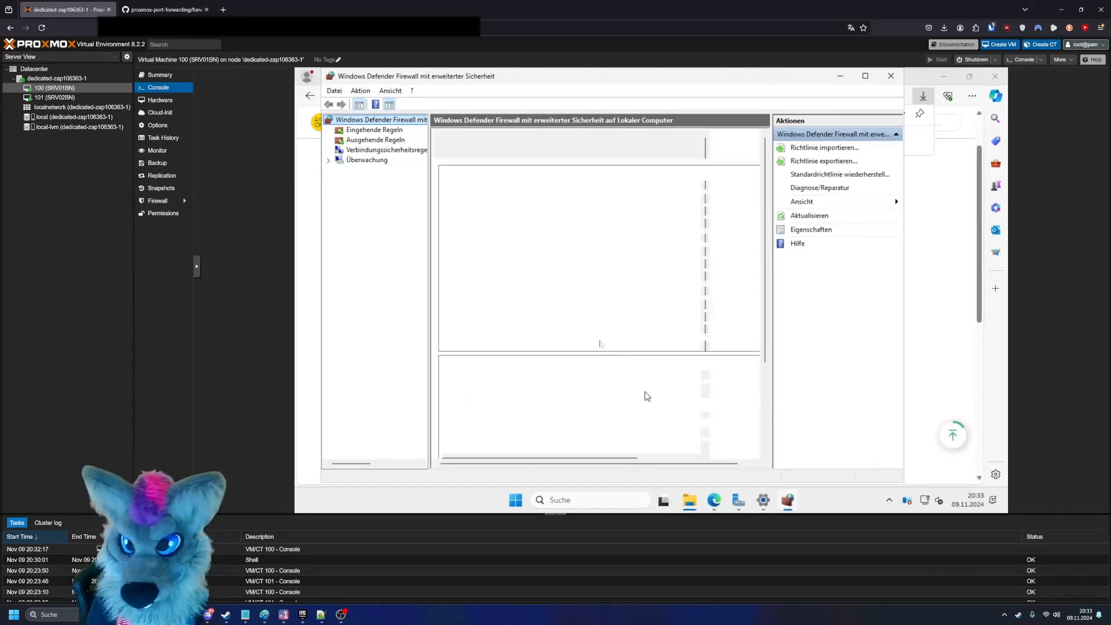
- View the inbound rules, return to the firewall overview and open the Windows Defender Firewall properties
click(399, 130)
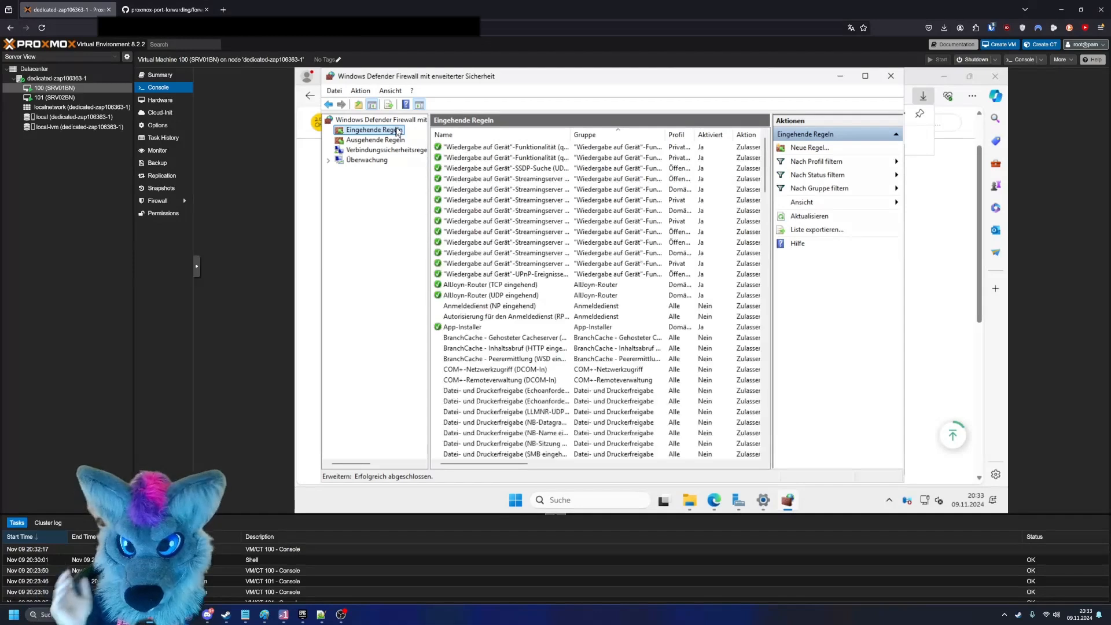
click(384, 121)
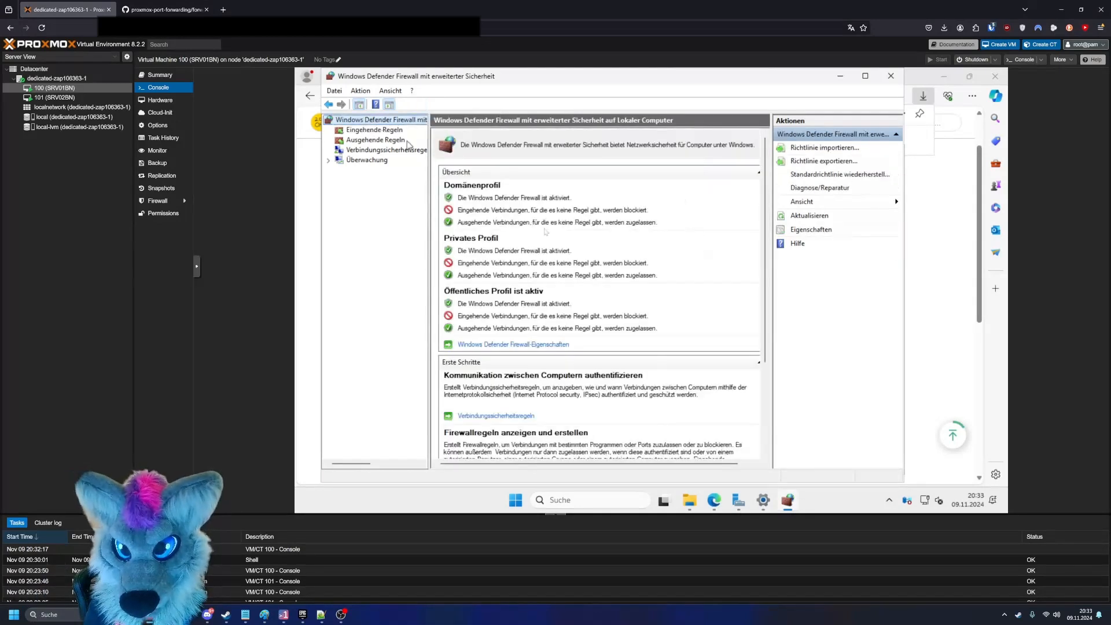
scroll(552, 262, down, 2)
click(535, 277)
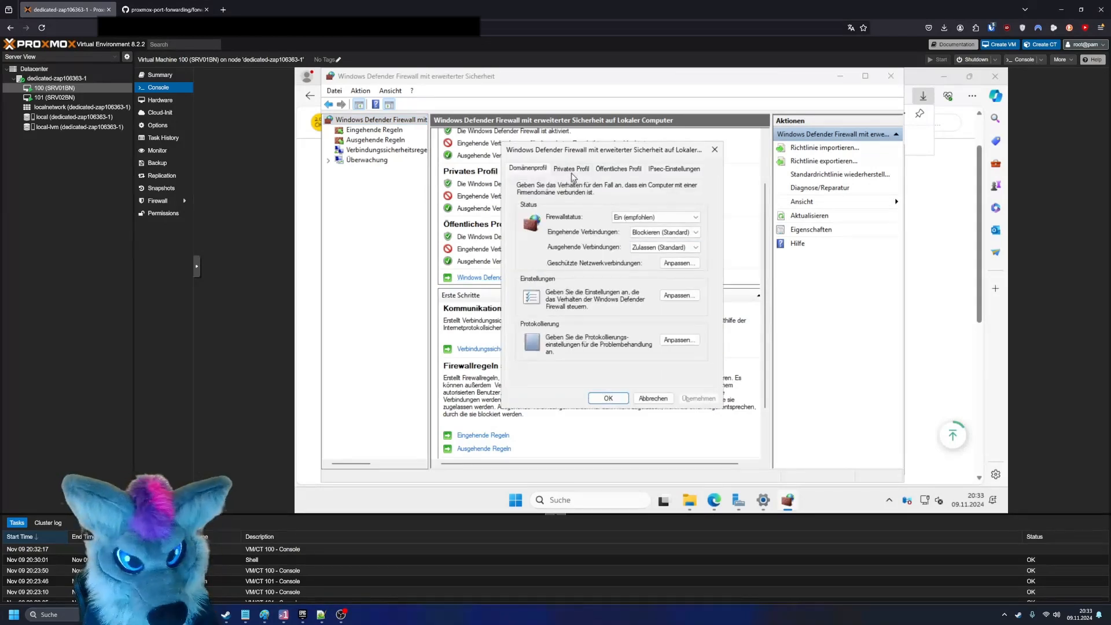
- Set the firewall status to Aus for the domain, private and public profiles and apply the changes
click(656, 218)
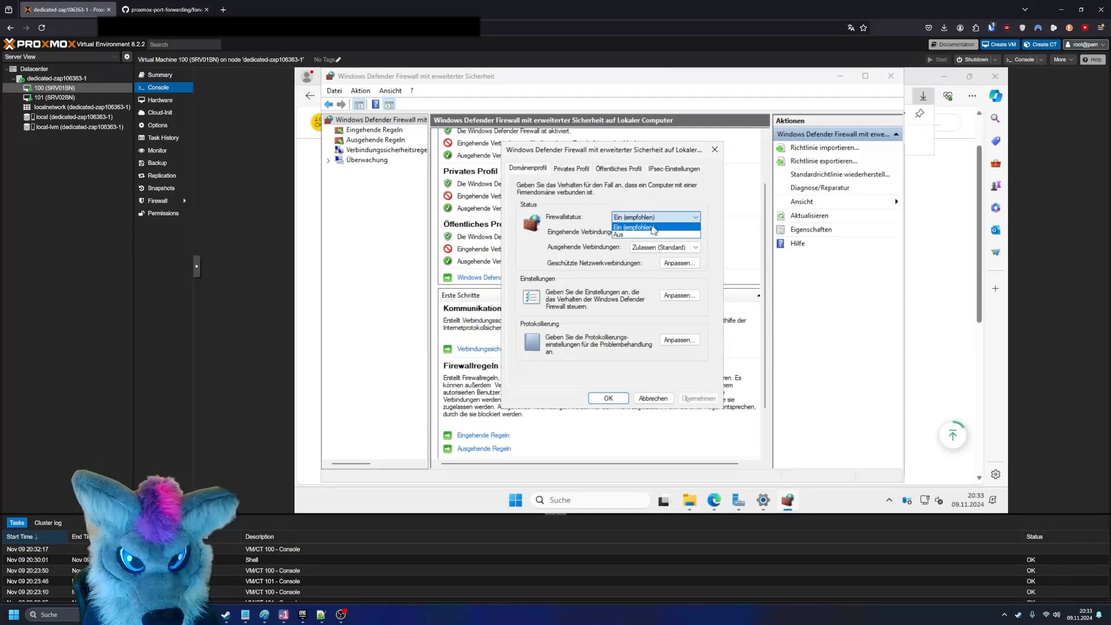
click(648, 234)
click(566, 169)
click(649, 219)
click(649, 233)
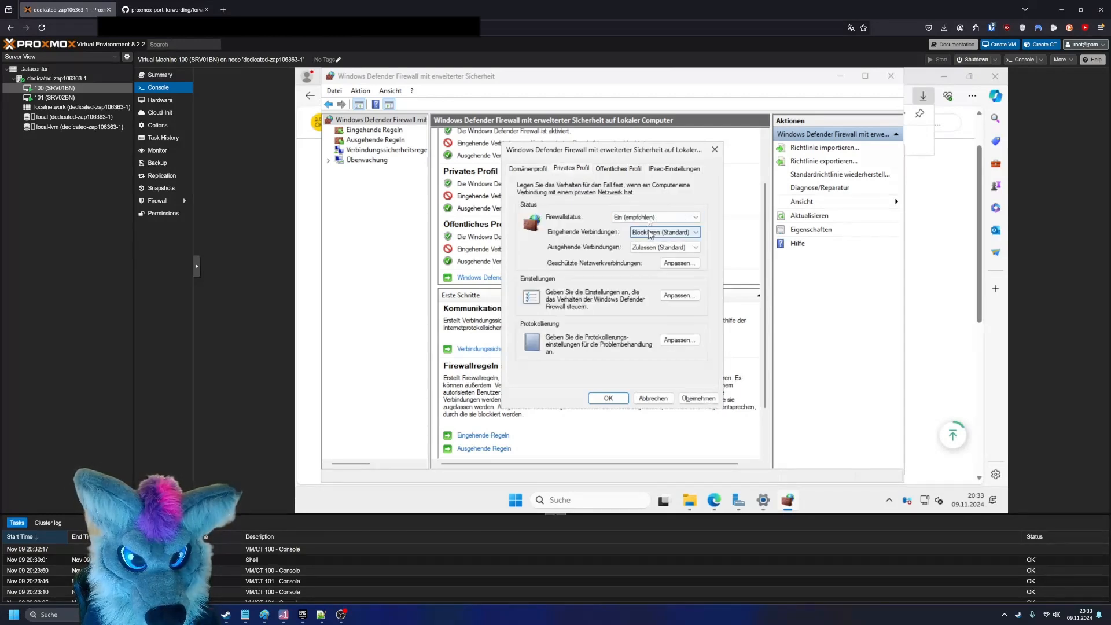
click(648, 219)
click(637, 232)
click(614, 168)
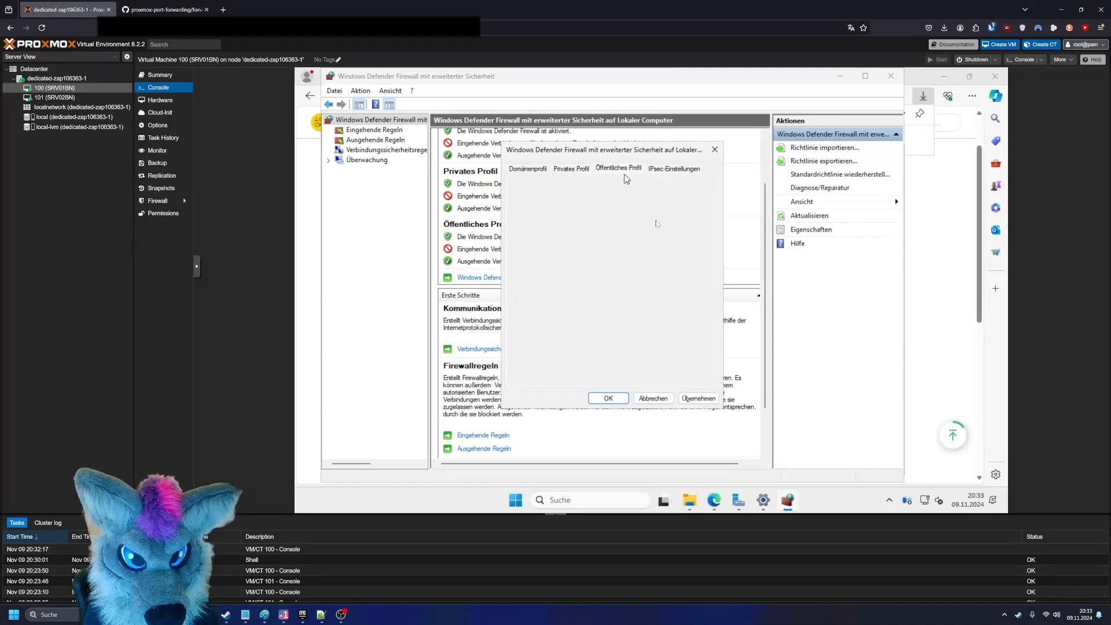
click(653, 220)
click(641, 234)
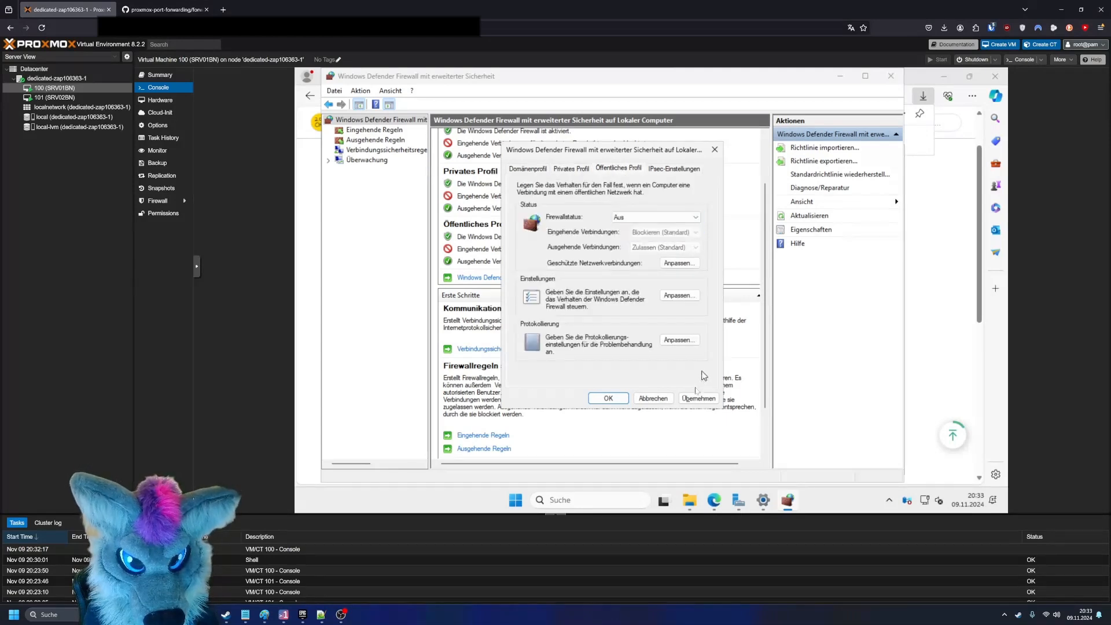
click(692, 397)
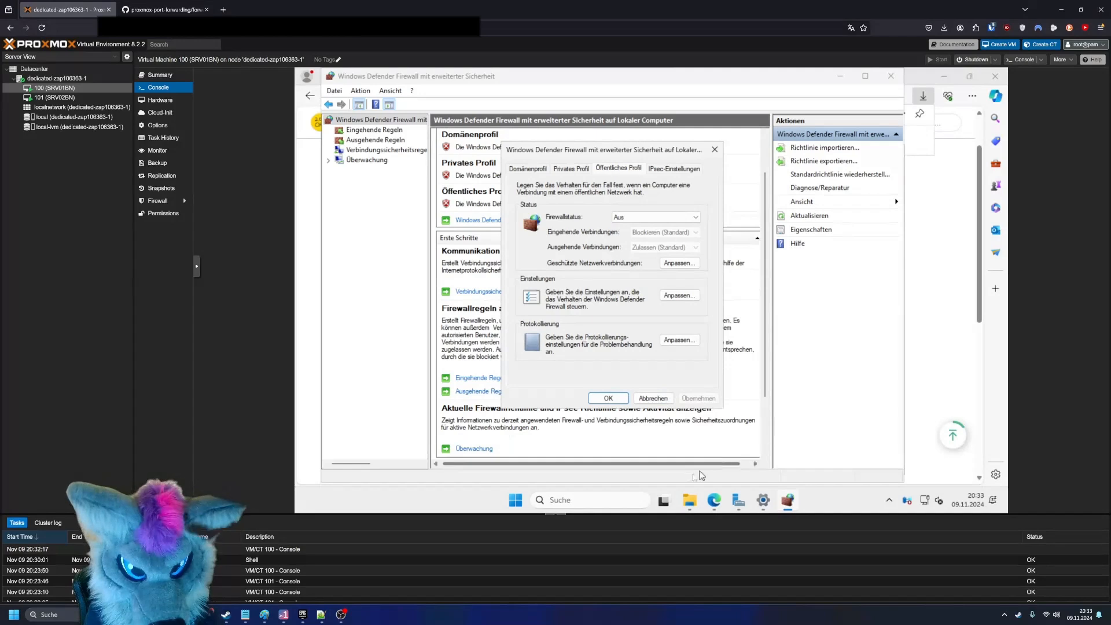
- Run Simple Web Server from the extracted folder and allow it to start despite the SmartScreen protection
click(707, 501)
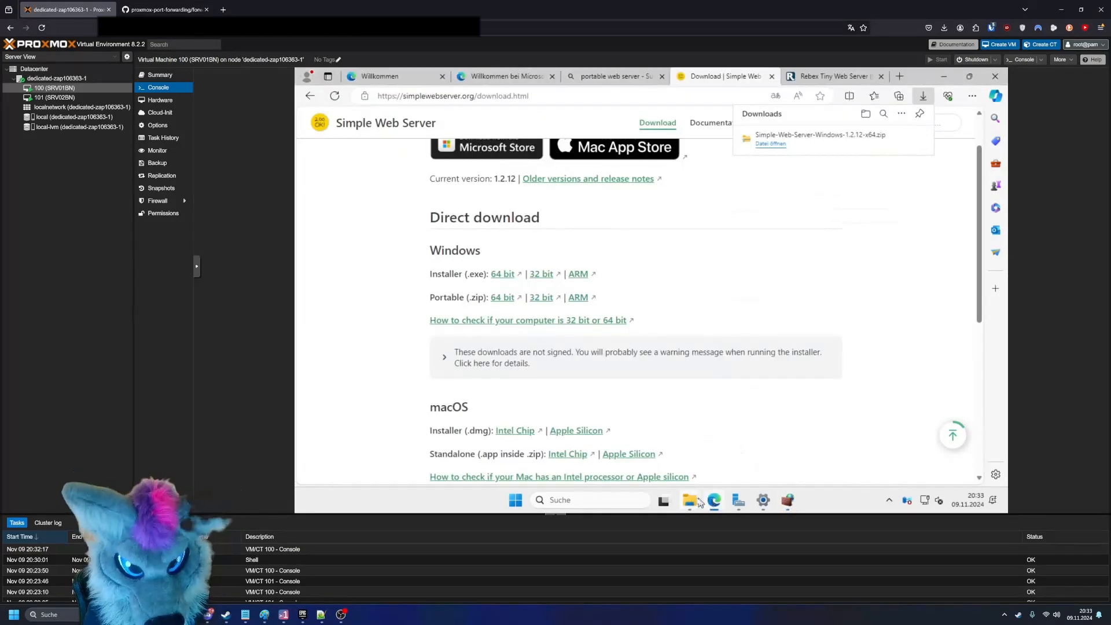
click(697, 501)
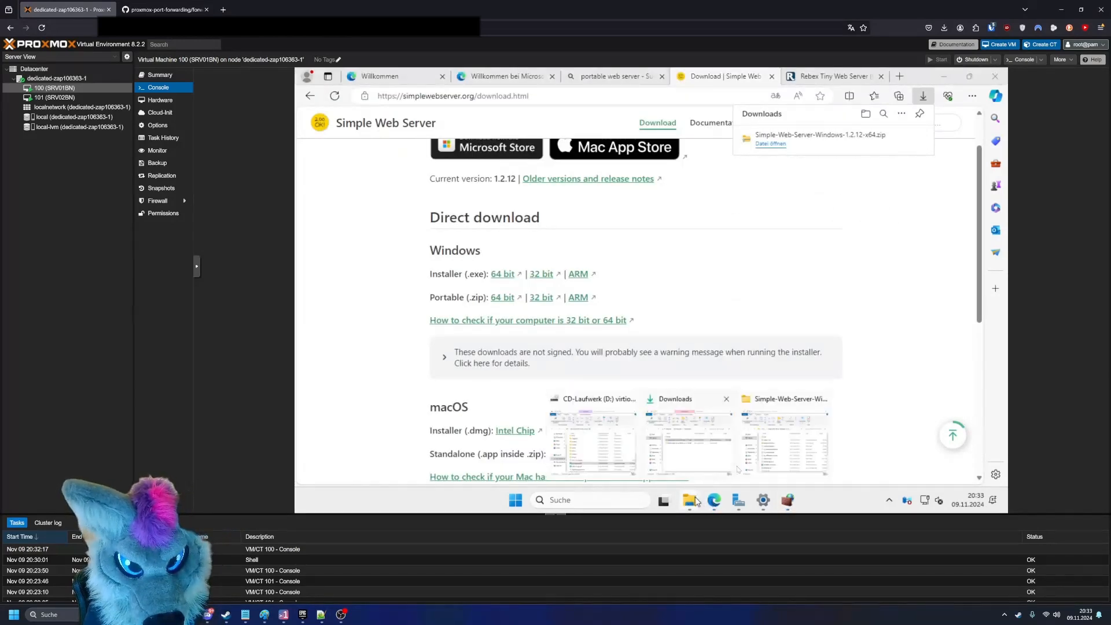
click(756, 459)
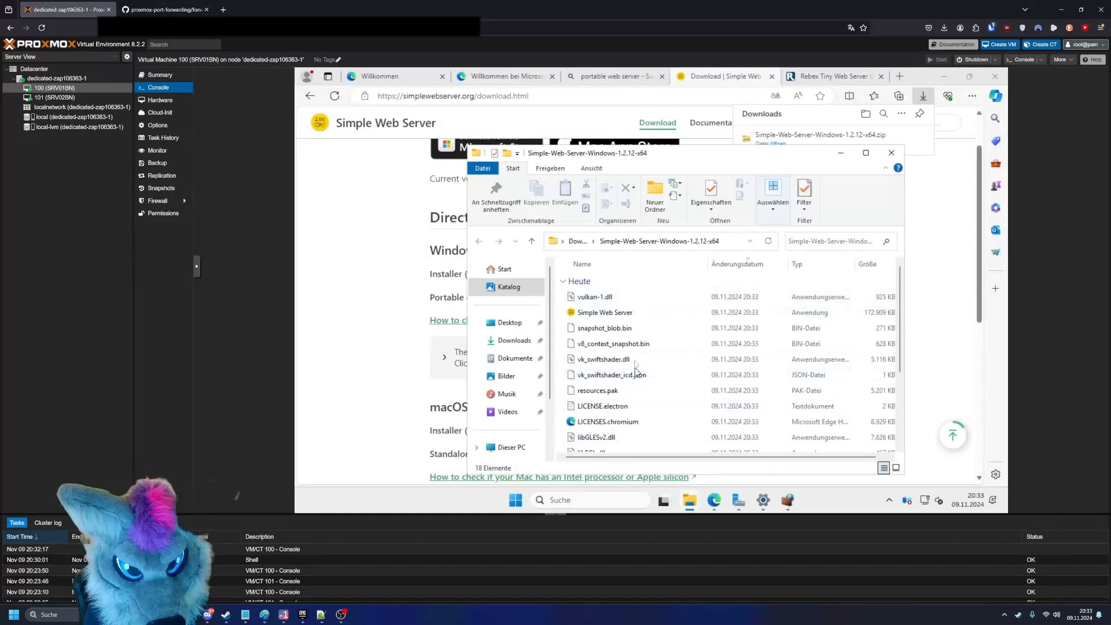
double_click(642, 315)
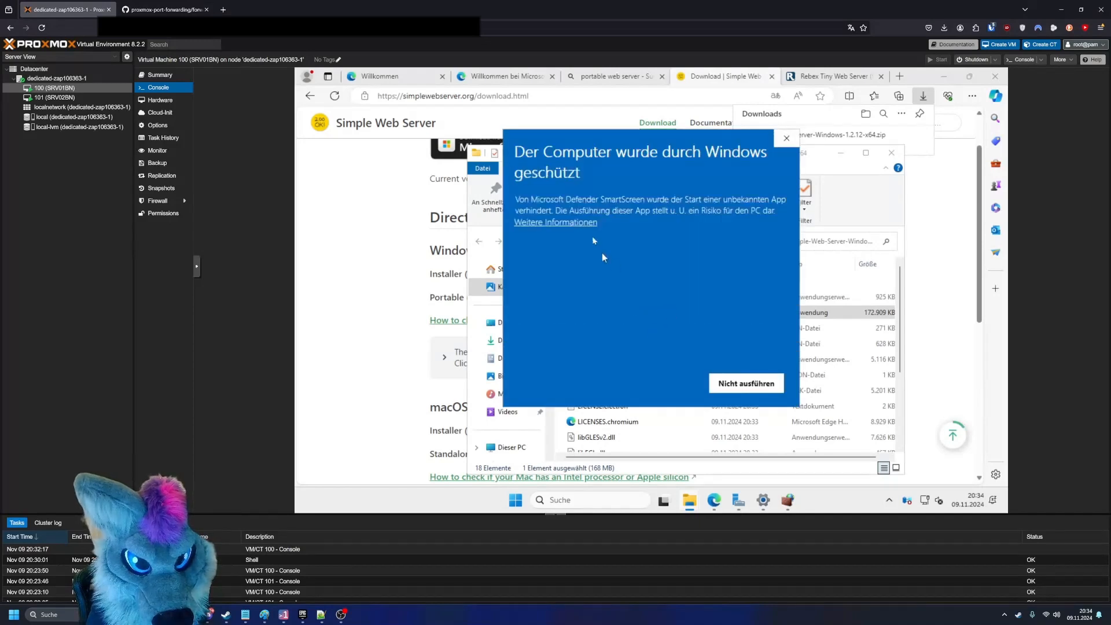
click(579, 223)
click(661, 382)
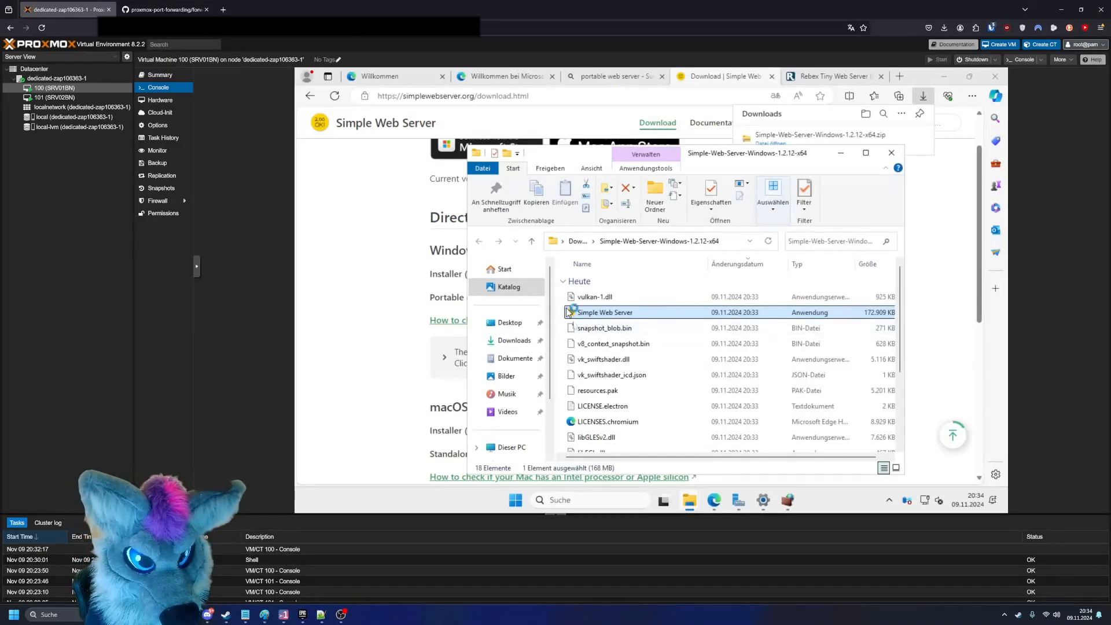
scroll(573, 342, down, 3)
scroll(575, 342, up, 3)
scroll(584, 344, down, 3)
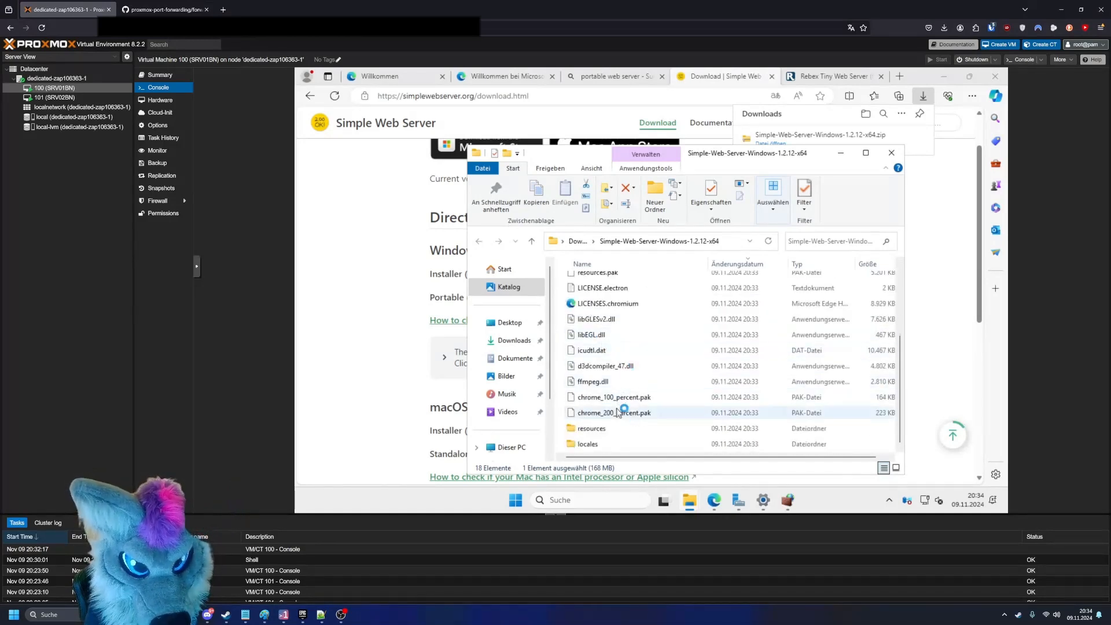
scroll(618, 412, up, 3)
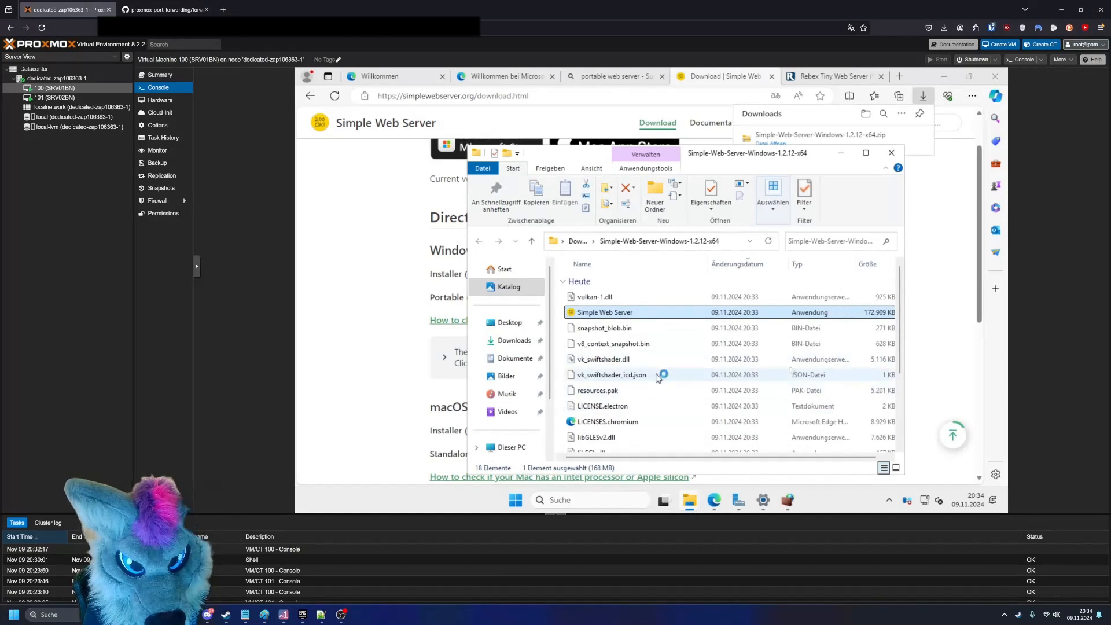
click(560, 326)
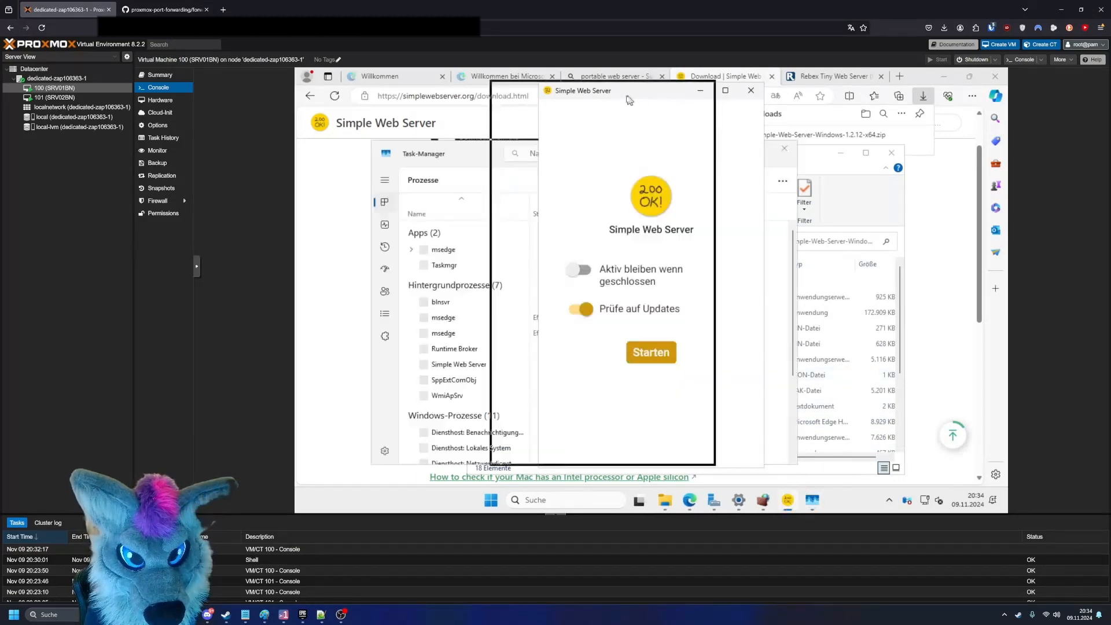
- Disable the update check in Simple Web Server's initial setup, start the app and begin adding a new server
click(558, 312)
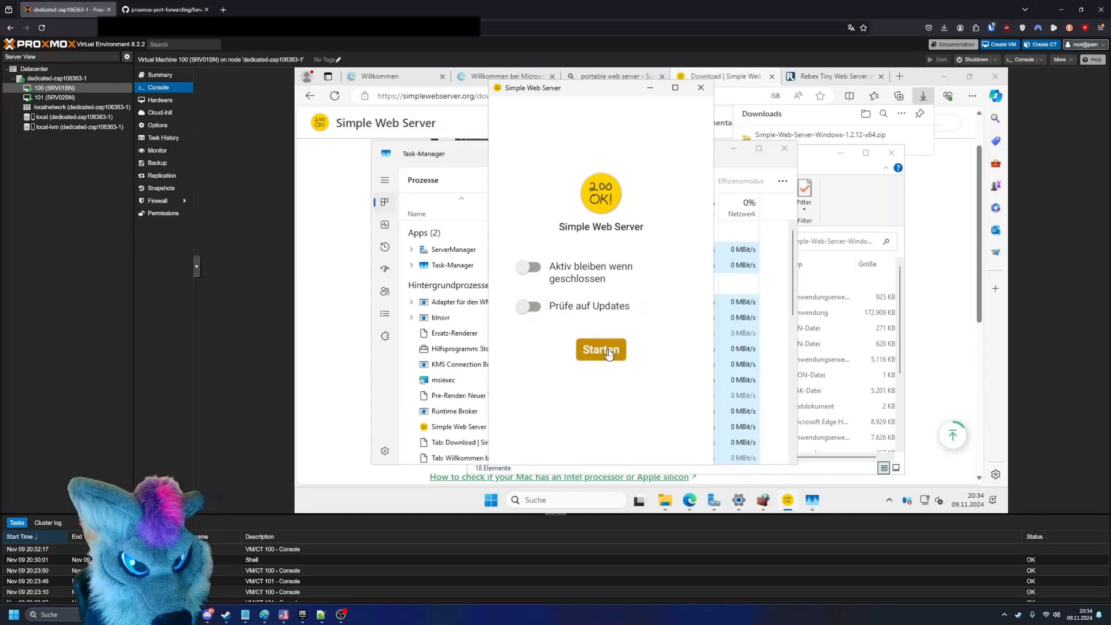
click(600, 349)
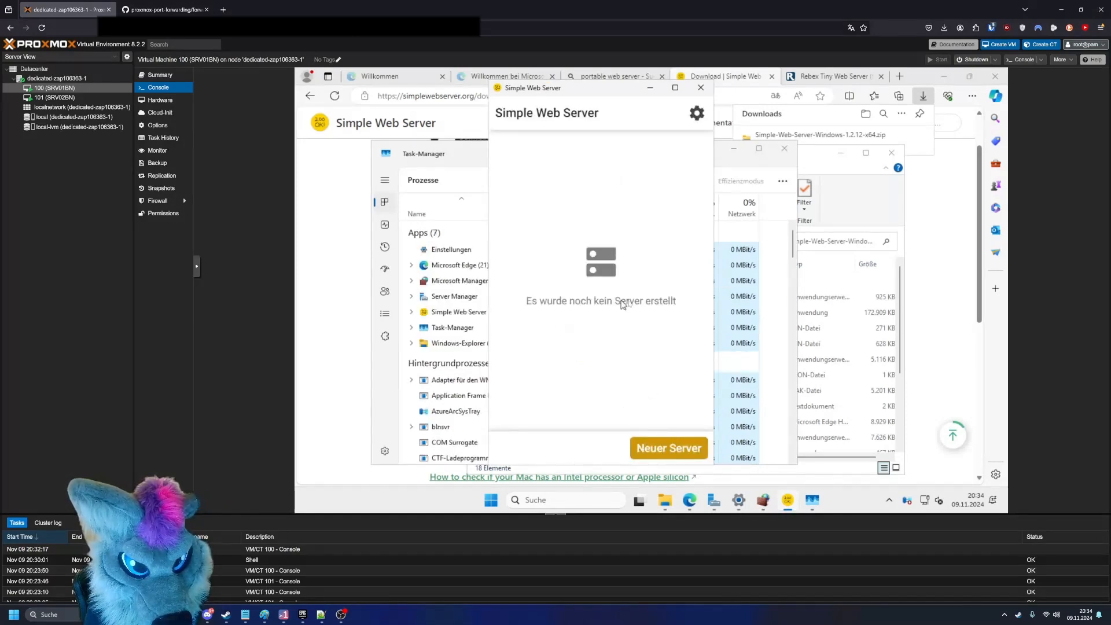
click(668, 447)
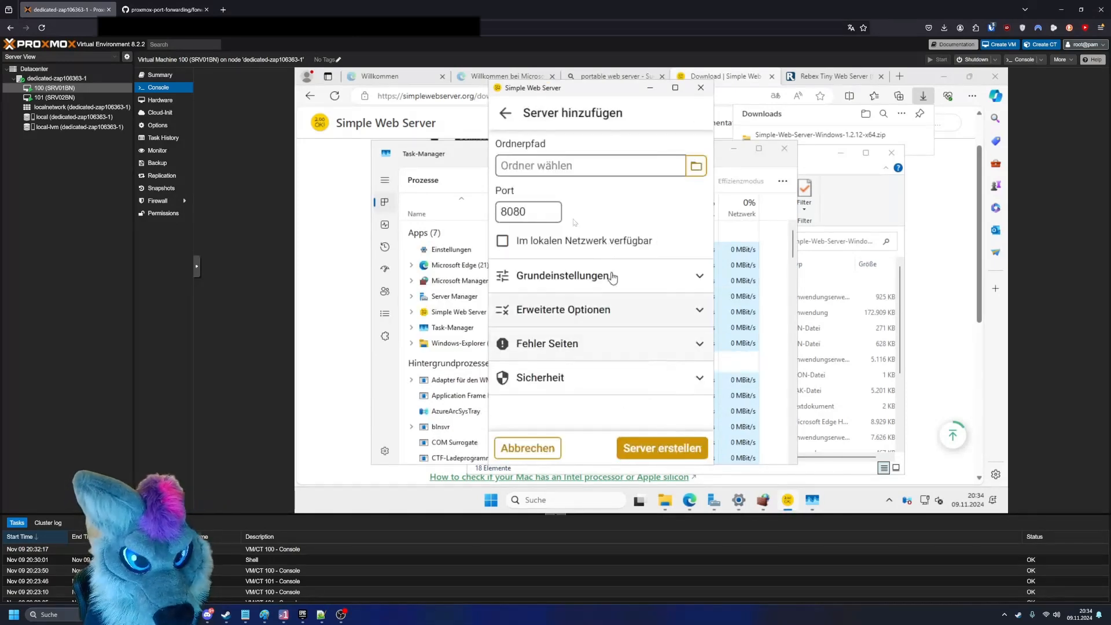
- Set the new server's folder path to C:\Users\Administrator\Desktop and its port to 80
click(677, 174)
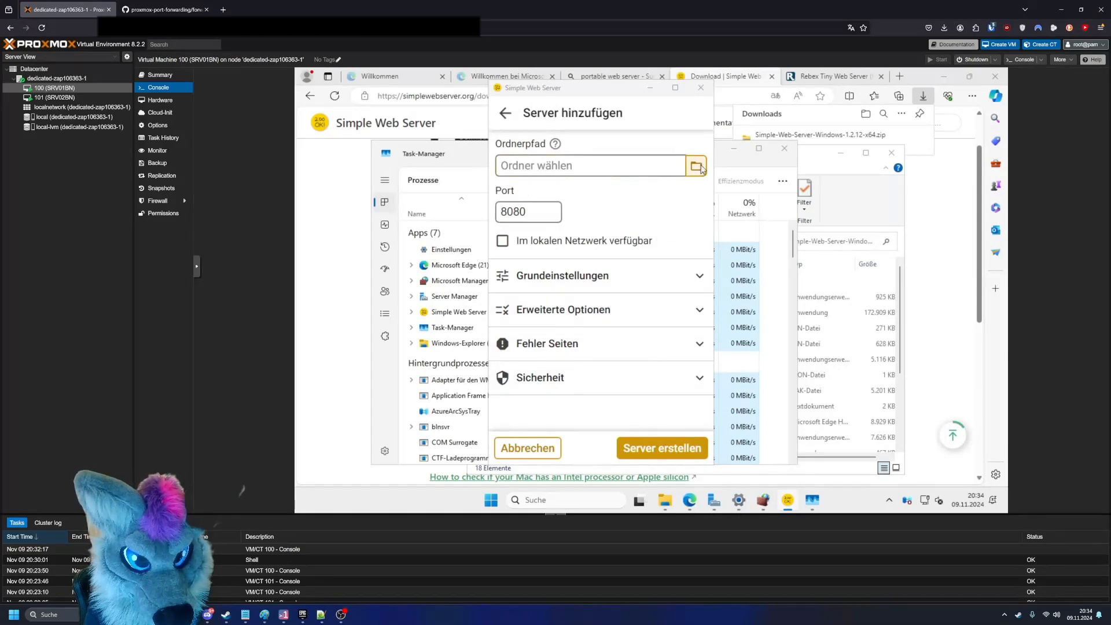
click(535, 211)
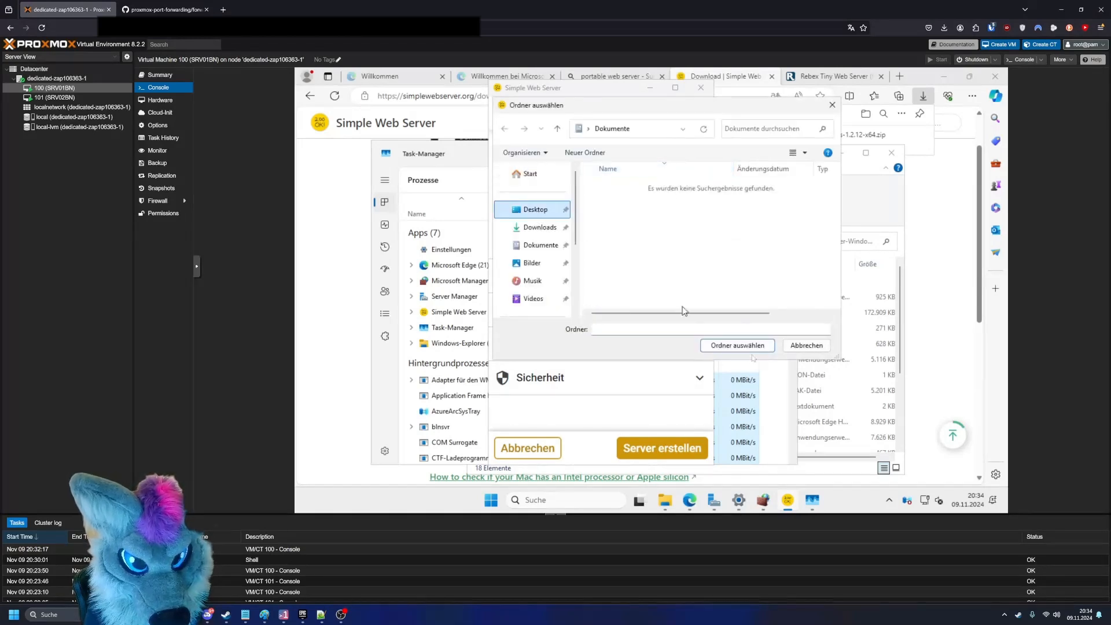
click(740, 346)
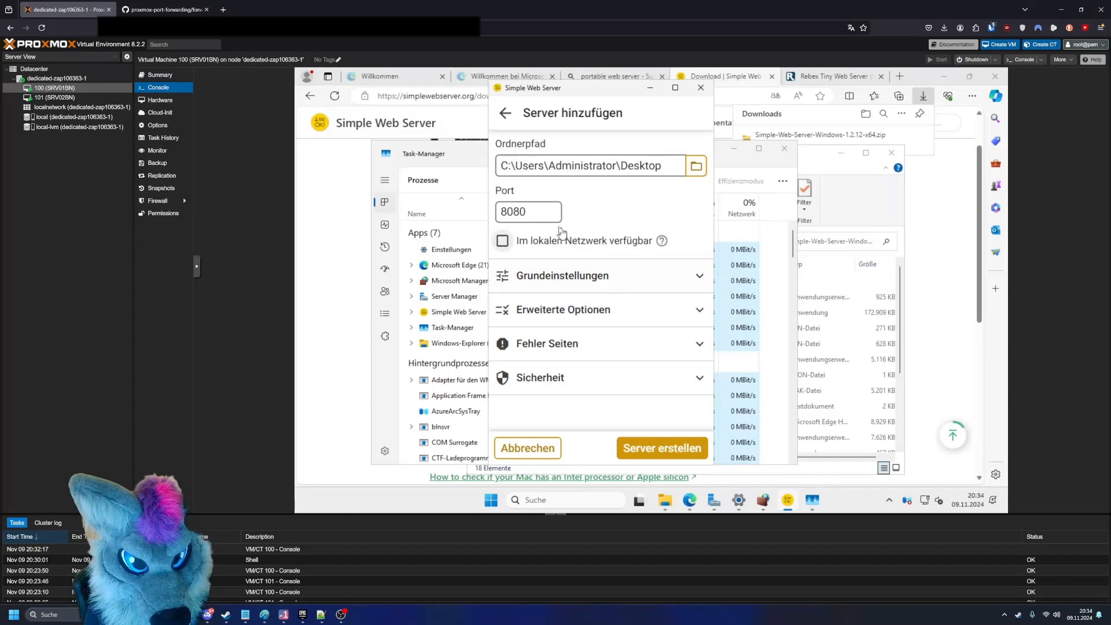
drag(553, 214, 493, 215)
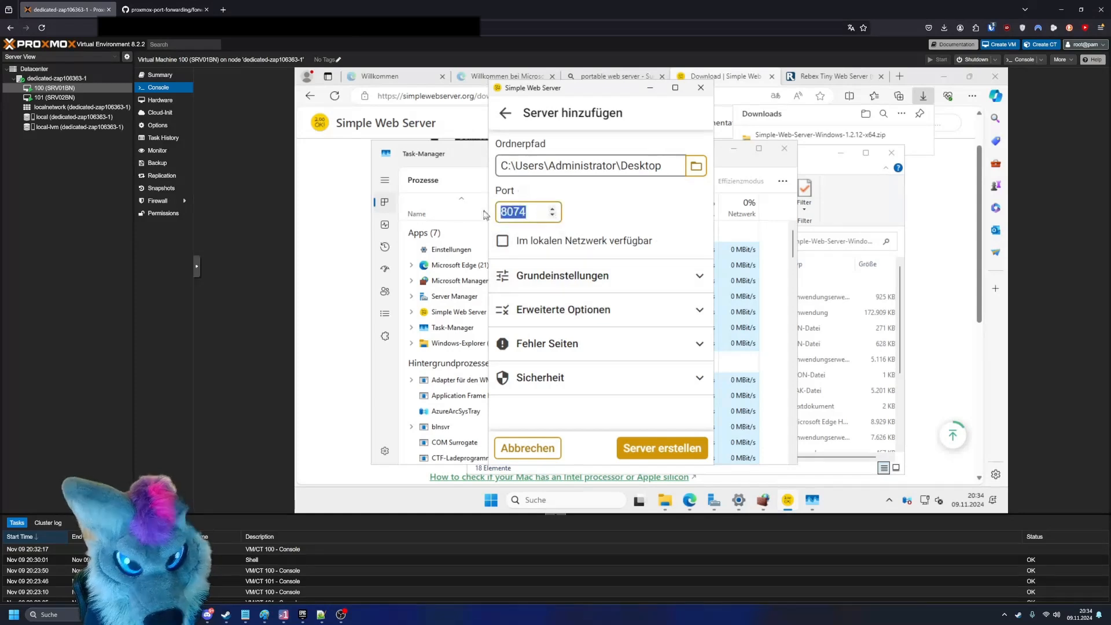
text(80)
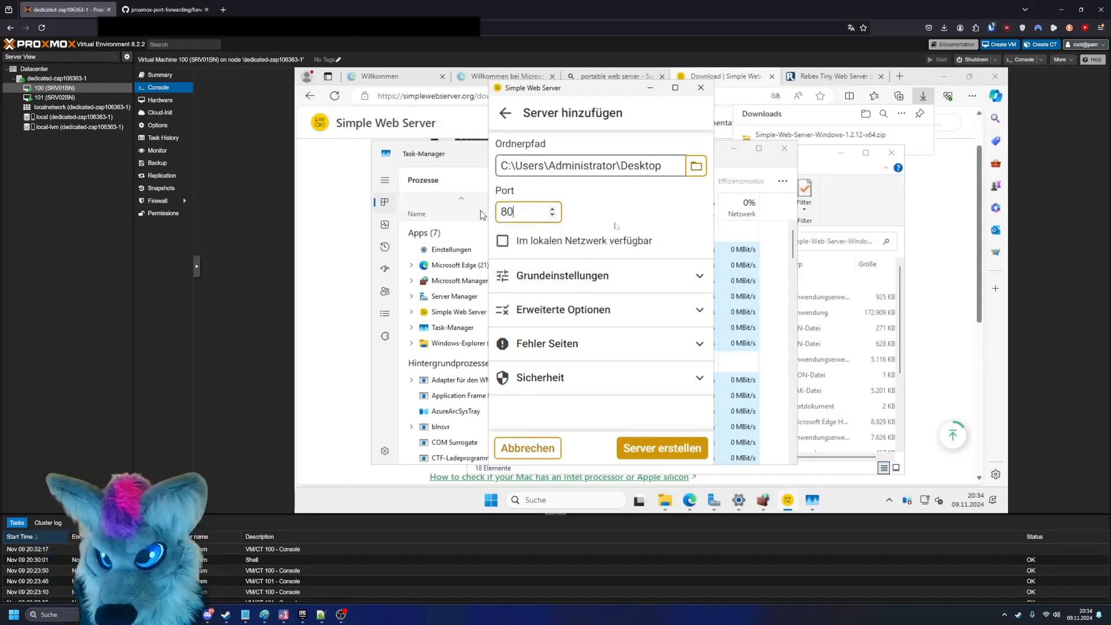
- Look through the new server's Grundeinstellungen and Erweiterte Optionen, keep the defaults and create the server
click(573, 278)
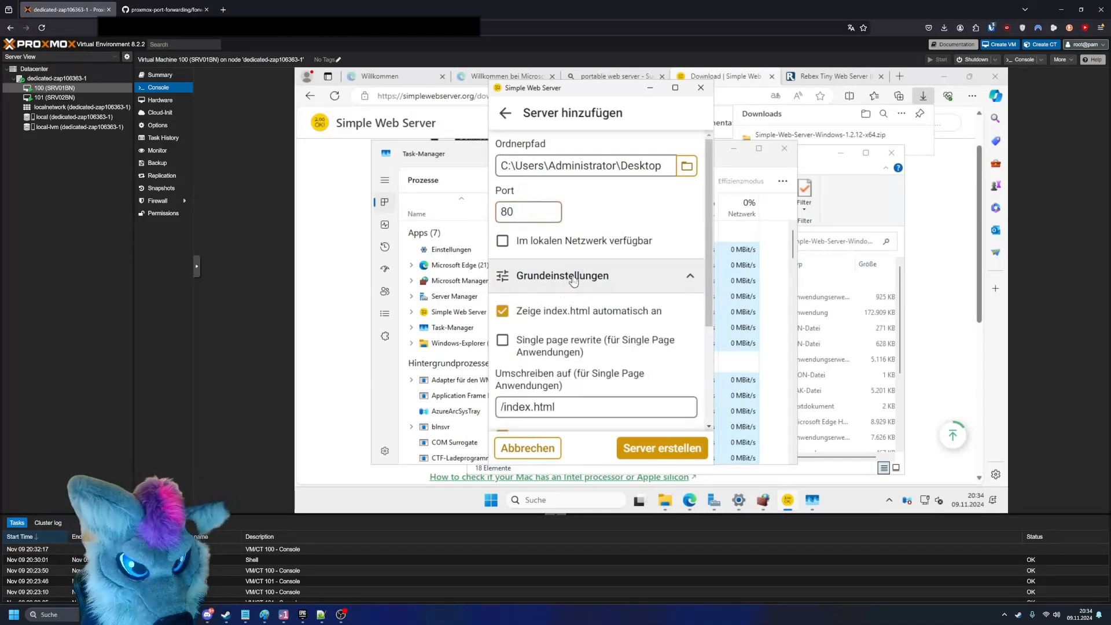
click(572, 280)
click(572, 280)
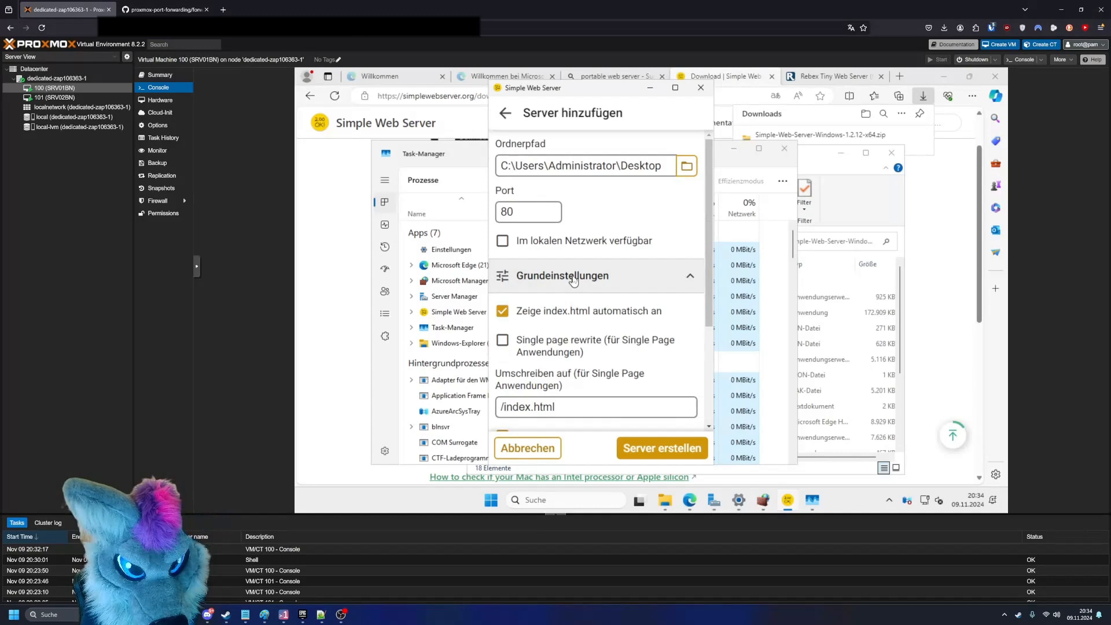
click(573, 280)
click(572, 280)
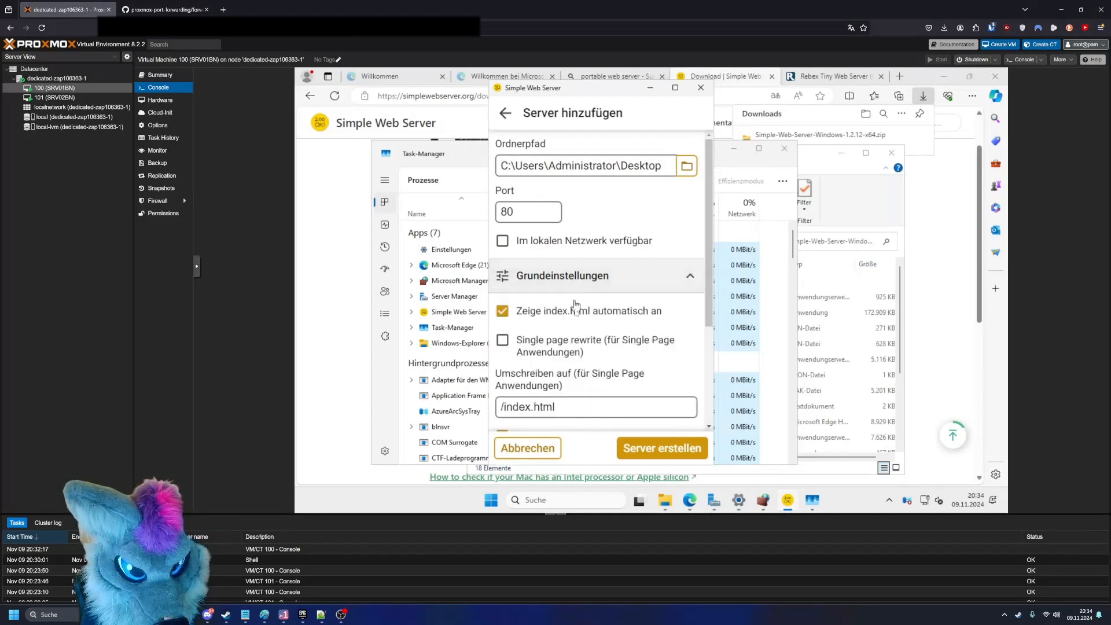
scroll(575, 307, down, 3)
click(583, 341)
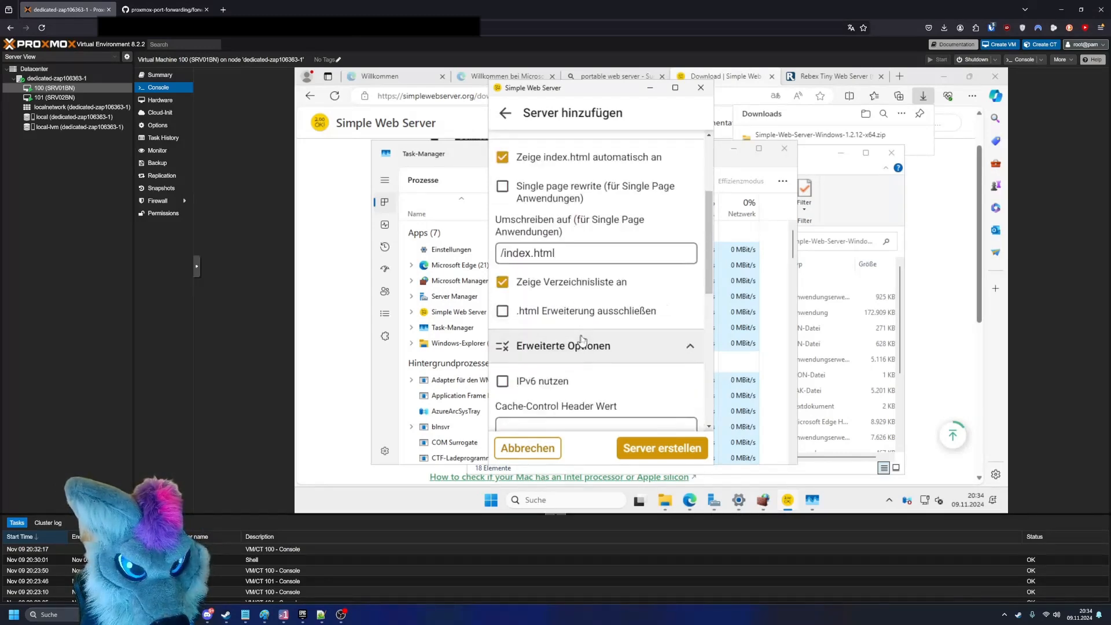
scroll(584, 344, down, 5)
scroll(587, 354, up, 10)
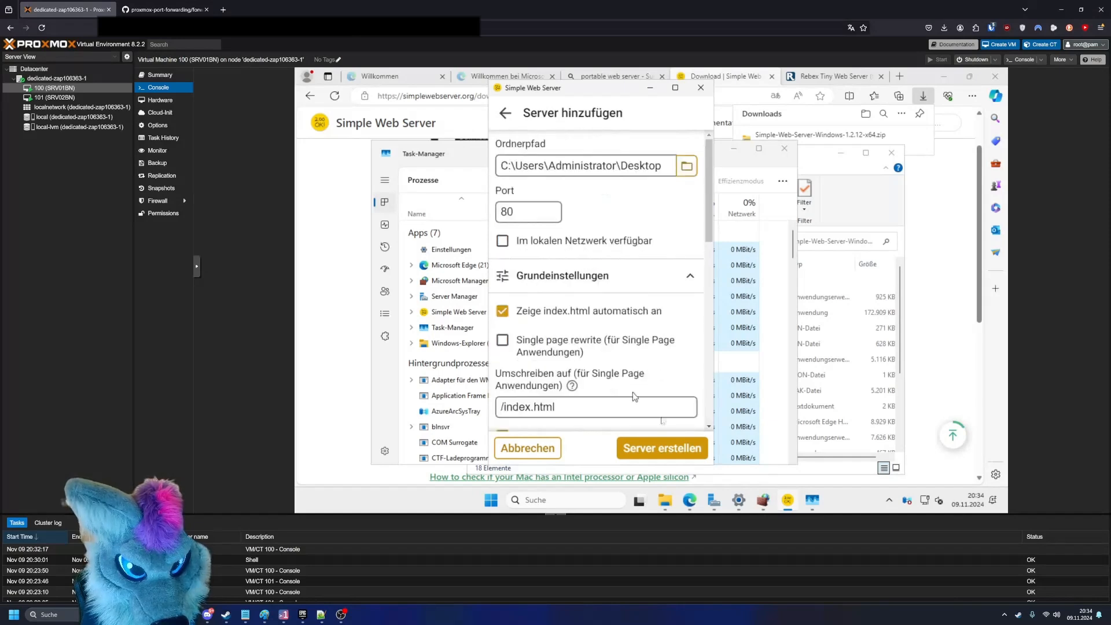
click(678, 460)
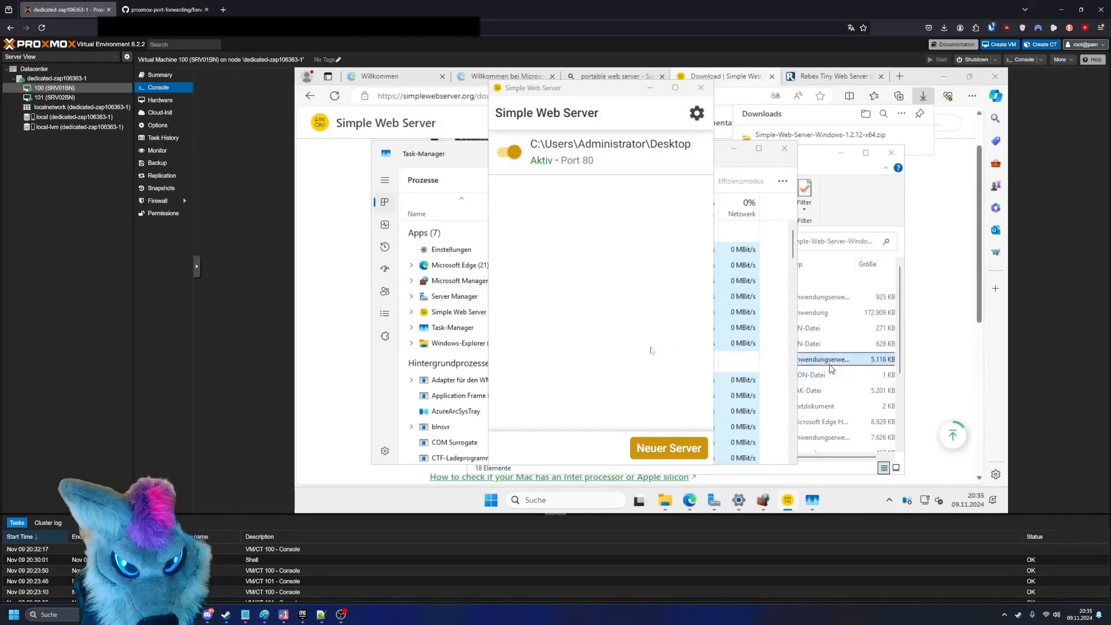
- Open the running server's options to check its web server URLs, port and local network availability, and close them without changes
click(810, 359)
click(506, 322)
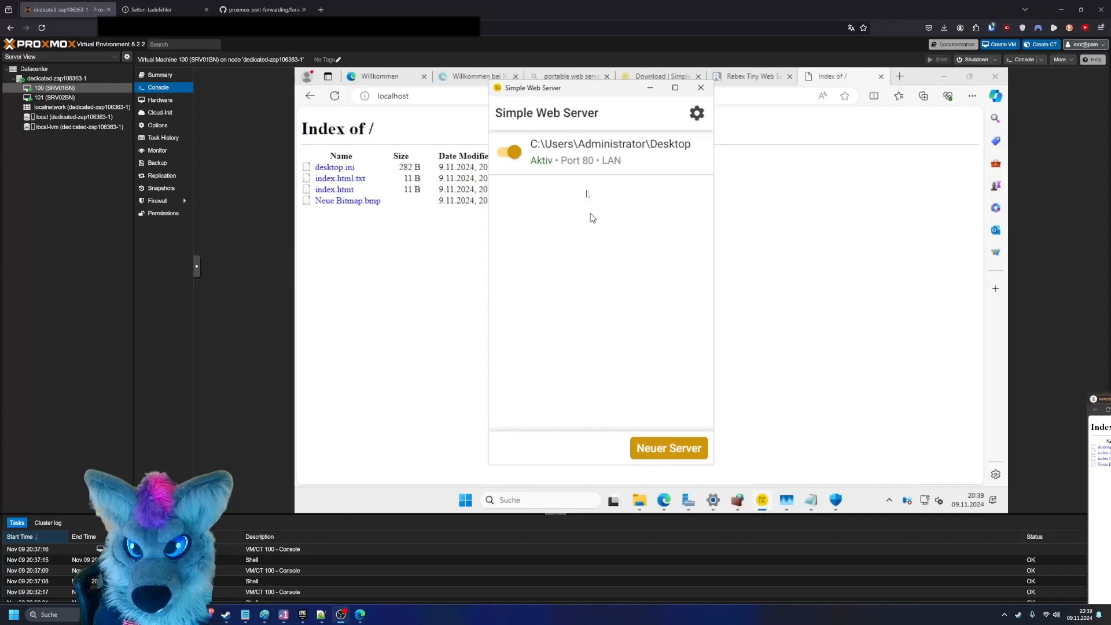
click(622, 145)
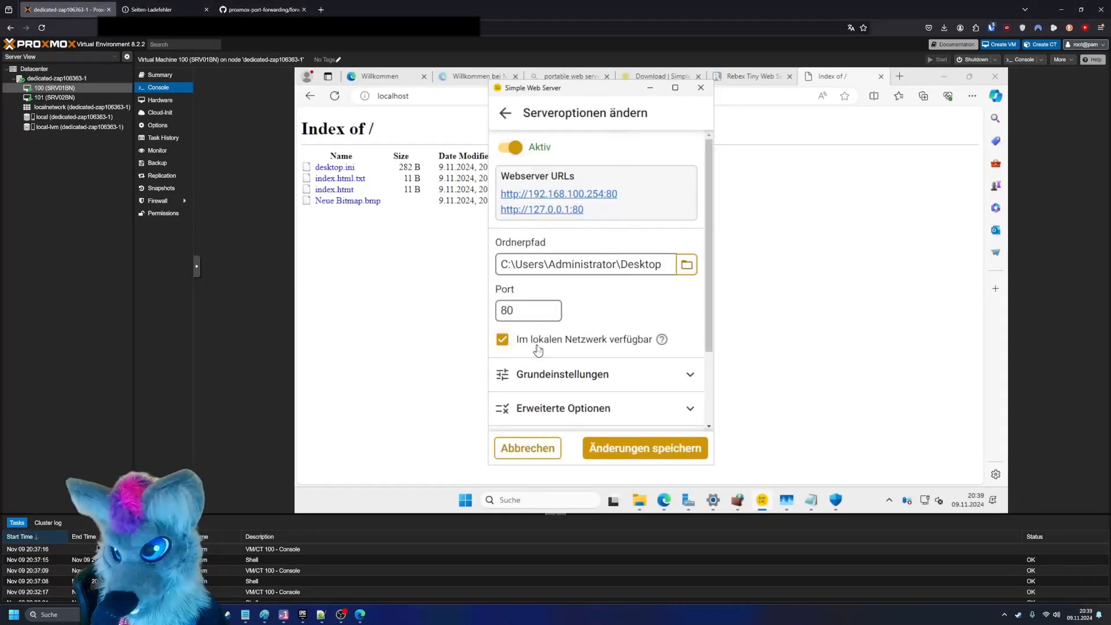
click(527, 448)
- Load the forwarded web server address in the browser outside the VM to test the port forwarding
click(165, 9)
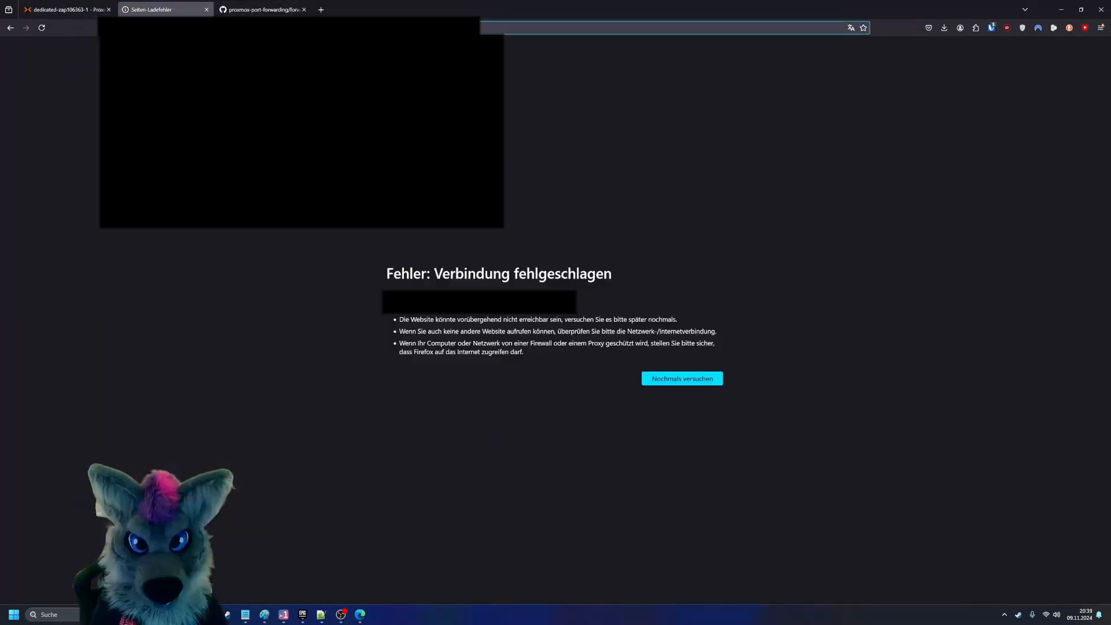
key(F5)
click(277, 28)
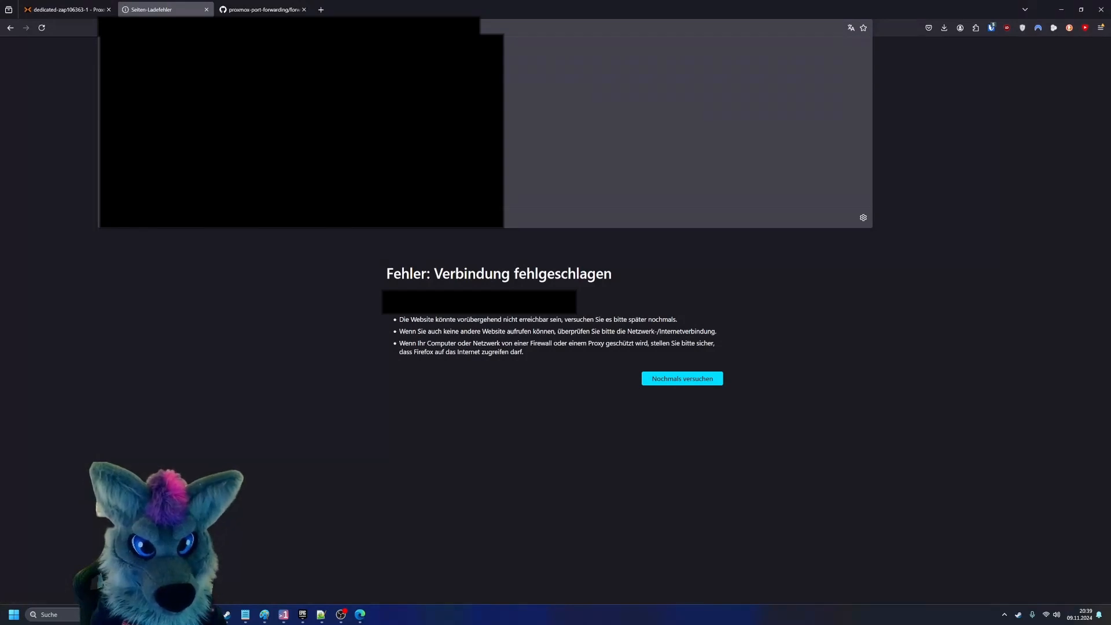
key(Return)
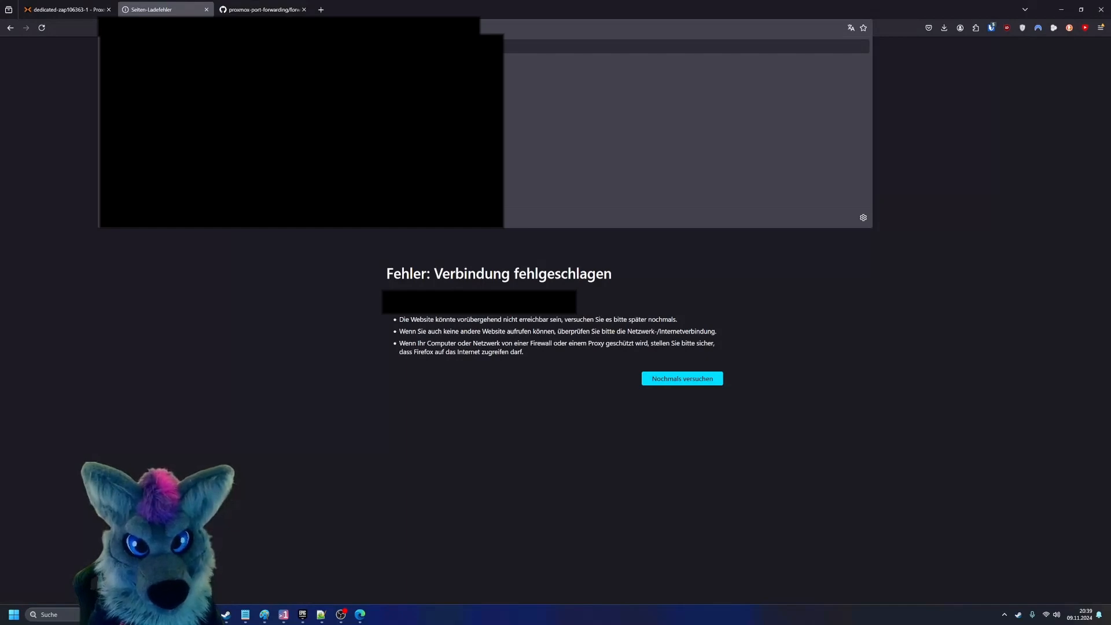
key(BackSpace)
key(Return)
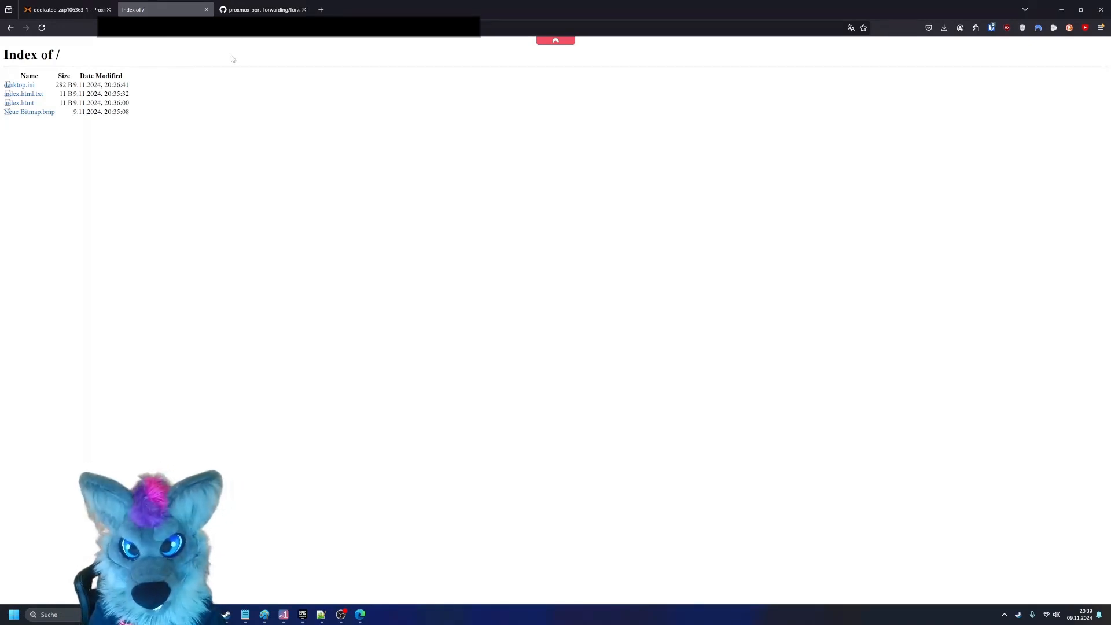
mouse_move(60, 8)
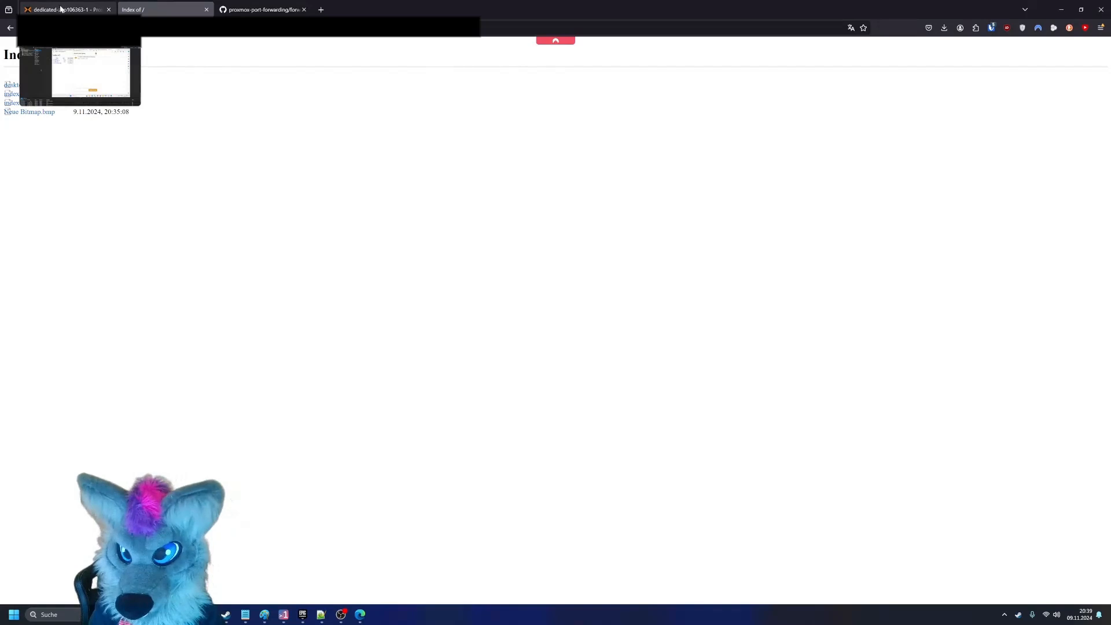
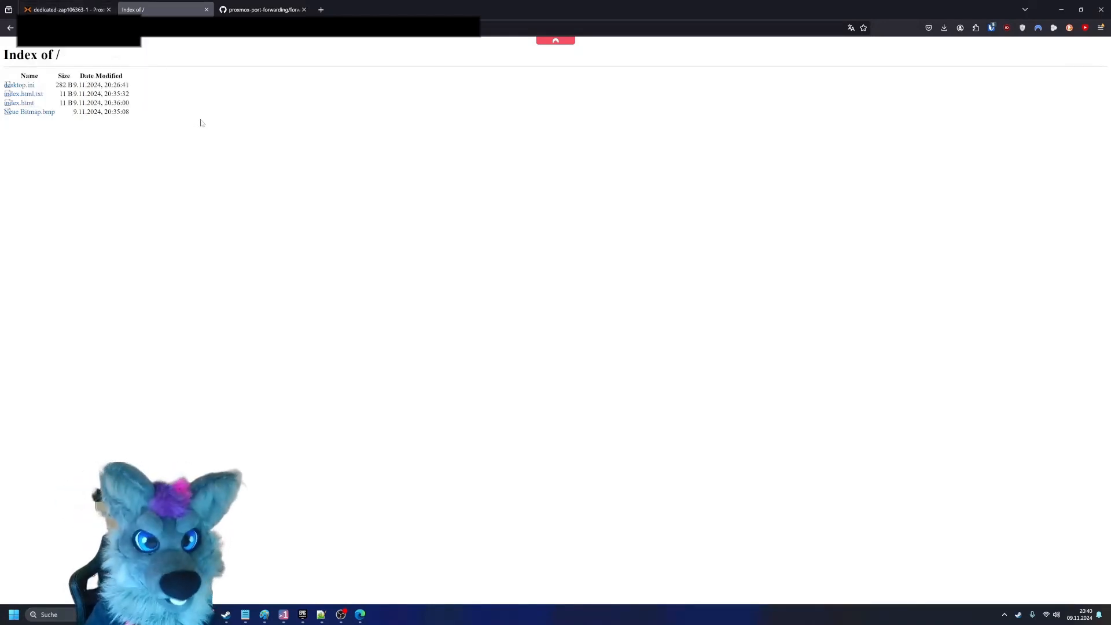
- Close the Simple Web Server window in the SRV01BN console and open Server-Manager in the VM
click(89, 8)
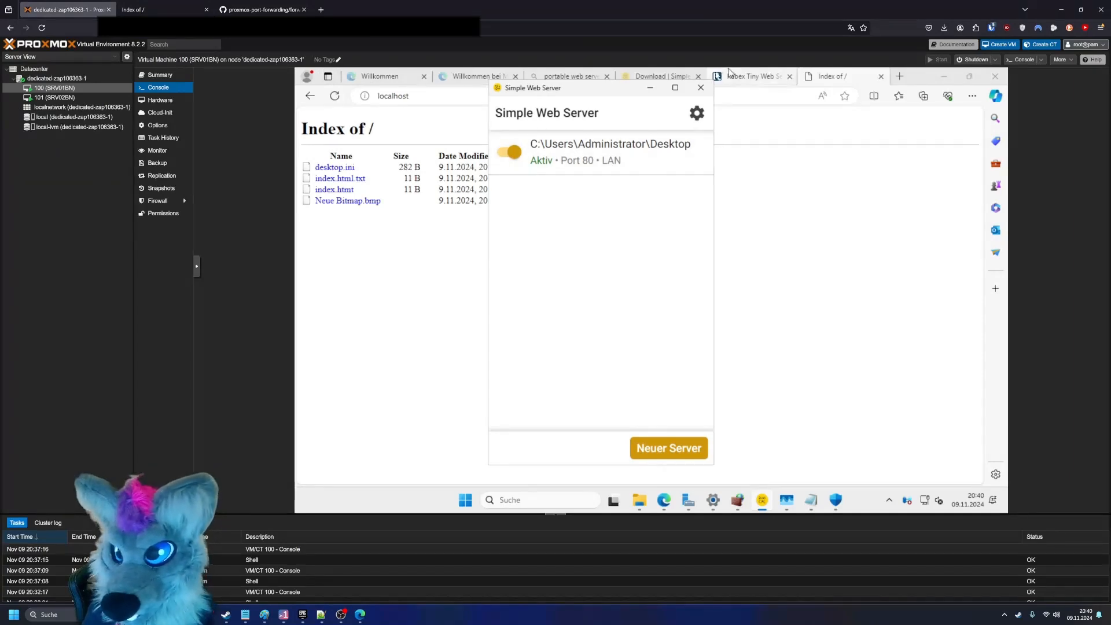
click(700, 88)
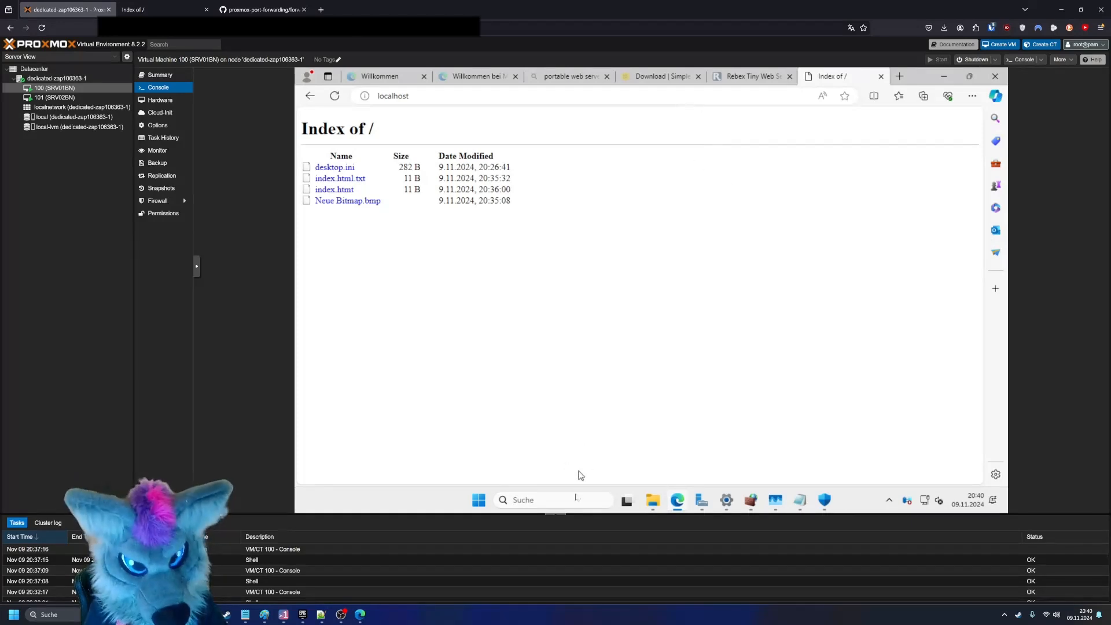
click(571, 501)
text(serv)
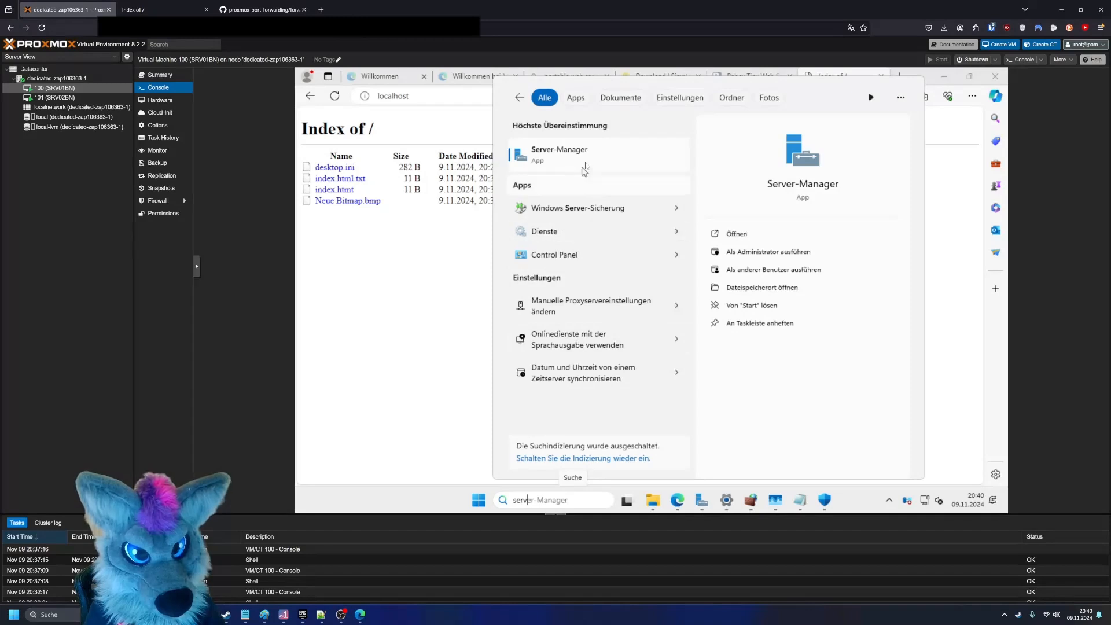
click(583, 168)
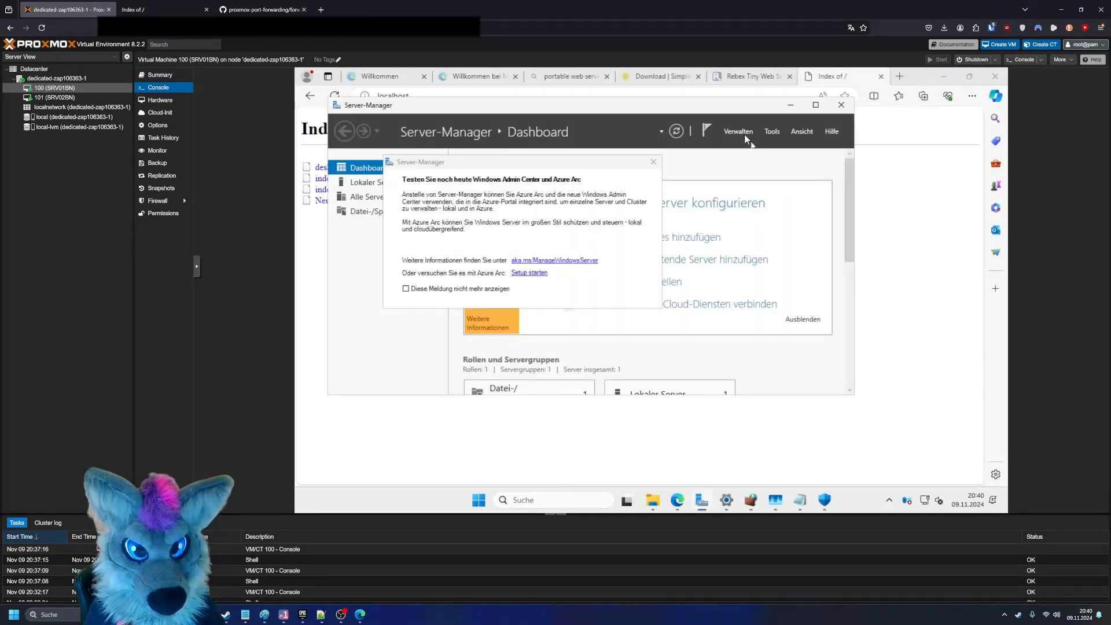
- Start adding roles and features and continue to the server roles with the role-based installation type and default server
click(743, 132)
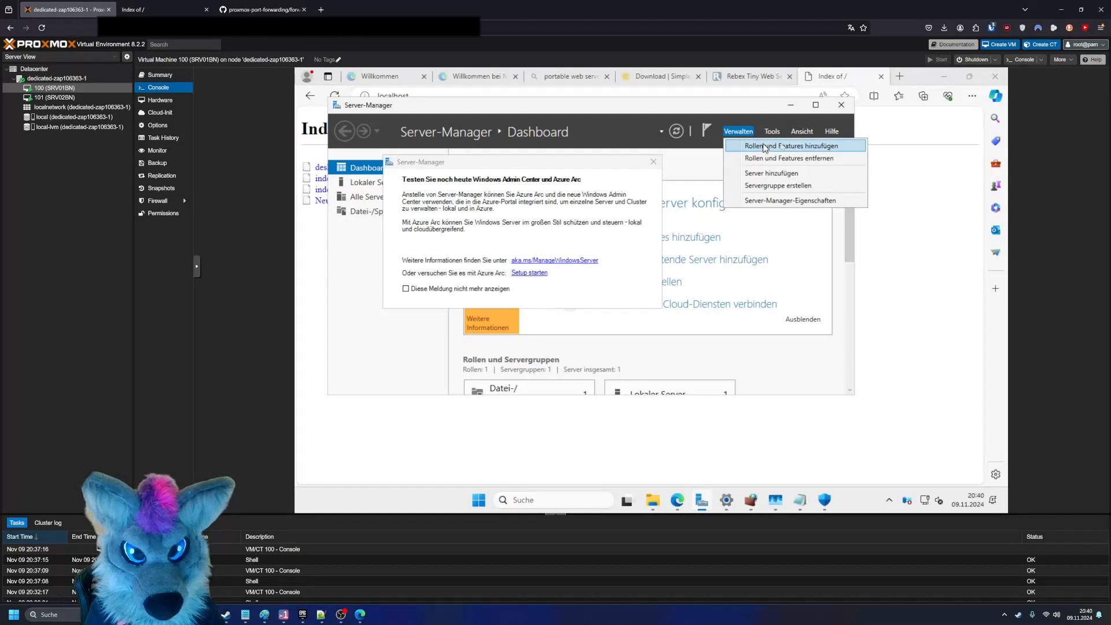
click(765, 147)
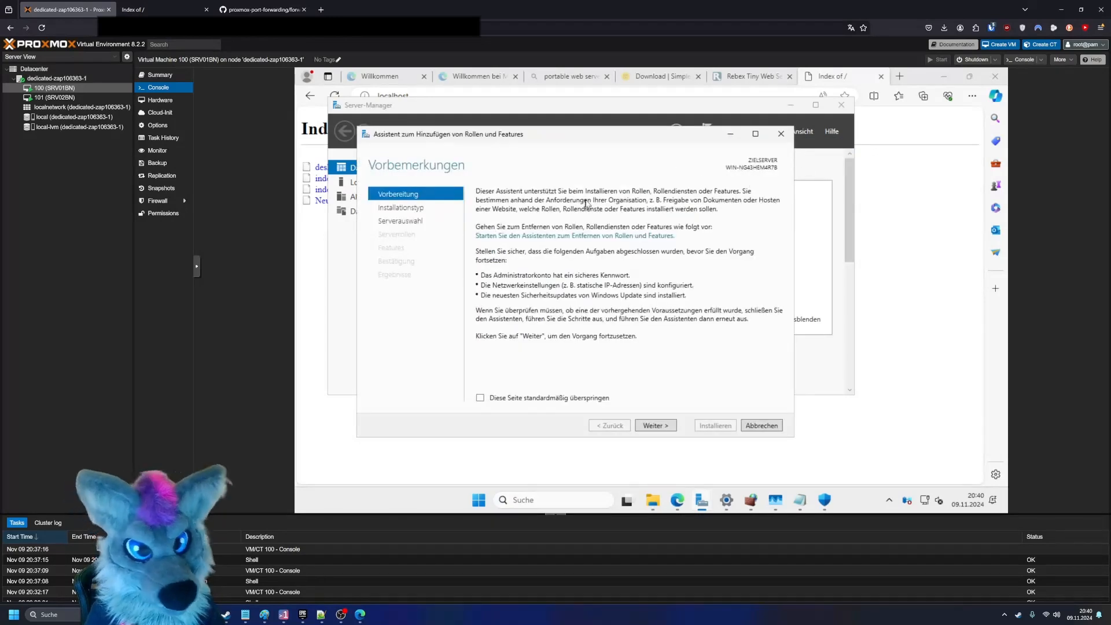
click(655, 426)
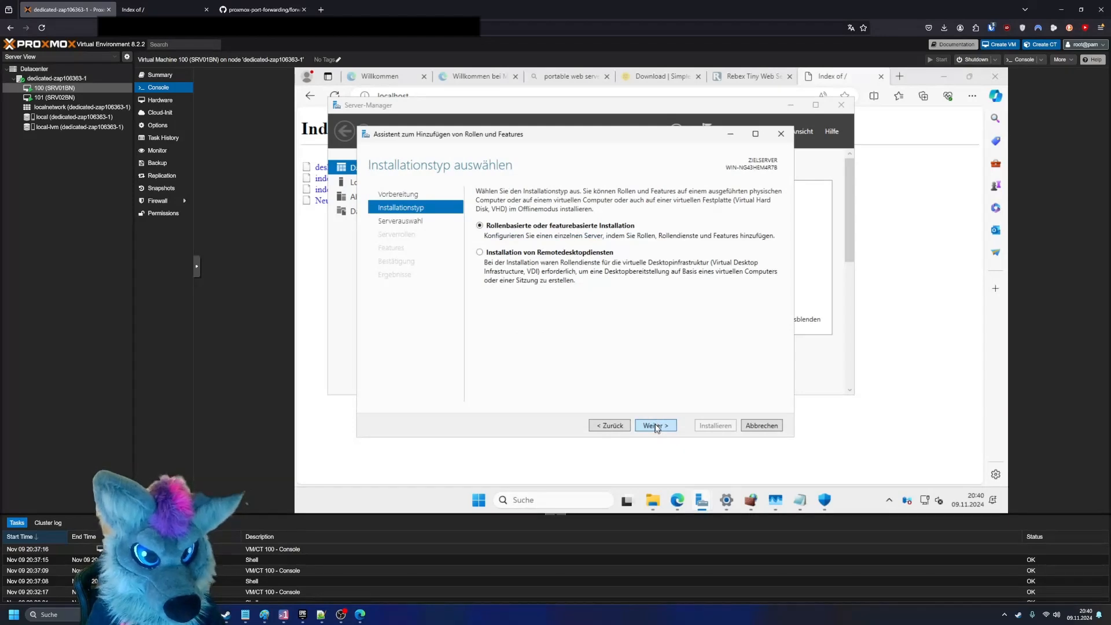
click(655, 427)
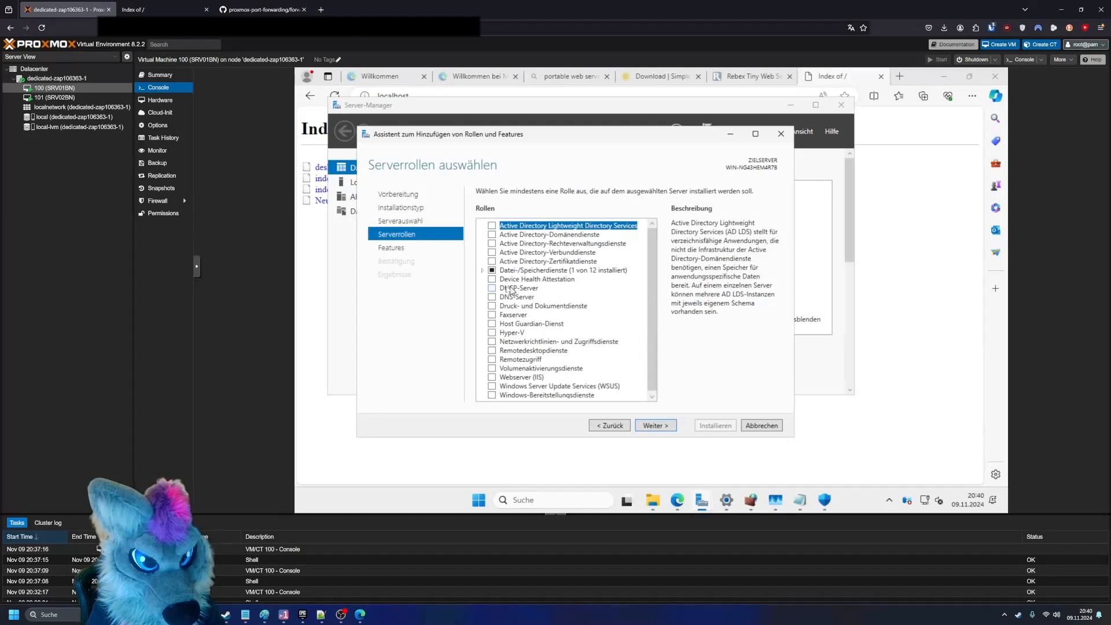
- Select the DHCP-Server role with its required management tools, keep the remaining defaults and install it
click(501, 288)
click(493, 288)
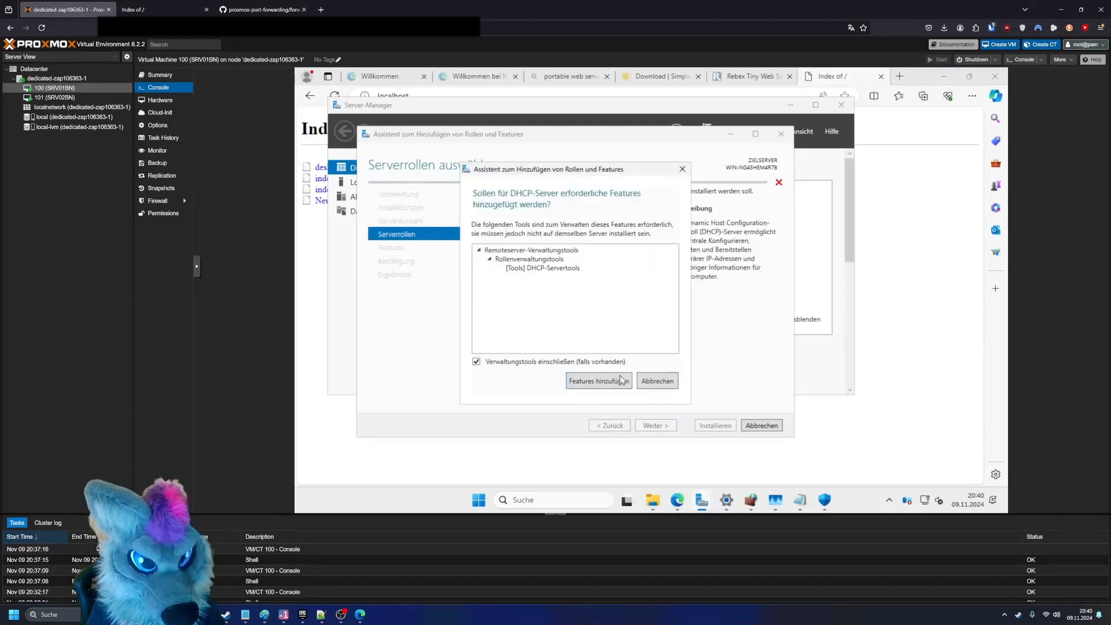
click(632, 381)
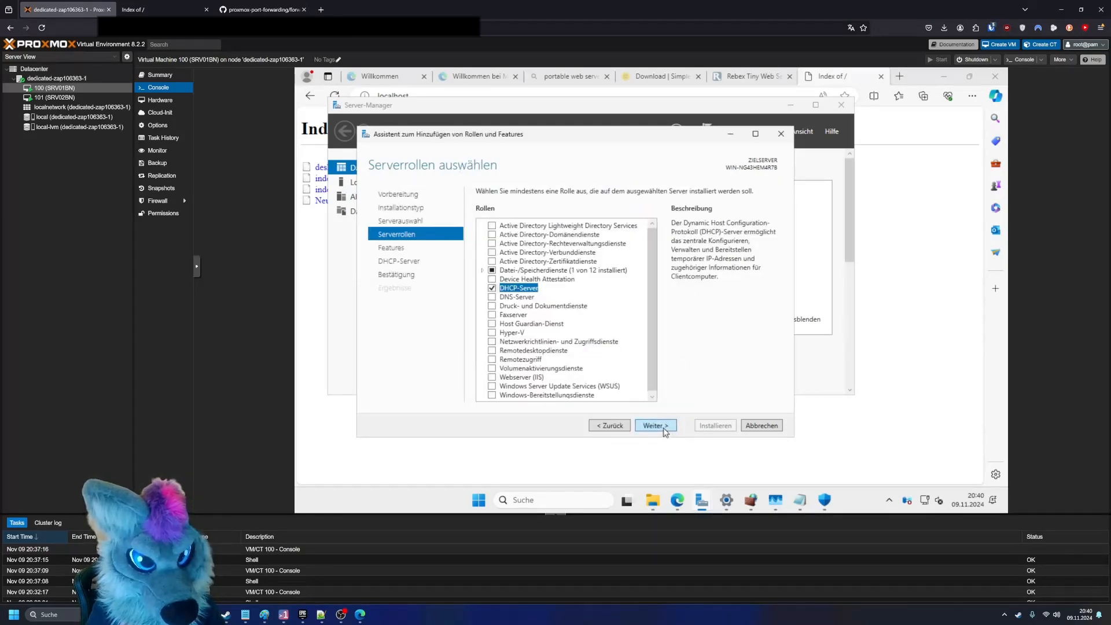
click(664, 429)
click(661, 428)
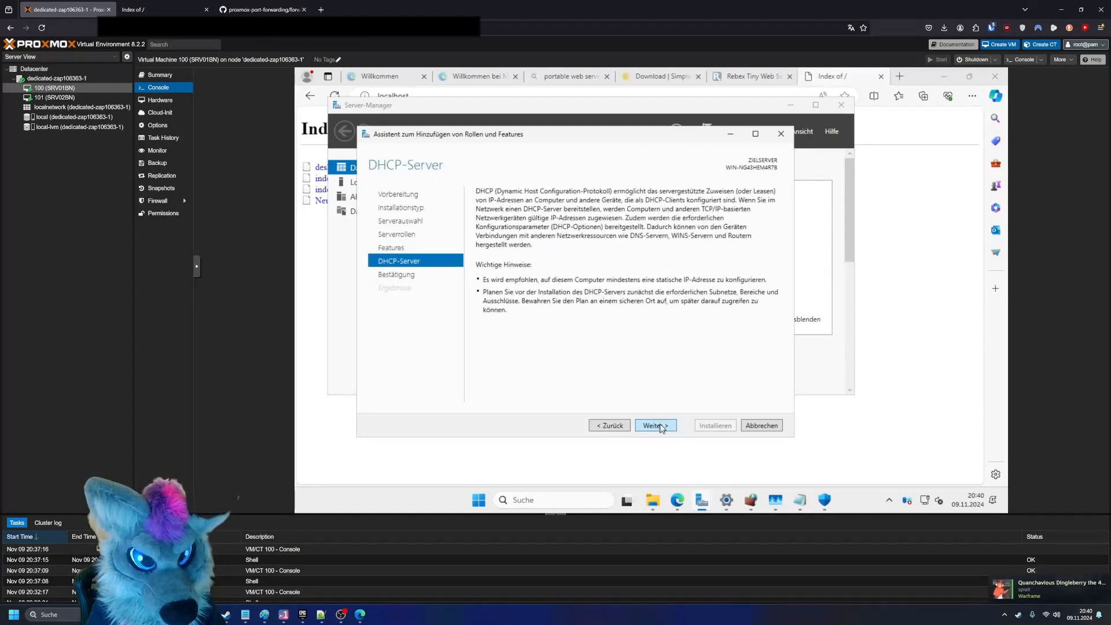
click(655, 425)
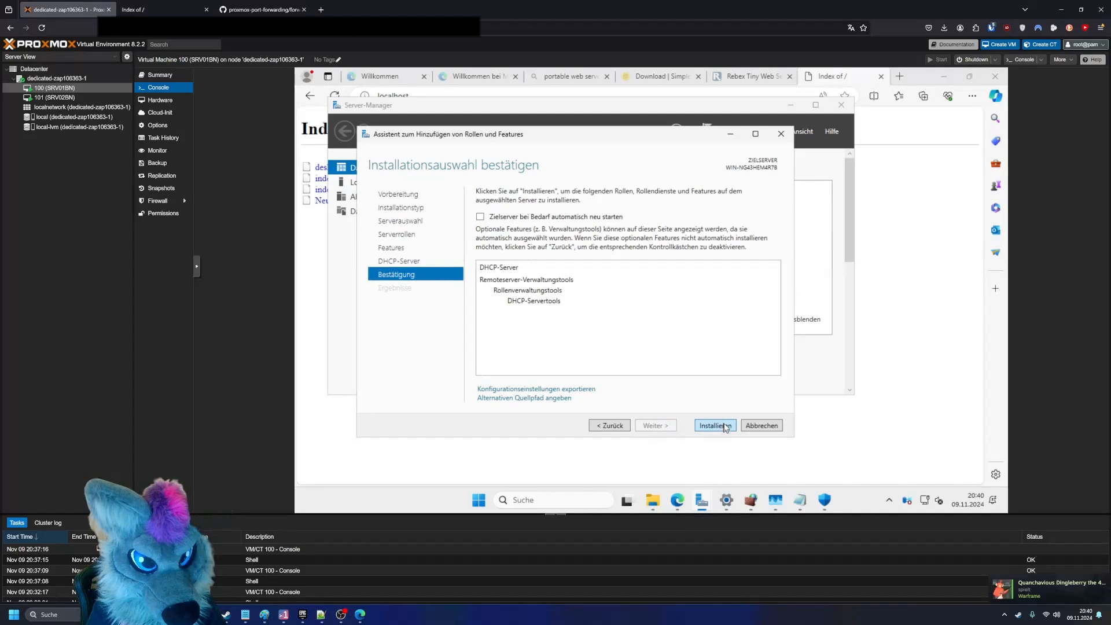
click(717, 426)
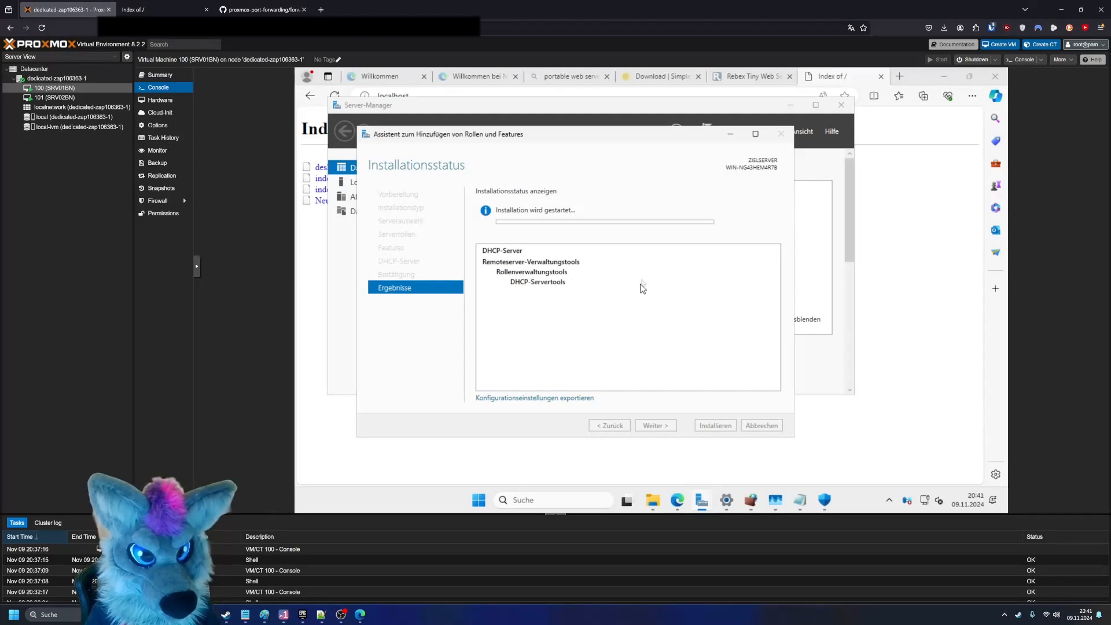
- Open Task-Manager in the VM to check the running processes and system load during the role installation
drag(610, 137, 633, 141)
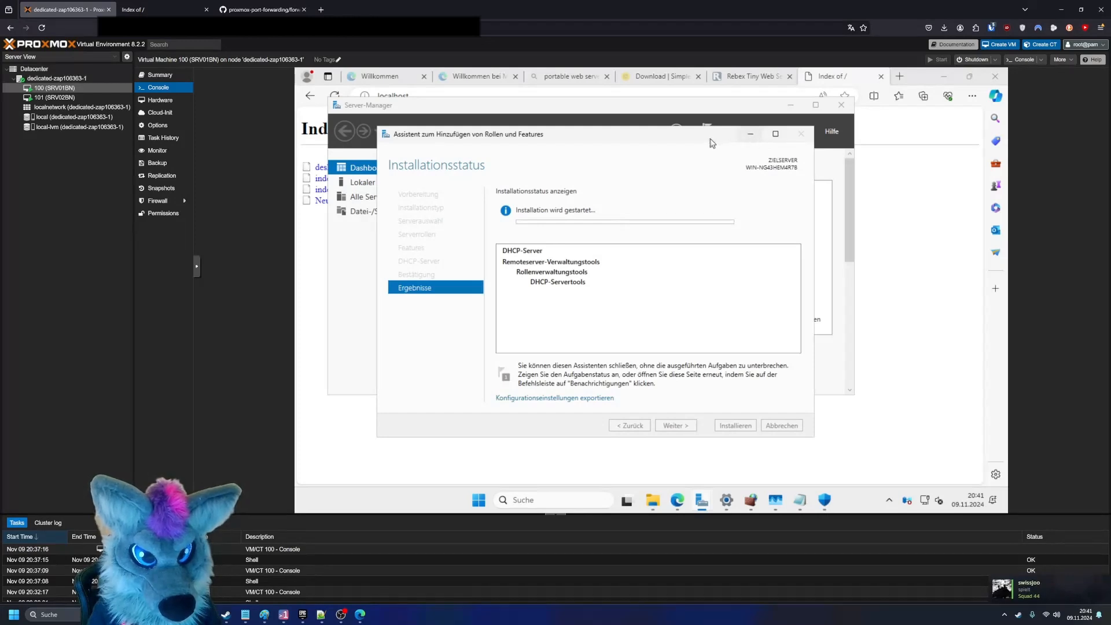
right_click(838, 489)
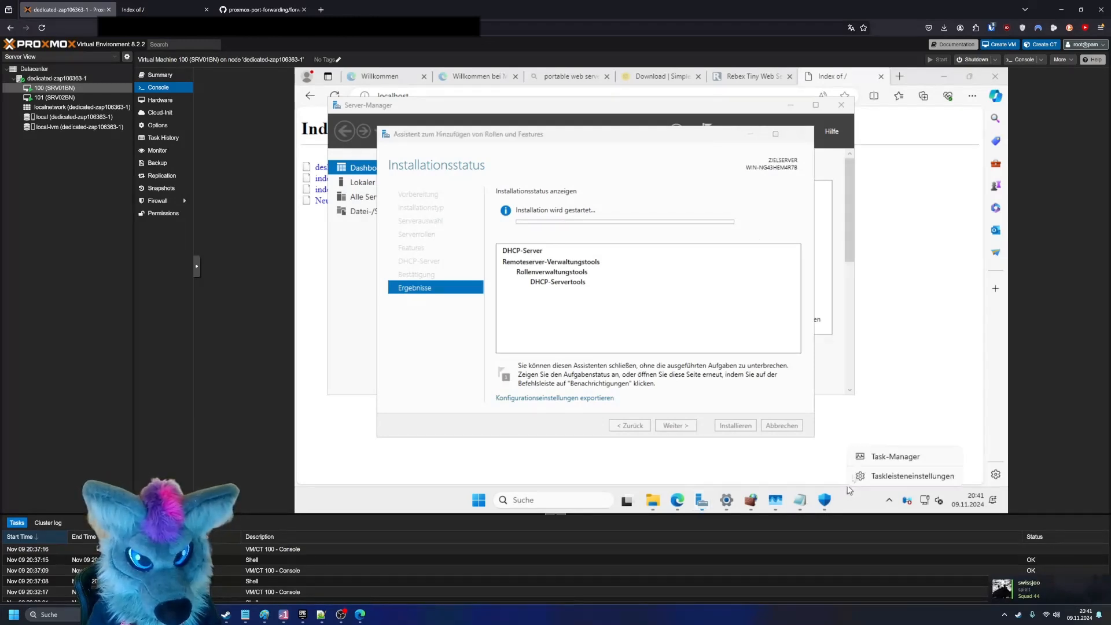
click(874, 457)
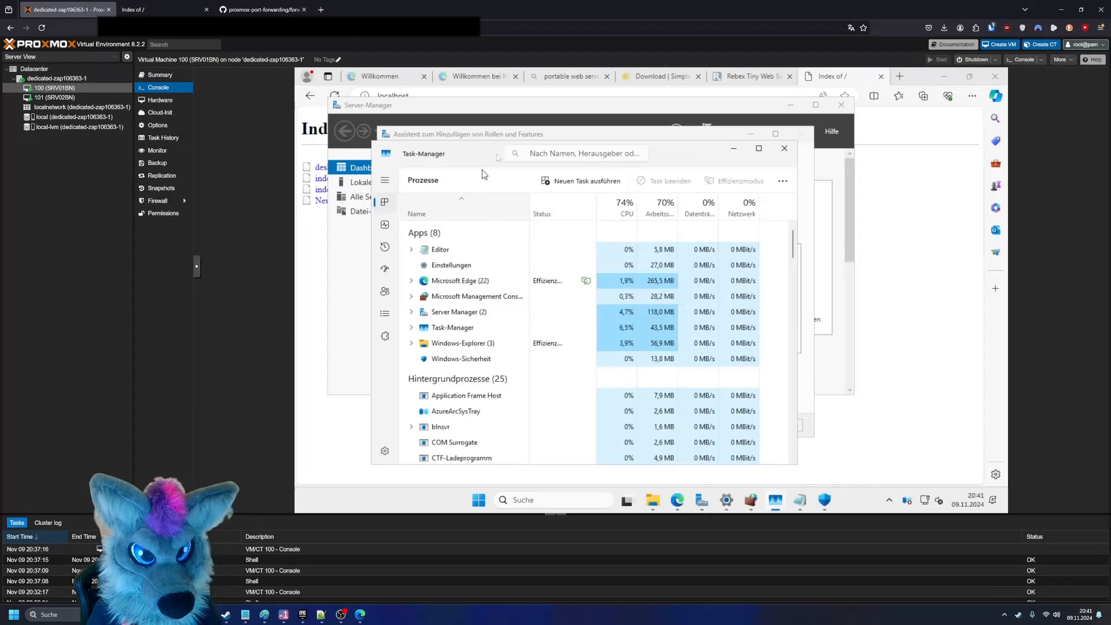
drag(501, 151, 669, 146)
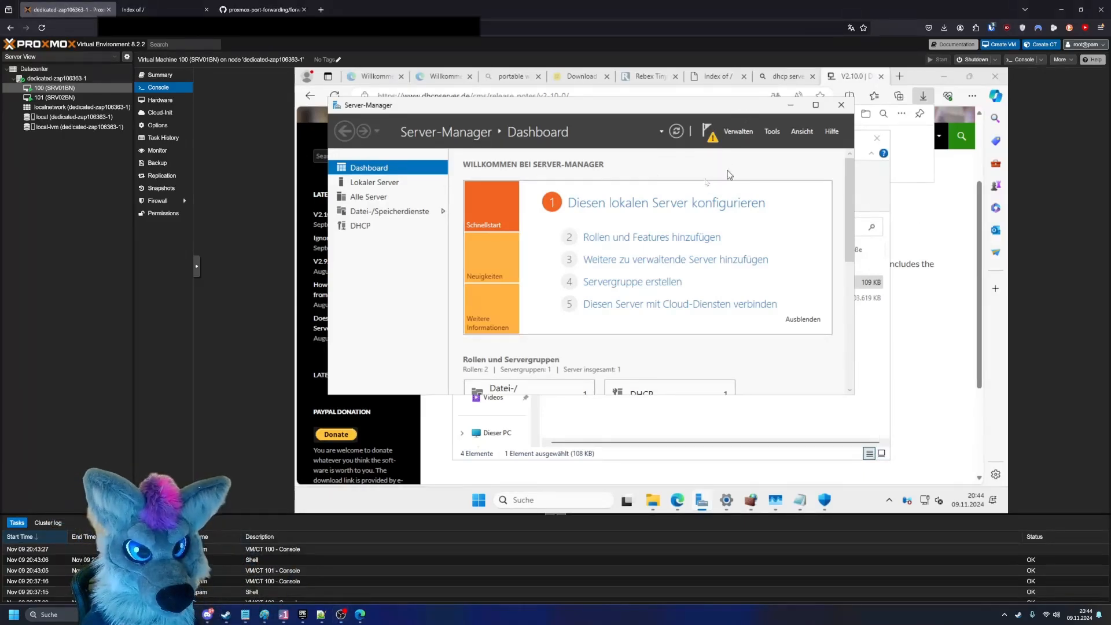
- Complete the pending DHCP post-installation configuration by committing the DHCP security groups and close the assistant
click(707, 130)
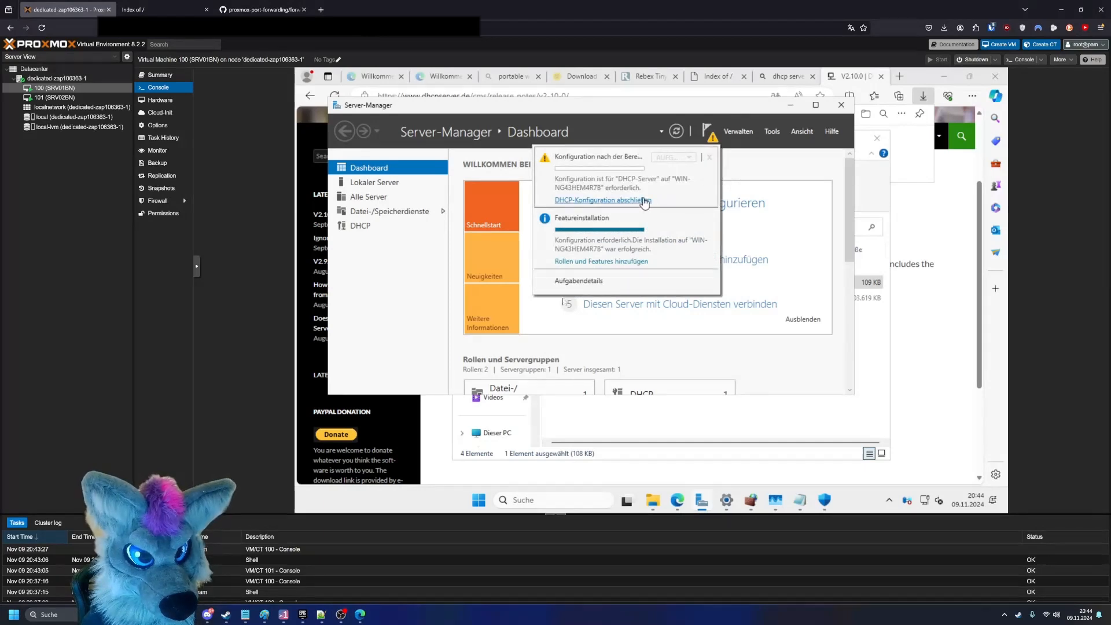
click(648, 200)
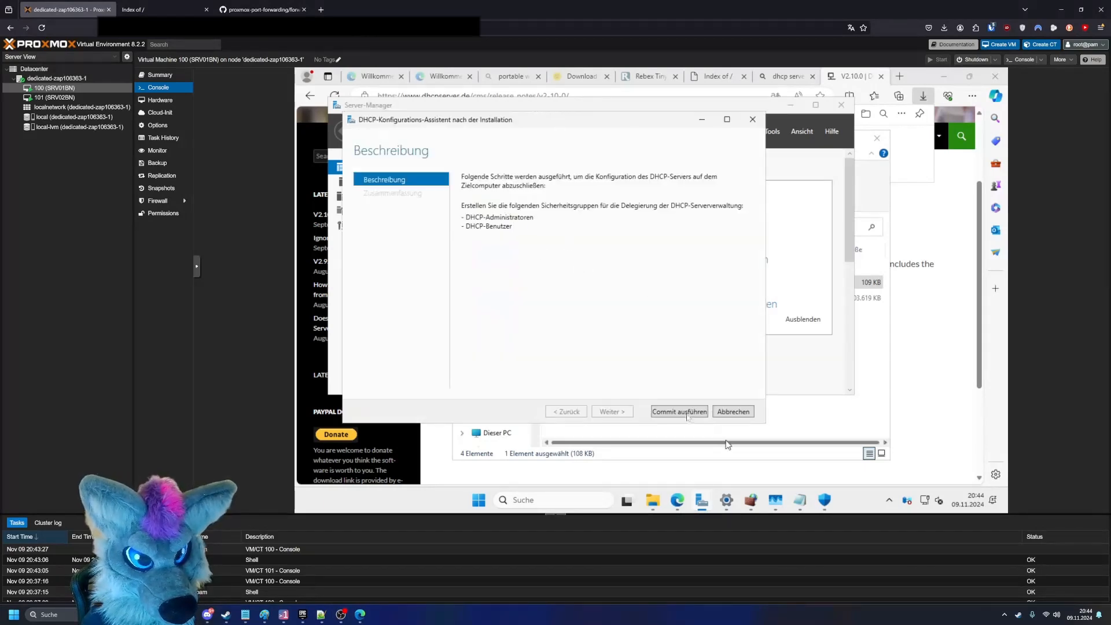
click(681, 411)
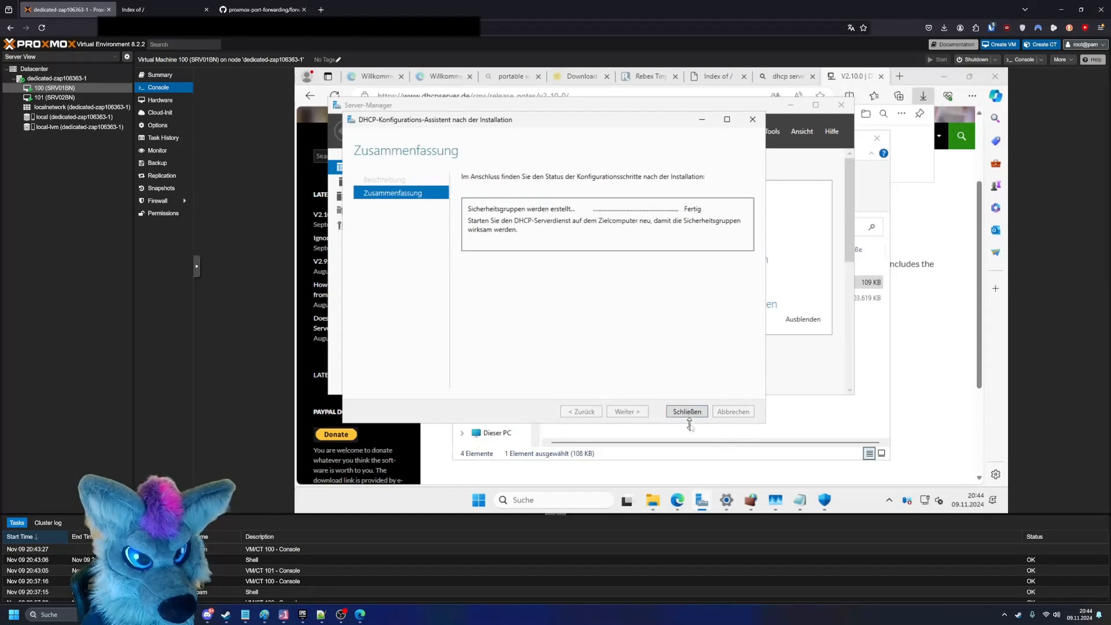
click(690, 415)
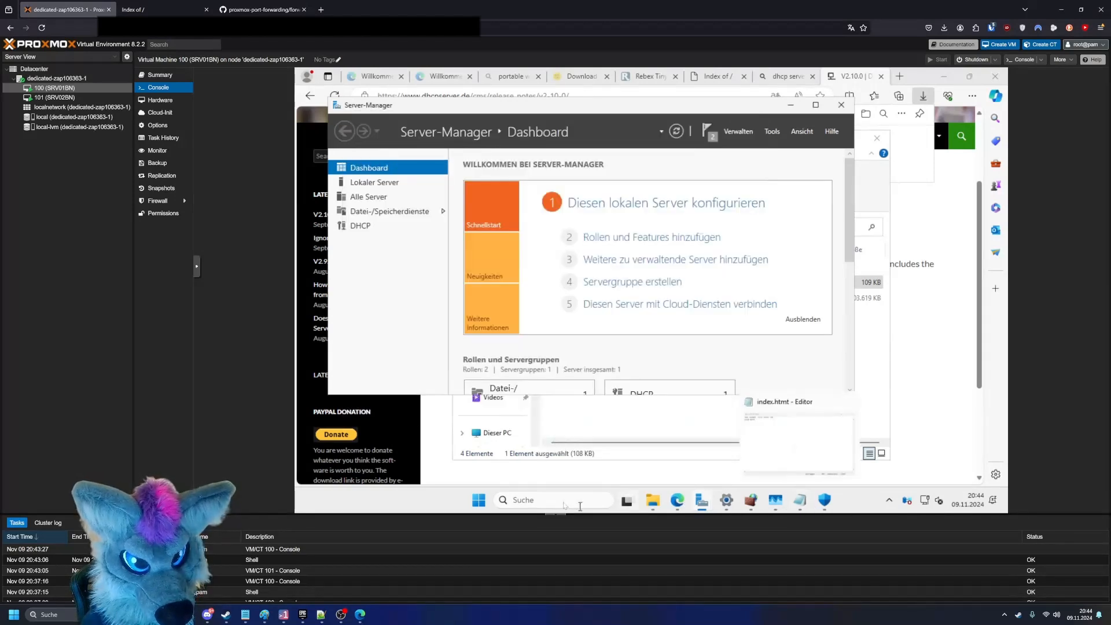
- Open the DHCP console maximized, expand the server's IPv4 node and widen the tree pane
click(562, 501)
text(dh)
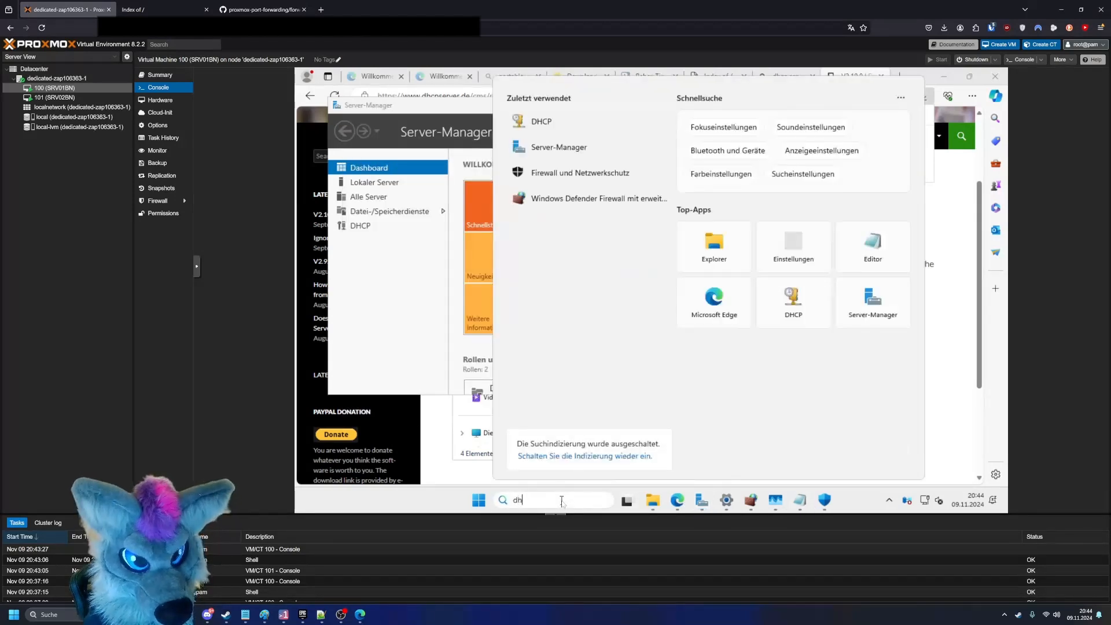
key(Return)
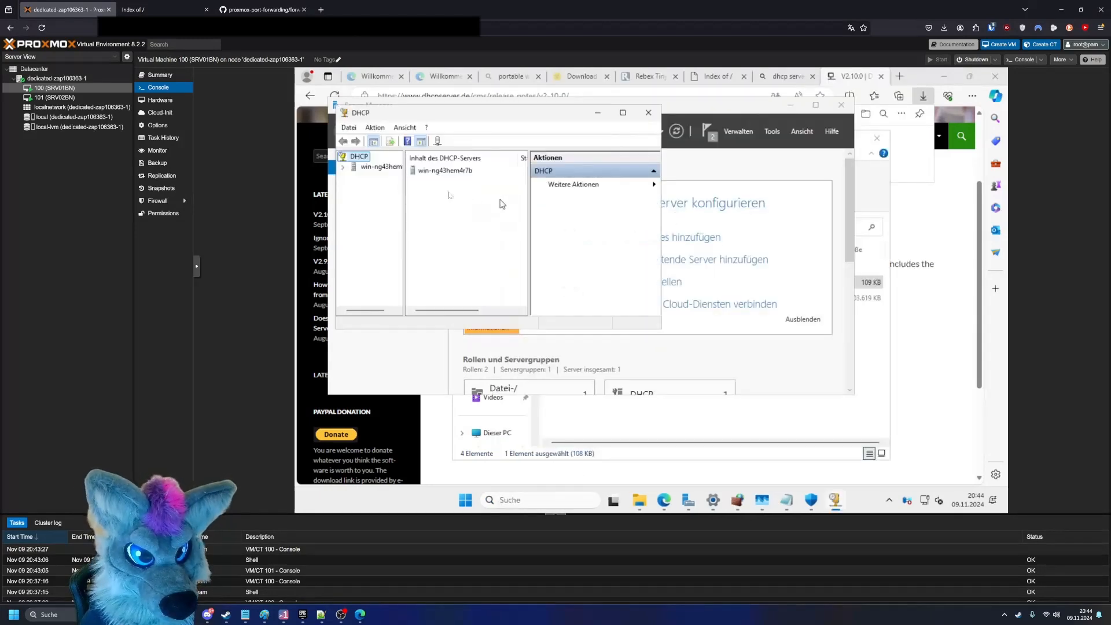
double_click(439, 173)
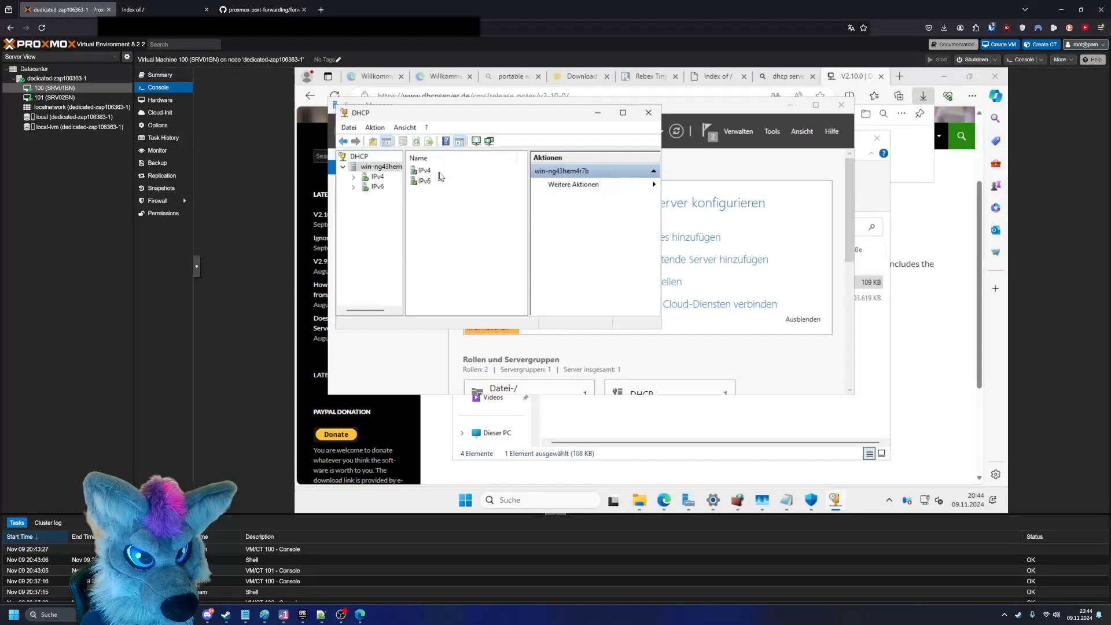
double_click(434, 173)
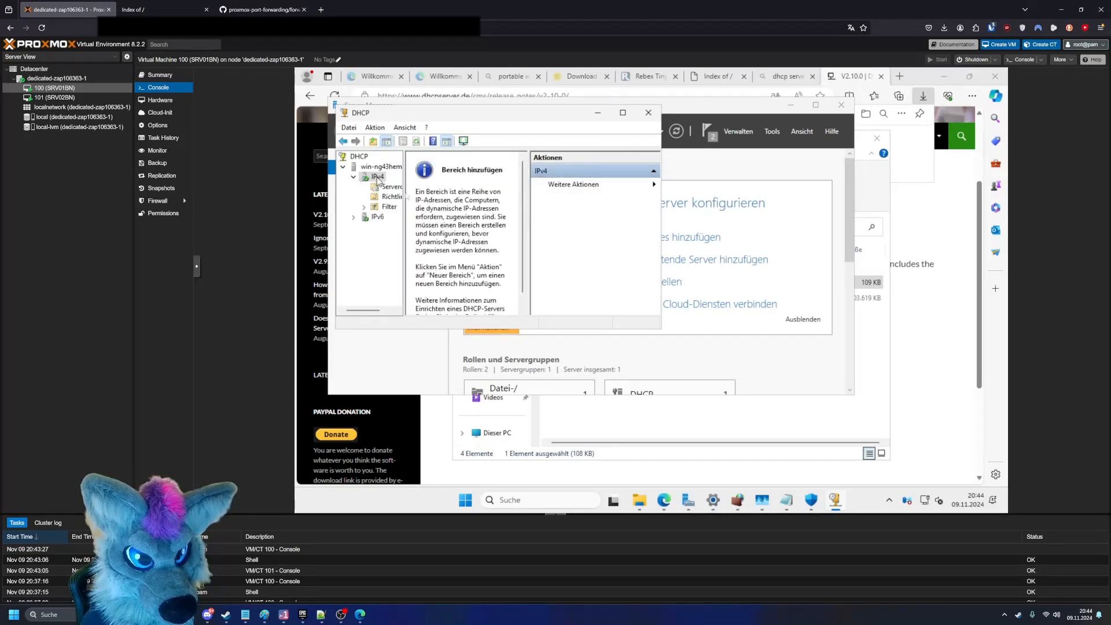
click(623, 112)
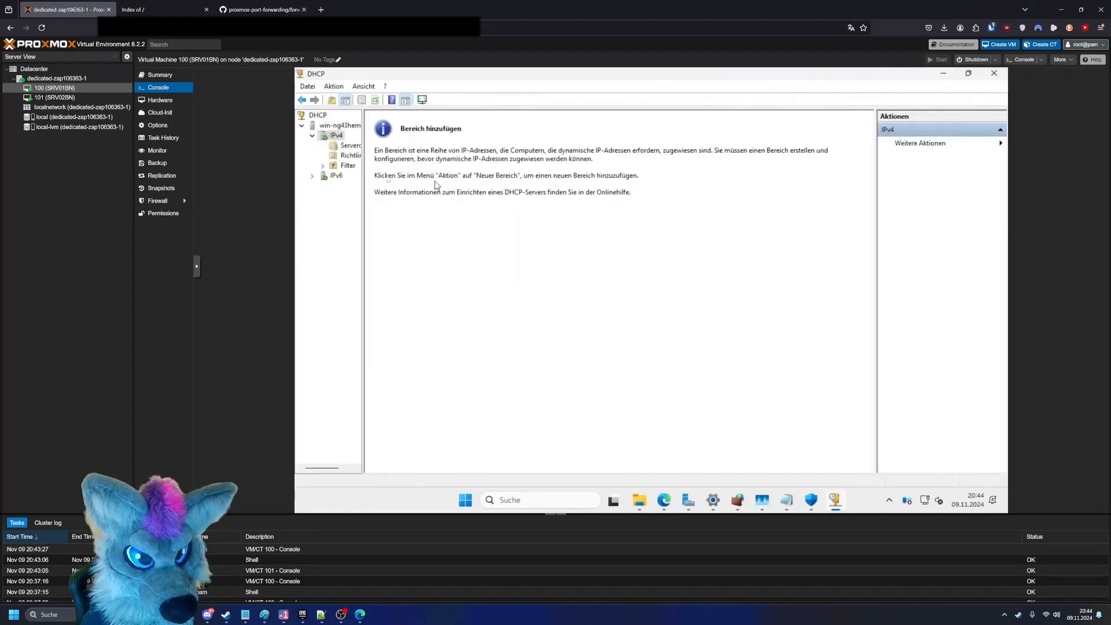
drag(364, 175, 425, 174)
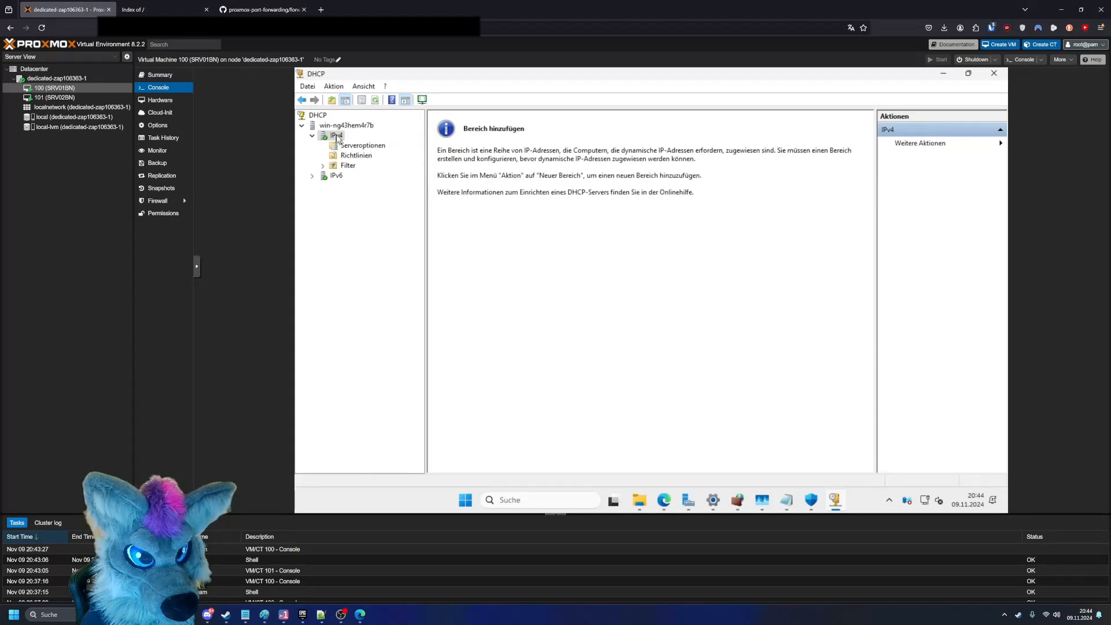
- Start a new IPv4 scope named Vlan 11 without a description and continue to its IP address range
right_click(337, 138)
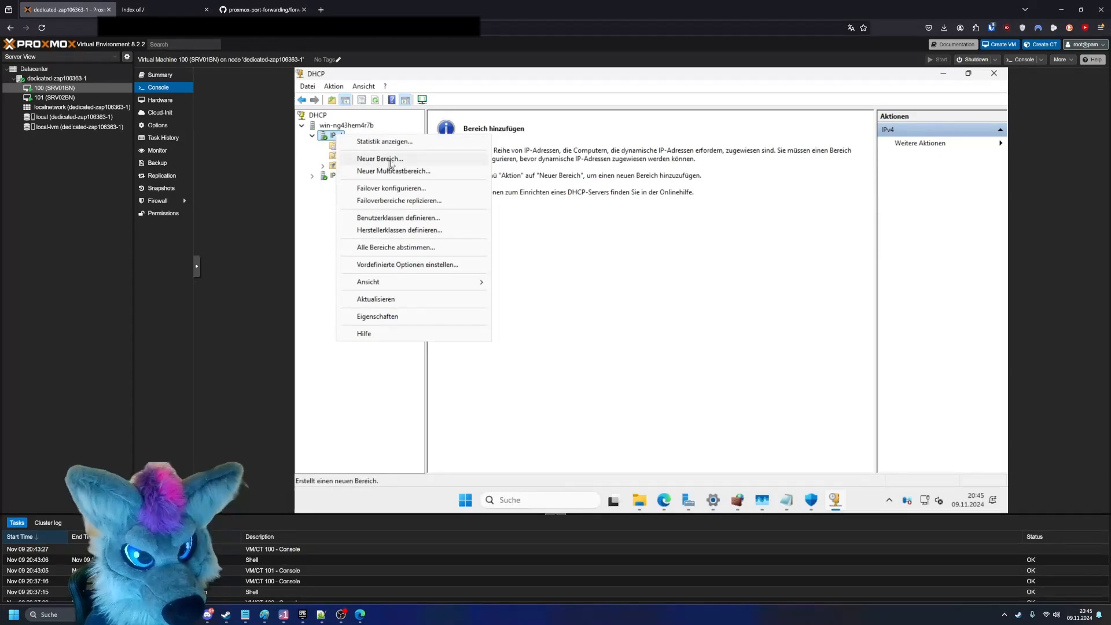
click(391, 162)
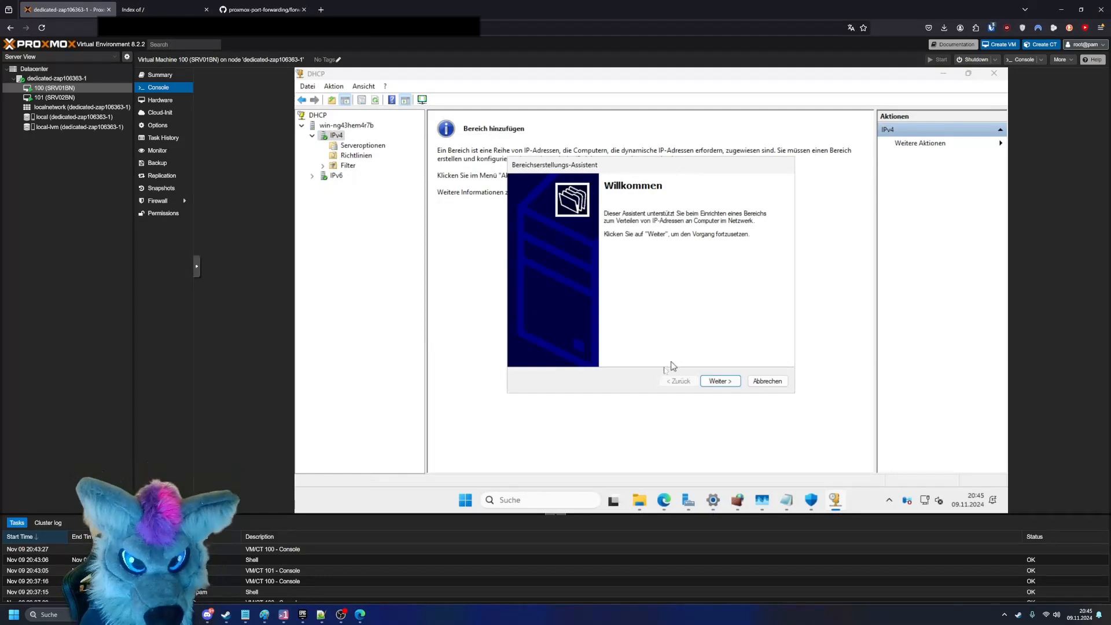
click(715, 384)
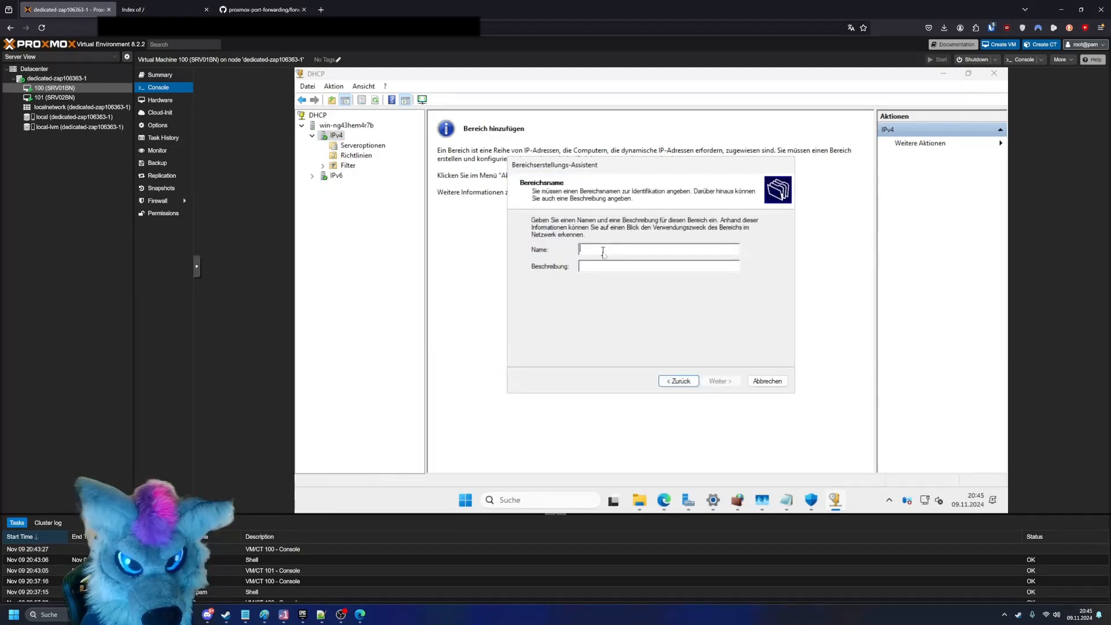
text(VLa)
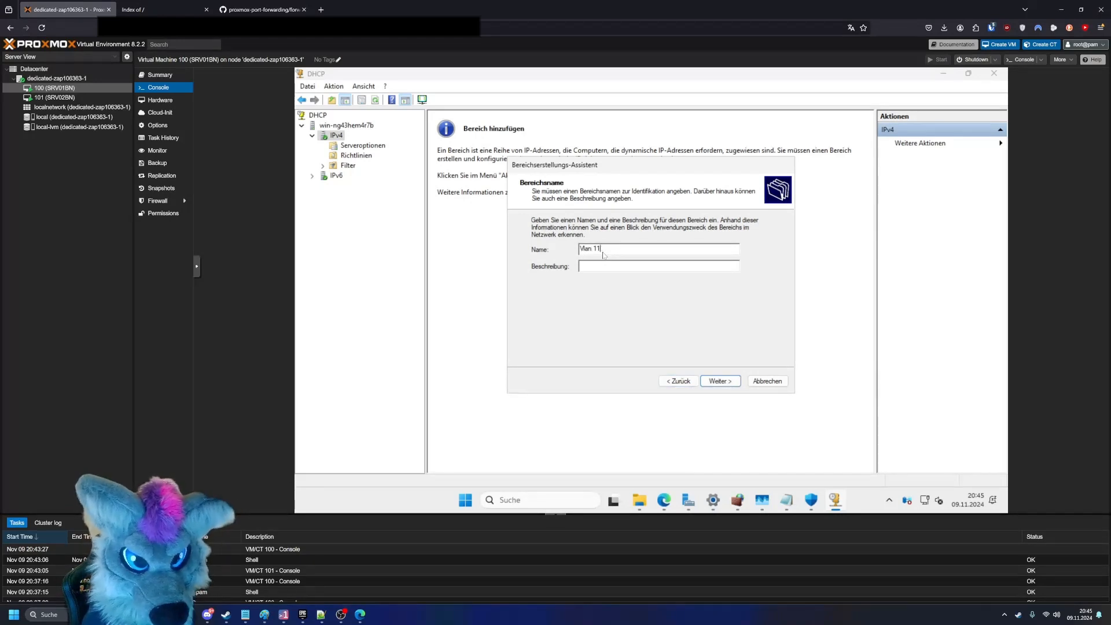
click(730, 384)
click(603, 247)
- Open Command Prompt in the VM and run ipconfig /all to check the network adapter's IP configuration
click(560, 499)
text(c)
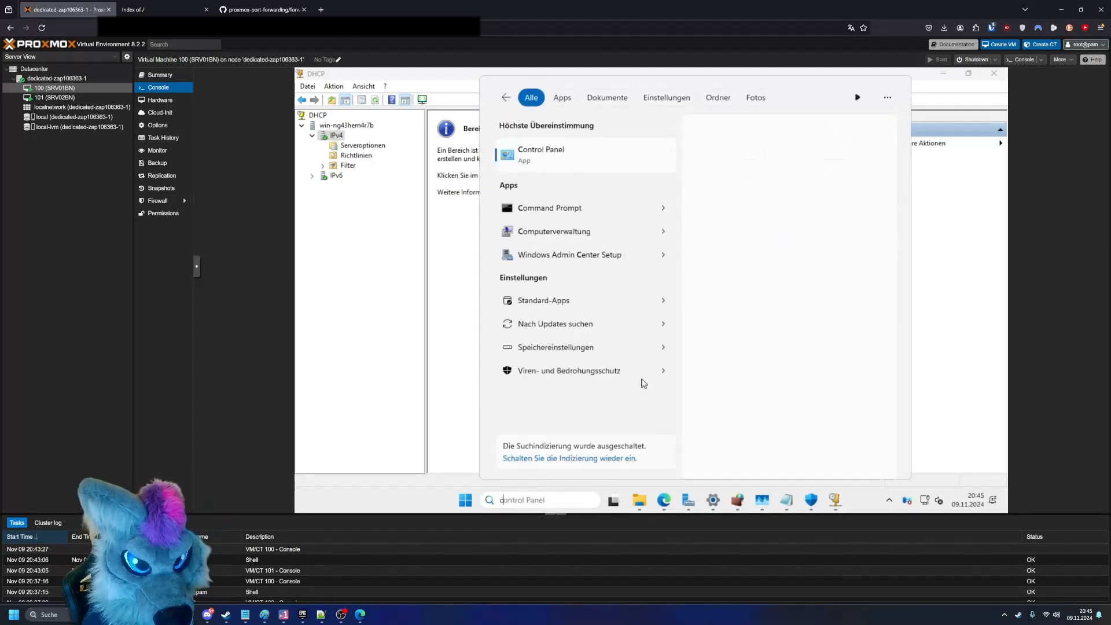
text(md)
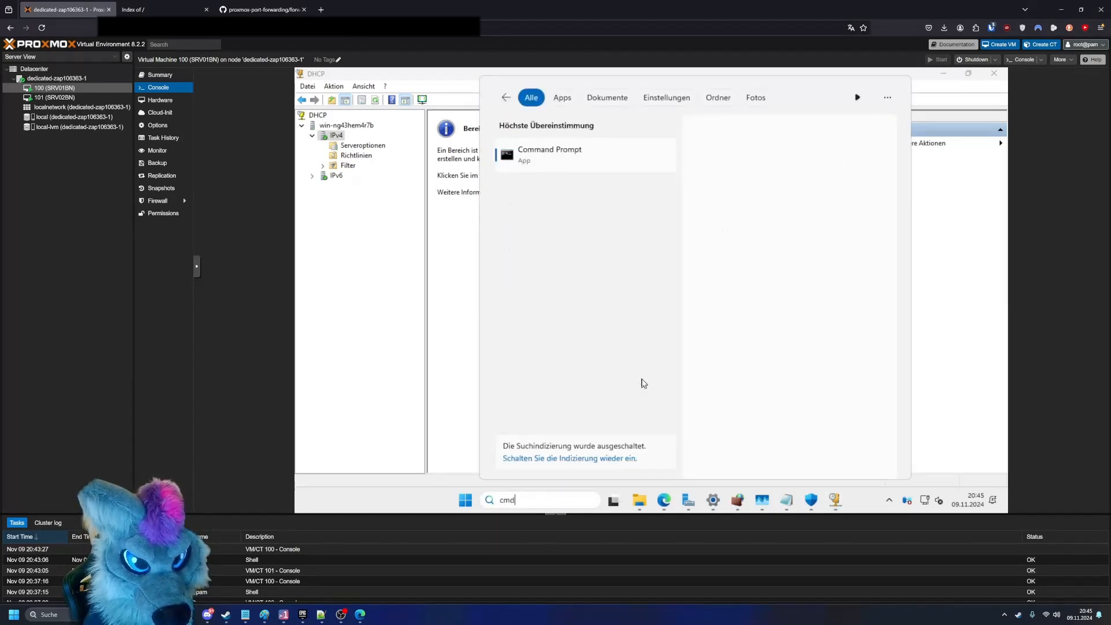
key(Escape)
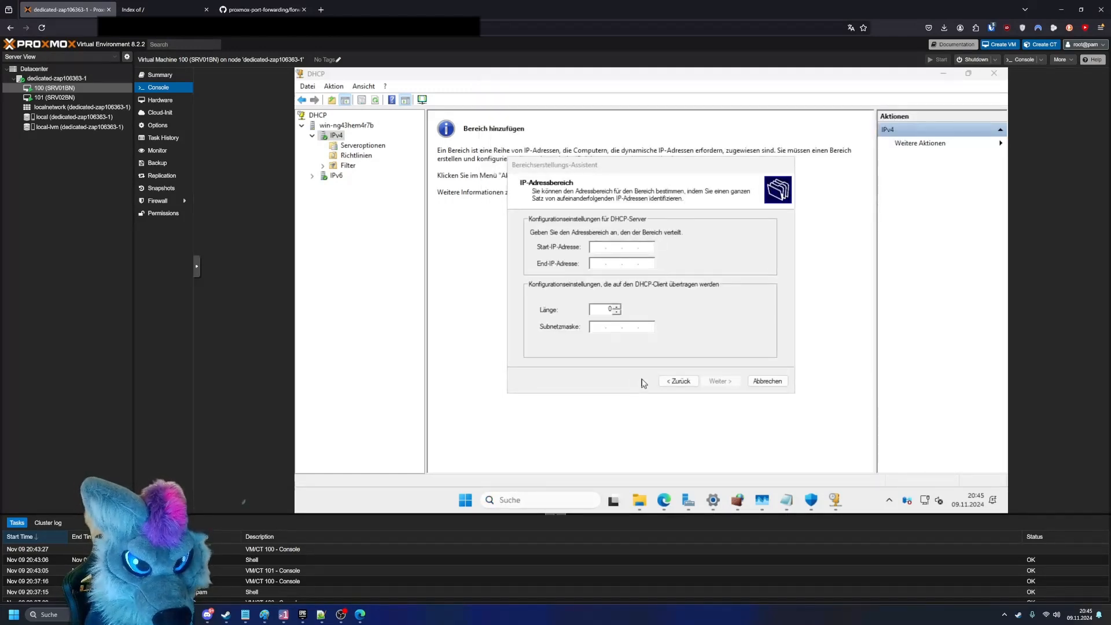
text(ipconfig /all)
key(Return)
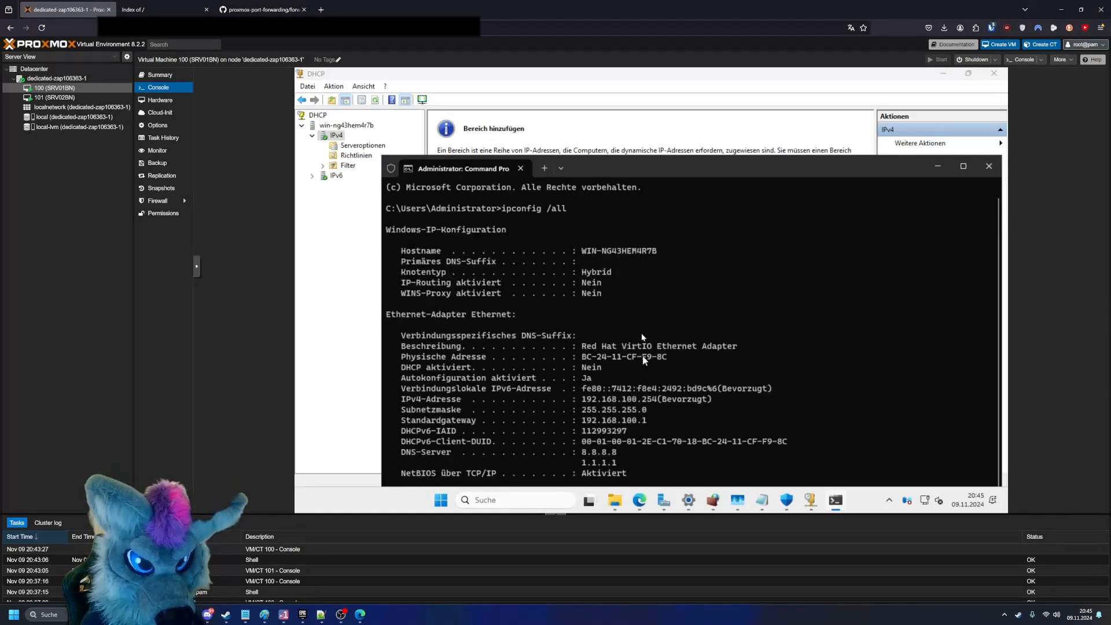
- Copy the server's IPv4 address from the ipconfig output and set the scope's start IP address to 192.168.100.2
drag(582, 399, 654, 403)
right_click(653, 403)
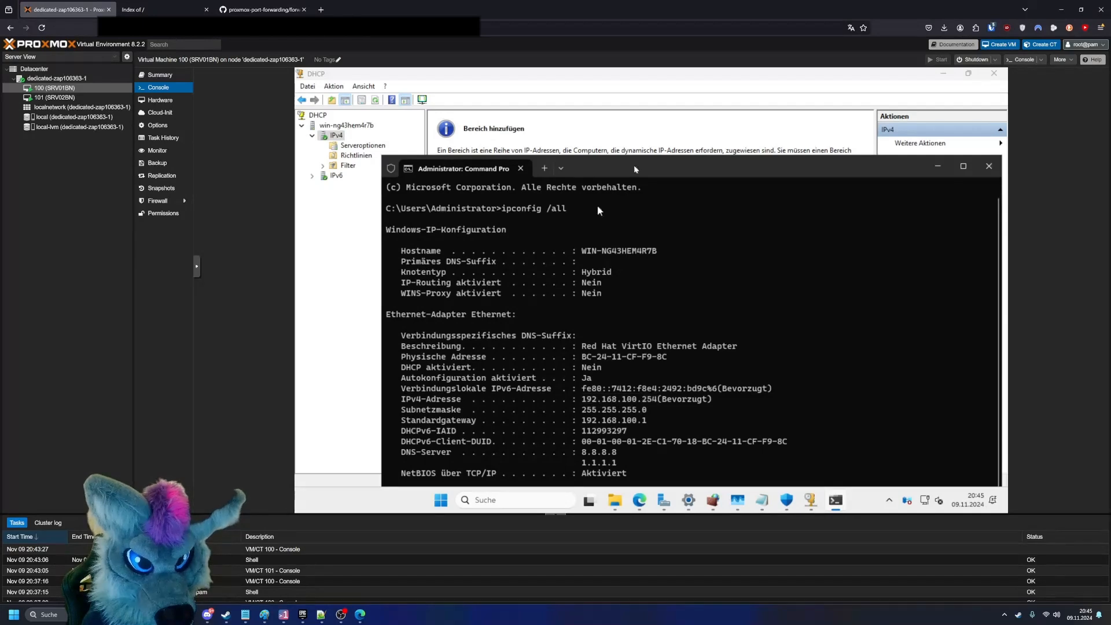
click(642, 145)
text(192 . . .)
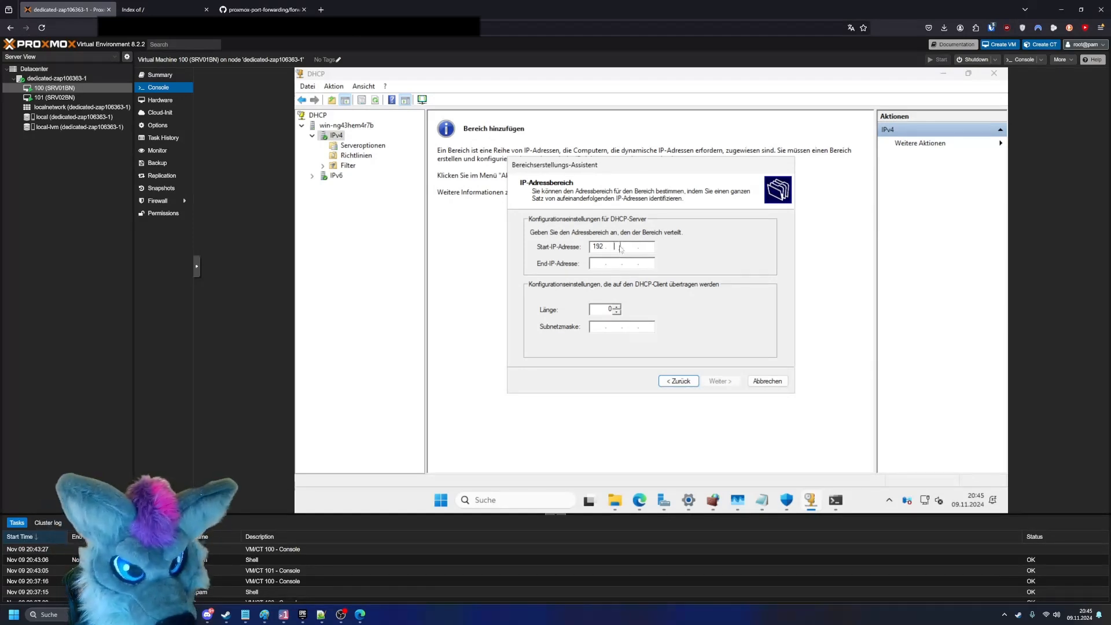
text(68)
key(Tab)
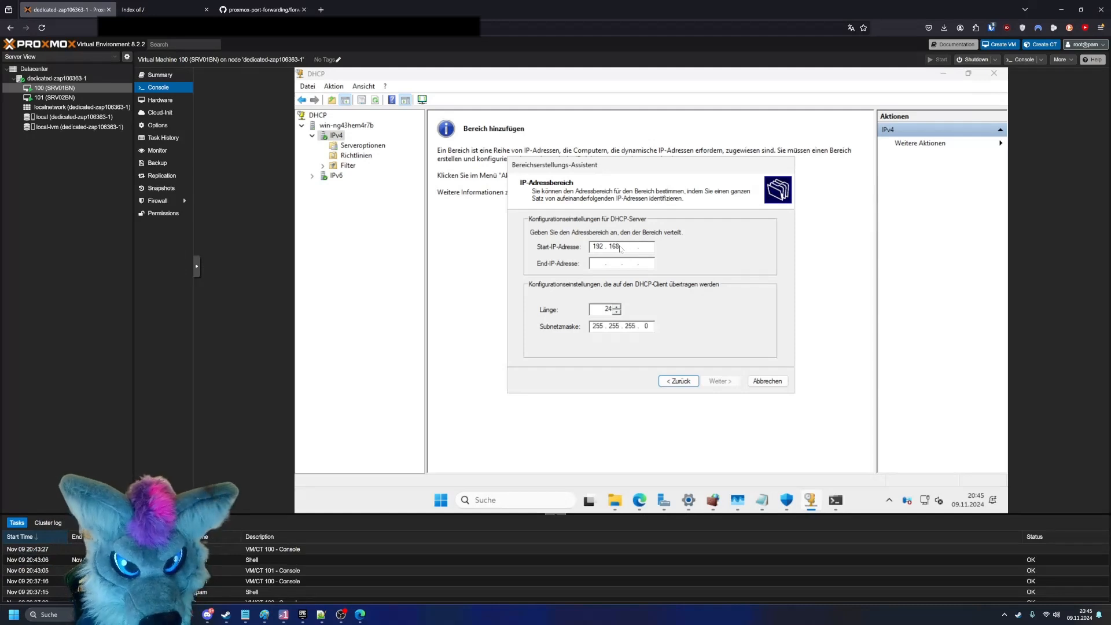
text(100)
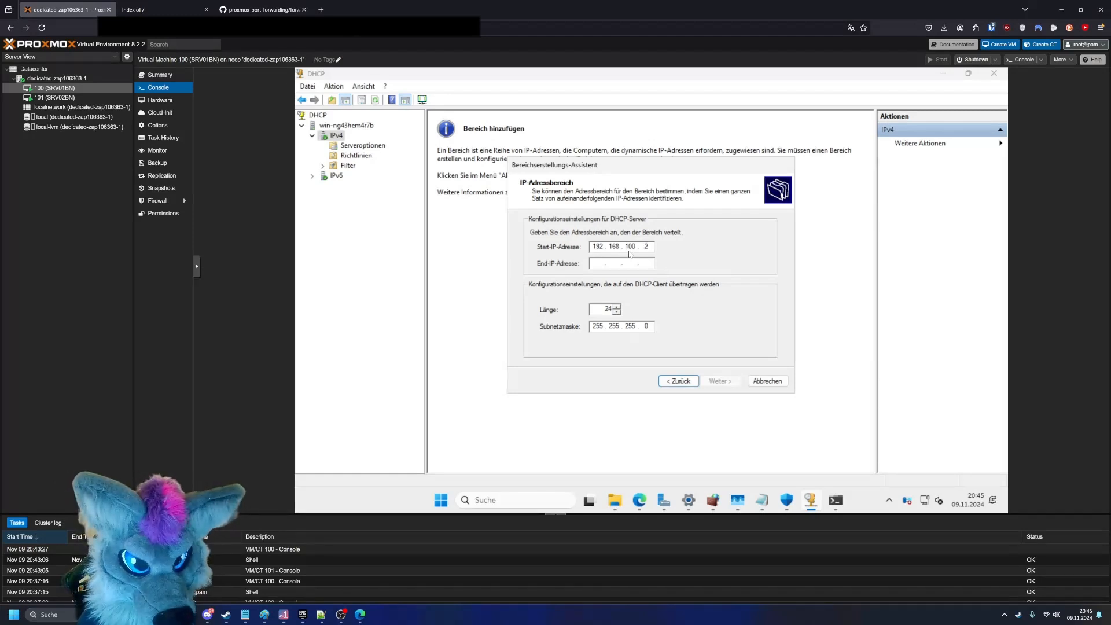
text(192168)
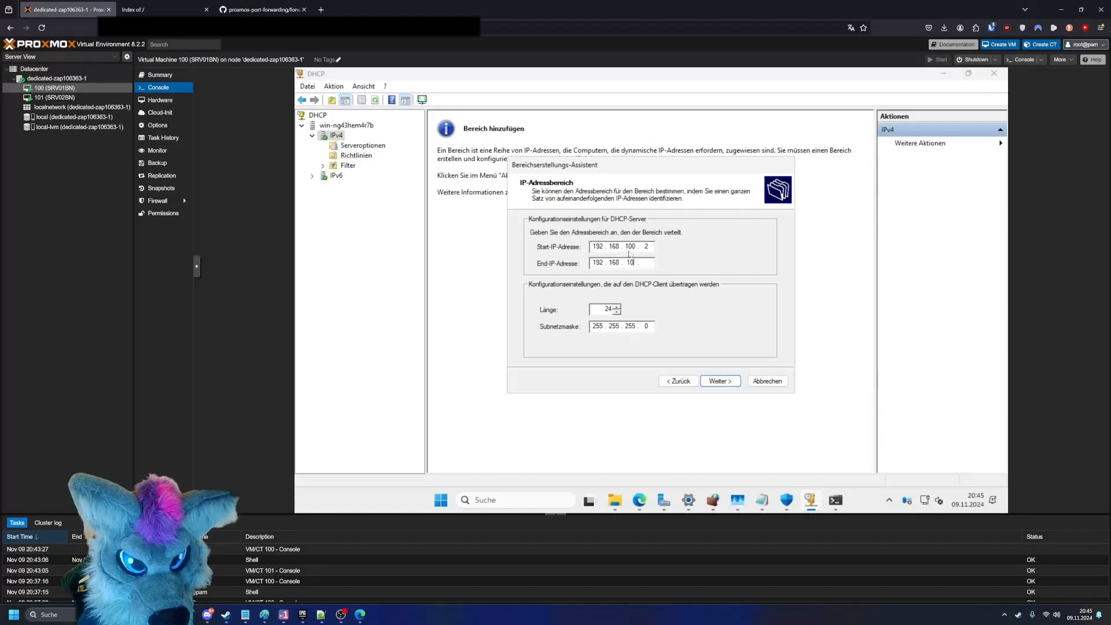
text(10025)
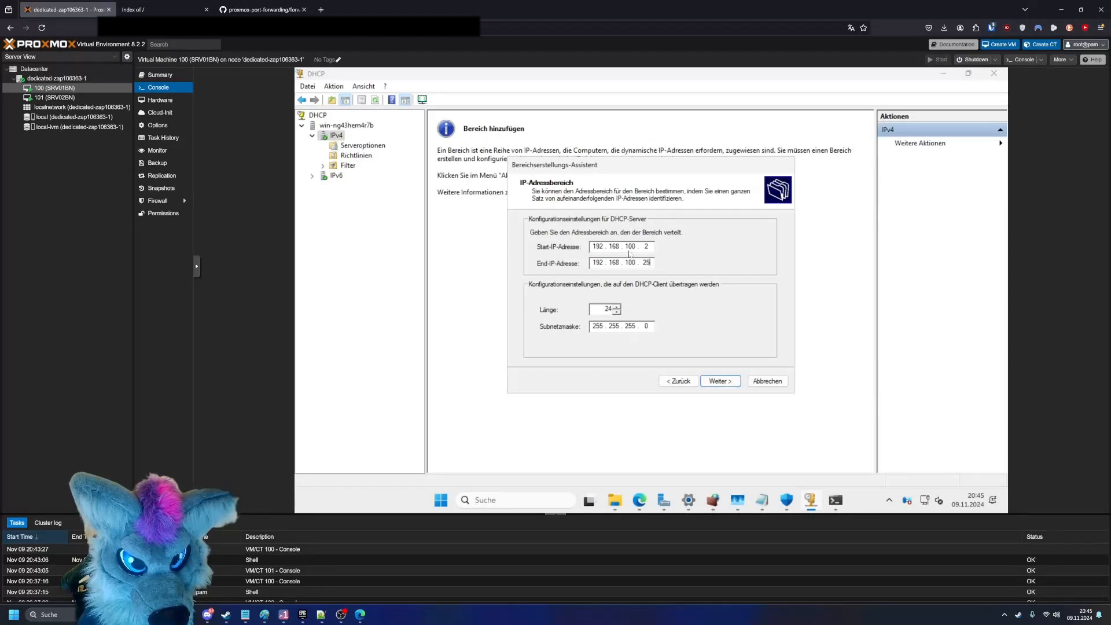
text(3)
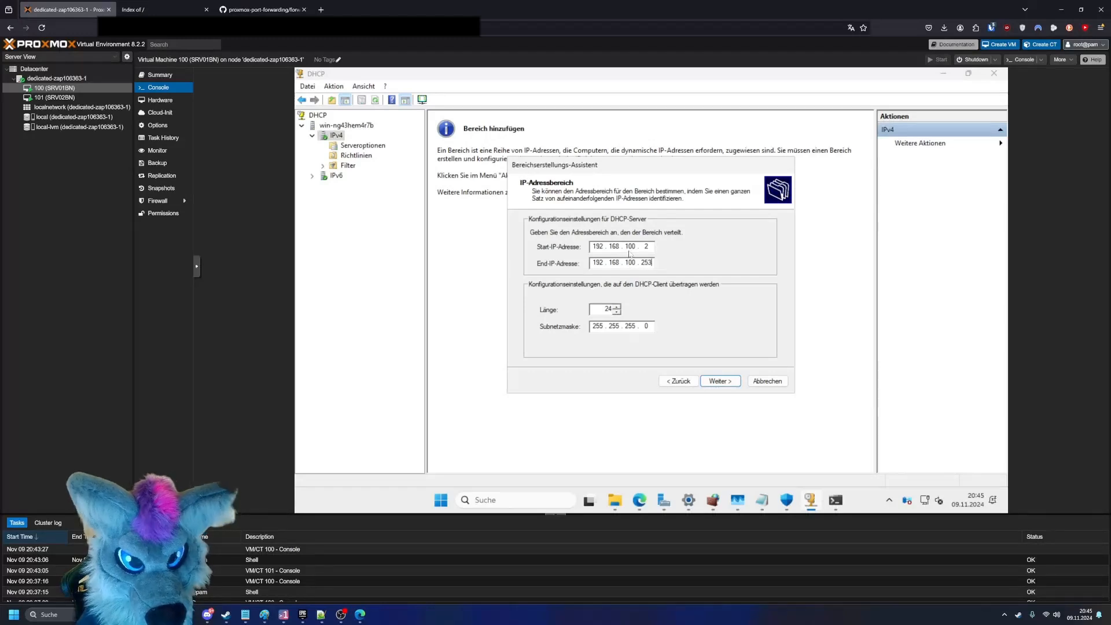
- Set the scope's end IP address to 192.168.100.253, keep the subnet mask 255.255.255.0 and continue
double_click(632, 325)
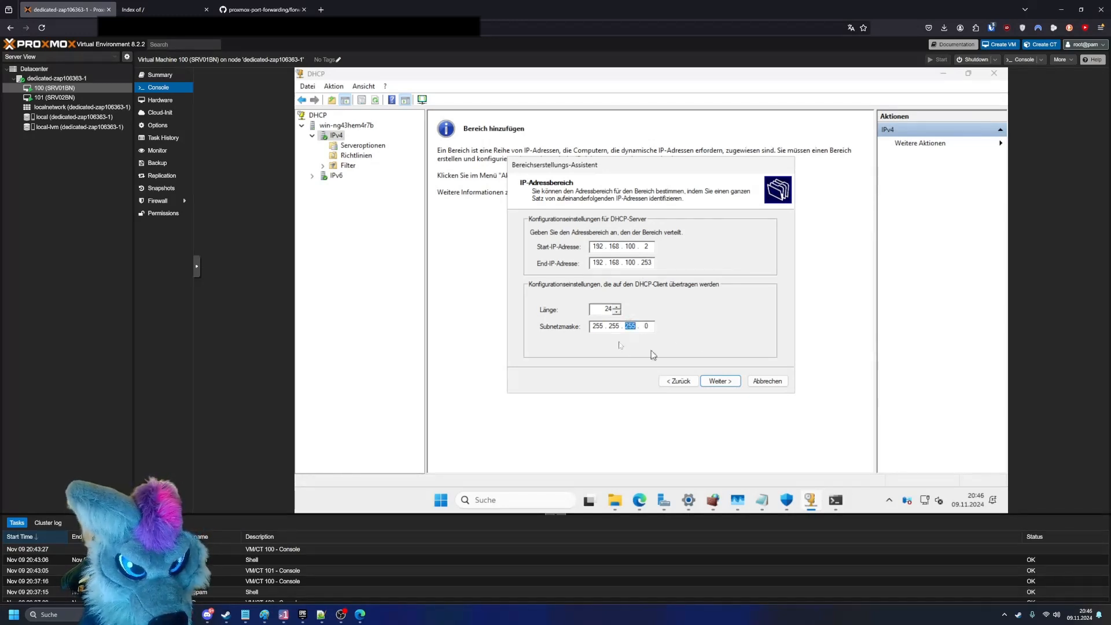
click(649, 327)
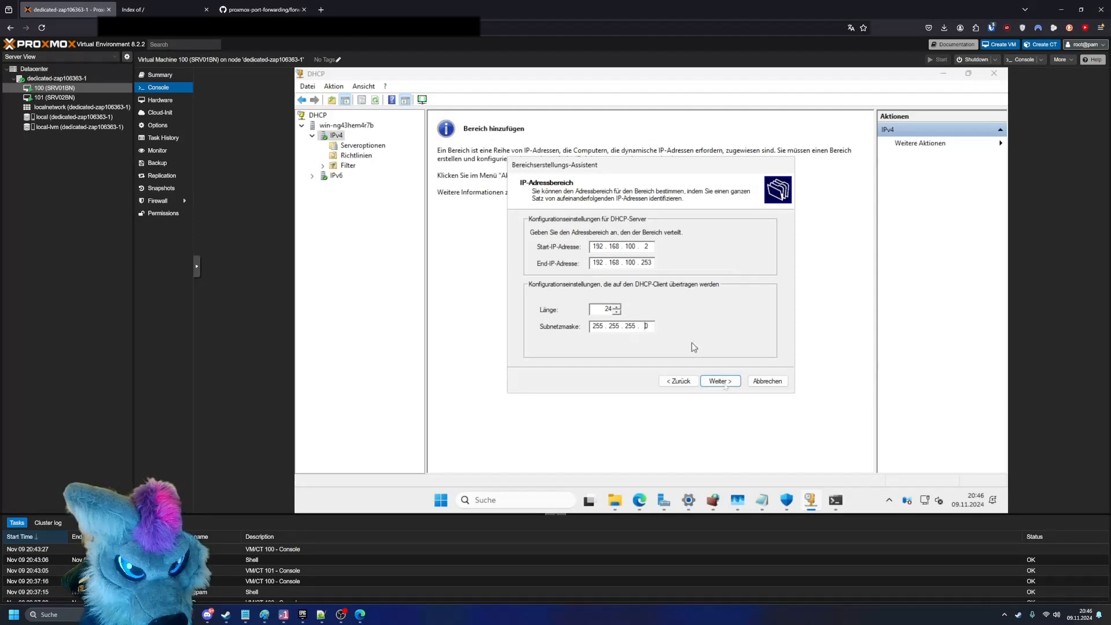
click(729, 384)
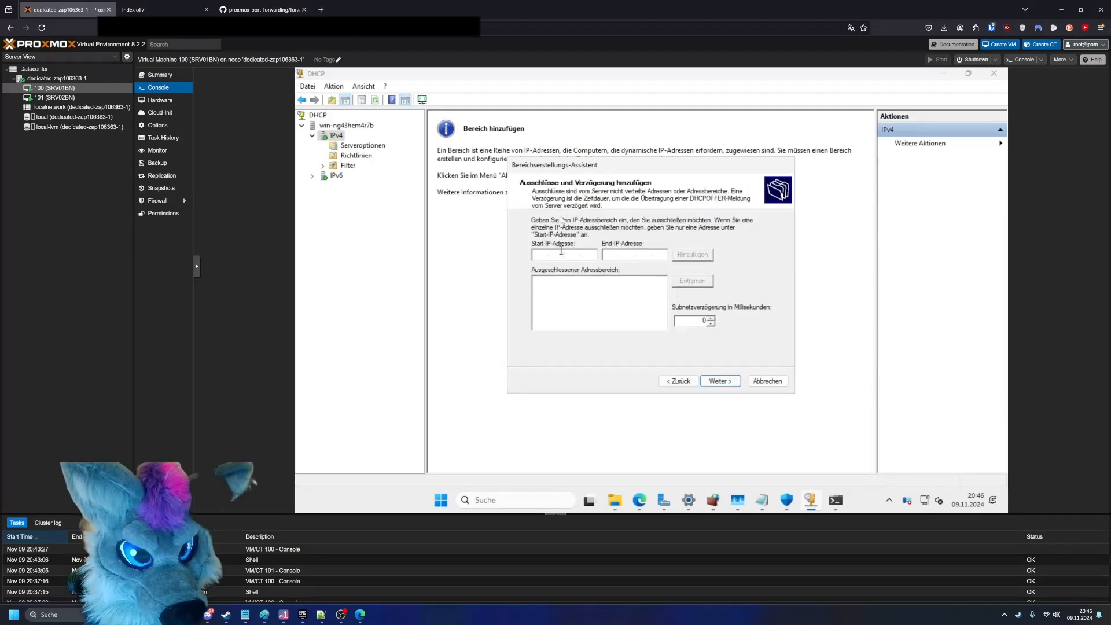
- Continue without address exclusions, keeping the default lease duration, and choose to configure the DHCP options now
click(718, 380)
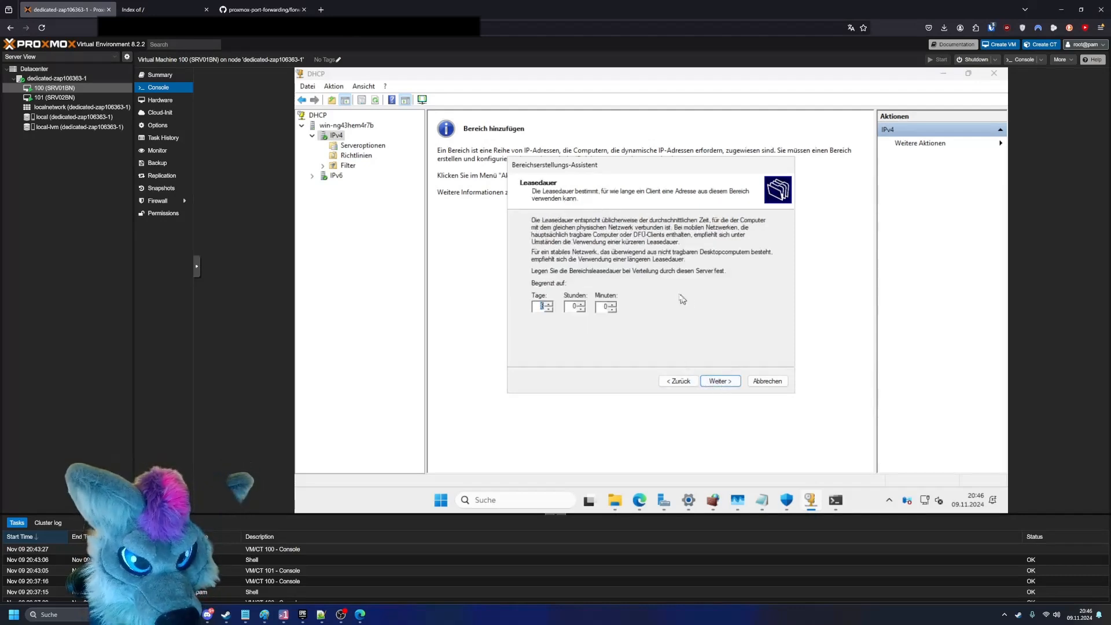
click(719, 382)
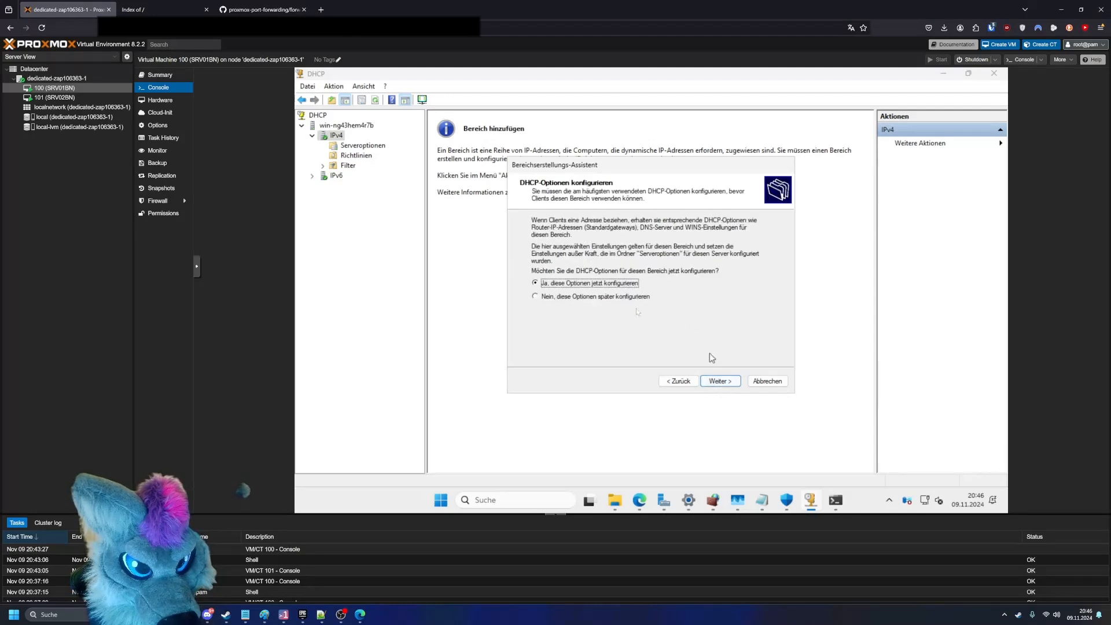
click(726, 388)
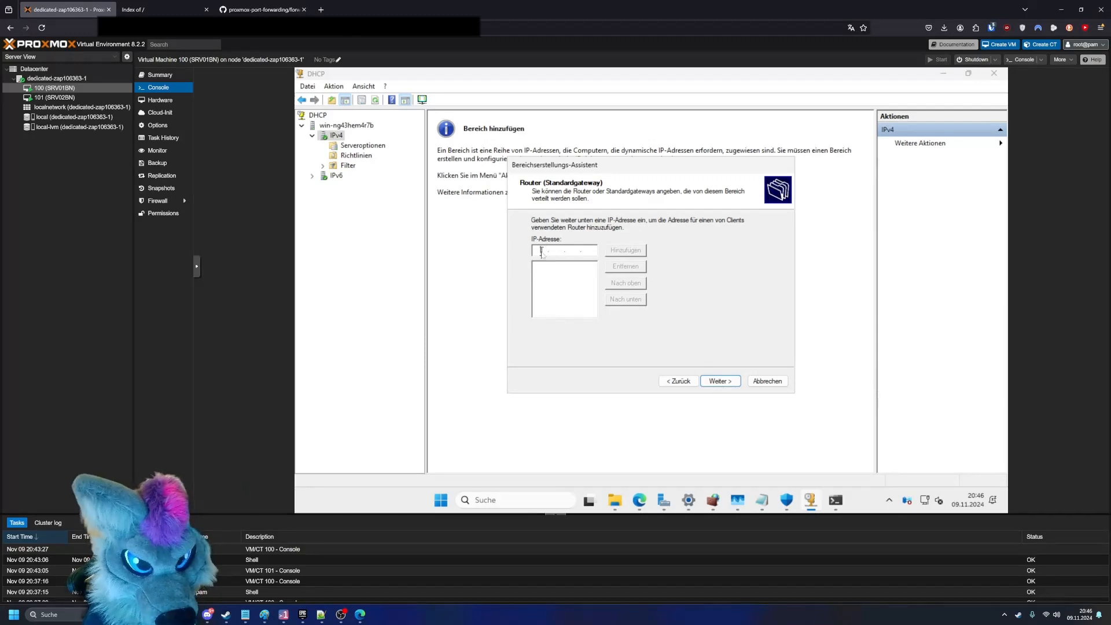
- Add 192.168.100.1 as the scope's router (default gateway) and continue to the DNS settings
text(1)
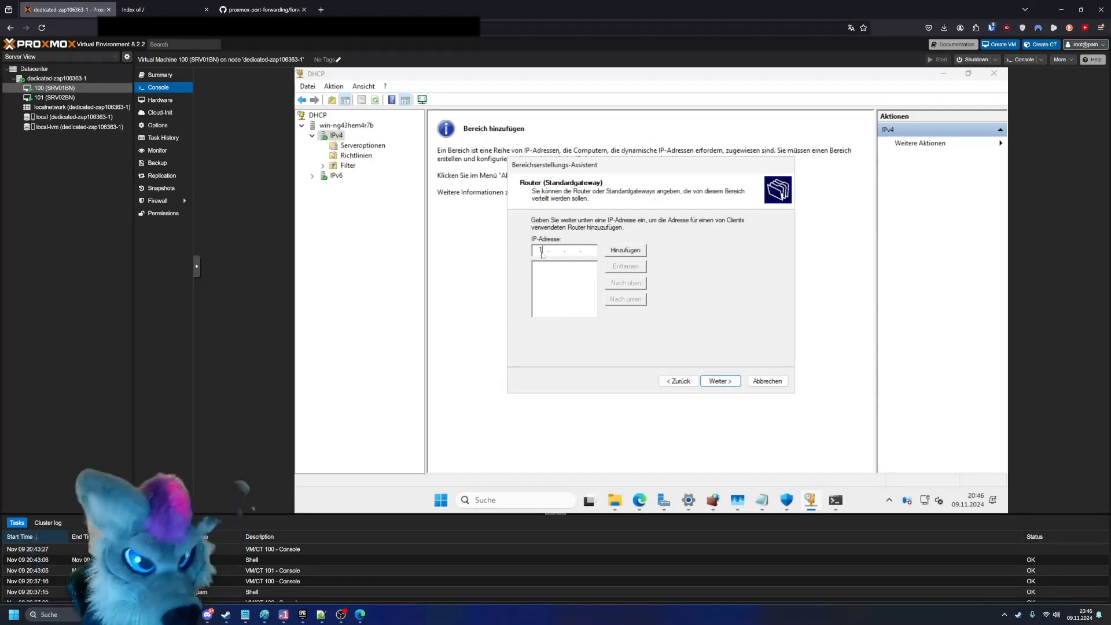
text(92.168.)
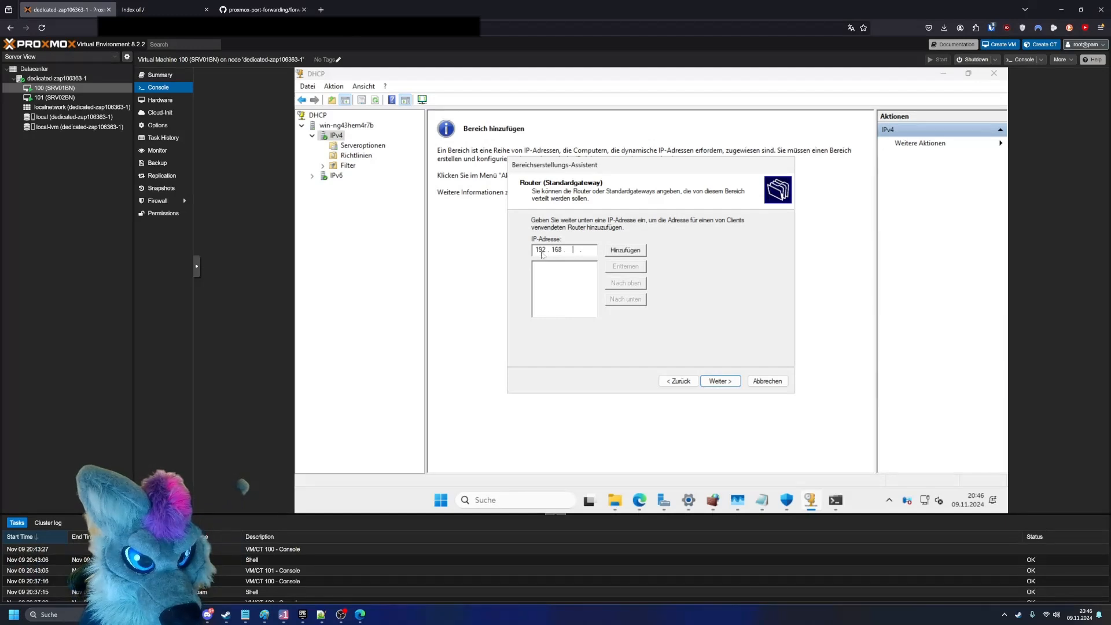
text(100.1)
click(630, 252)
click(717, 383)
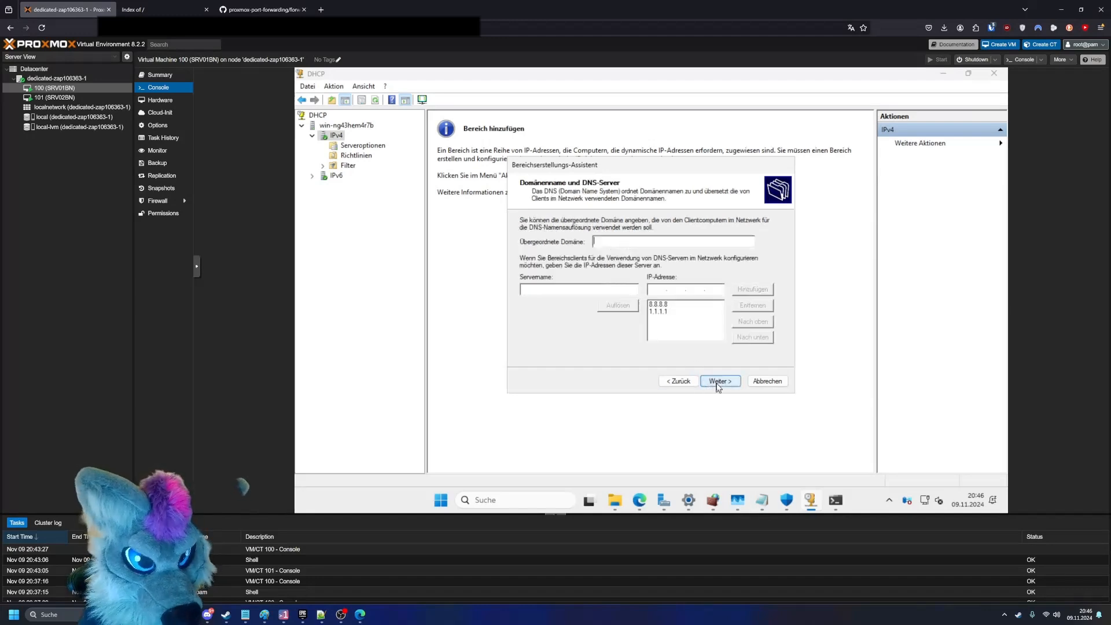
- Keep 8.8.8.8 and 1.1.1.1 as the scope's DNS servers, leave the parent domain empty and continue
click(674, 304)
click(677, 312)
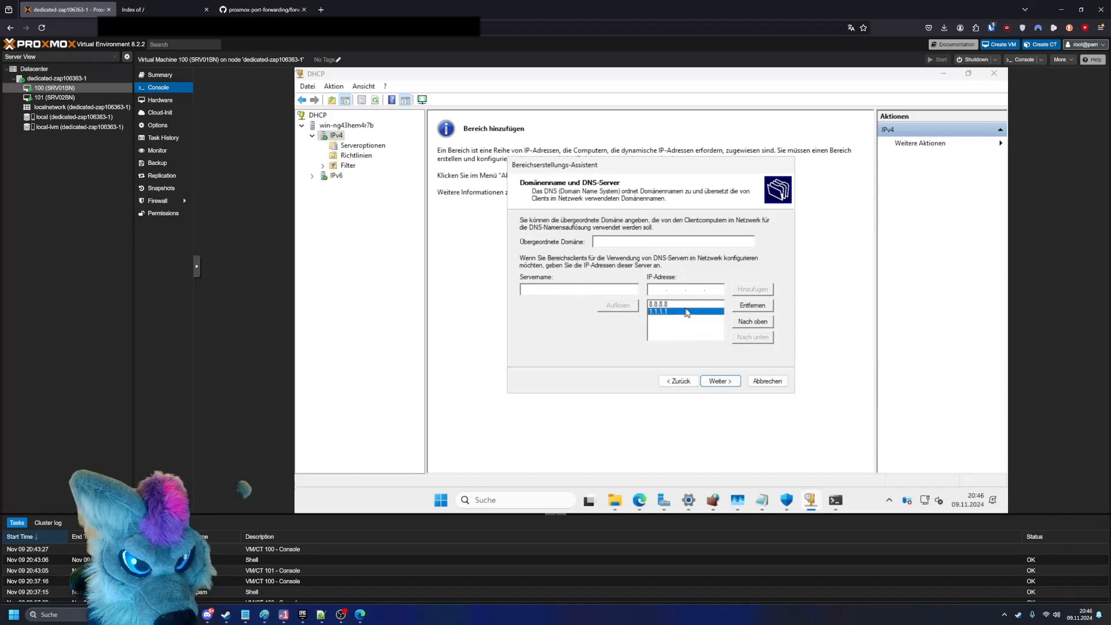
click(687, 304)
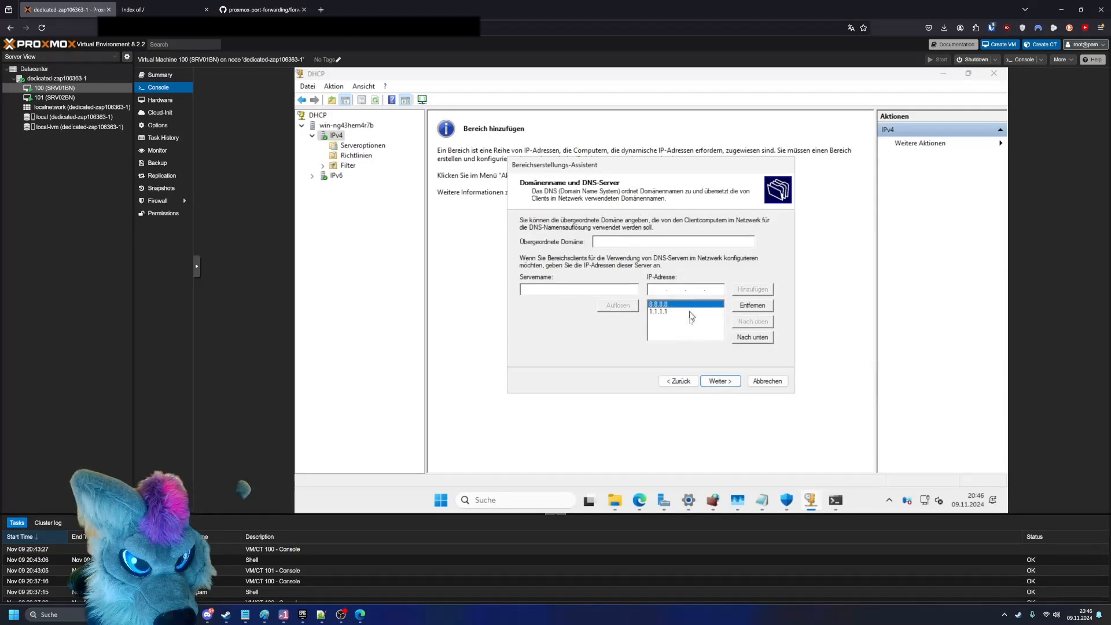
click(720, 381)
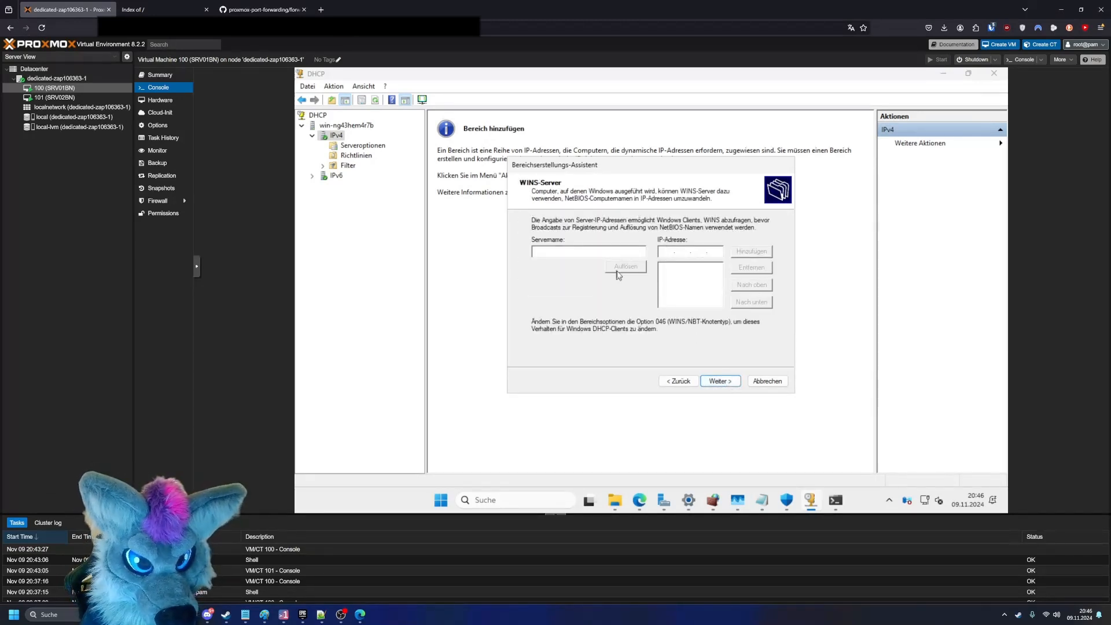
- Skip the WINS servers and finish the scope assistant with the scope activated immediately
click(730, 381)
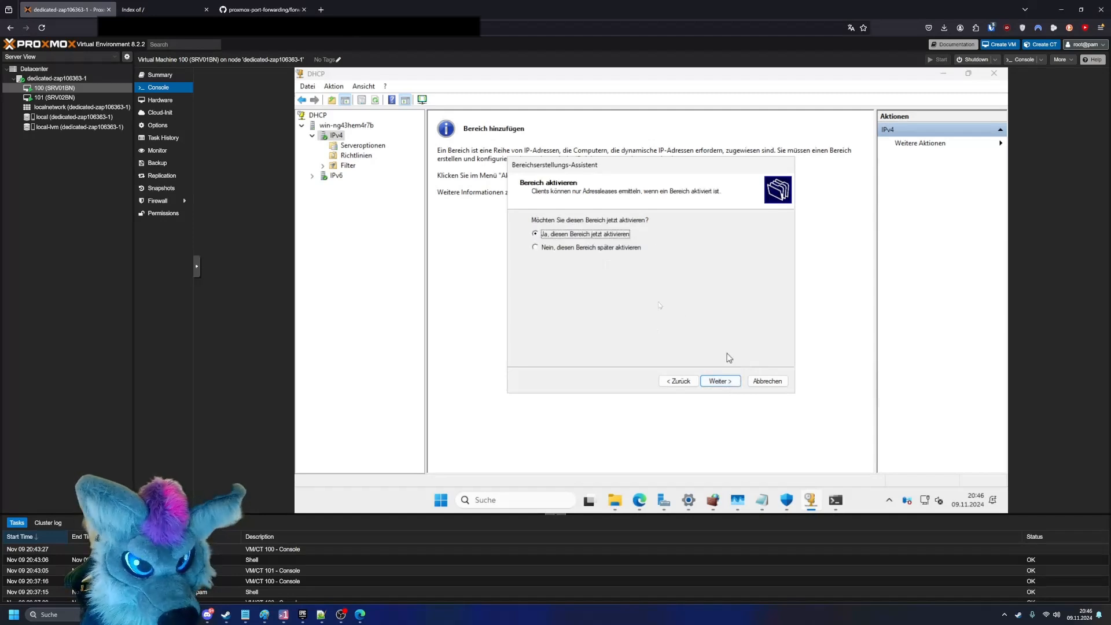
click(733, 388)
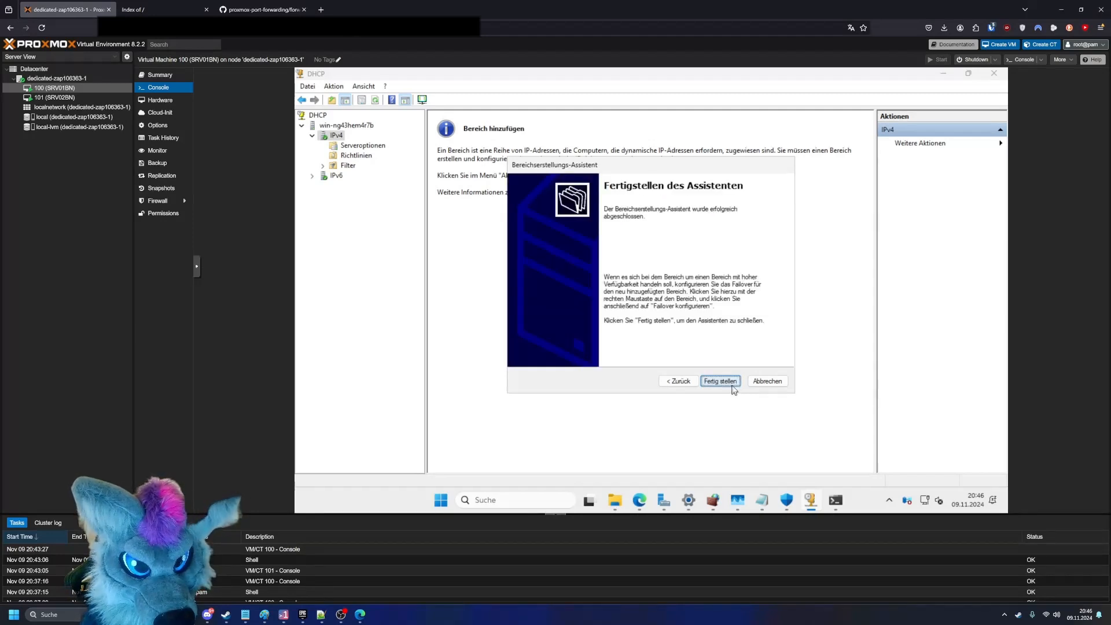
click(733, 388)
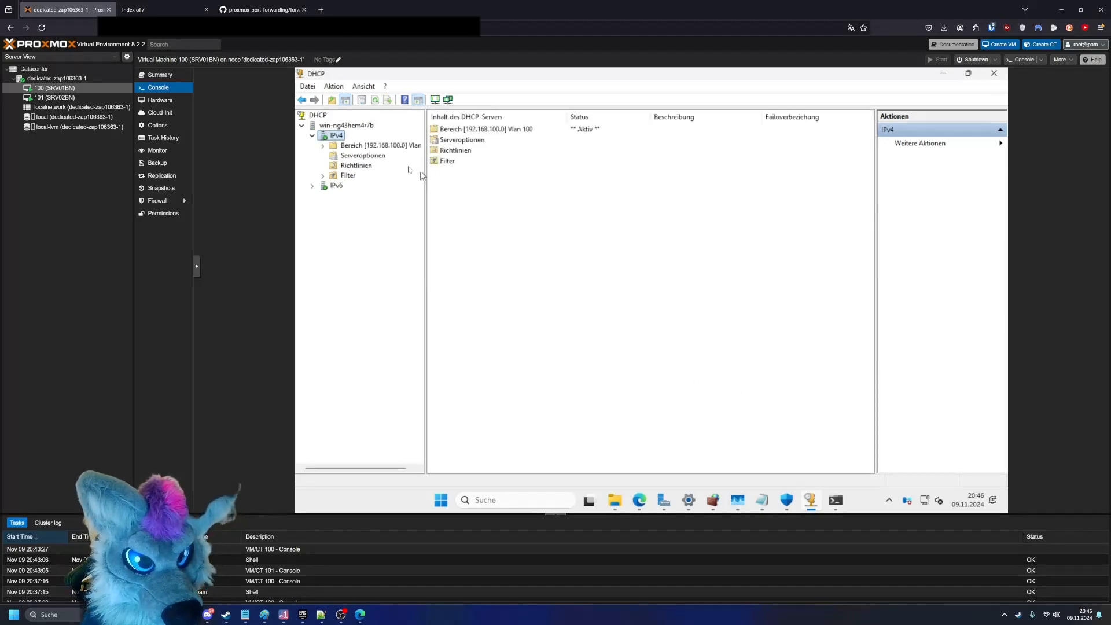
- Open the Vlan 100 scope in the DHCP console and view its address pool and address leases
double_click(594, 132)
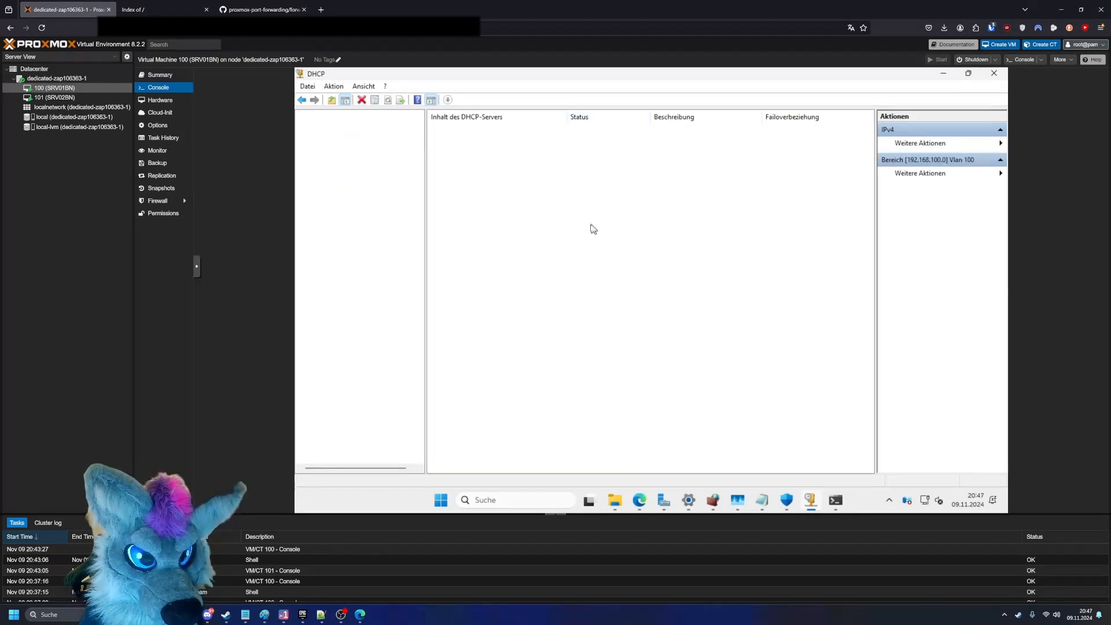
click(369, 156)
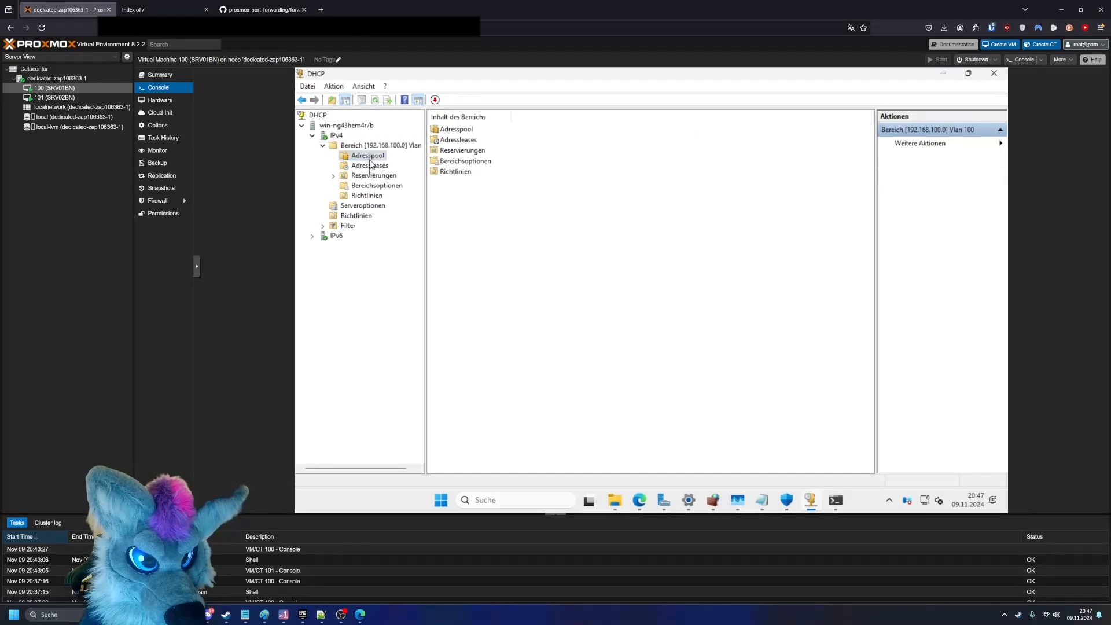
click(369, 166)
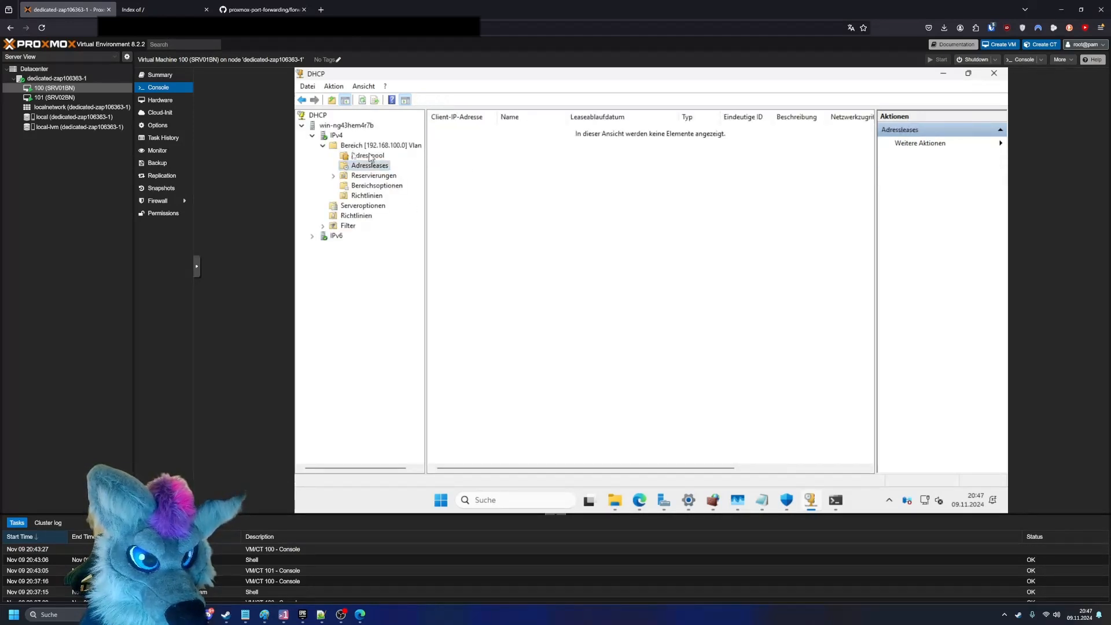
- Switch to VM 101 (SRV02BN), then enter and confirm a password for its built-in administrator account
click(55, 97)
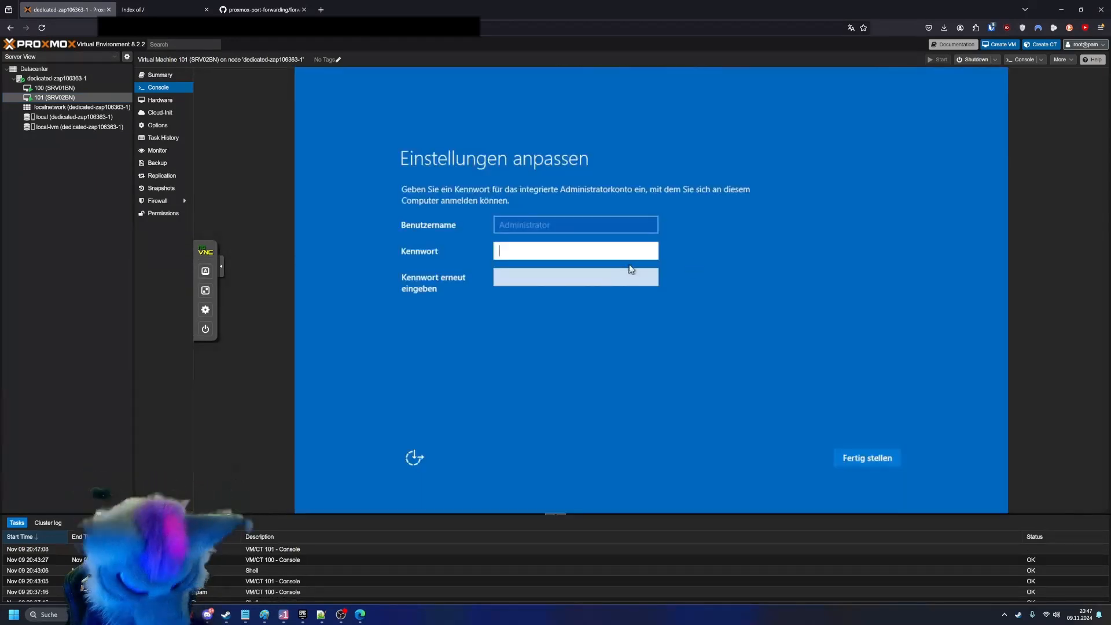
text(•••••••••••)
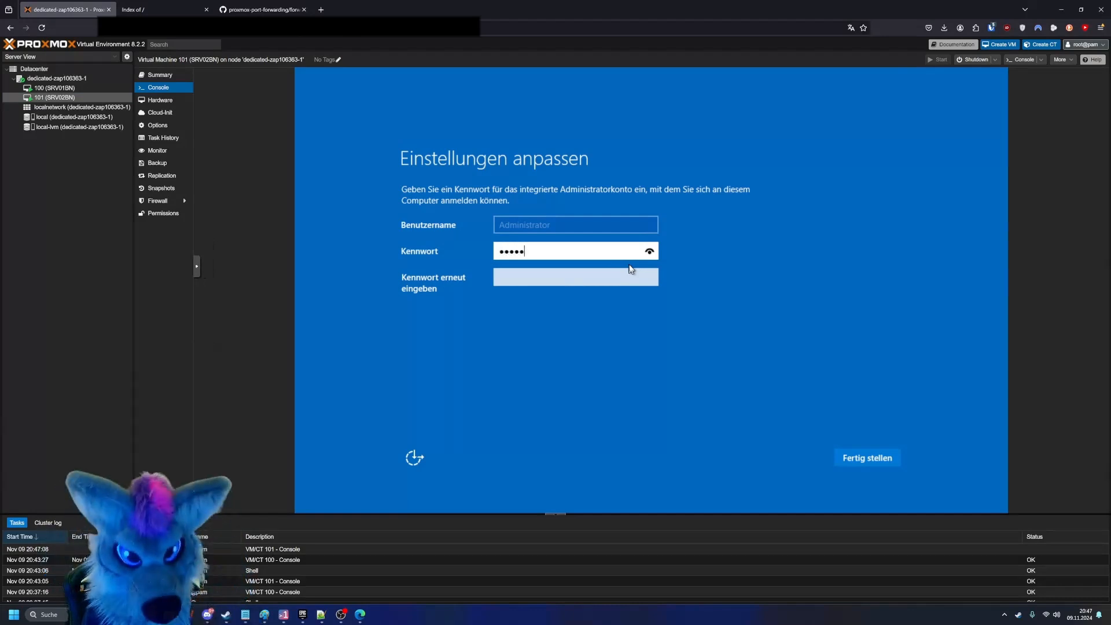
key(Tab)
text(••••••••••)
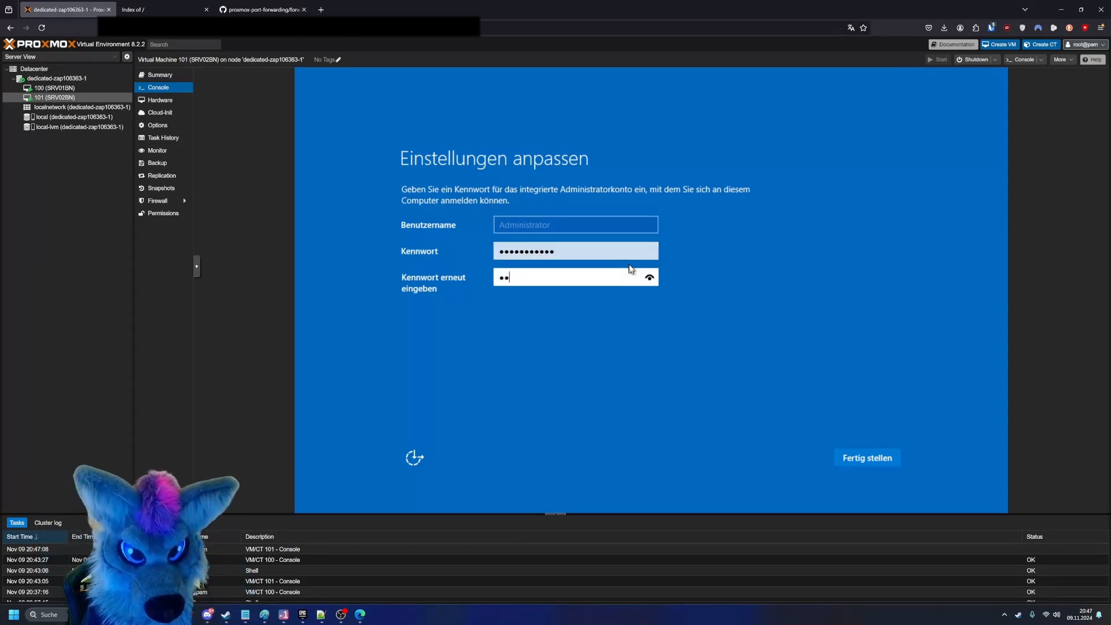
text(•)
key(Return)
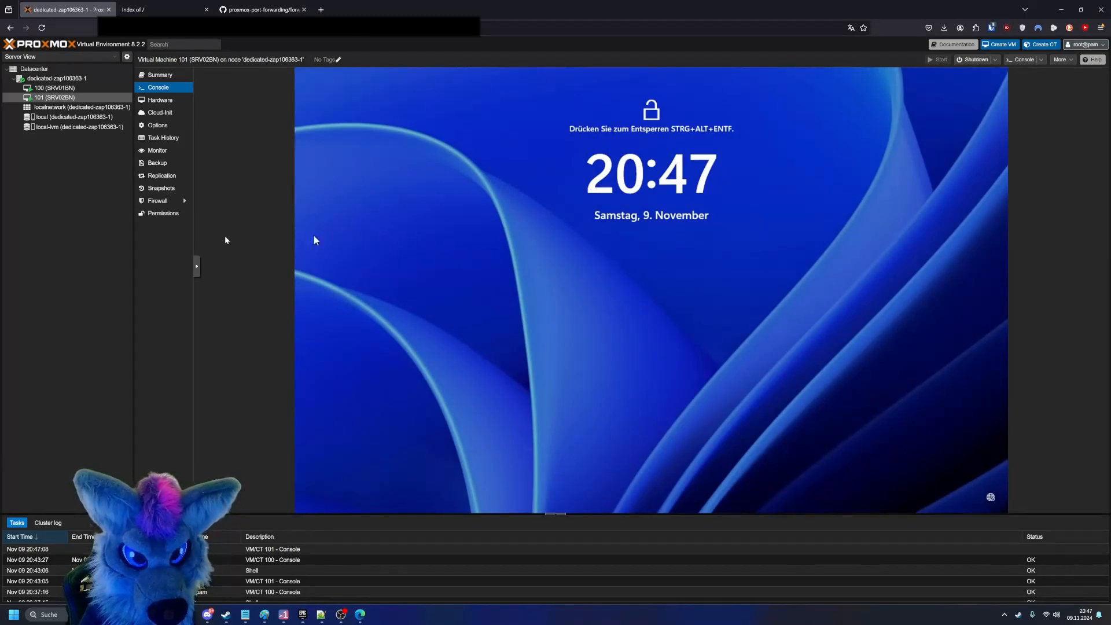
- Send Ctrl+Alt+Delete to VM 101 through the console and sign in as Administrator with the account password
click(196, 266)
click(205, 271)
click(238, 339)
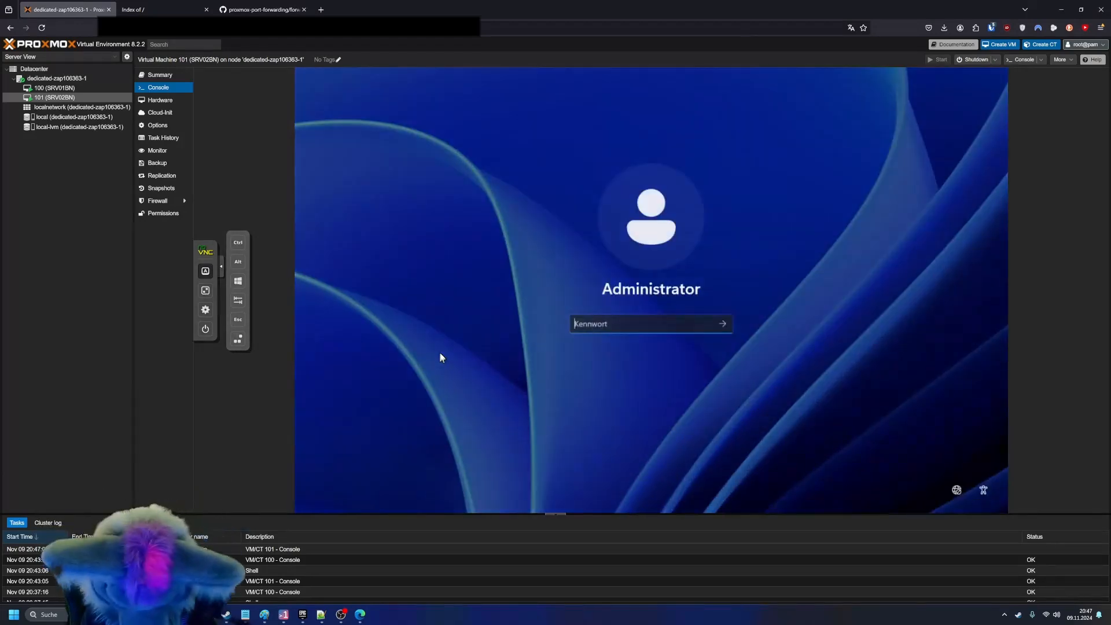
text(*************)
key(Return)
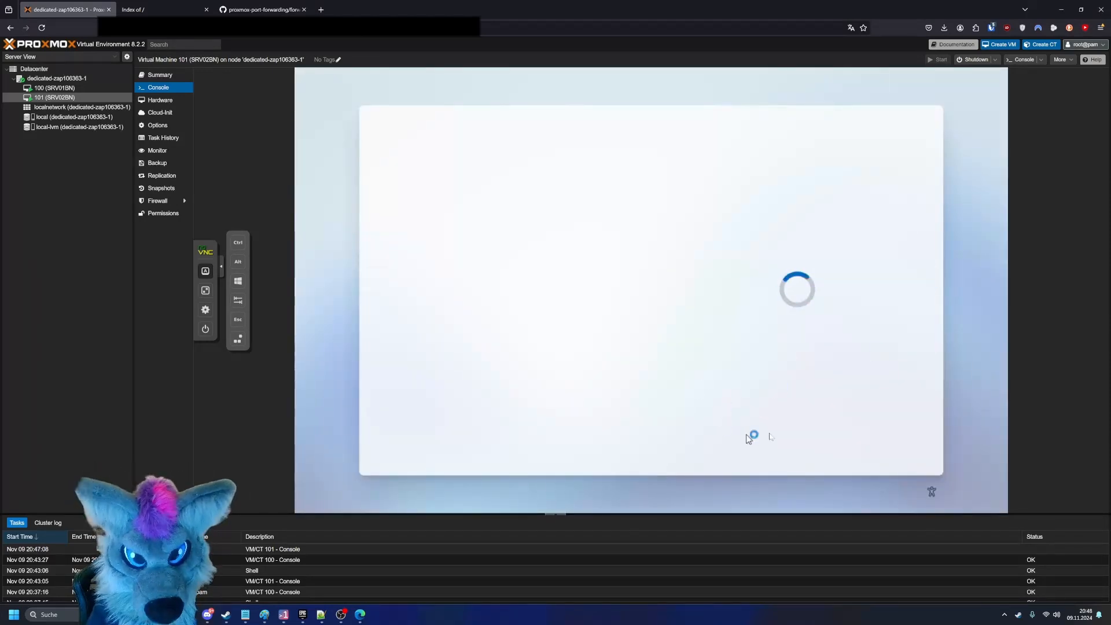
- Complete the first sign-in setup page in VM 101 and continue to the desktop
scroll(787, 405, down, 5)
click(862, 379)
click(882, 438)
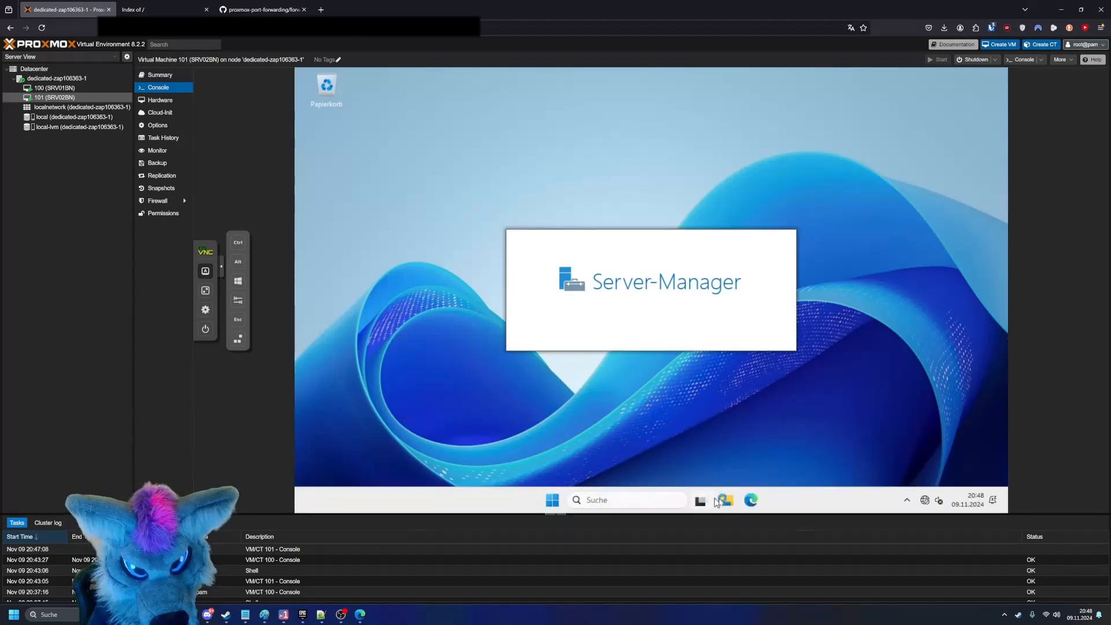
- Launch the virtio-win-gt-x64 installer from the virtio-win-0.1.262 CD drive (D:) in VM 101
click(726, 499)
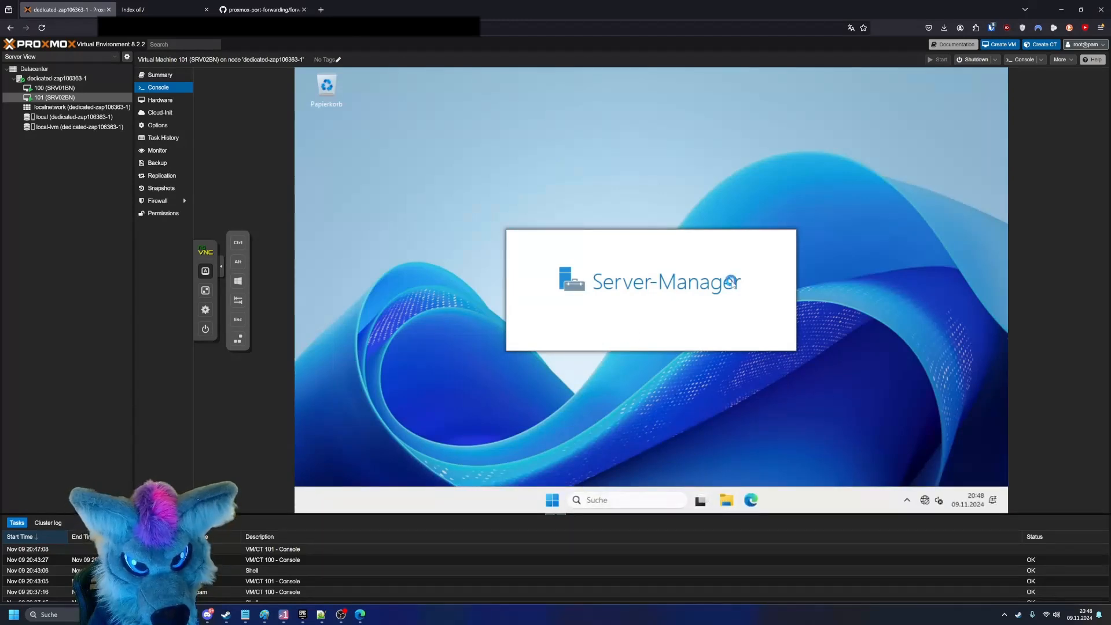
scroll(488, 330, down, 3)
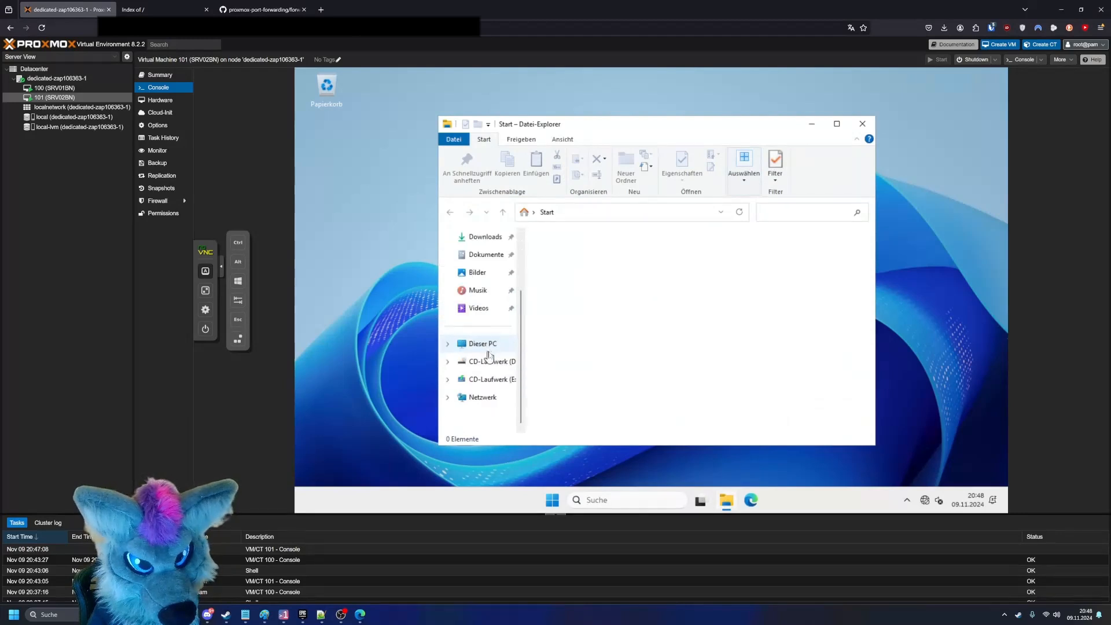
click(497, 362)
scroll(604, 347, down, 5)
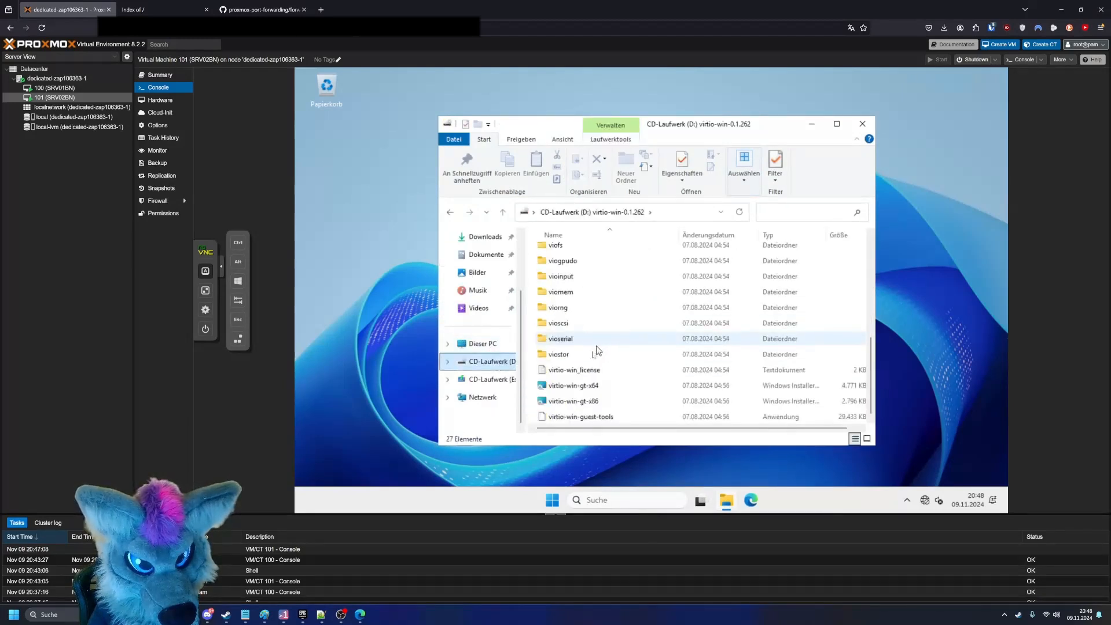
double_click(597, 387)
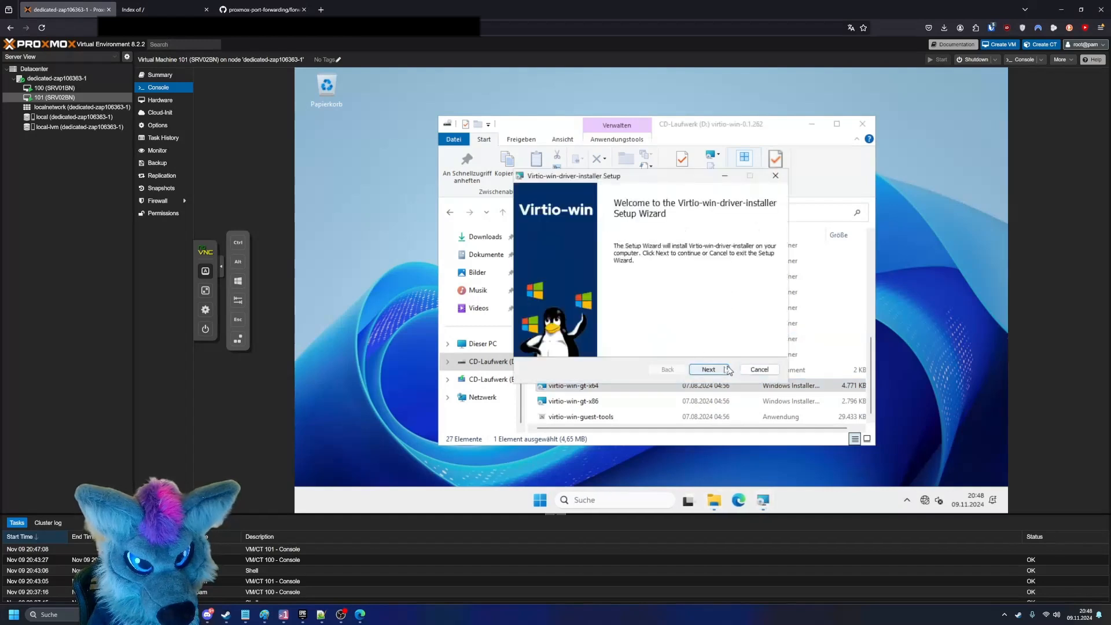
- Accept the license agreement in the Virtio-win-driver-installer wizard and start the driver installation with the default options
click(723, 370)
click(619, 344)
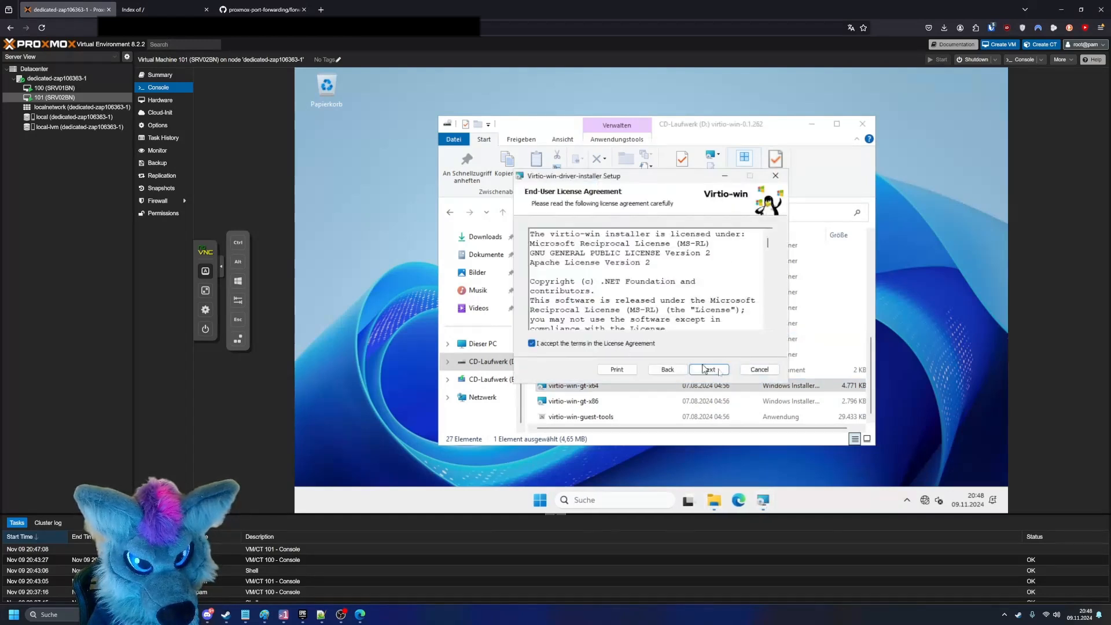
click(716, 369)
click(716, 369)
click(716, 369)
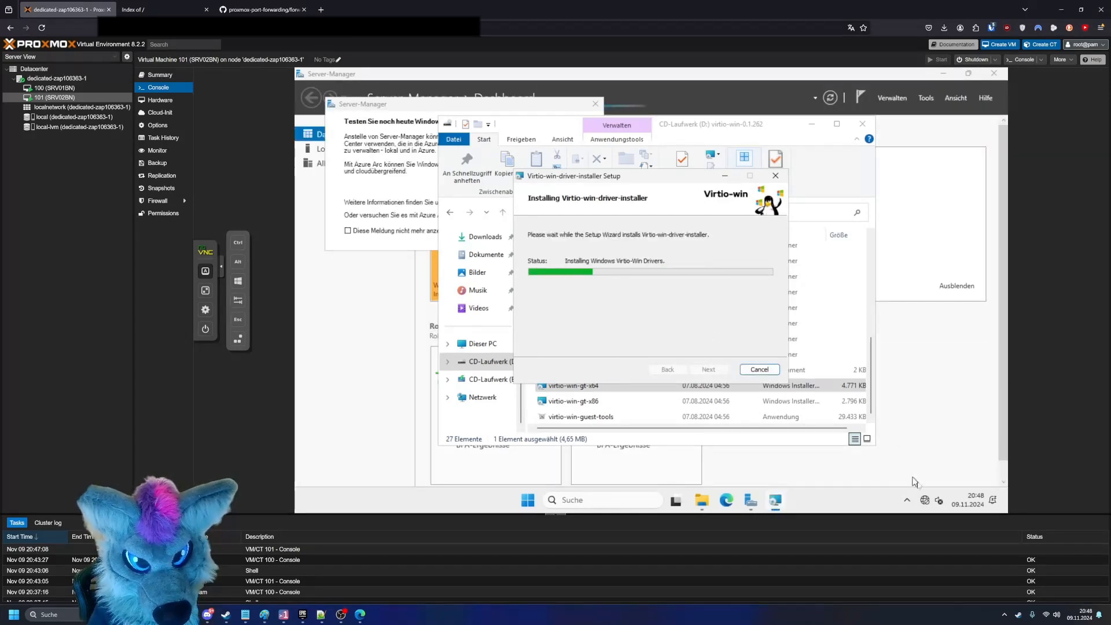
- Open VM 101's network and internet settings and inspect the Ethernet connection's IP and DNS assignment
right_click(925, 496)
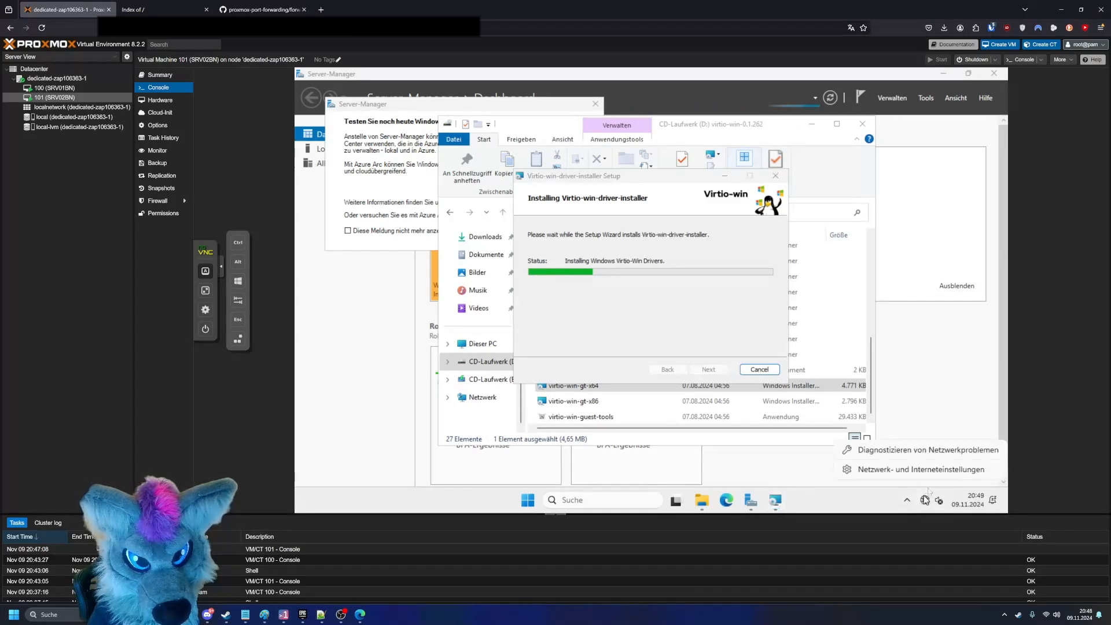
click(930, 477)
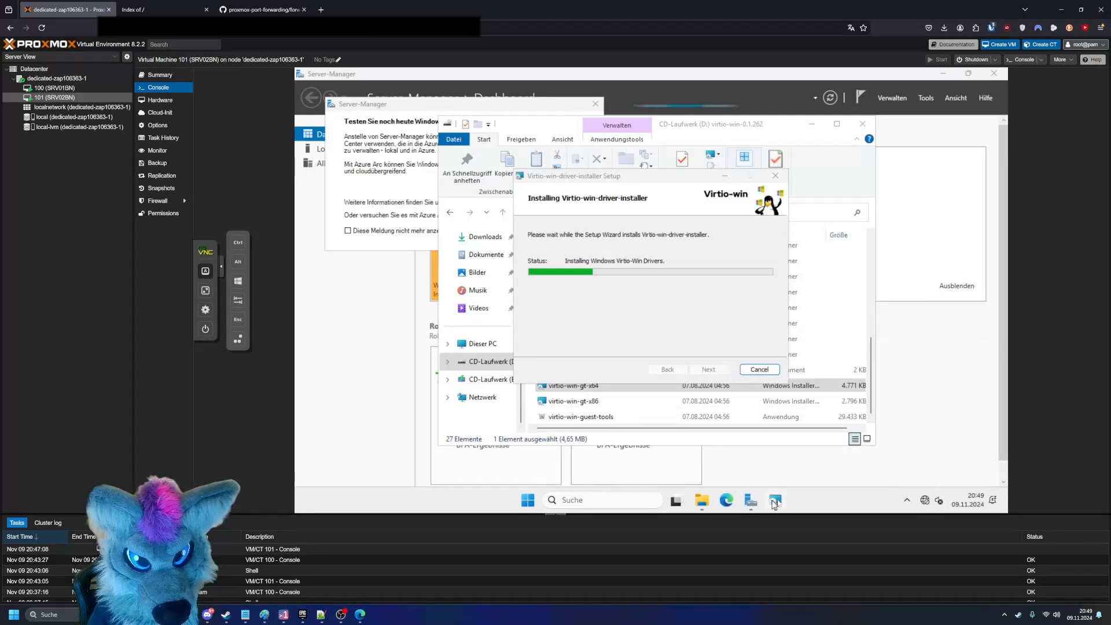
right_click(925, 499)
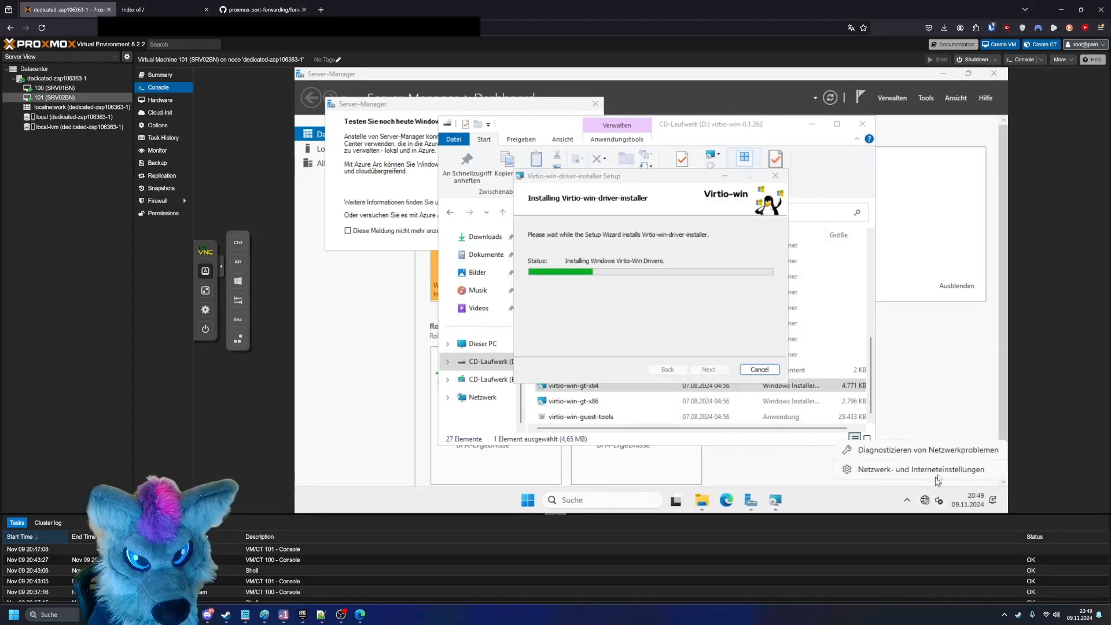
click(935, 469)
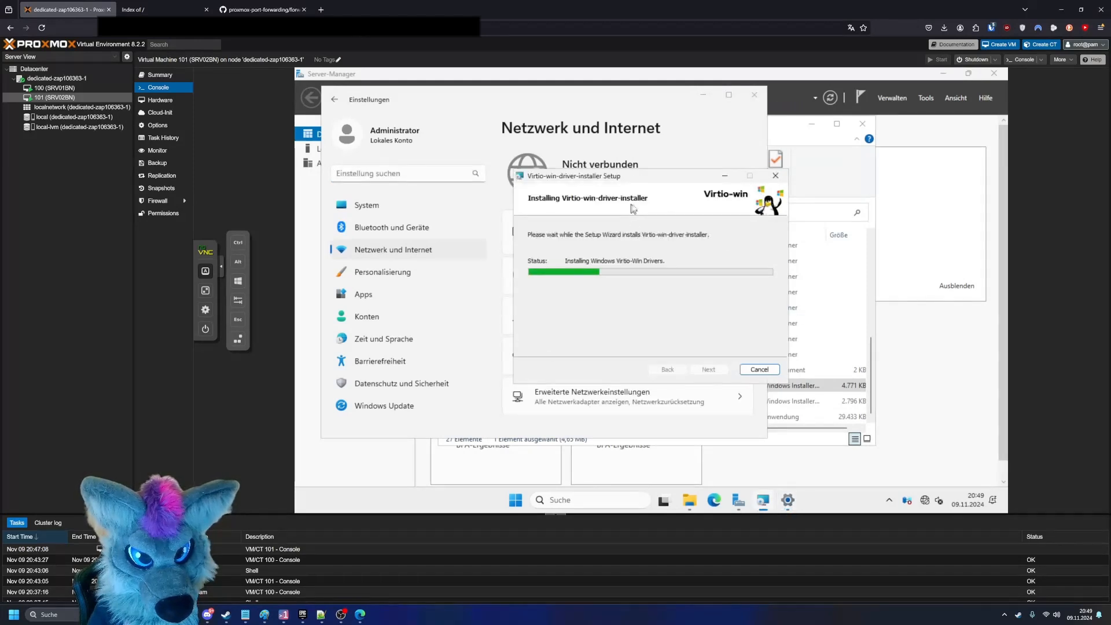
drag(682, 177, 824, 170)
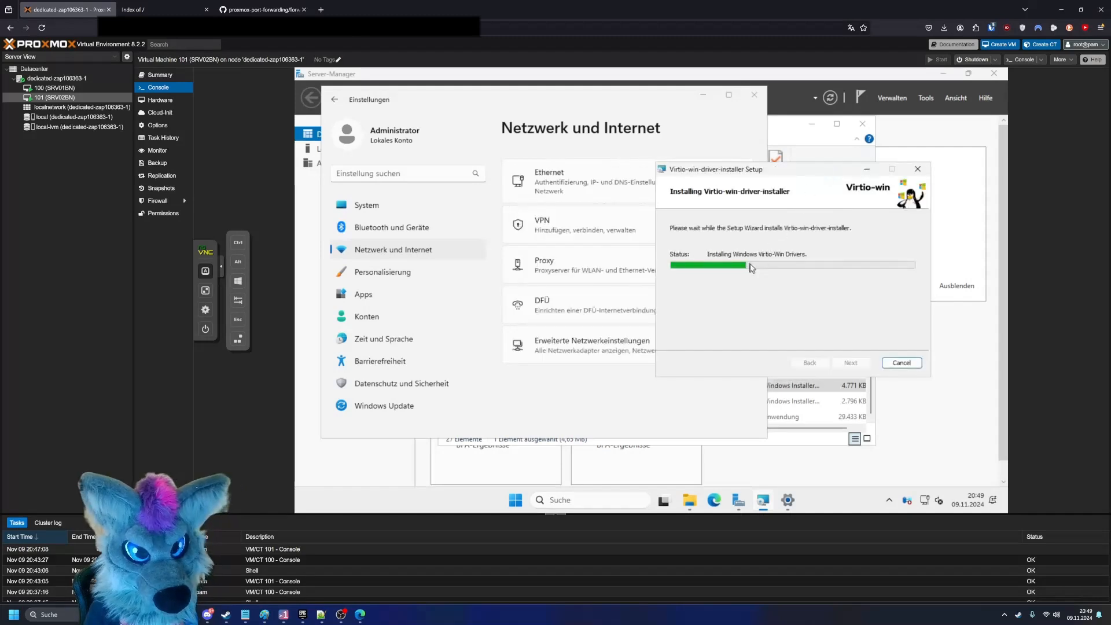
click(599, 191)
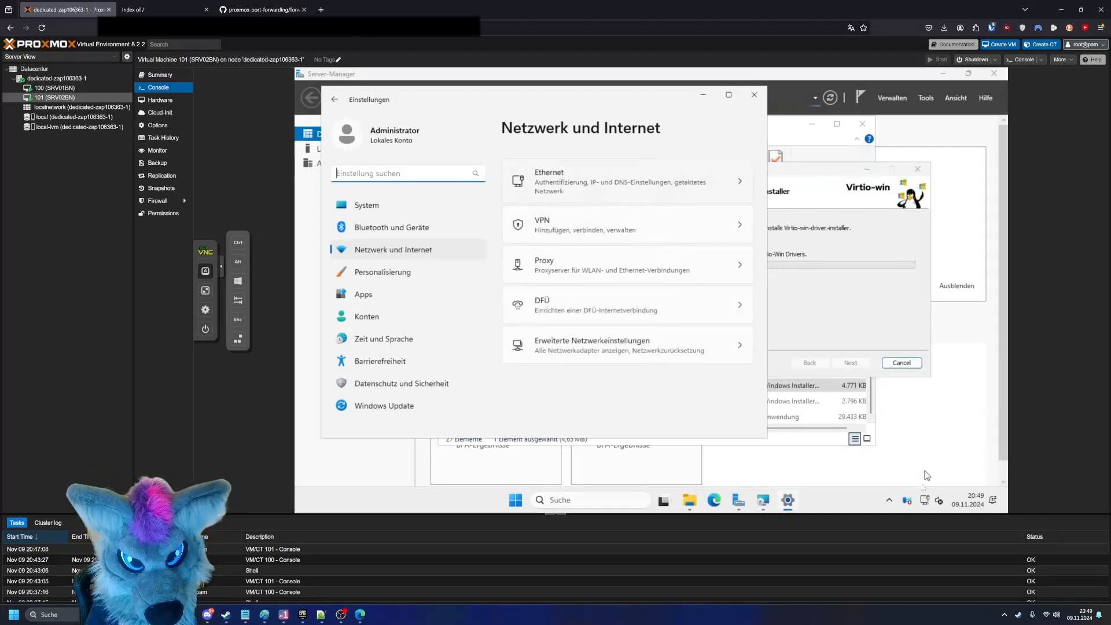
right_click(925, 500)
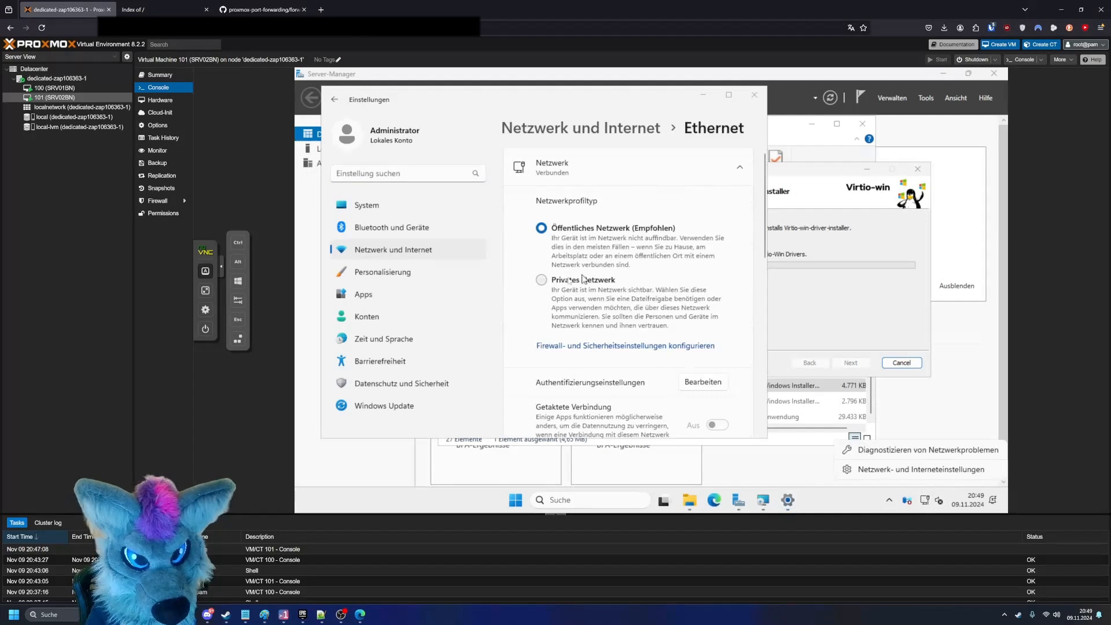
drag(762, 239, 774, 317)
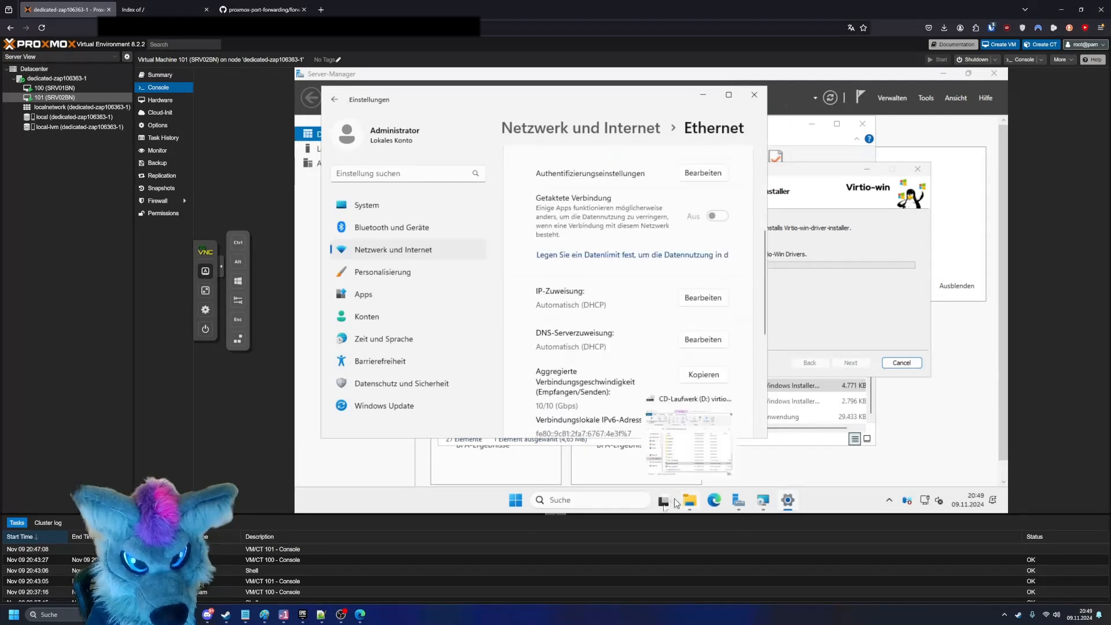
- Search Windows for cmd and open a Command Prompt in VM 101
click(625, 501)
text(c)
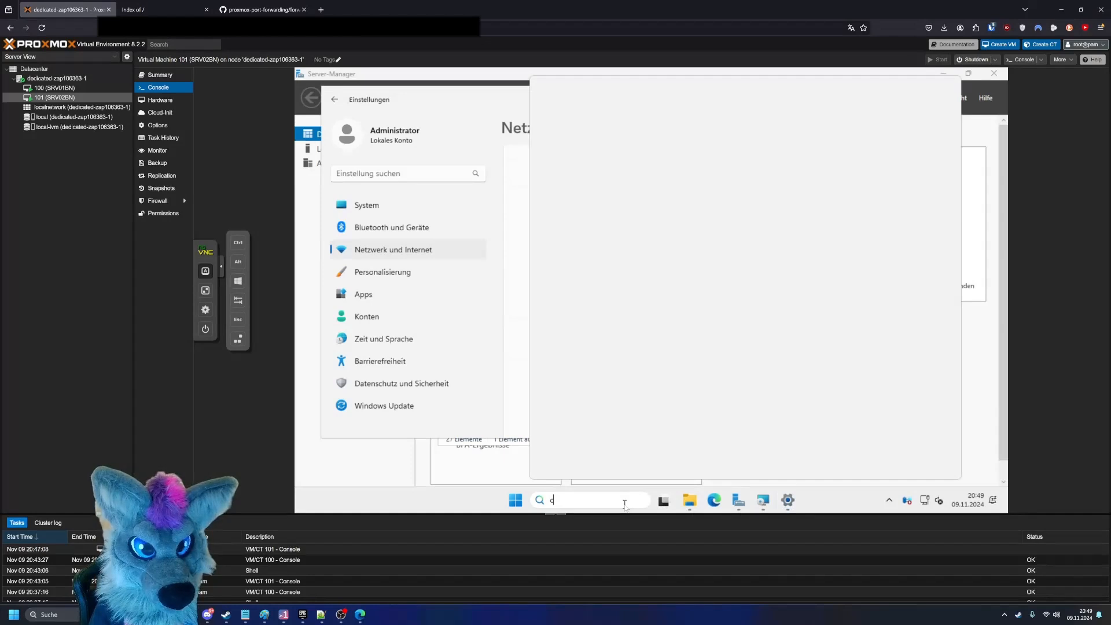
text(ontrol)
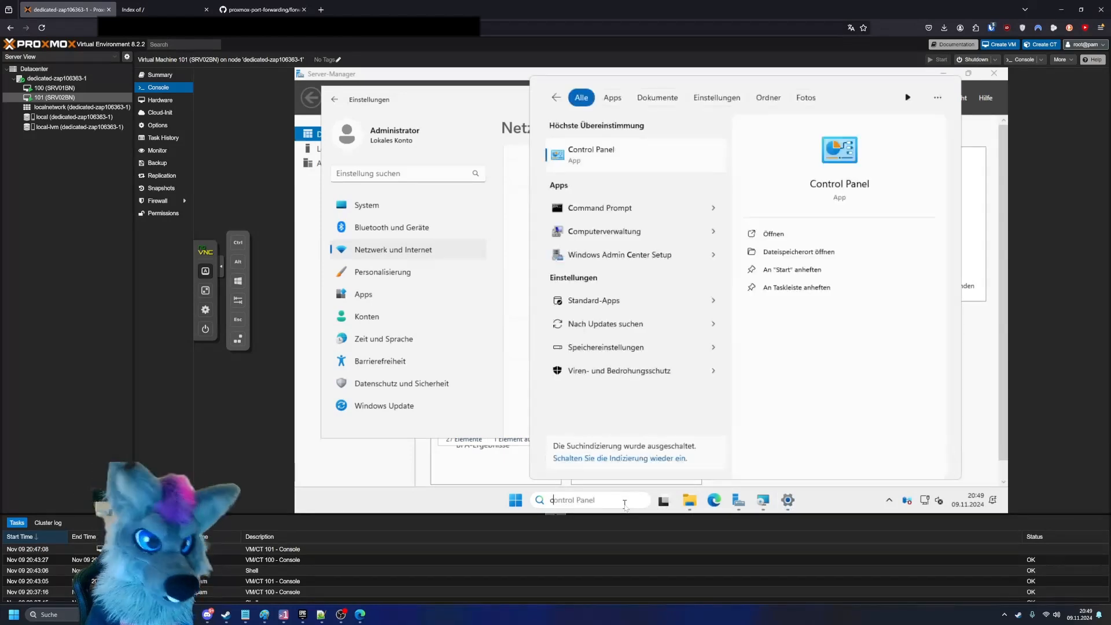
text(cmd)
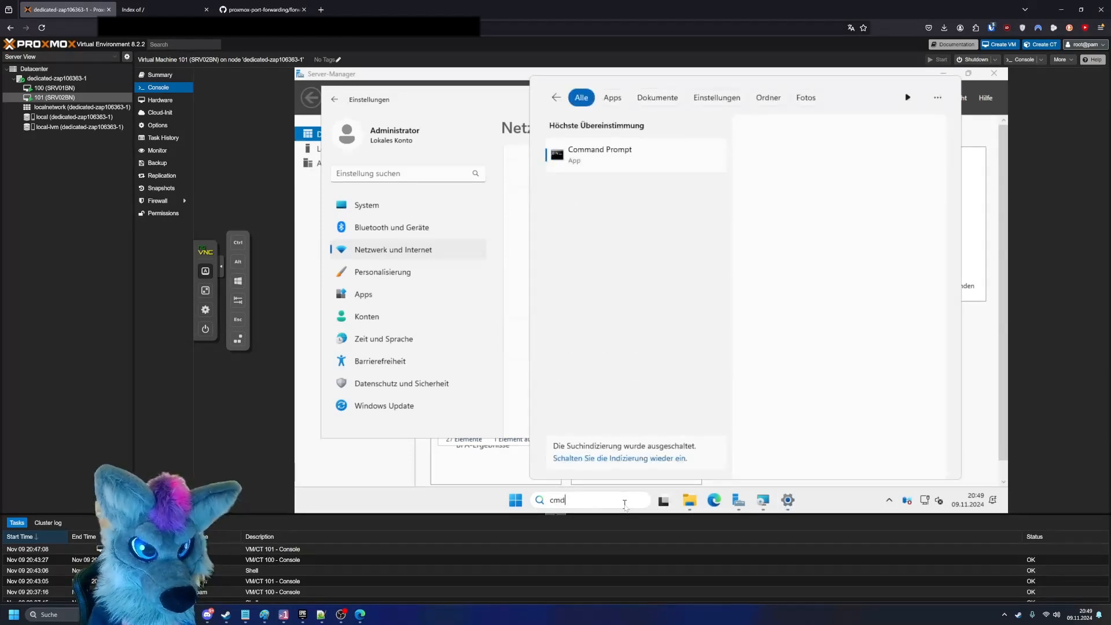
key(Return)
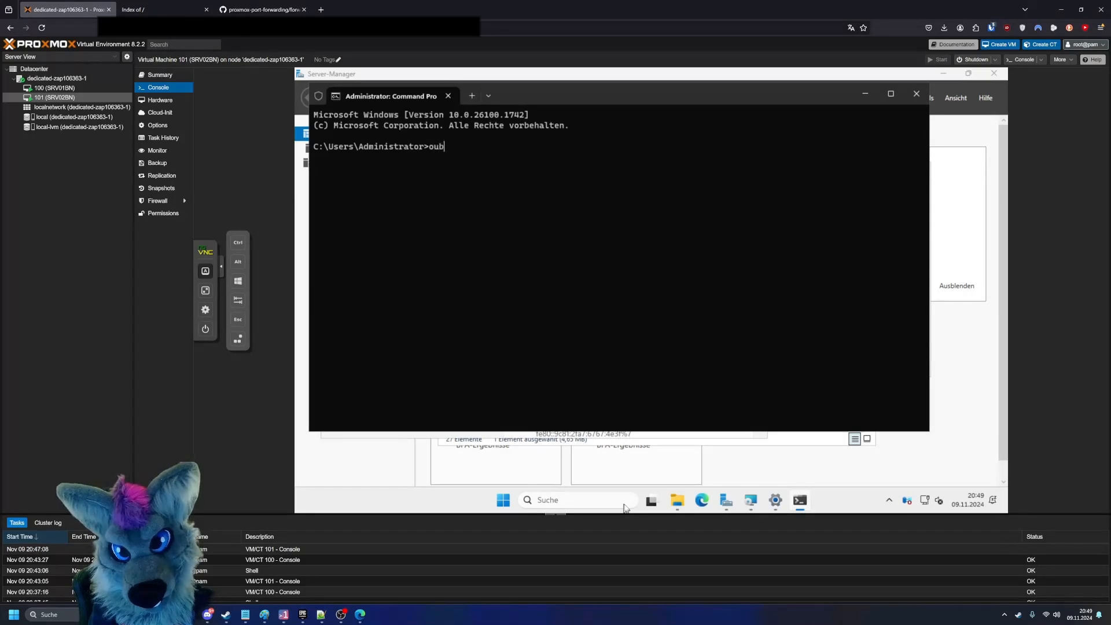
- Test VM 101's internet connection by running ping microsoft.com
text(piu)
text(n)
key(BackSpace)
key(BackSpace)
text(ng )
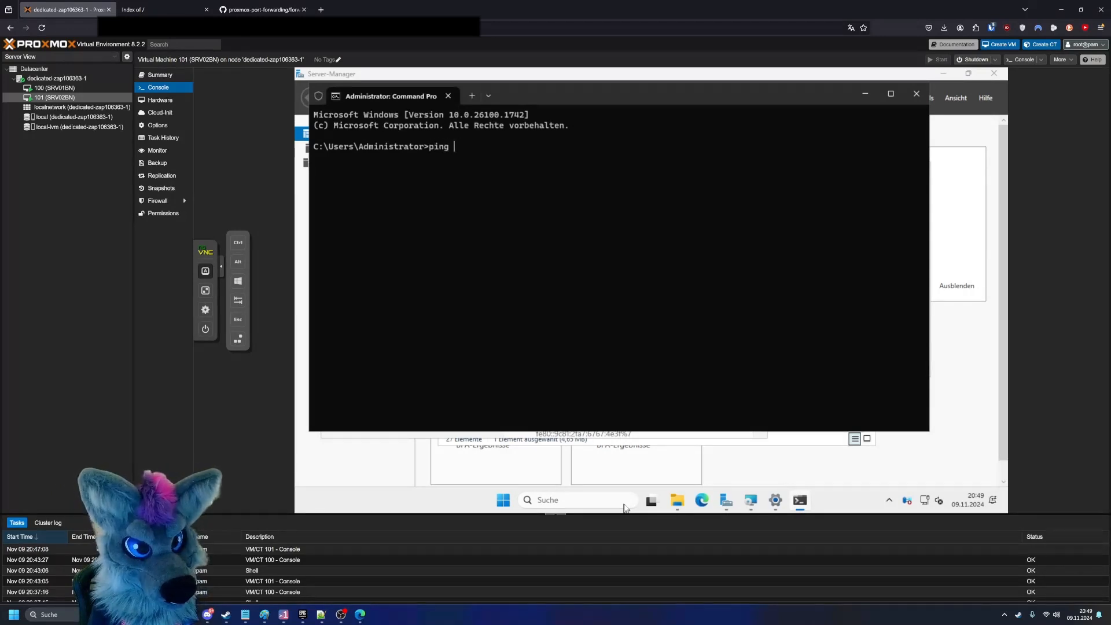
text(microsoft.com)
key(Return)
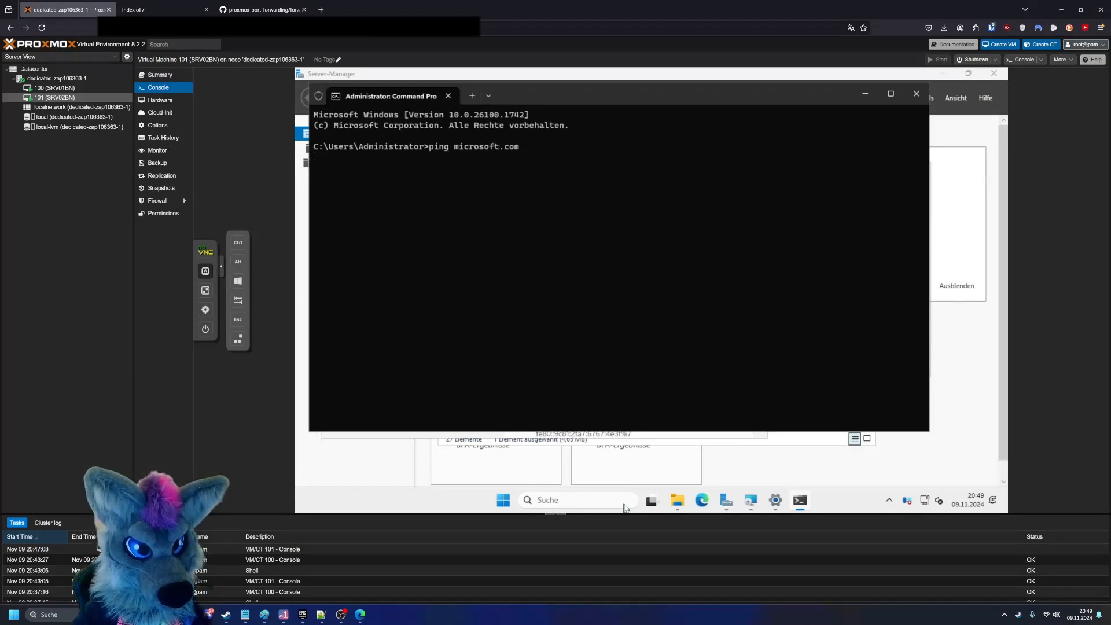